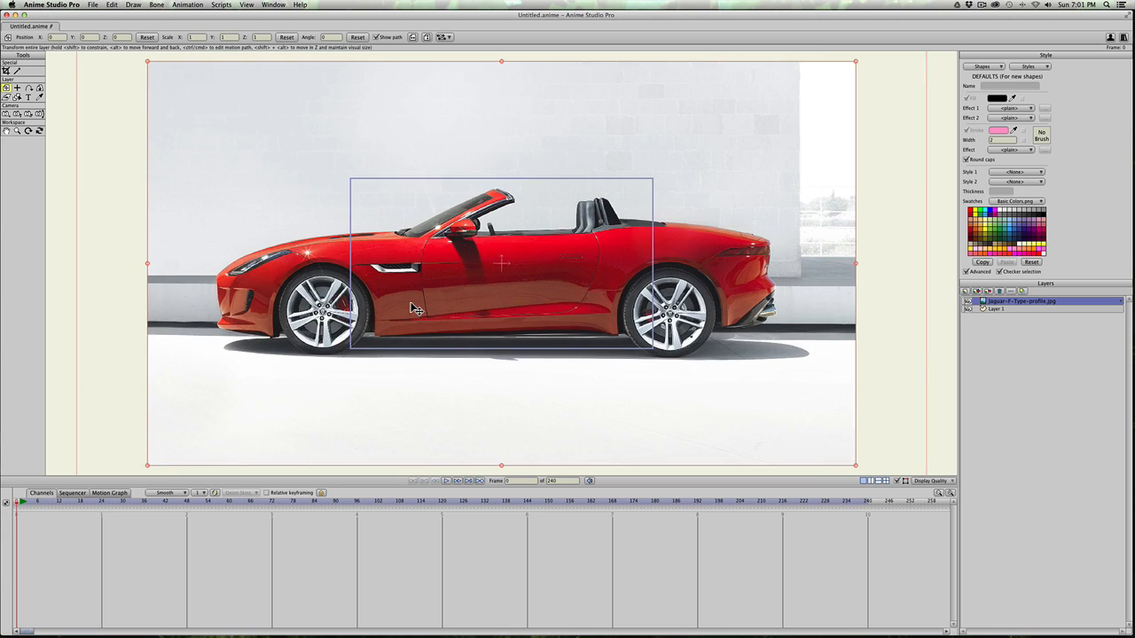
Step: Scale the car image layer down to 0.3680 so it fits inside the frame, and flip it horizontally
{"action": "left_click_drag", "start_coordinate": [205, 97], "coordinate": [365, 213]}
{"action": "scroll", "coordinate": [361, 218], "scroll_direction": "up", "scroll_amount": 3}
{"action": "left_click", "coordinate": [412, 37]}
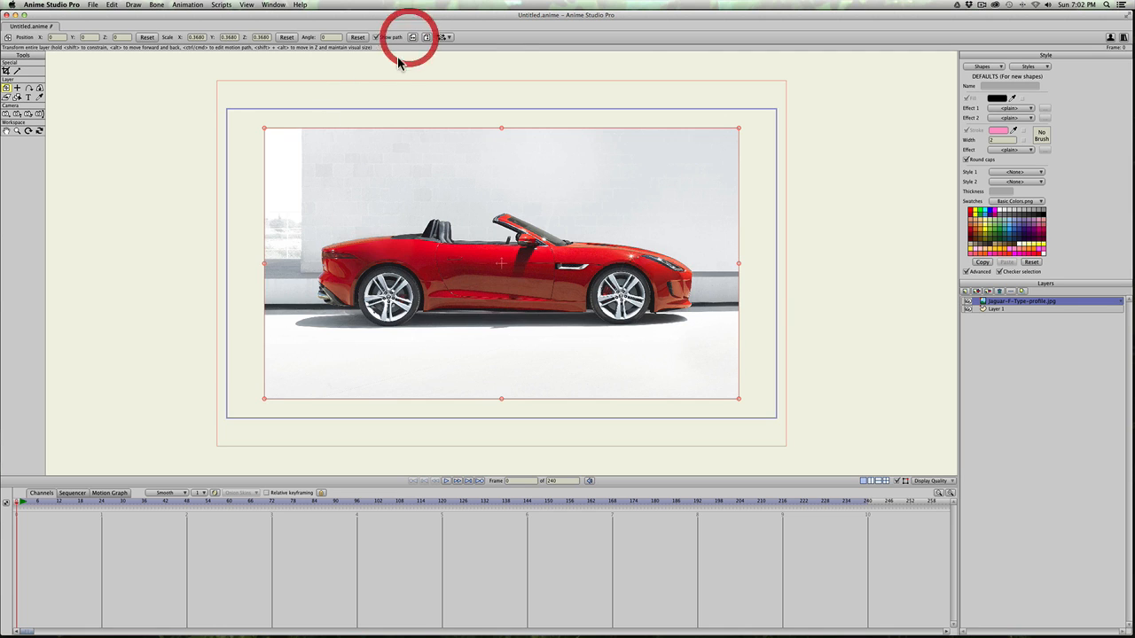
Step: Try to mask out the floor and the shadow beneath the car in the image layer, and undo the last shadow strokes
{"action": "scroll", "coordinate": [405, 177], "scroll_direction": "up", "scroll_amount": 2}
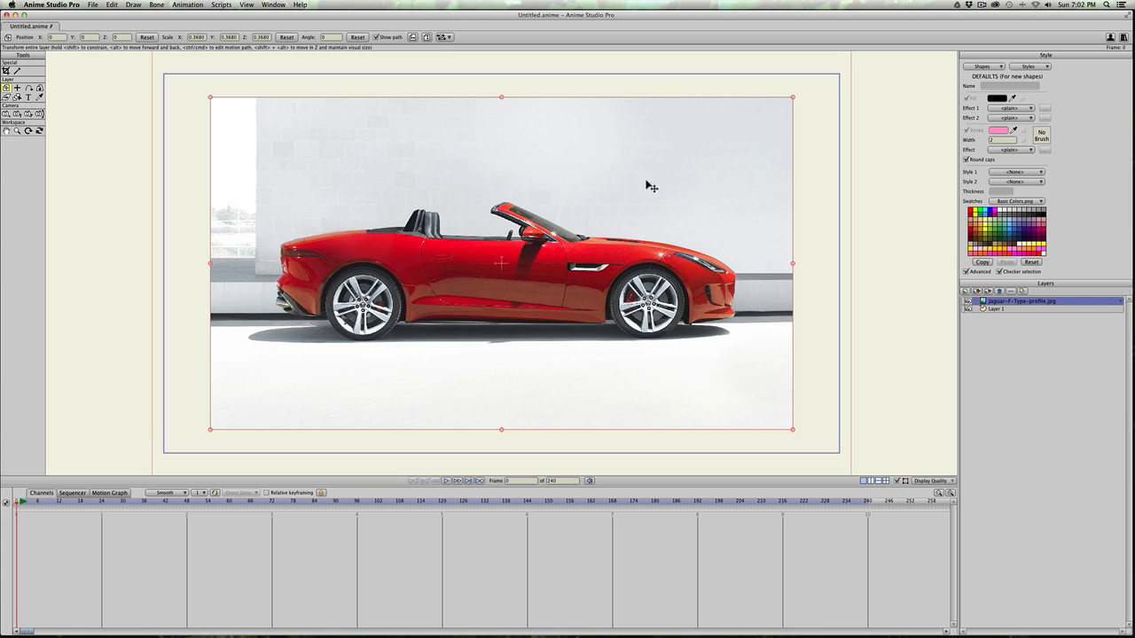
{"action": "left_click", "coordinate": [18, 72]}
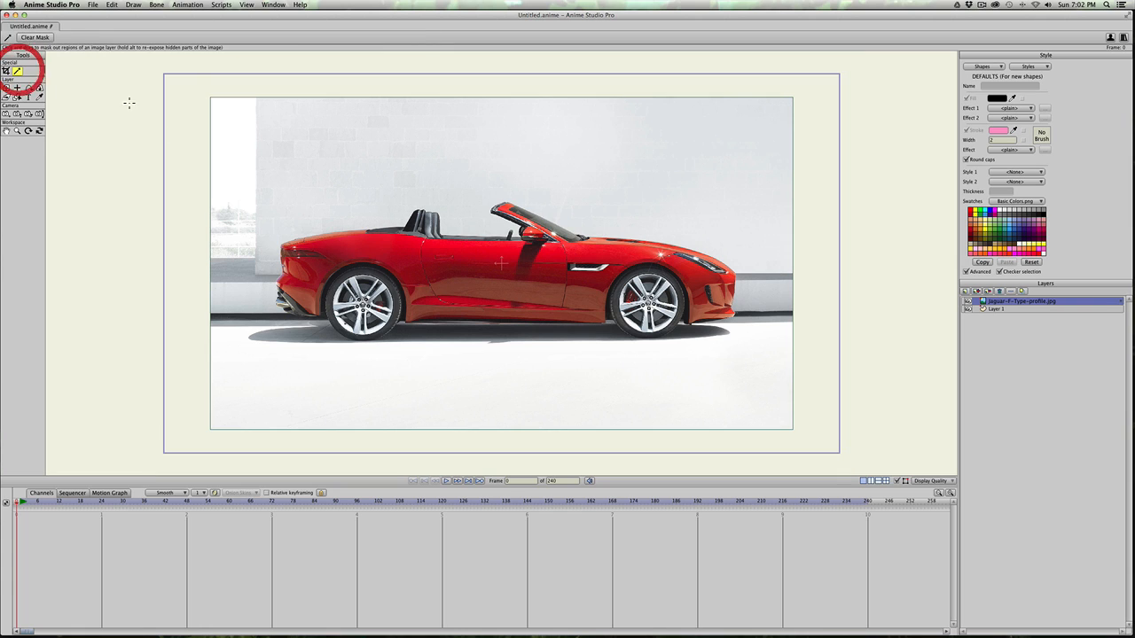
{"action": "left_click_drag", "start_coordinate": [525, 397], "coordinate": [528, 391]}
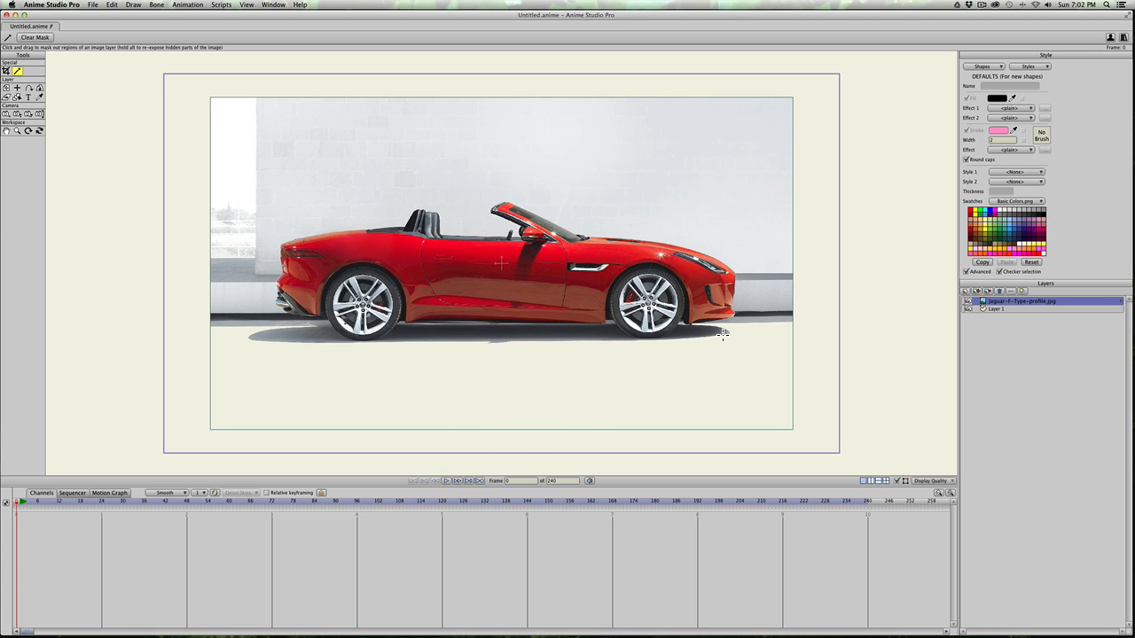
{"action": "mouse_move", "coordinate": [704, 334]}
{"action": "left_mouse_down"}
{"action": "mouse_move", "coordinate": [652, 328]}
{"action": "mouse_move", "coordinate": [729, 337]}
{"action": "mouse_move", "coordinate": [697, 335]}
{"action": "left_mouse_up"}
{"action": "mouse_move", "coordinate": [494, 332]}
{"action": "left_mouse_down"}
{"action": "mouse_move", "coordinate": [534, 337]}
{"action": "mouse_move", "coordinate": [443, 337]}
{"action": "mouse_move", "coordinate": [535, 337]}
{"action": "mouse_move", "coordinate": [481, 340]}
{"action": "mouse_move", "coordinate": [509, 319]}
{"action": "mouse_move", "coordinate": [512, 344]}
{"action": "left_mouse_up"}
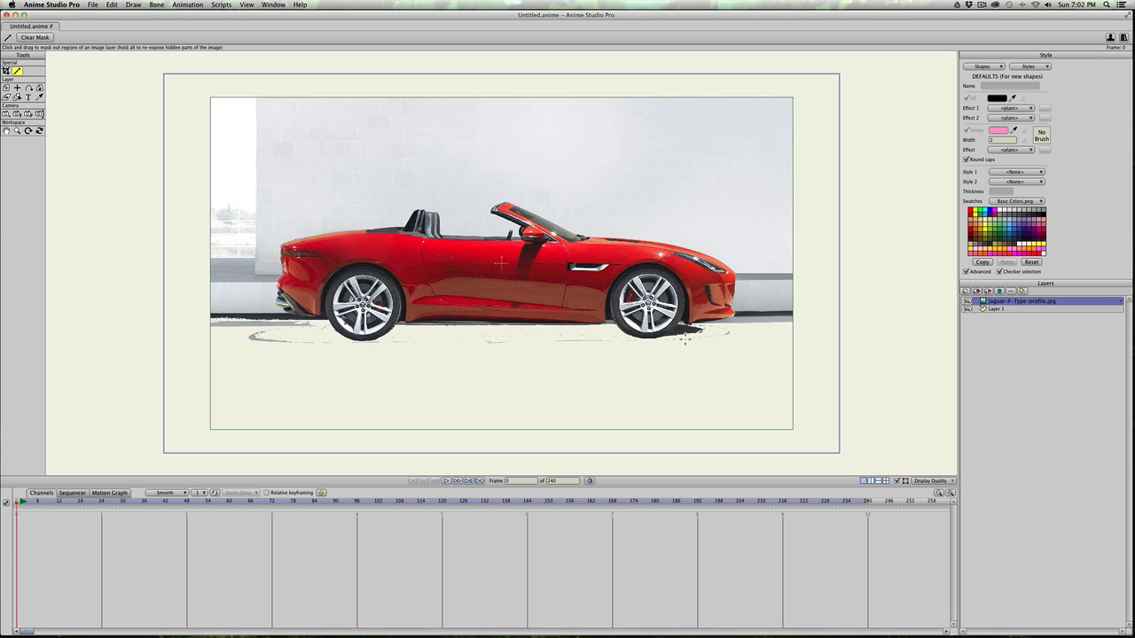
{"action": "key", "text": "super+z"}
{"action": "key", "text": "super+z"}
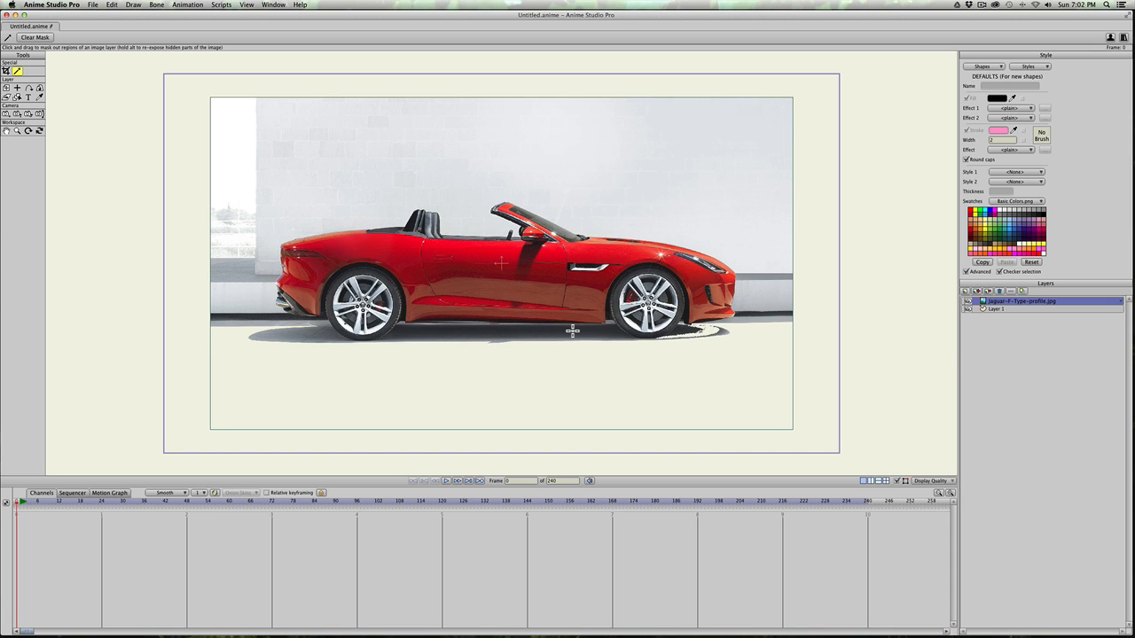
Step: Try to mask out the car's shadow between the wheels and behind the rear wheel
{"action": "left_click_drag", "start_coordinate": [570, 333], "coordinate": [554, 336]}
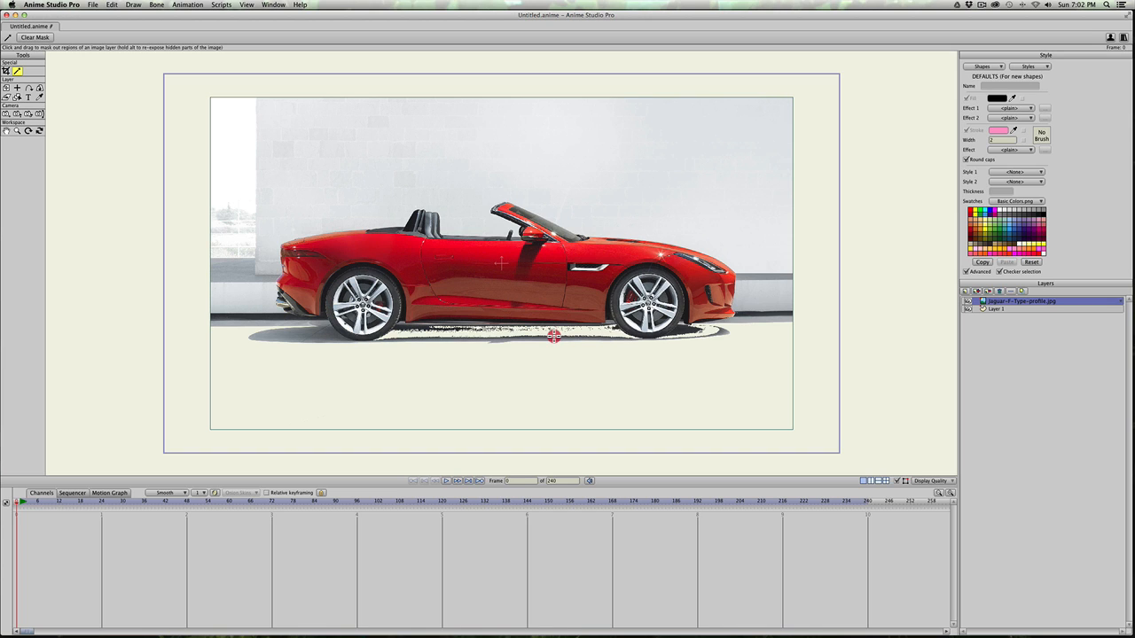
{"action": "mouse_move", "coordinate": [429, 332]}
{"action": "left_mouse_down"}
{"action": "mouse_move", "coordinate": [443, 335]}
{"action": "mouse_move", "coordinate": [431, 340]}
{"action": "left_mouse_up"}
{"action": "left_click_drag", "start_coordinate": [334, 345], "coordinate": [334, 335]}
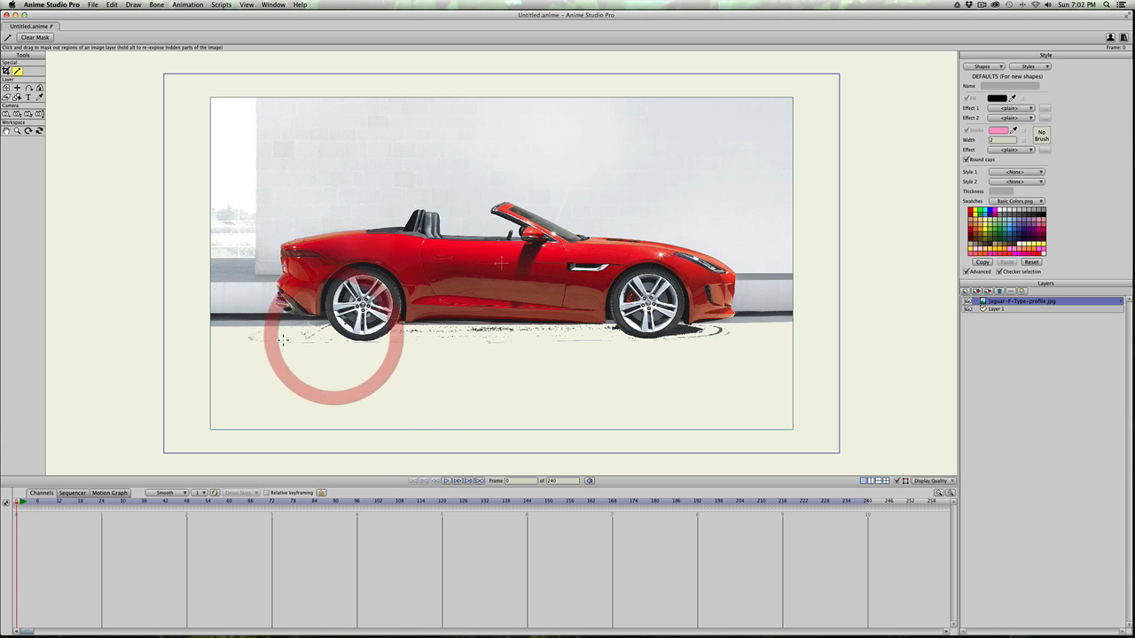
{"action": "left_click_drag", "start_coordinate": [258, 340], "coordinate": [271, 341]}
{"action": "left_click", "coordinate": [278, 322]}
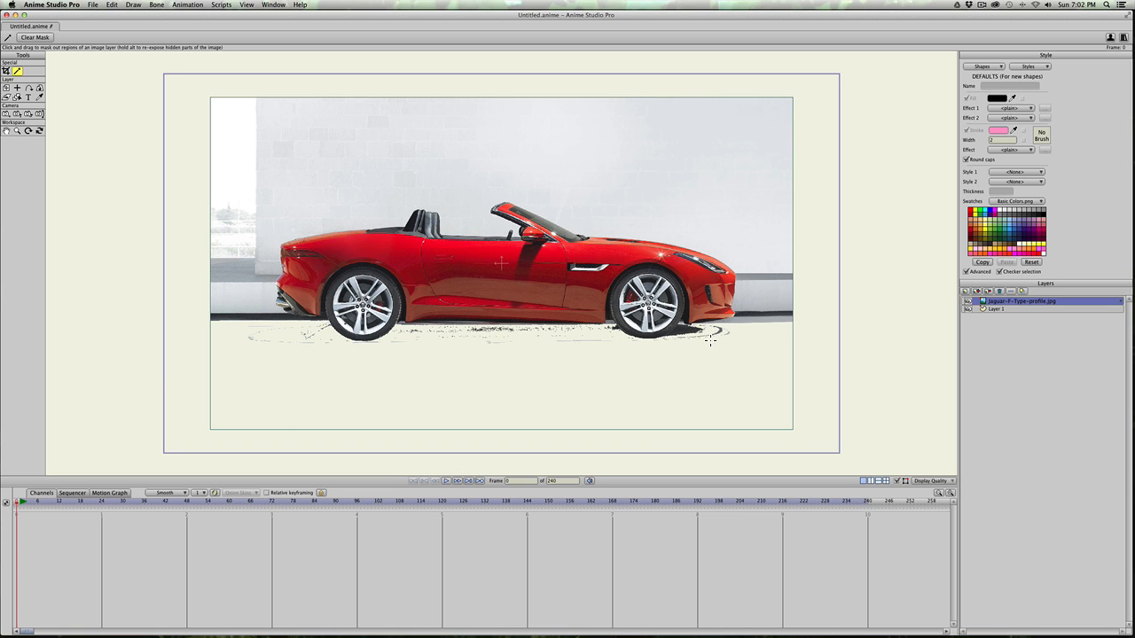
Step: Try to mask out the wall above the car and the background strips in front of its nose
{"action": "scroll", "coordinate": [710, 337], "scroll_direction": "up", "scroll_amount": 2}
{"action": "left_click", "coordinate": [671, 197]}
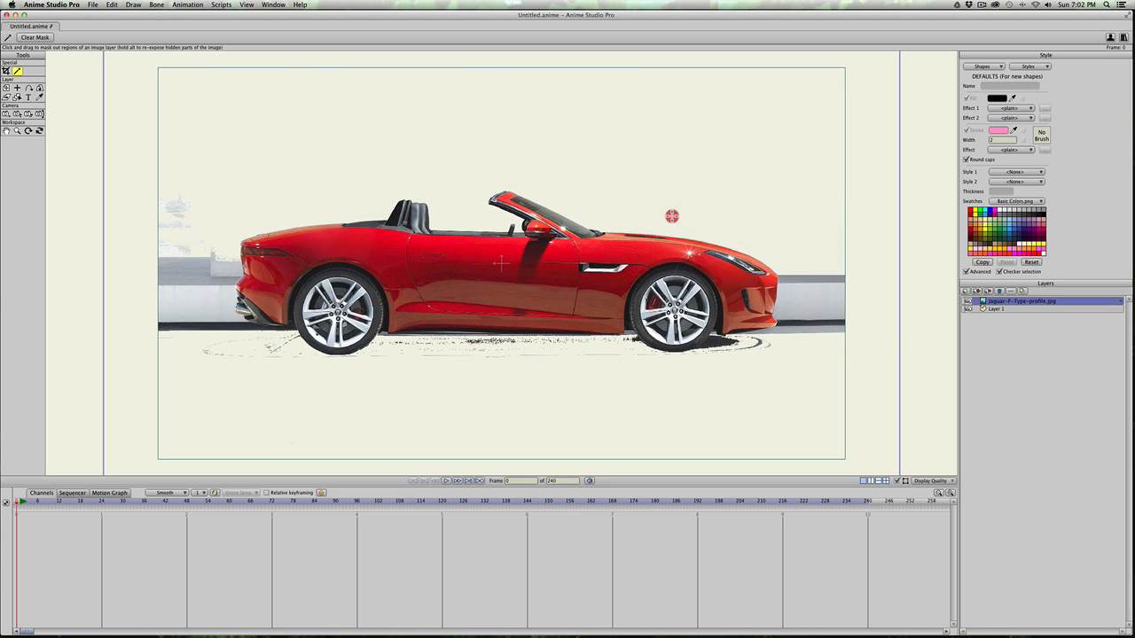
{"action": "left_click", "coordinate": [788, 303]}
{"action": "left_click", "coordinate": [789, 279]}
{"action": "left_click", "coordinate": [796, 325]}
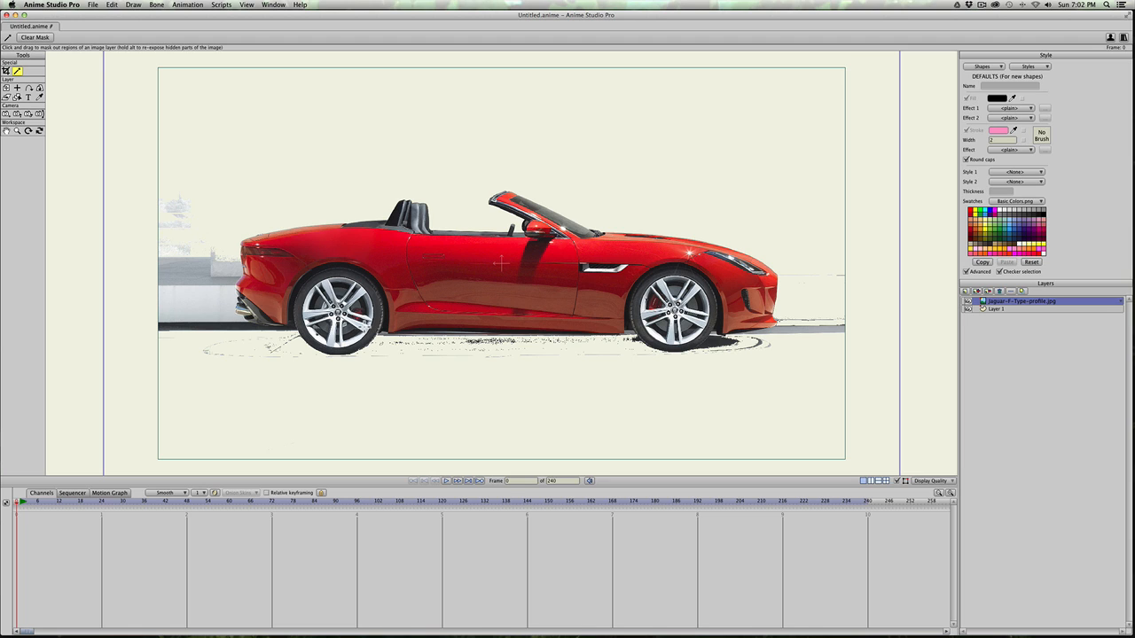
Step: Undo all the masking strokes to bring back the full car image
{"action": "key", "text": "super+z"}
{"action": "key", "text": "super+z"}
{"action": "key", "text": "super+z"}
{"action": "key", "text": "super+z"}
{"action": "key", "text": "super+z"}
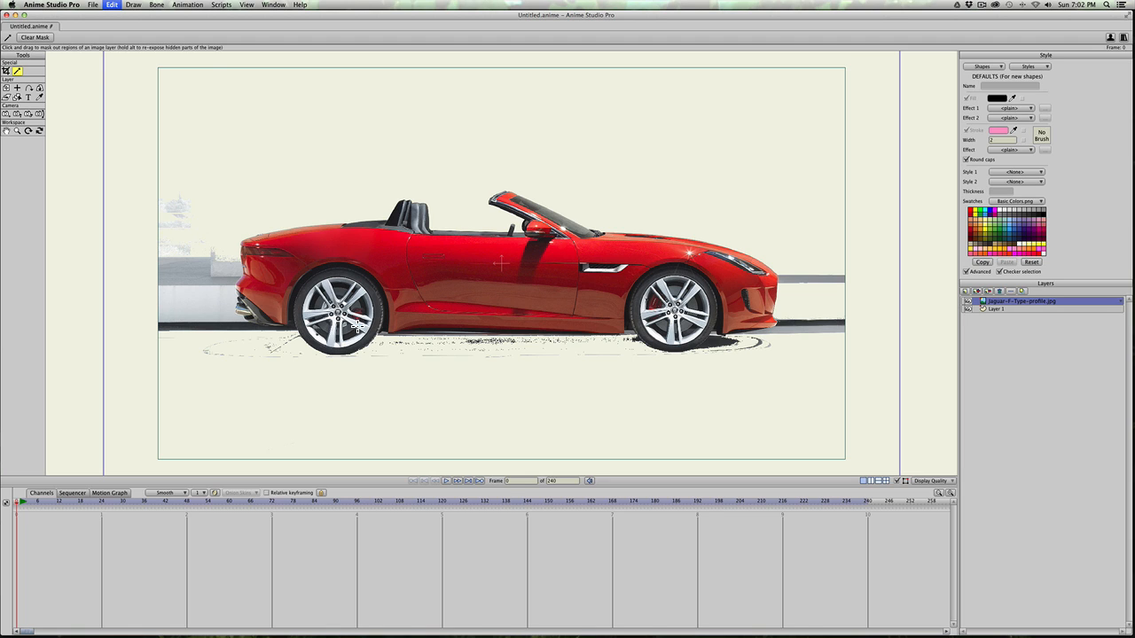
{"action": "key", "text": "super+z"}
{"action": "key", "text": "super+z"}
{"action": "key", "text": "super+z"}
{"action": "key", "text": "super+z"}
{"action": "key", "text": "super+z"}
{"action": "key", "text": "super+z"}
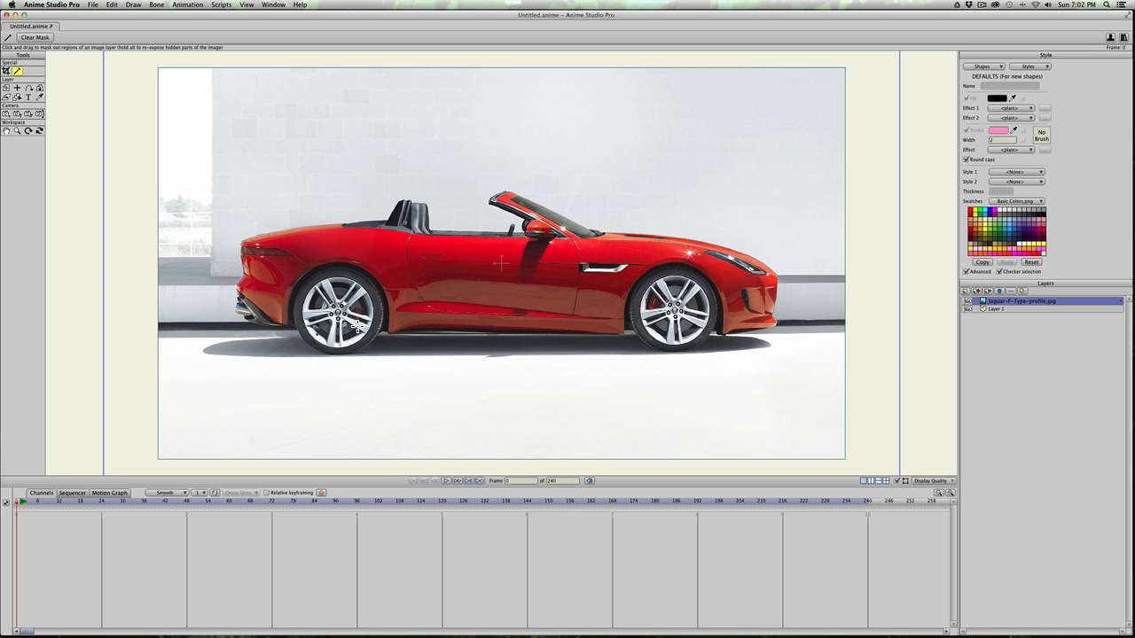
Step: Rename Layer 1 as "mask"
{"action": "scroll", "coordinate": [449, 221], "scroll_direction": "up", "scroll_amount": 1}
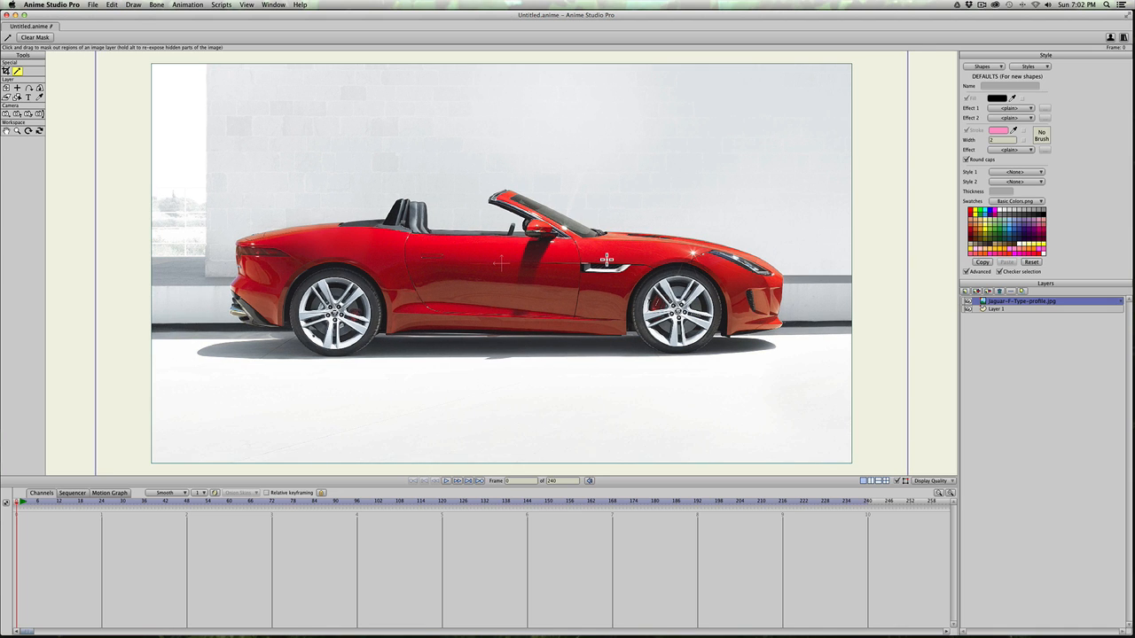
{"action": "double_click", "coordinate": [996, 308]}
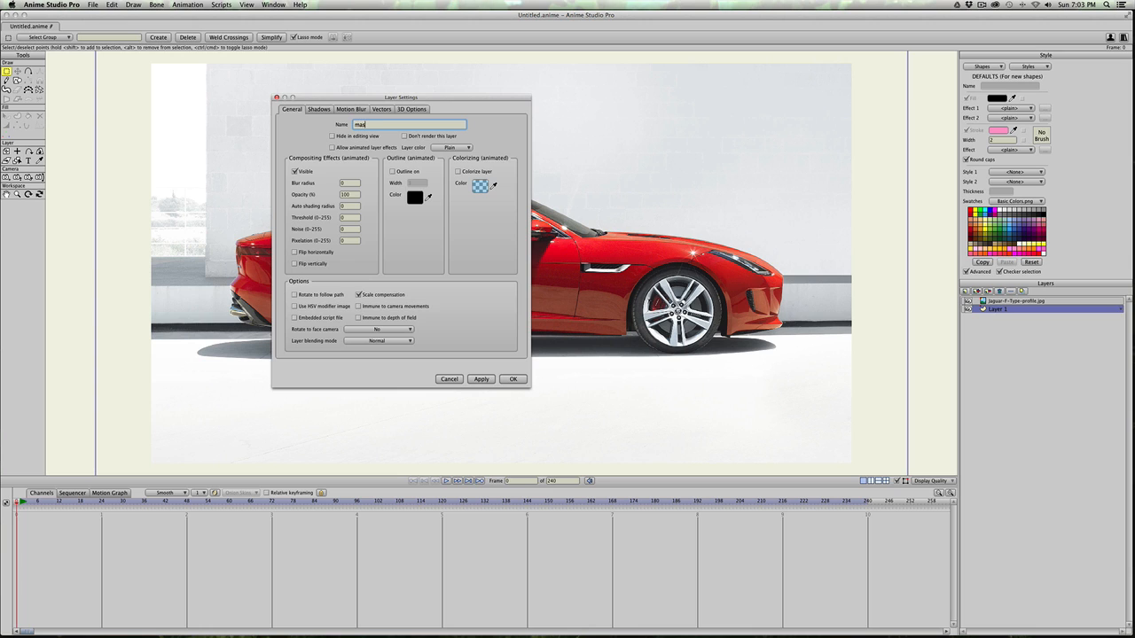
{"action": "key", "text": "Return"}
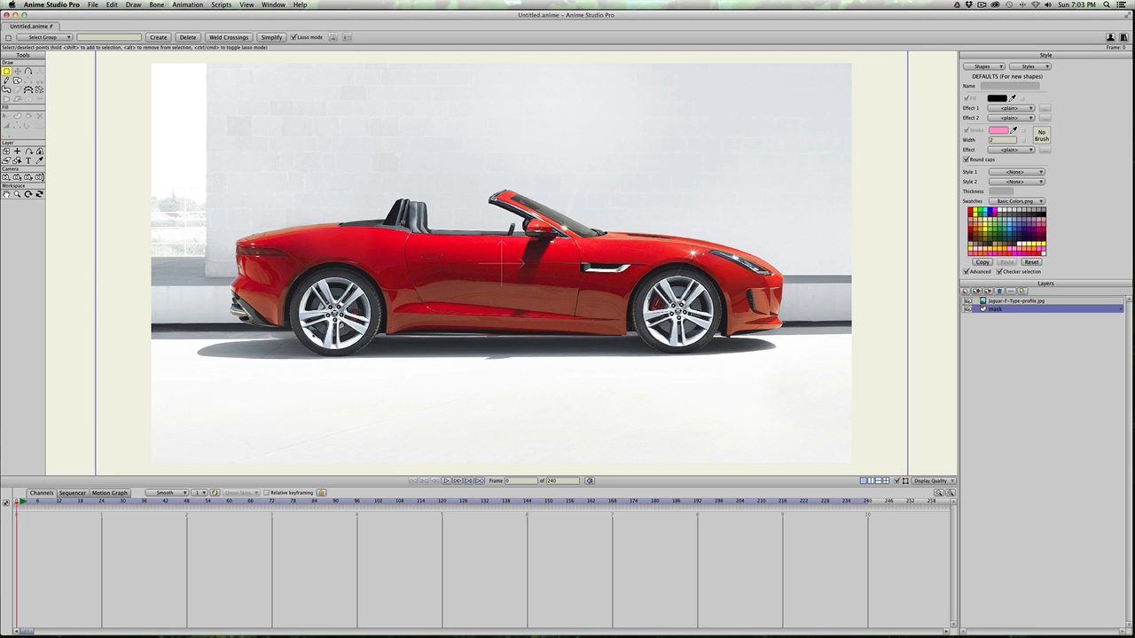
Step: Add a group layer and name it "car"
{"action": "left_click", "coordinate": [964, 296]}
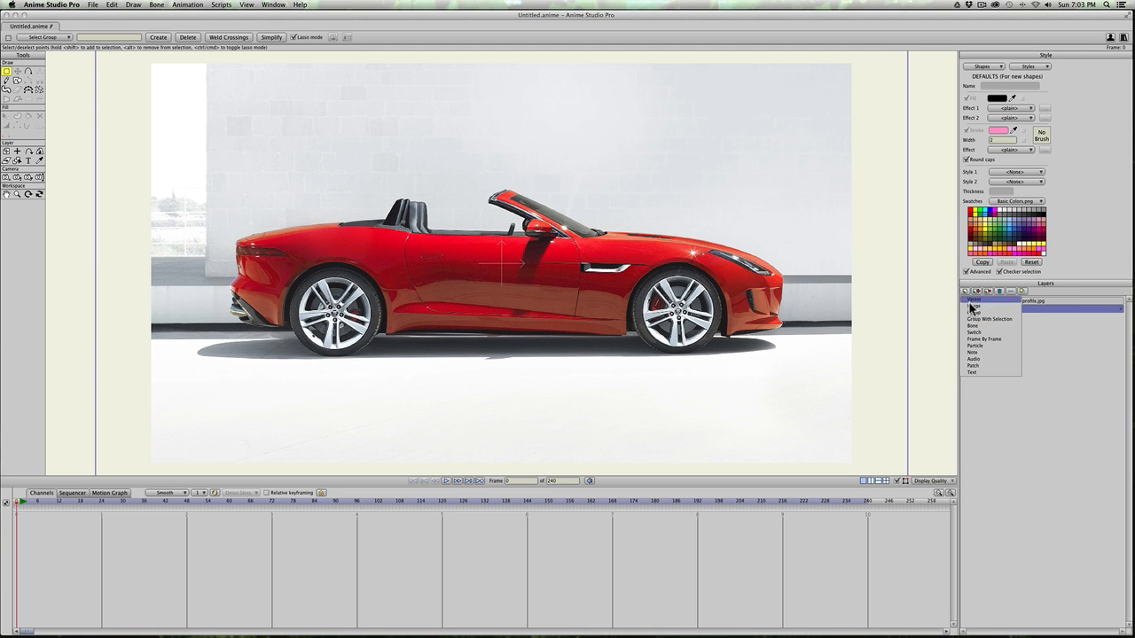
{"action": "left_click", "coordinate": [978, 313]}
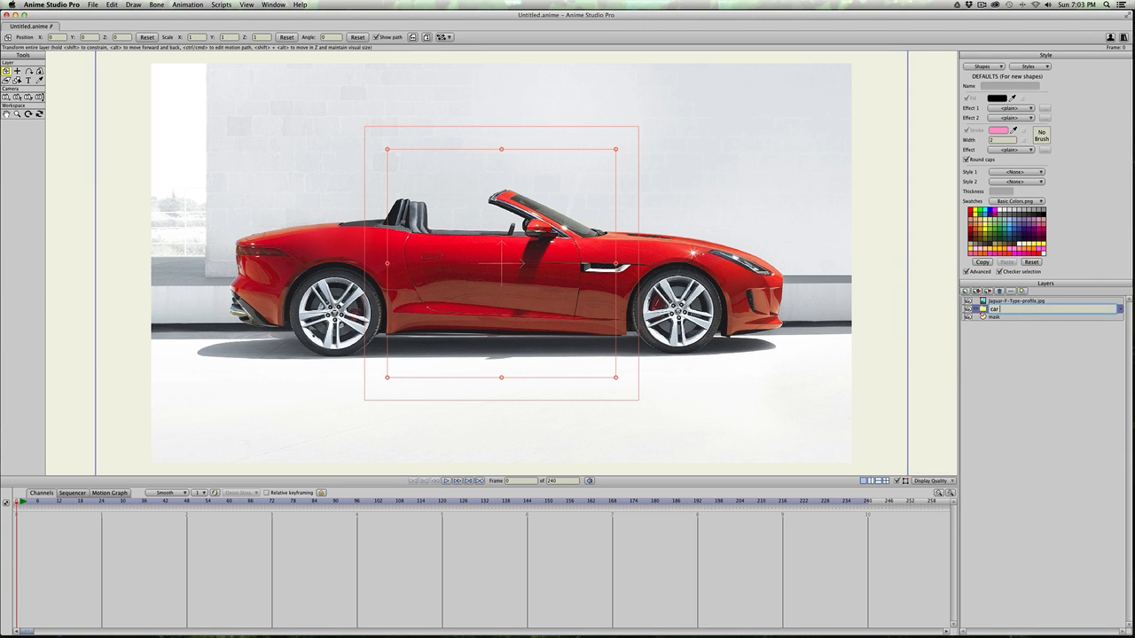
{"action": "key", "text": "Return"}
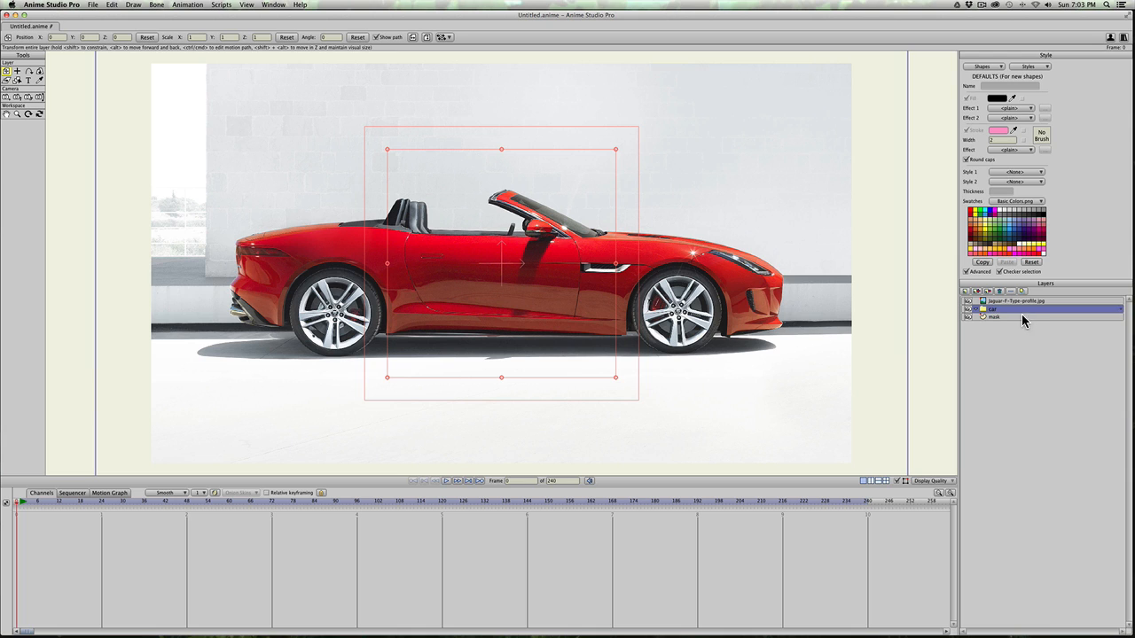
Step: Move the Jaguar image layer below the car group, and place it together with the mask layer inside that group
{"action": "left_click_drag", "start_coordinate": [1009, 300], "coordinate": [1009, 319]}
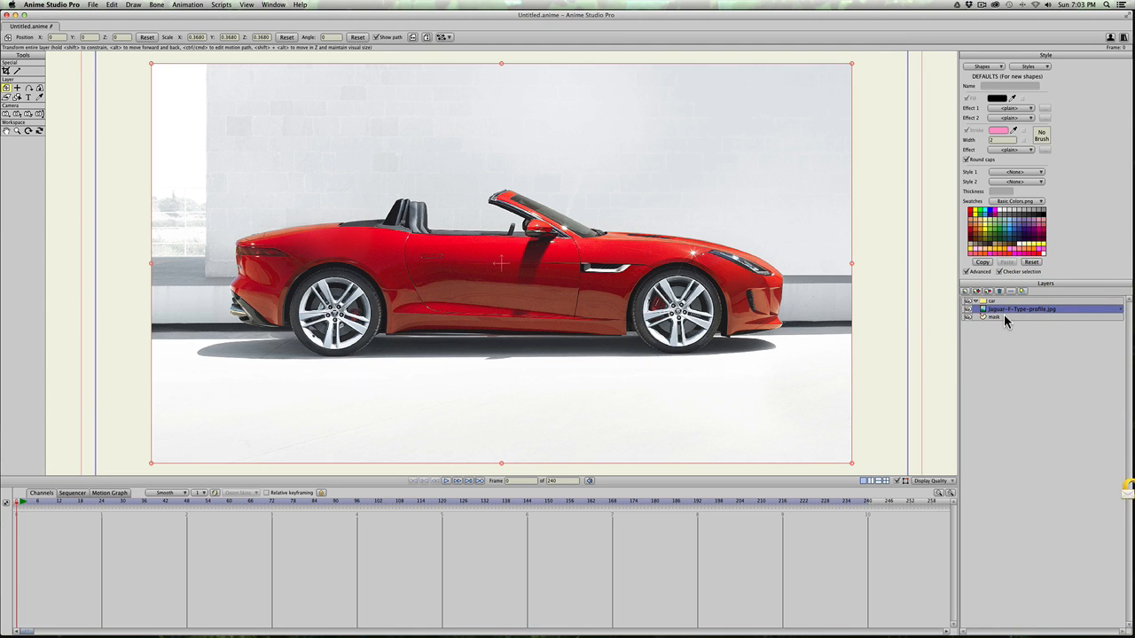
{"action": "left_click", "coordinate": [1004, 316], "text": "shift"}
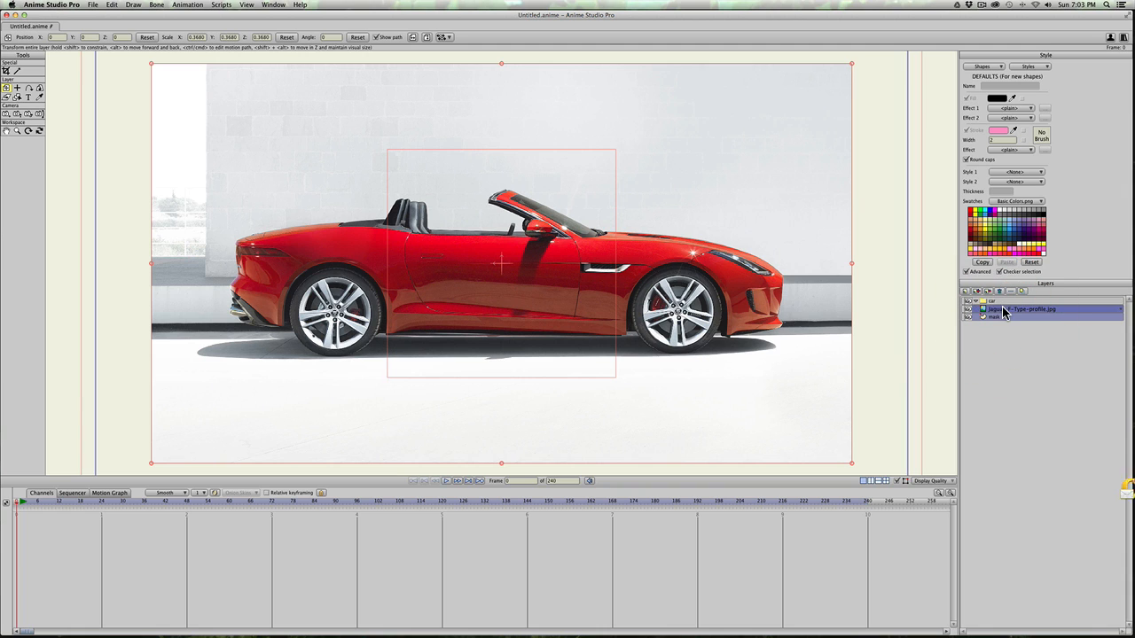
{"action": "left_click", "coordinate": [994, 305]}
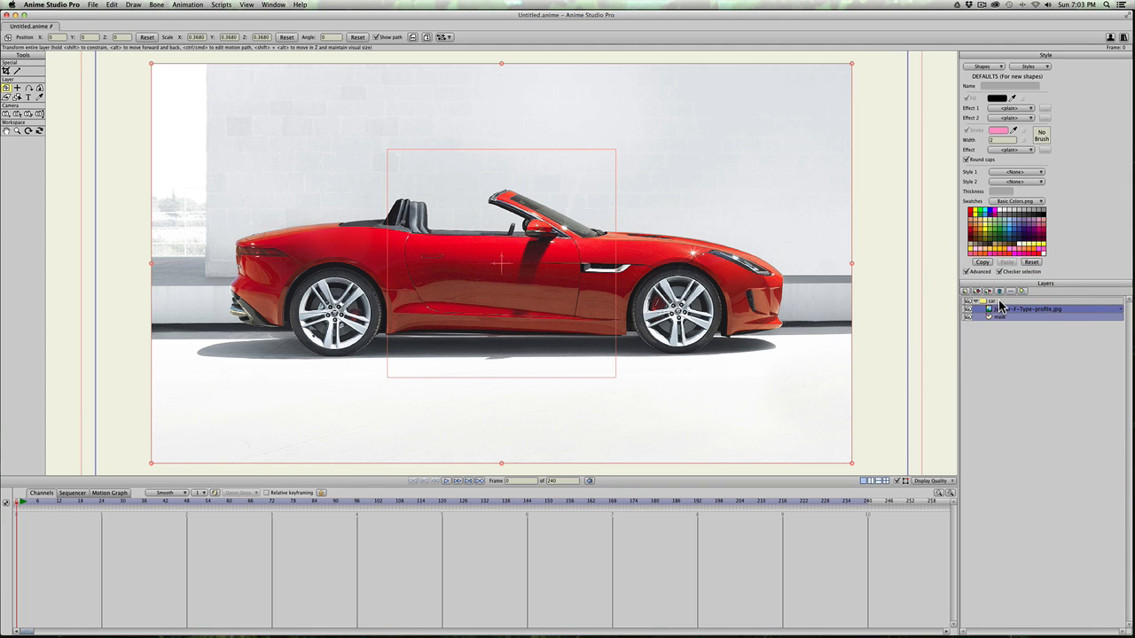
Step: Set the car group's masking to Hide all
{"action": "left_click", "coordinate": [998, 301]}
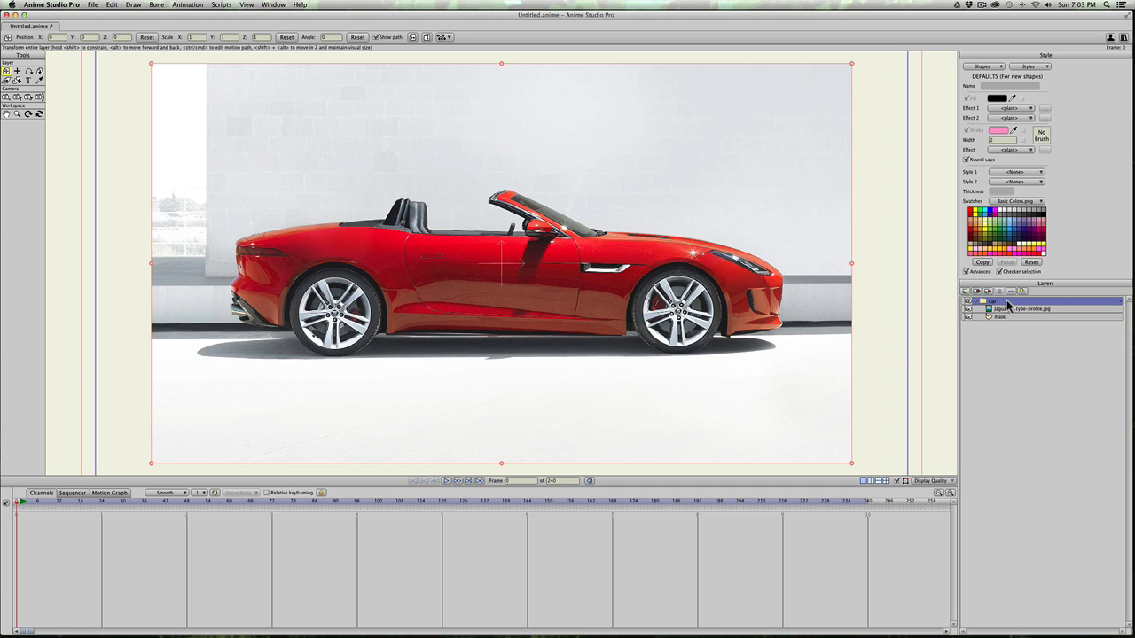
{"action": "double_click", "coordinate": [1008, 304]}
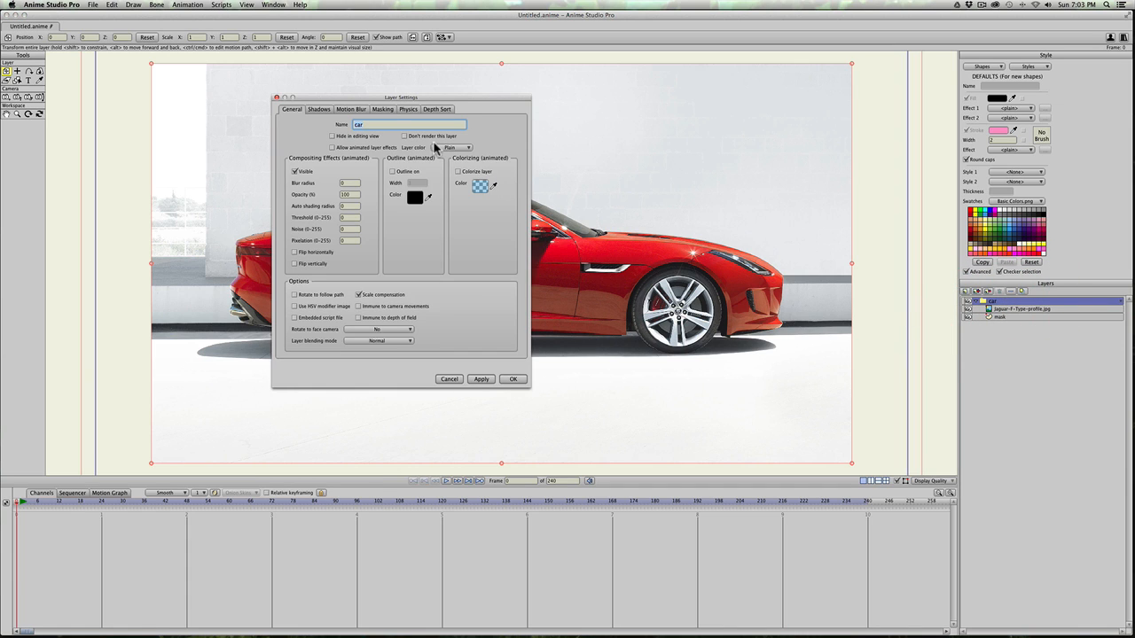
{"action": "left_click", "coordinate": [382, 108]}
{"action": "left_click", "coordinate": [346, 160]}
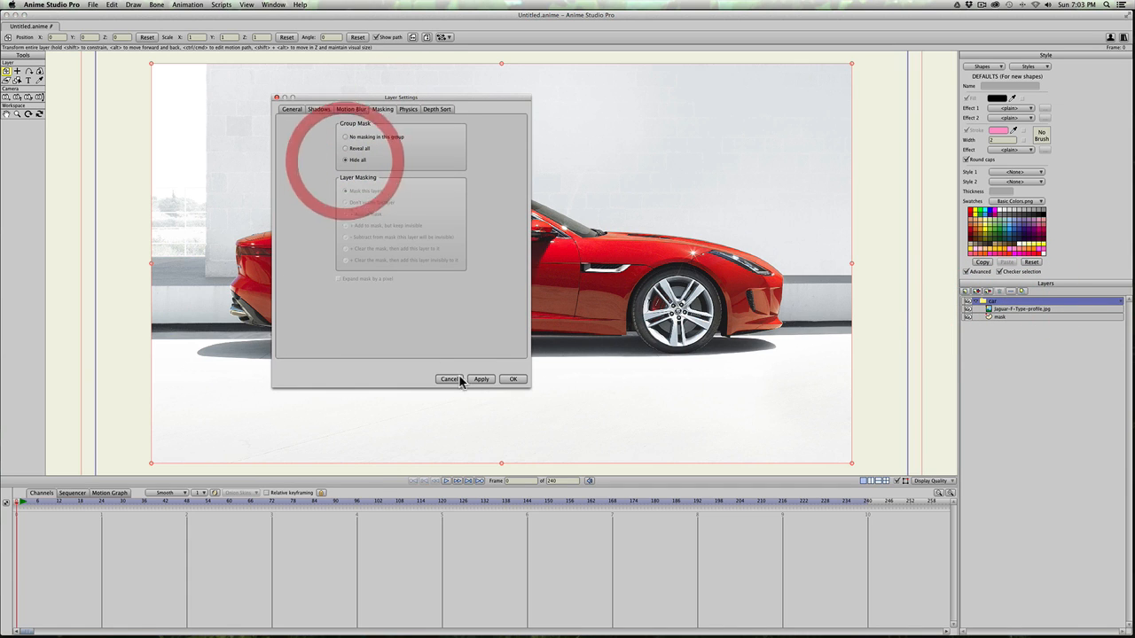
{"action": "left_click", "coordinate": [482, 381]}
{"action": "left_click", "coordinate": [514, 378]}
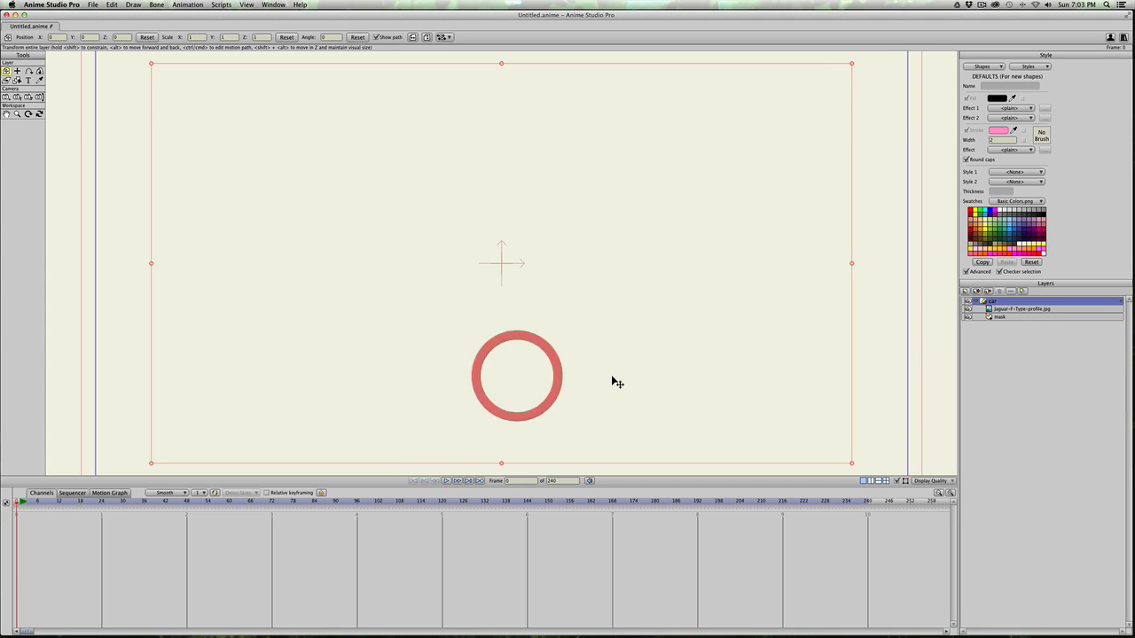
Step: Draw an auto-filled rectangle without stroke on the mask layer and move it over the middle of the car
{"action": "left_click", "coordinate": [1004, 317]}
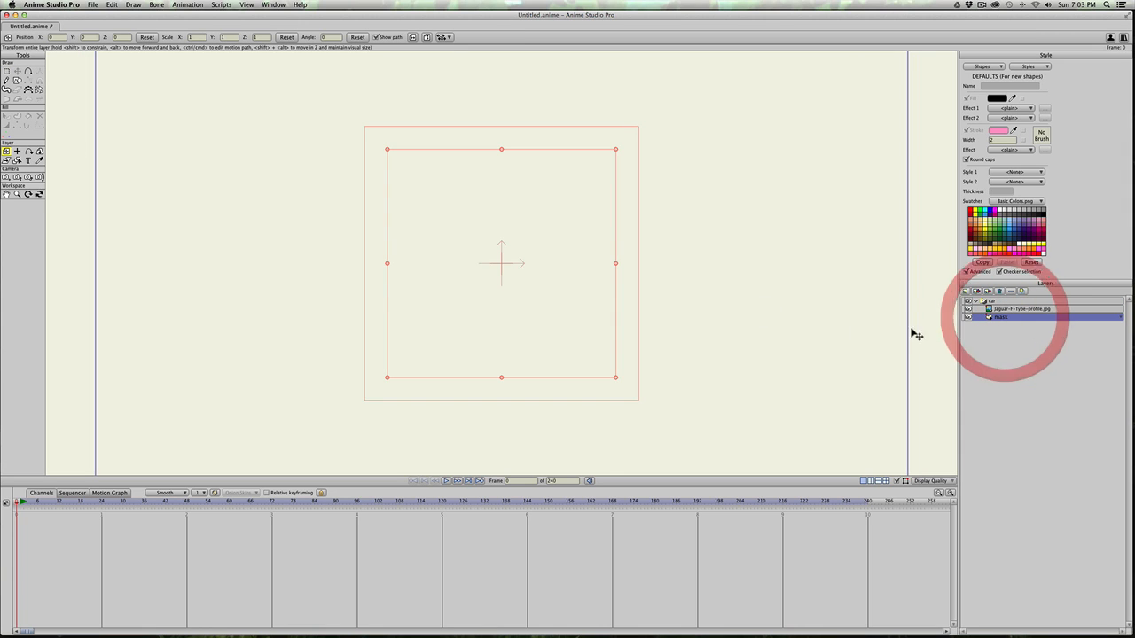
{"action": "left_click", "coordinate": [17, 79]}
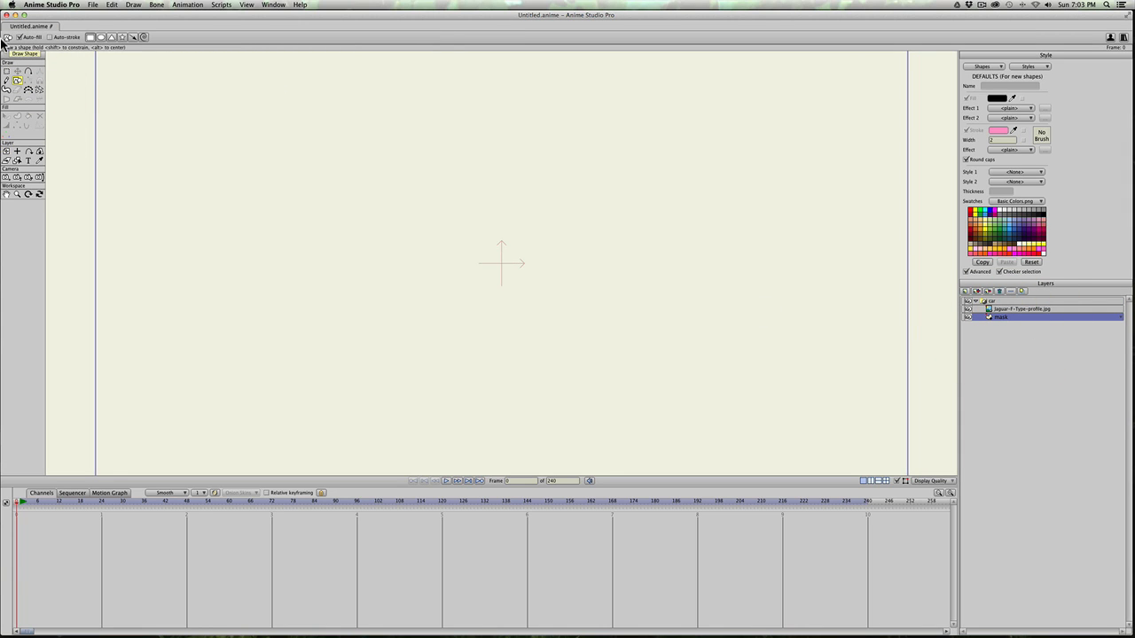
{"action": "left_click", "coordinate": [20, 38]}
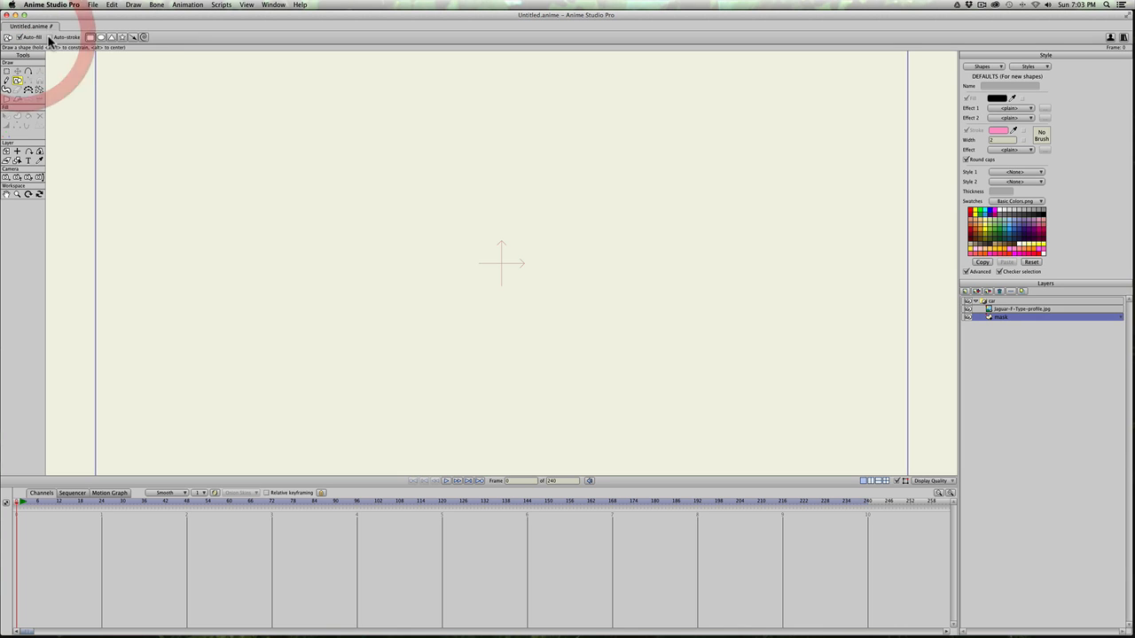
{"action": "left_click", "coordinate": [91, 38]}
{"action": "mouse_move", "coordinate": [437, 250]}
{"action": "left_mouse_down"}
{"action": "mouse_move", "coordinate": [623, 324]}
{"action": "mouse_move", "coordinate": [803, 426]}
{"action": "mouse_move", "coordinate": [823, 420]}
{"action": "left_mouse_up"}
{"action": "scroll", "coordinate": [547, 315], "scroll_direction": "down", "scroll_amount": 2}
{"action": "scroll", "coordinate": [547, 314], "scroll_direction": "up", "scroll_amount": 3}
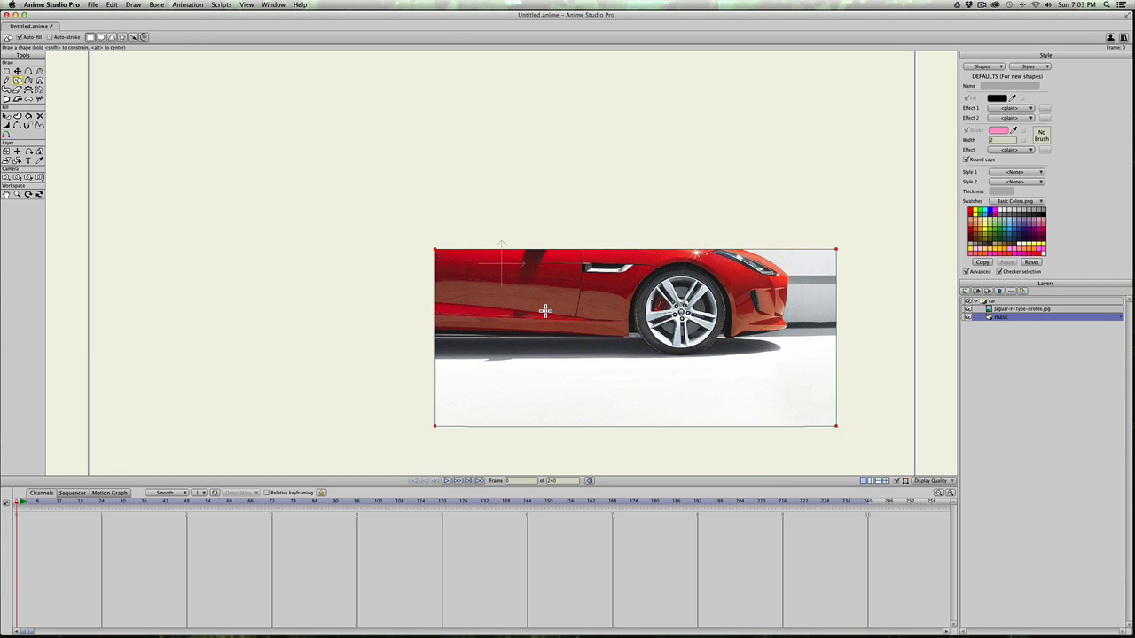
{"action": "key", "text": "t"}
{"action": "left_click_drag", "start_coordinate": [535, 295], "coordinate": [417, 231]}
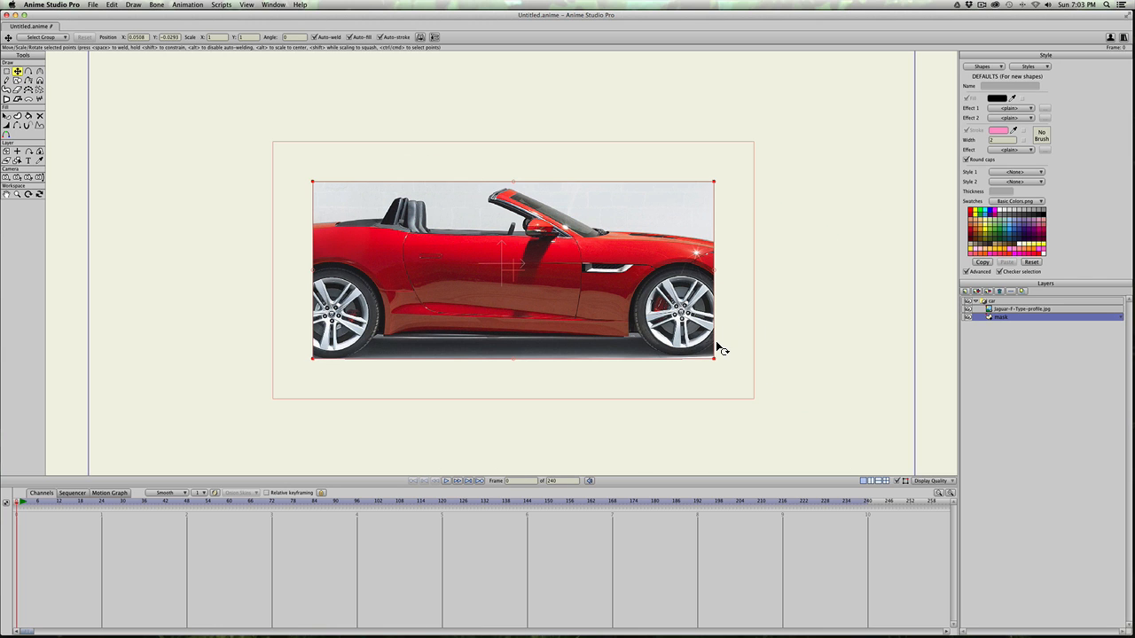
Step: Pull the mask's lower front corner to the sill behind the front wheel and add points around that wheel to the front bumper
{"action": "scroll", "coordinate": [718, 348], "scroll_direction": "up", "scroll_amount": 1}
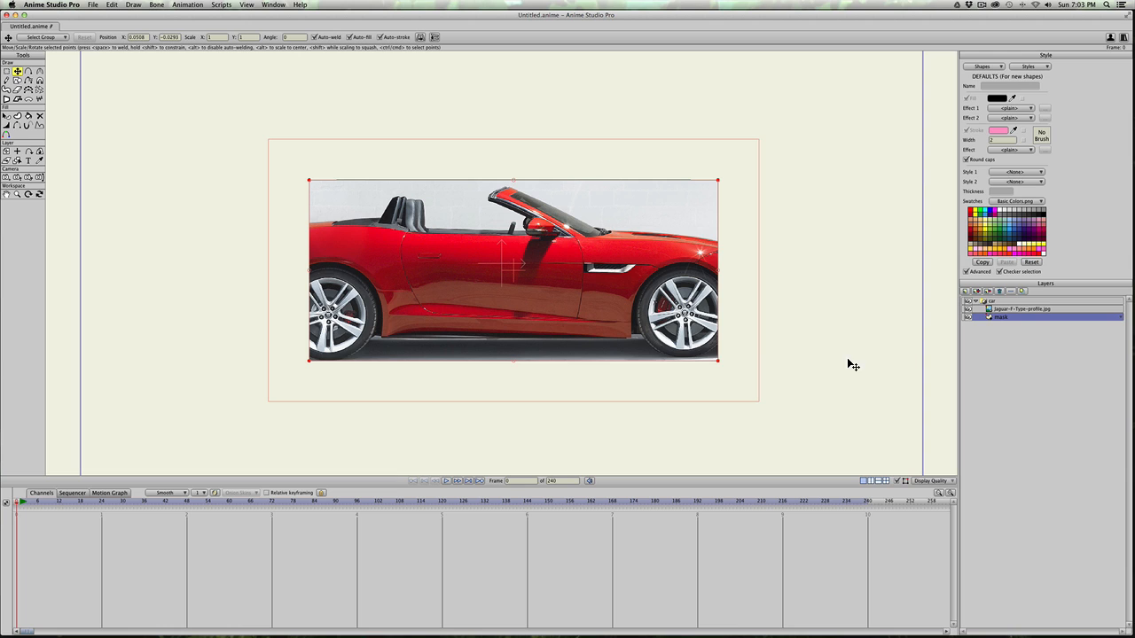
{"action": "scroll", "coordinate": [700, 350], "scroll_direction": "up", "scroll_amount": 1}
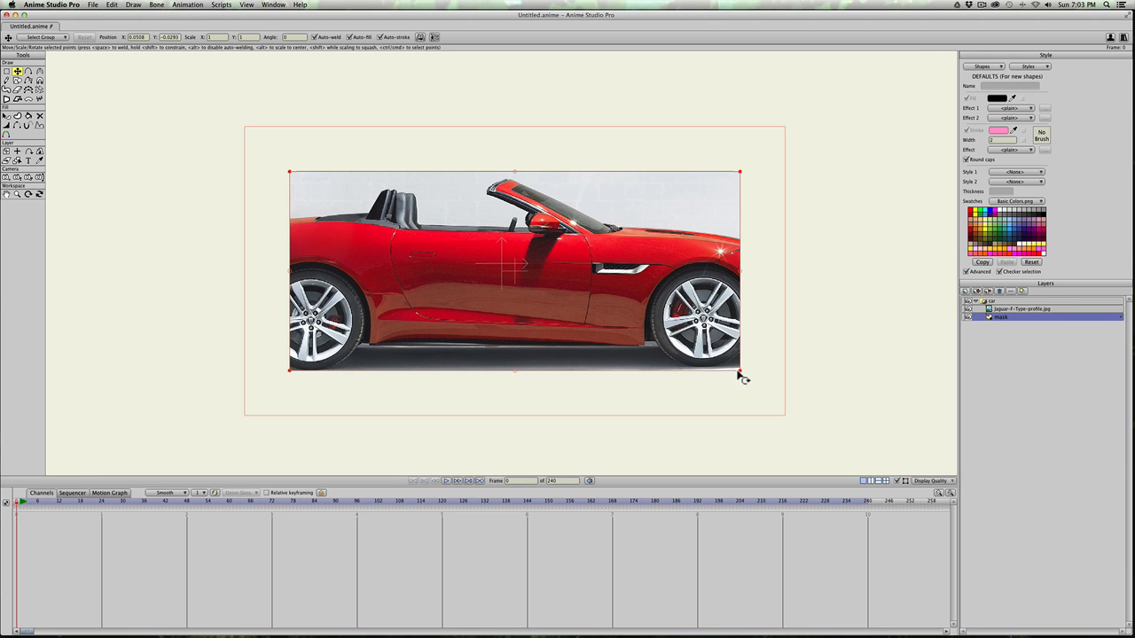
{"action": "left_click_drag", "start_coordinate": [737, 371], "coordinate": [646, 346]}
{"action": "key", "text": "a"}
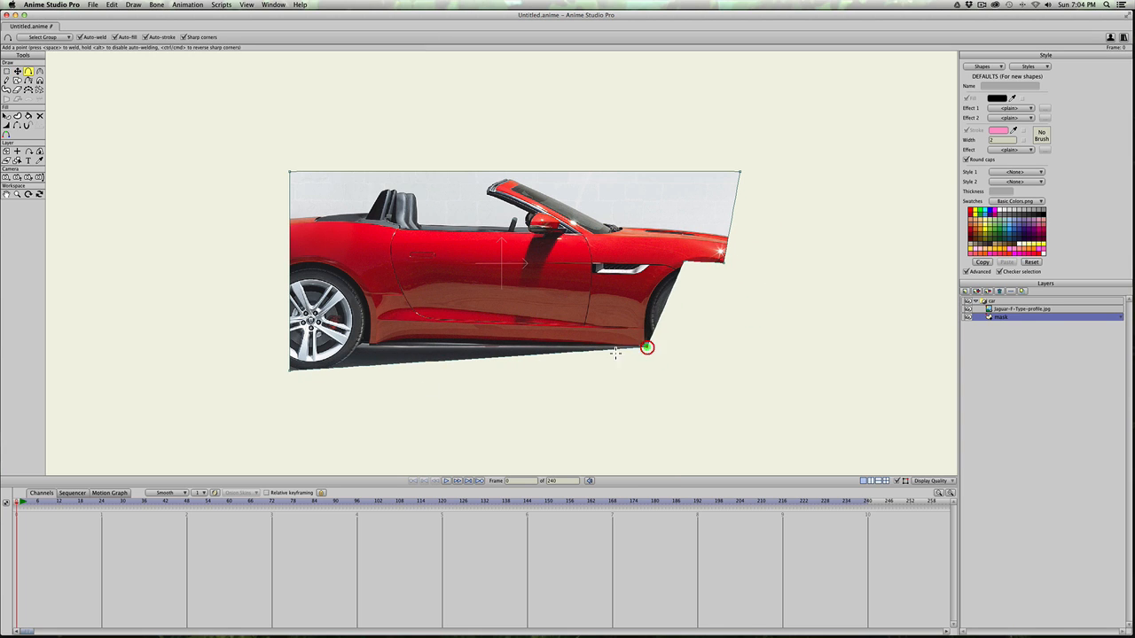
{"action": "left_click_drag", "start_coordinate": [725, 243], "coordinate": [811, 332]}
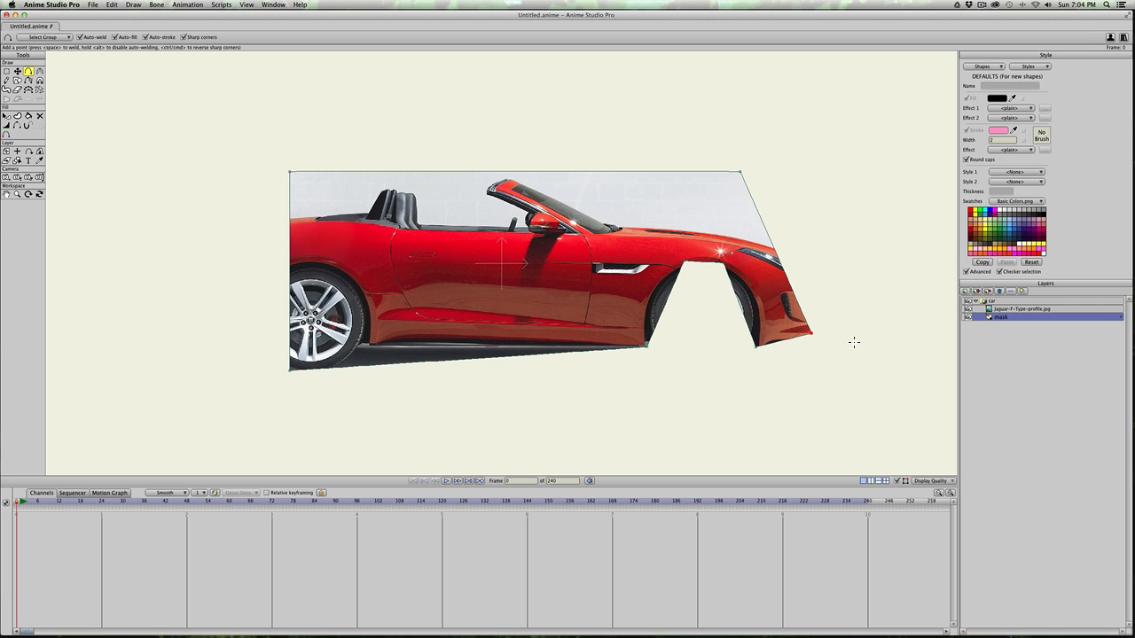
Step: Duplicate the Jaguar image layer and move the copy out of the car group to just below it
{"action": "left_click", "coordinate": [1004, 311]}
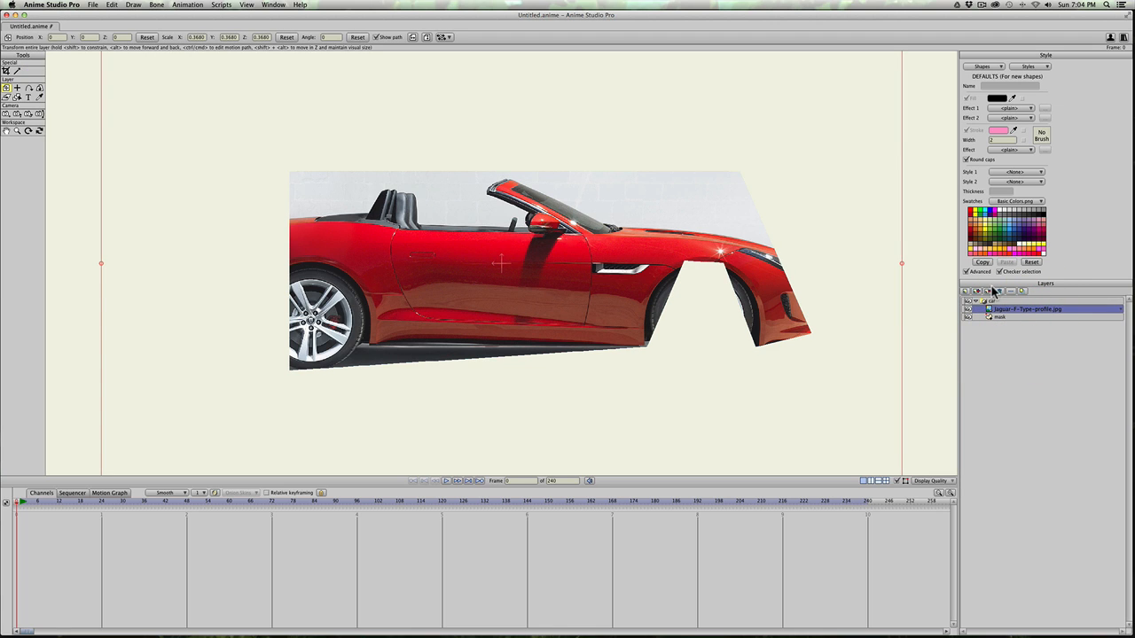
{"action": "left_click", "coordinate": [976, 291]}
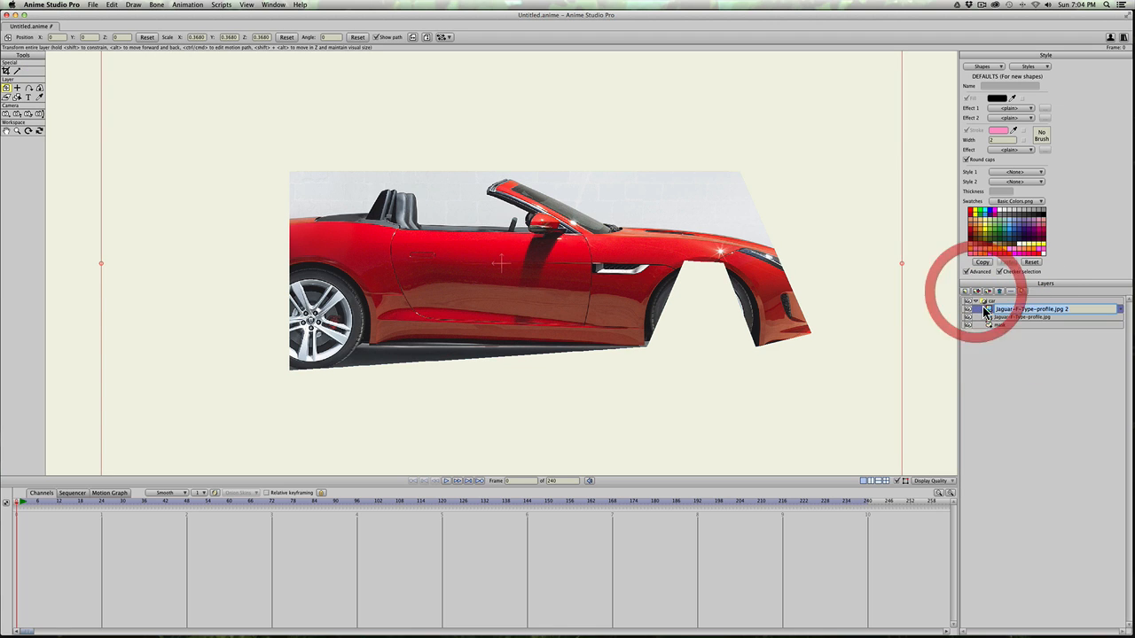
{"action": "left_click_drag", "start_coordinate": [980, 309], "coordinate": [978, 299]}
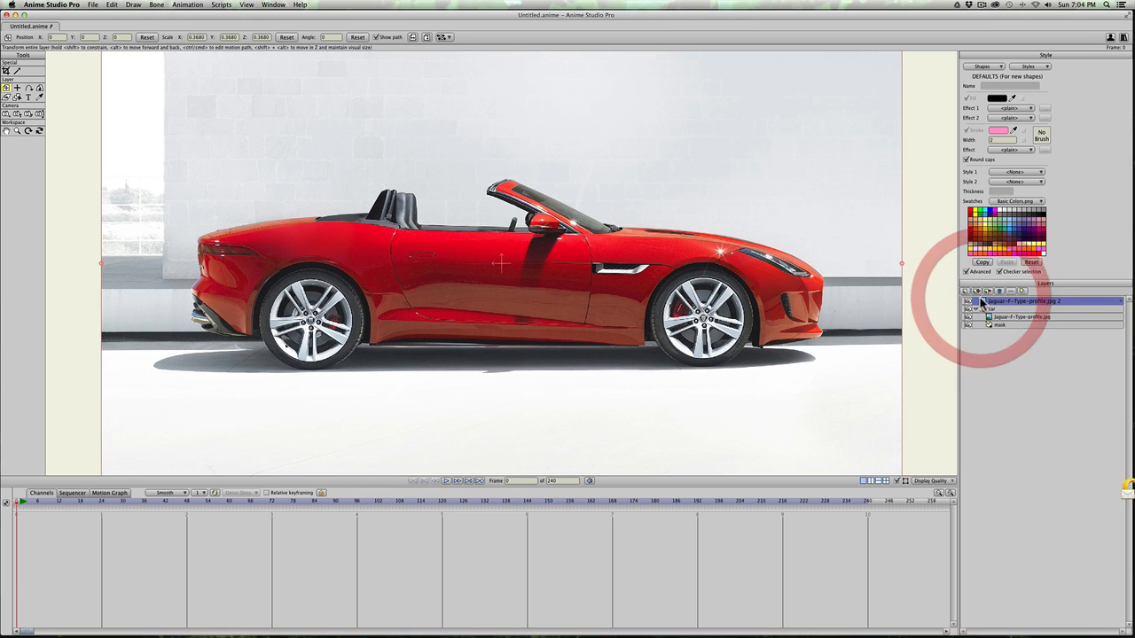
{"action": "left_click", "coordinate": [976, 309]}
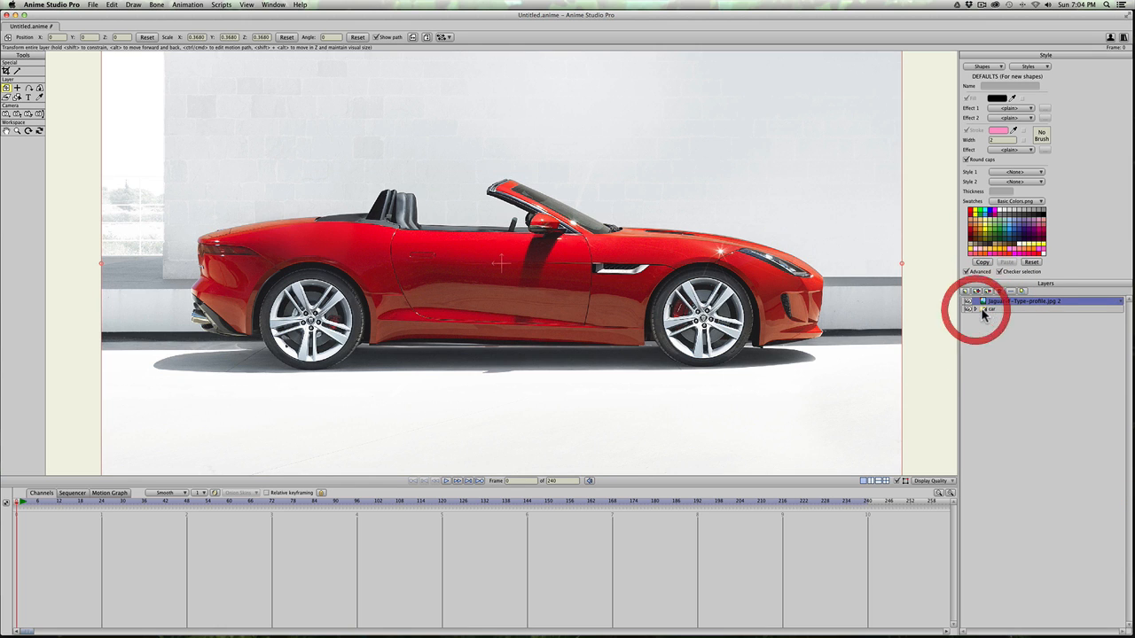
{"action": "left_click_drag", "start_coordinate": [1002, 304], "coordinate": [999, 312]}
Step: Lower the opacity of the duplicated Jaguar image layer so it serves as a faint tracing reference
{"action": "double_click", "coordinate": [1073, 308]}
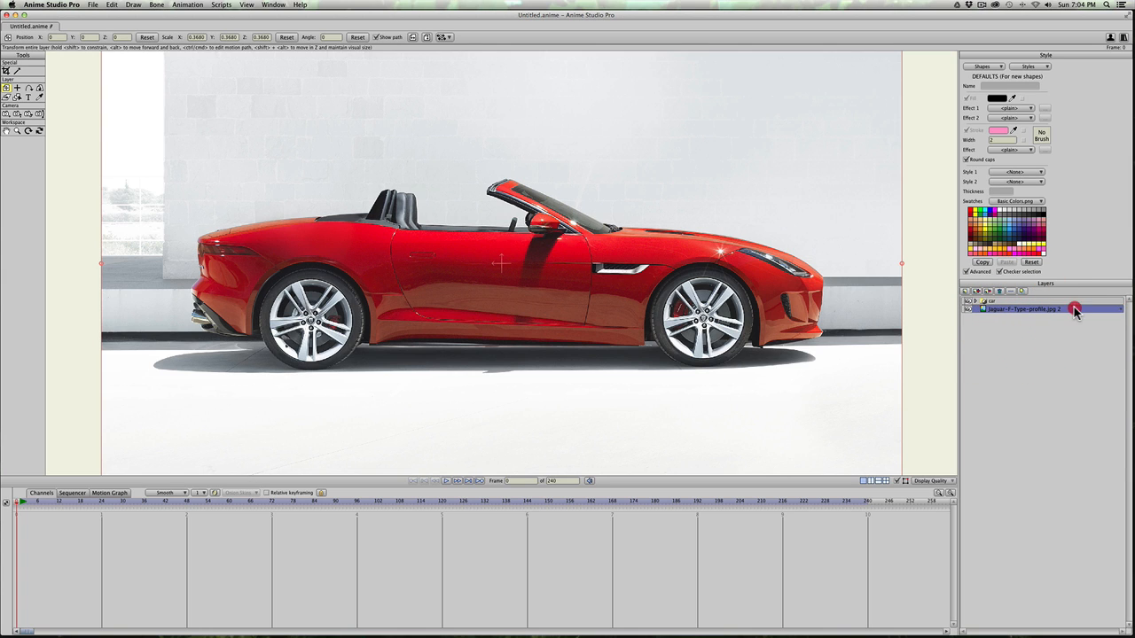
{"action": "double_click", "coordinate": [347, 195]}
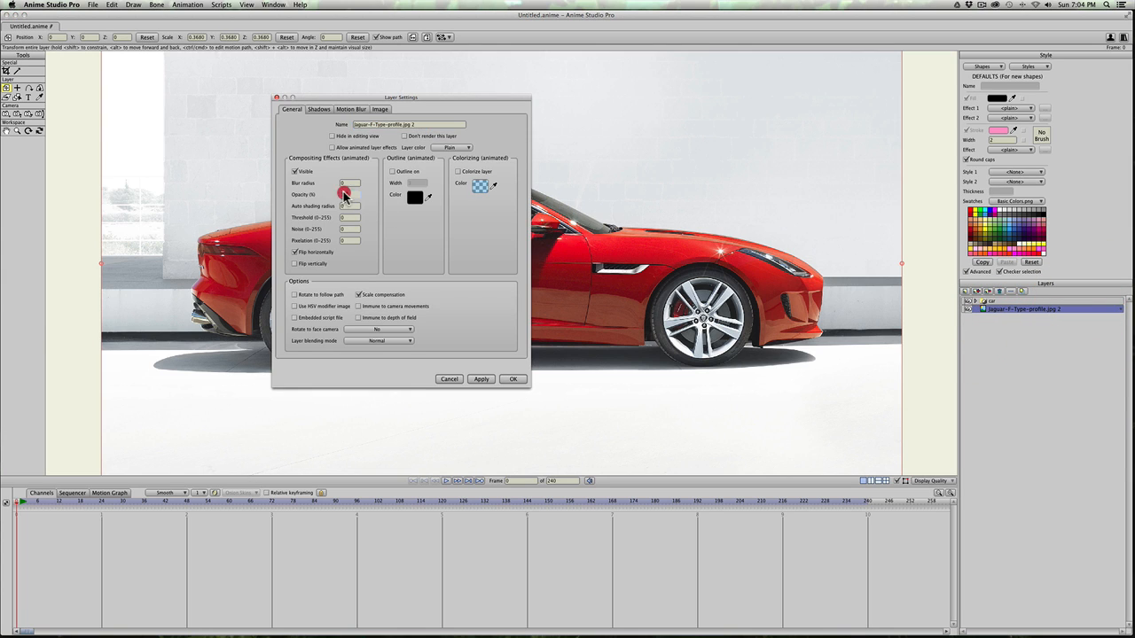
{"action": "left_click", "coordinate": [518, 380]}
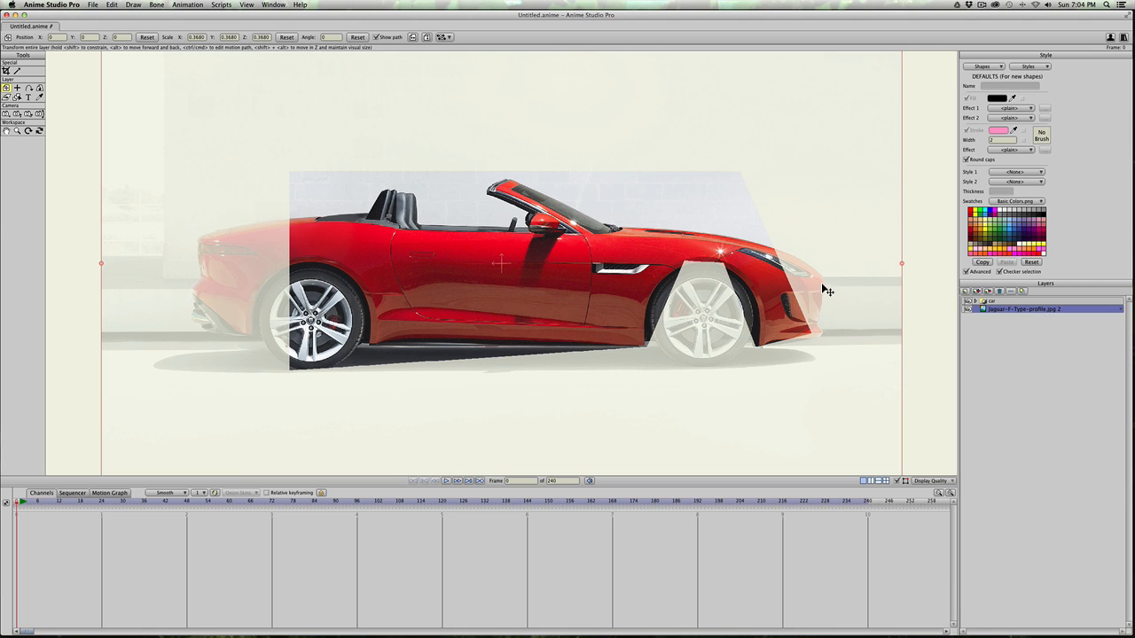
Step: On the car group's mask layer, fit the front bumper's lower corner and add mask points up the car's nose
{"action": "left_click", "coordinate": [975, 302]}
{"action": "left_click", "coordinate": [1000, 316]}
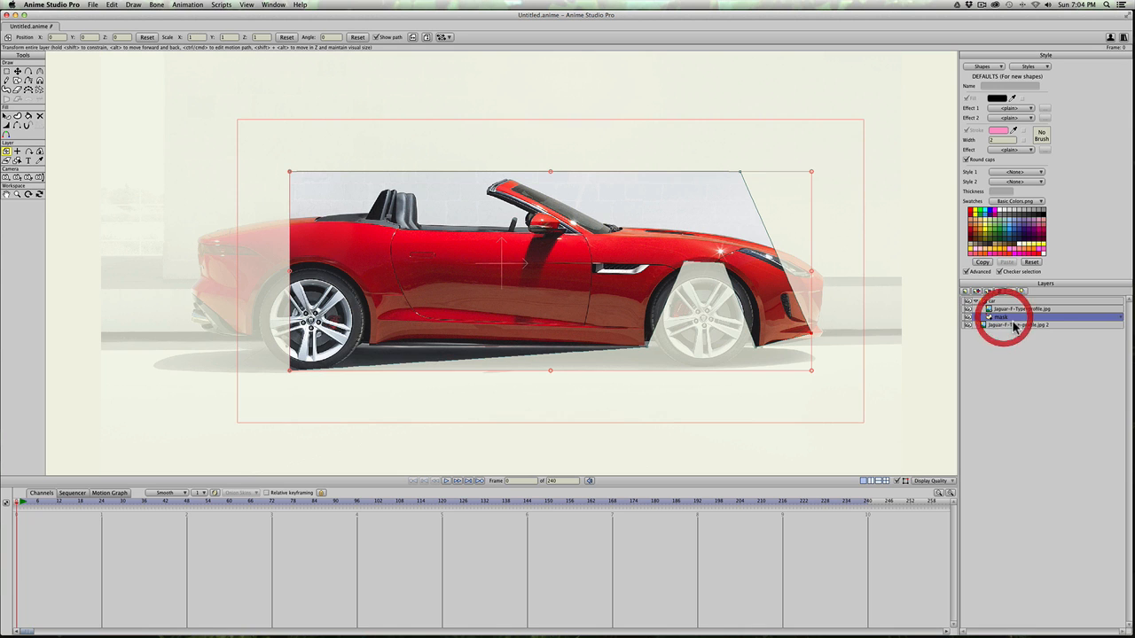
{"action": "scroll", "coordinate": [846, 304], "scroll_direction": "up", "scroll_amount": 3}
{"action": "left_click_drag", "start_coordinate": [734, 319], "coordinate": [506, 263]}
{"action": "scroll", "coordinate": [788, 341], "scroll_direction": "up", "scroll_amount": 1}
{"action": "key", "text": "t"}
{"action": "left_click_drag", "start_coordinate": [856, 340], "coordinate": [872, 345]}
{"action": "key", "text": "a"}
{"action": "left_click", "coordinate": [877, 336]}
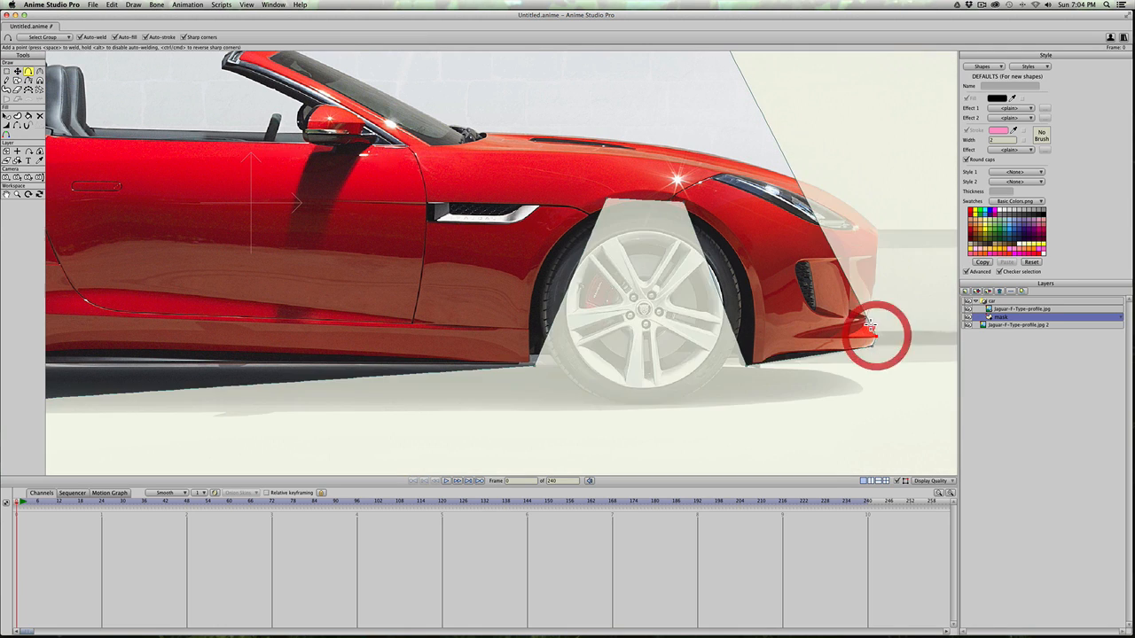
{"action": "left_click", "coordinate": [866, 326]}
{"action": "left_click_drag", "start_coordinate": [871, 287], "coordinate": [877, 283]}
Step: Move the mask points onto the front half of the front wheel arch and curve the edge to follow it
{"action": "scroll", "coordinate": [879, 351], "scroll_direction": "up", "scroll_amount": 6}
{"action": "left_click_drag", "start_coordinate": [869, 353], "coordinate": [611, 286]}
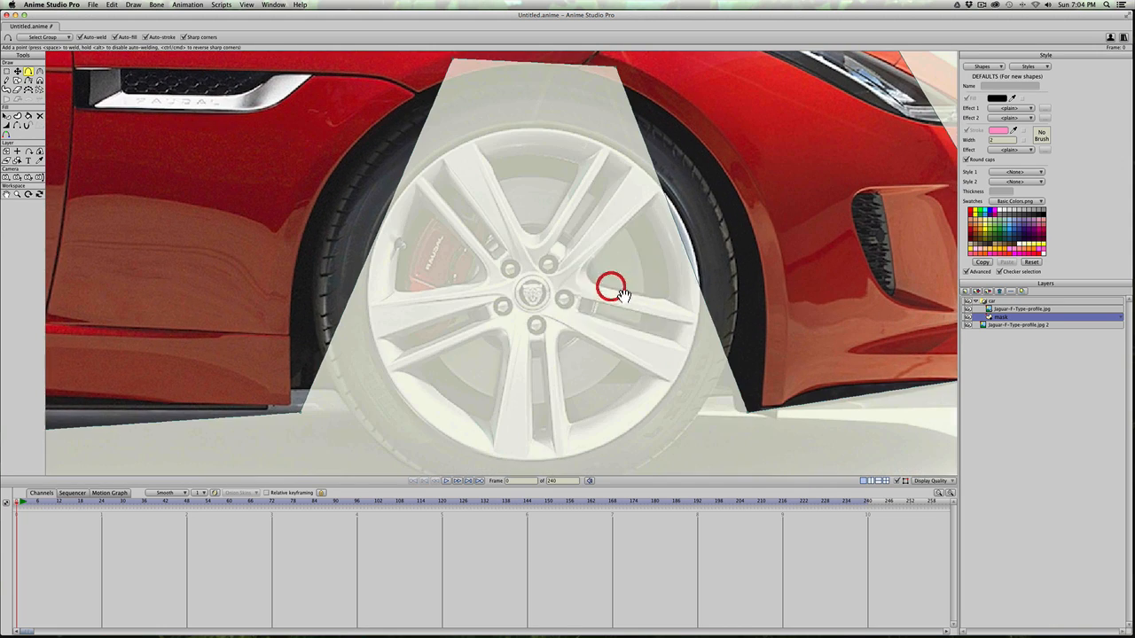
{"action": "scroll", "coordinate": [623, 297], "scroll_direction": "down", "scroll_amount": 2}
{"action": "key", "text": "t"}
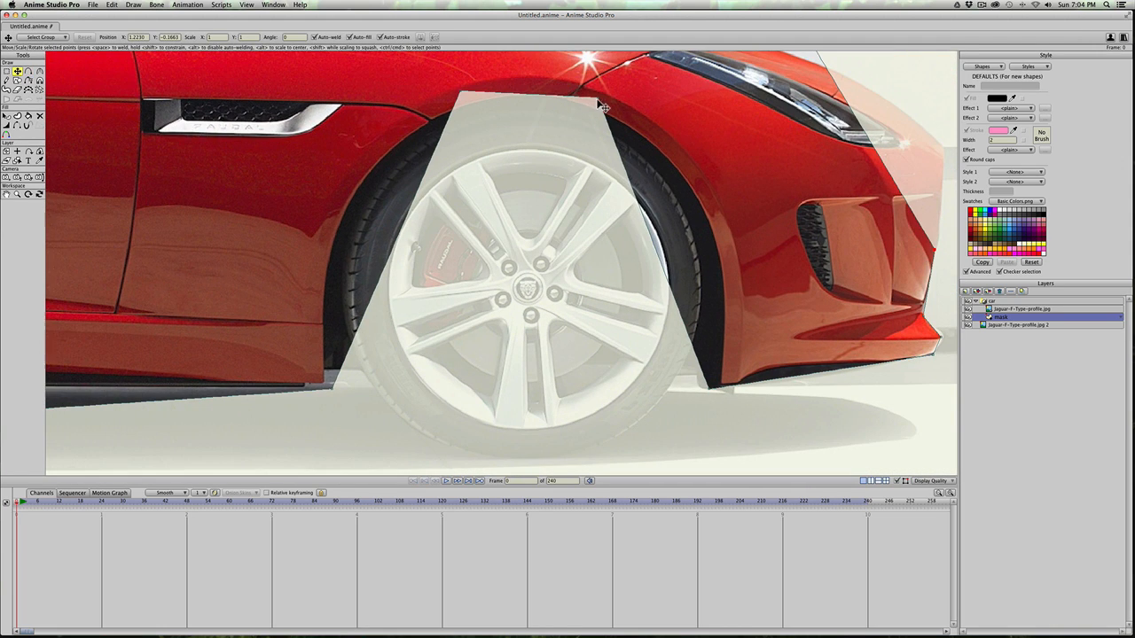
{"action": "left_click_drag", "start_coordinate": [601, 106], "coordinate": [679, 167]}
{"action": "left_click_drag", "start_coordinate": [714, 395], "coordinate": [724, 385]}
{"action": "key", "text": "c"}
{"action": "left_click_drag", "start_coordinate": [679, 170], "coordinate": [427, 206]}
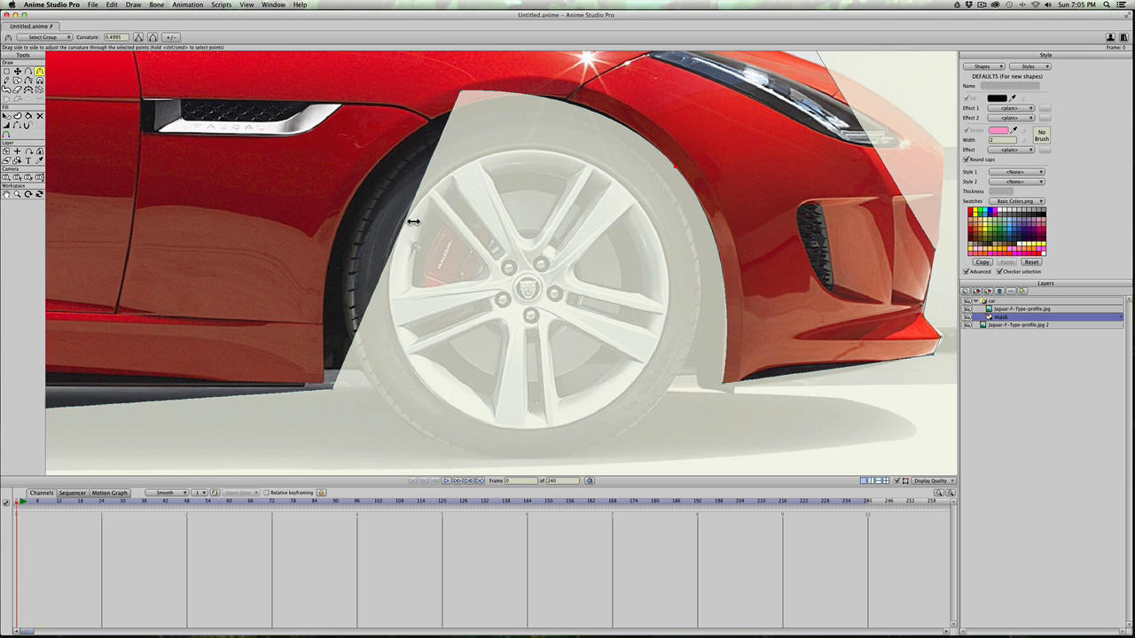
Step: Move the top mask point to the front wheel arch's peak and add a curved point along the arch's rear half
{"action": "key", "text": "t"}
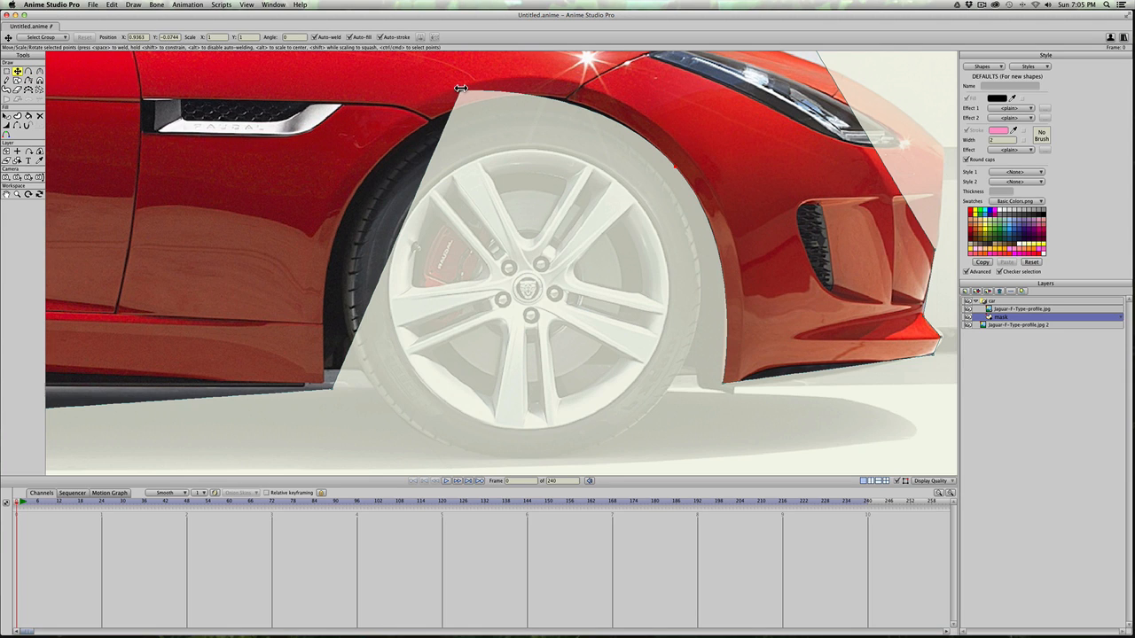
{"action": "left_click_drag", "start_coordinate": [458, 94], "coordinate": [524, 96]}
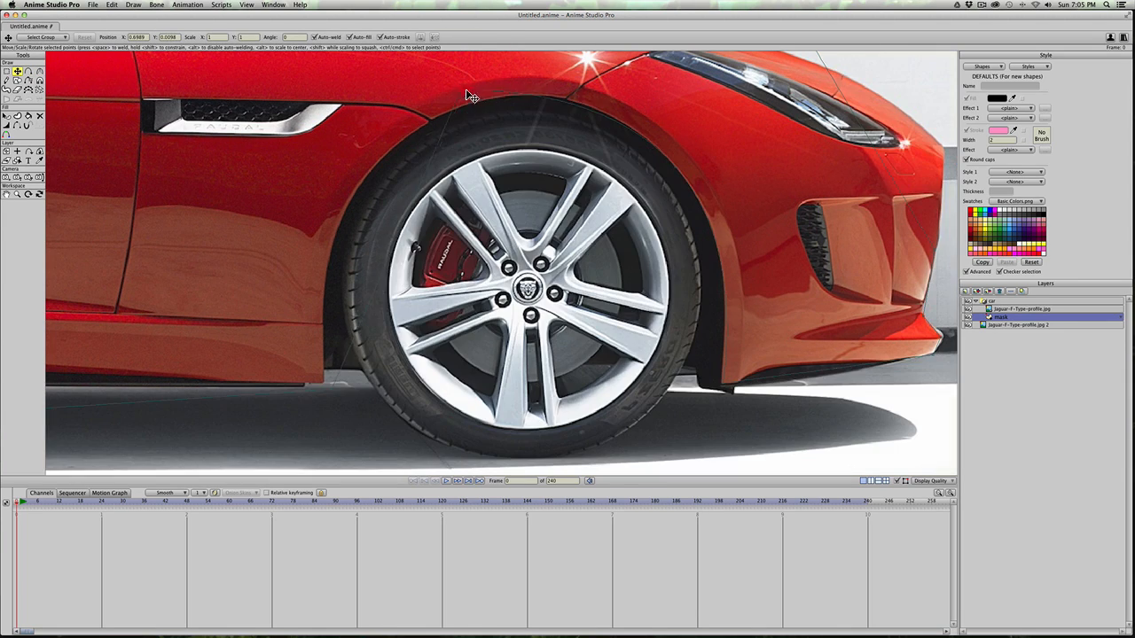
{"action": "key", "text": "a"}
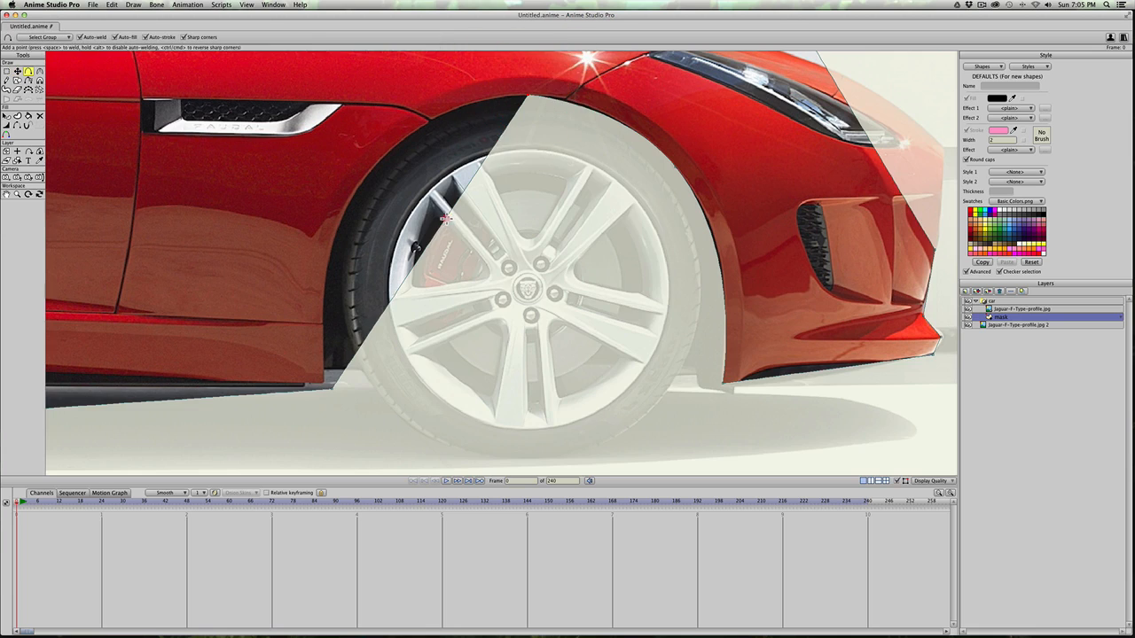
{"action": "key", "text": "c"}
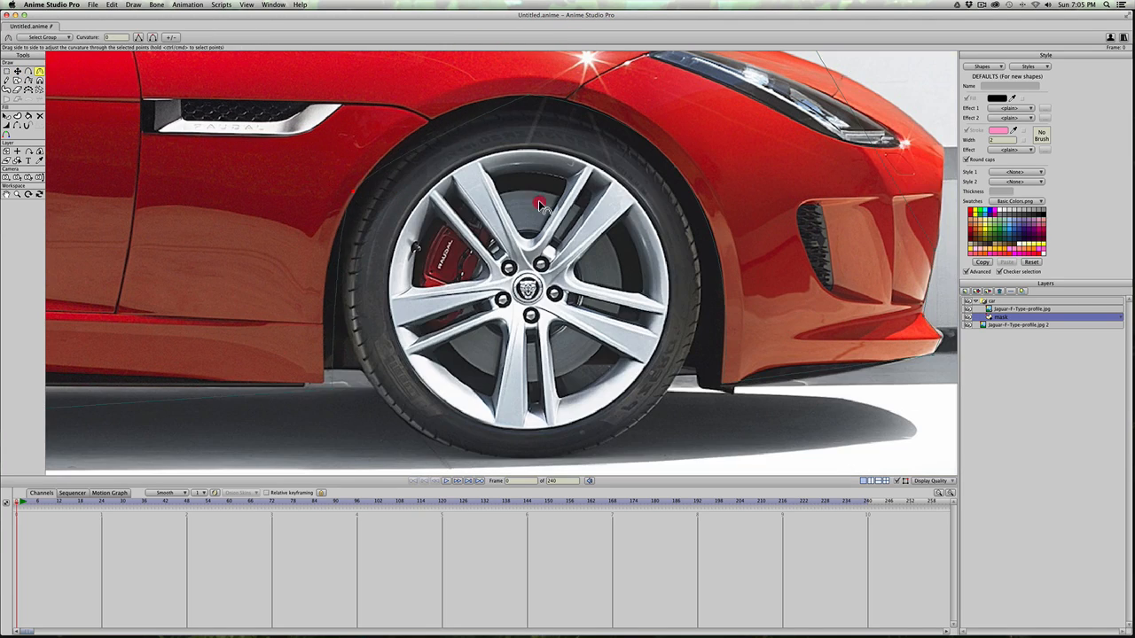
{"action": "left_click_drag", "start_coordinate": [796, 193], "coordinate": [401, 178]}
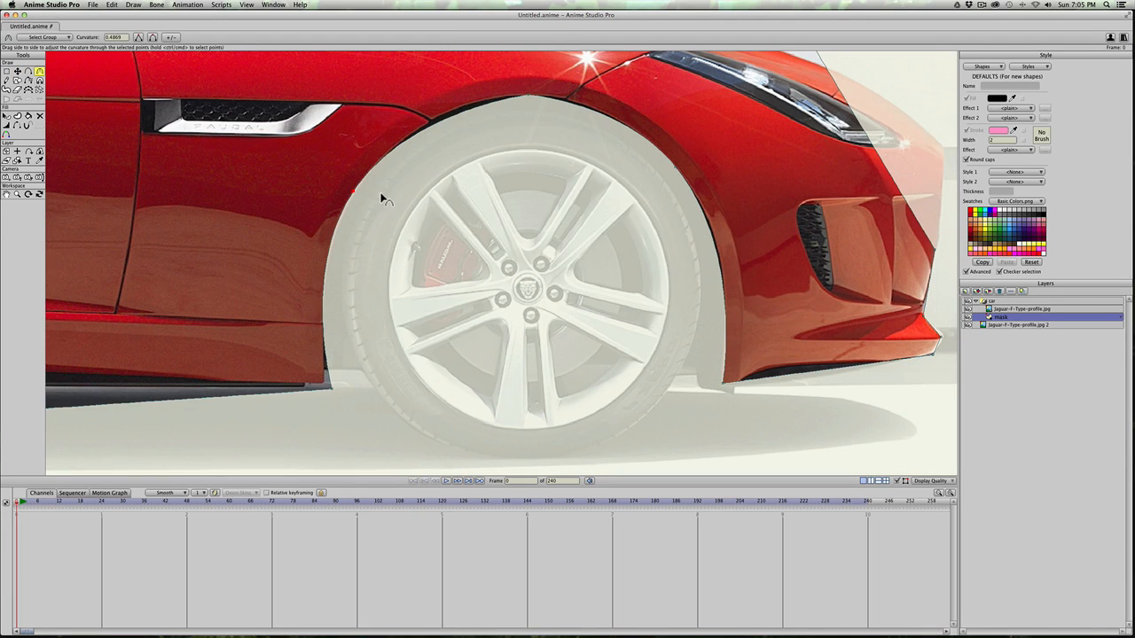
{"action": "key", "text": "t"}
{"action": "left_click_drag", "start_coordinate": [352, 194], "coordinate": [373, 168]}
Step: Add a mask point on the sill behind the front wheel, fit the corner there, and adjust the curvature at the arch's peak
{"action": "key", "text": "a"}
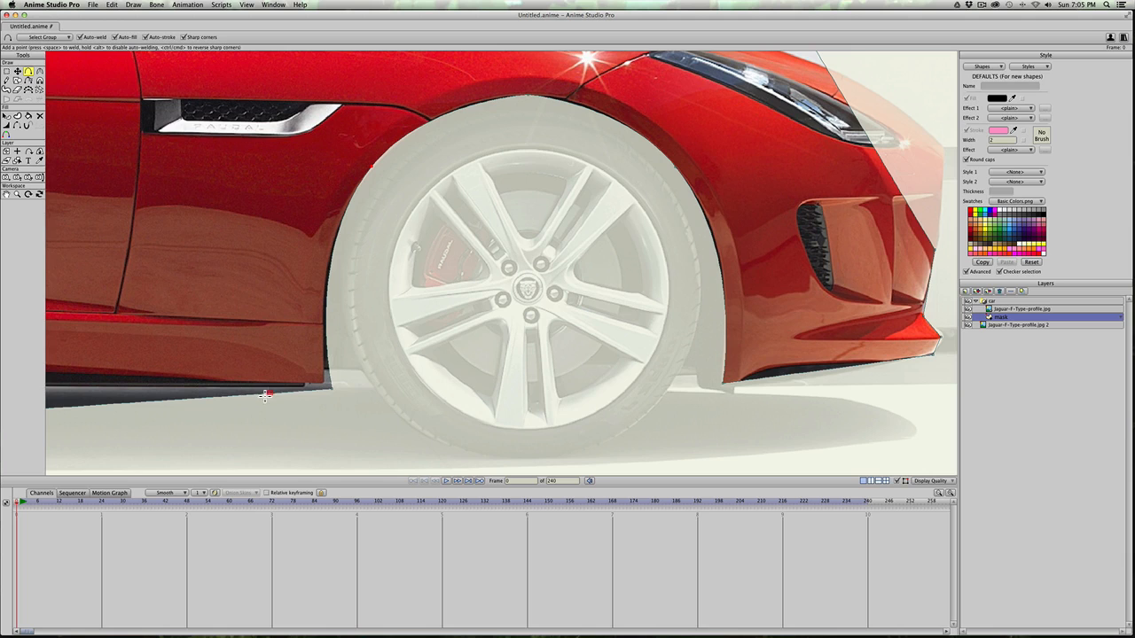
{"action": "left_click", "coordinate": [301, 385]}
{"action": "mouse_move", "coordinate": [300, 386]}
{"action": "left_mouse_down"}
{"action": "mouse_move", "coordinate": [333, 392]}
{"action": "mouse_move", "coordinate": [323, 384]}
{"action": "left_mouse_up"}
{"action": "key", "text": "t"}
{"action": "key", "text": "c"}
{"action": "left_click_drag", "start_coordinate": [529, 96], "coordinate": [606, 112]}
Step: Add and fit mask points along the rest of the car body's outline, including hood, windshield, seats, rear end and rear wheel arch
{"action": "scroll", "coordinate": [598, 320], "scroll_direction": "down", "scroll_amount": 2}
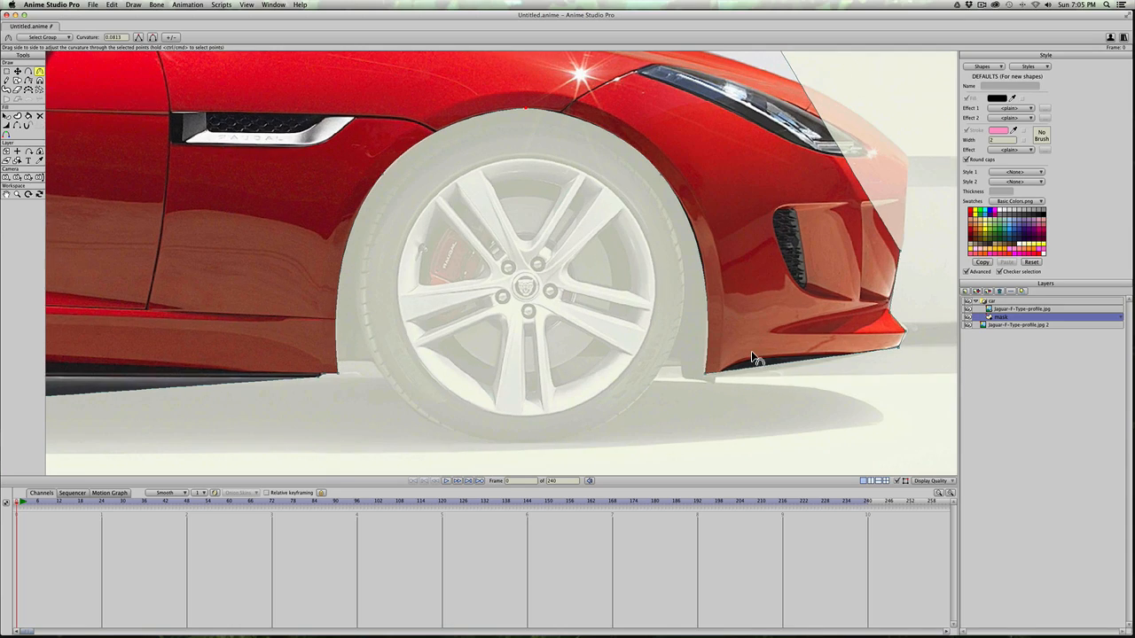
{"action": "scroll", "coordinate": [751, 350], "scroll_direction": "down", "scroll_amount": 1}
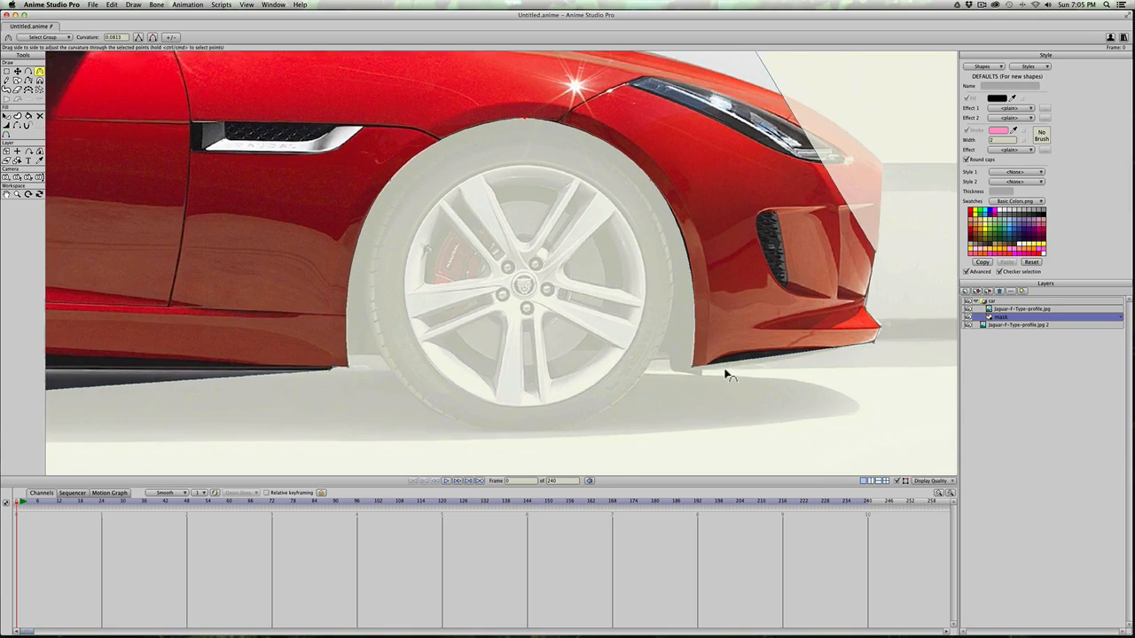
{"action": "scroll", "coordinate": [725, 375], "scroll_direction": "up", "scroll_amount": 1}
{"action": "key", "text": "t"}
{"action": "scroll", "coordinate": [731, 394], "scroll_direction": "down", "scroll_amount": 3}
{"action": "key", "text": "a"}
{"action": "scroll", "coordinate": [345, 230], "scroll_direction": "up", "scroll_amount": 3}
{"action": "left_click", "coordinate": [345, 230]}
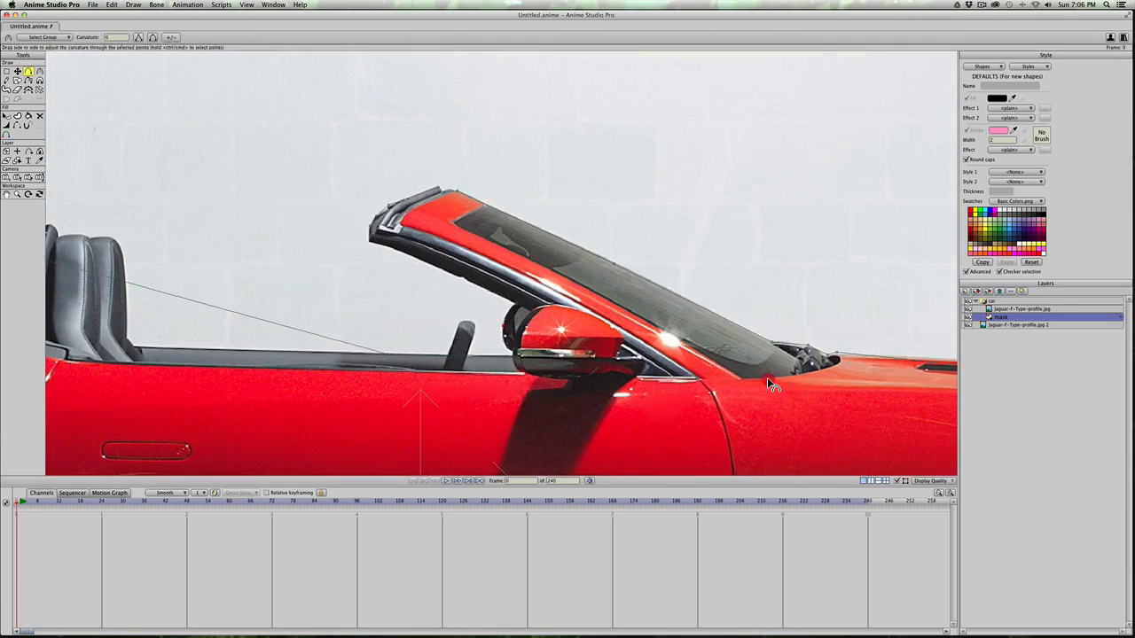
{"action": "left_click", "coordinate": [310, 213]}
{"action": "scroll", "coordinate": [338, 268], "scroll_direction": "down", "scroll_amount": 3}
{"action": "left_click", "coordinate": [338, 268]}
{"action": "left_click", "coordinate": [562, 436]}
{"action": "left_click", "coordinate": [470, 329]}
{"action": "scroll", "coordinate": [514, 310], "scroll_direction": "up", "scroll_amount": 3}
{"action": "left_click", "coordinate": [514, 310]}
{"action": "key", "text": "t"}
{"action": "scroll", "coordinate": [341, 247], "scroll_direction": "down", "scroll_amount": 5}
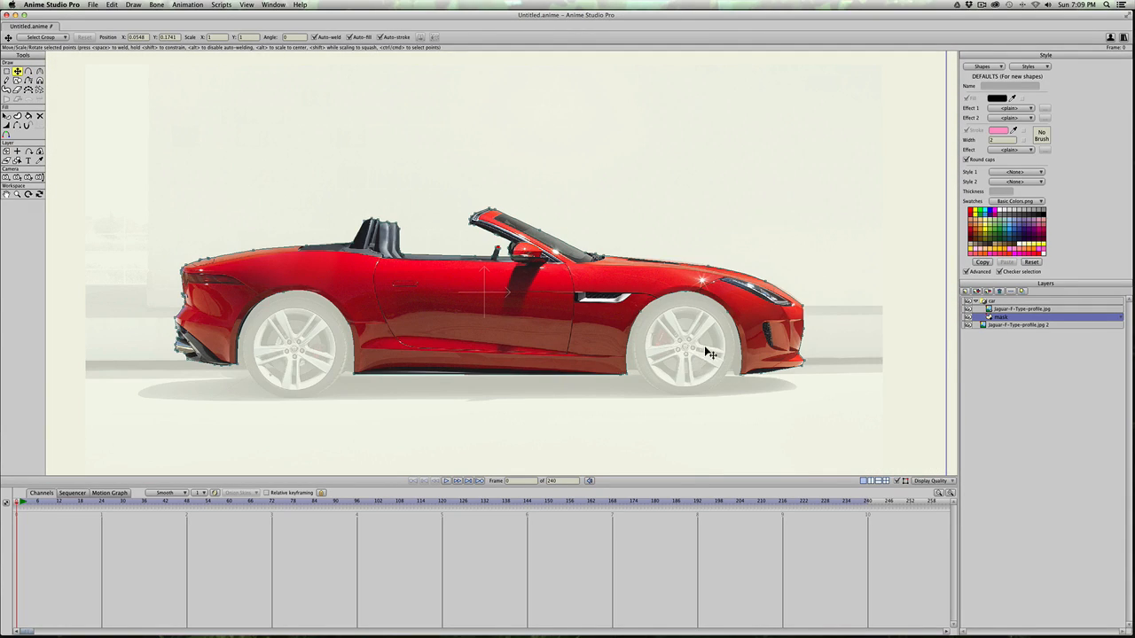
Step: Hide the faded reference image layer, render the current frame to check the cutout, and close the render
{"action": "left_click", "coordinate": [966, 325]}
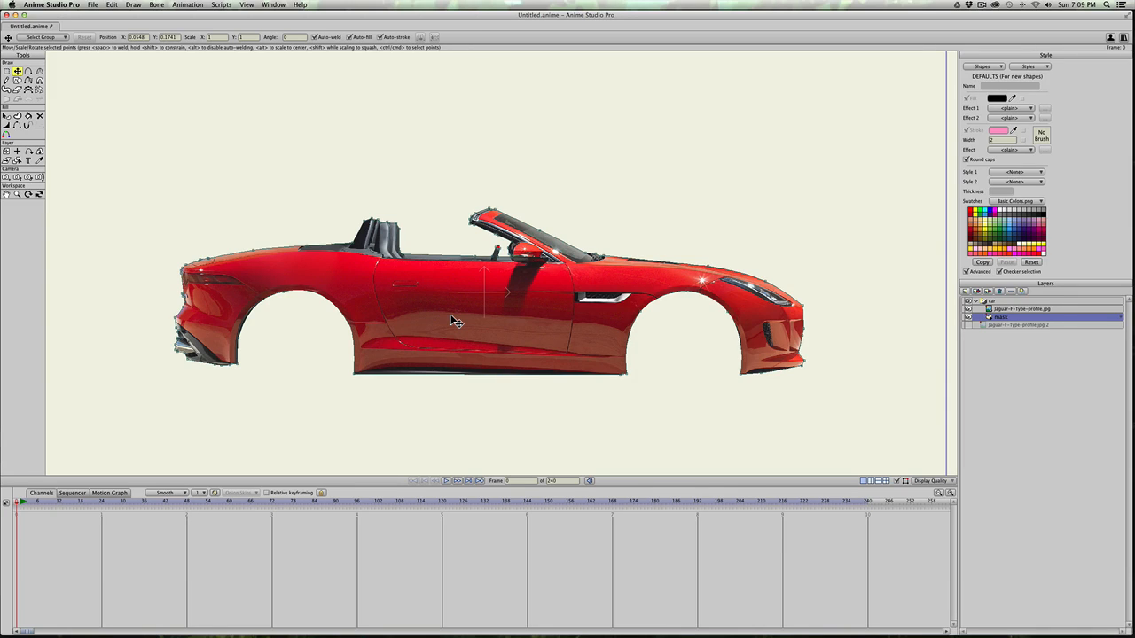
{"action": "key", "text": "super+r"}
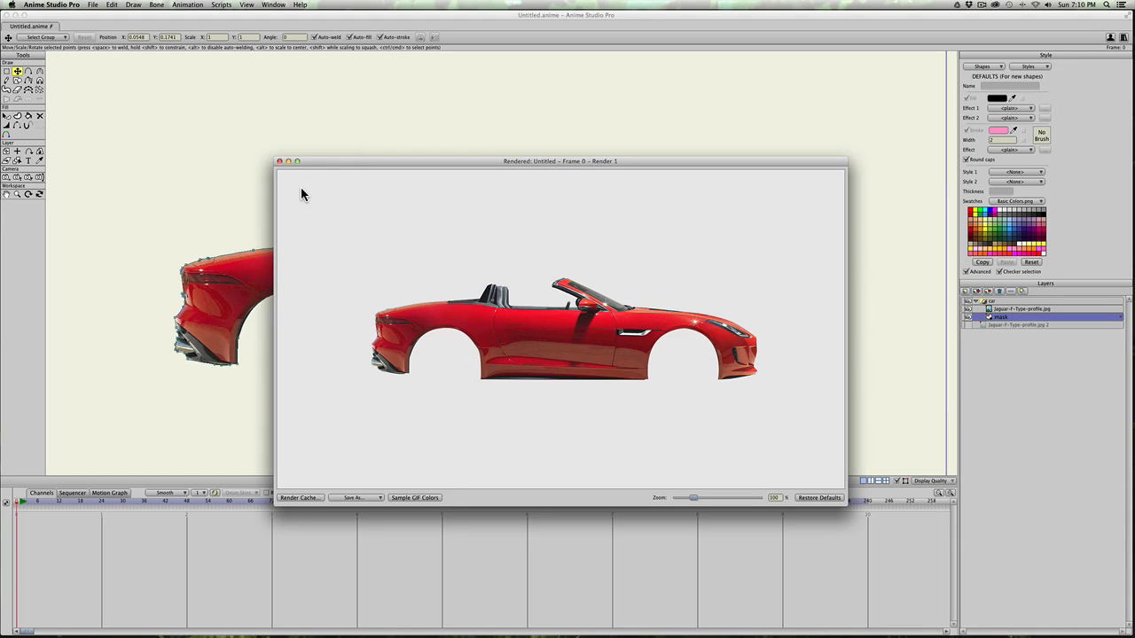
{"action": "left_click", "coordinate": [279, 162]}
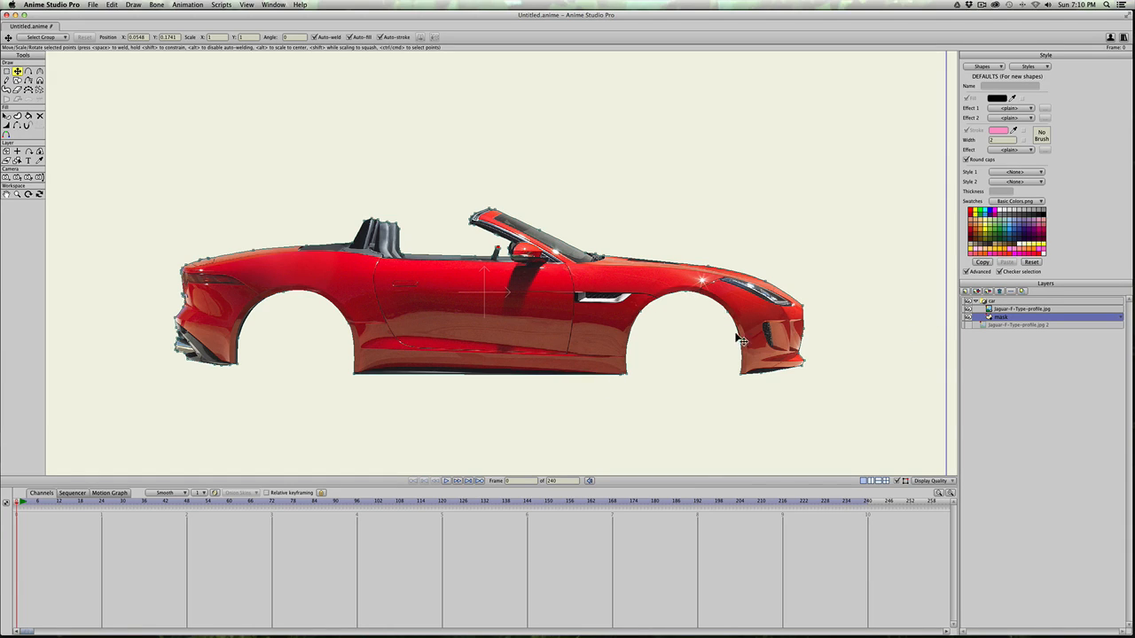
Step: Duplicate the car group and name the copy "wheel 1"
{"action": "left_click", "coordinate": [976, 300]}
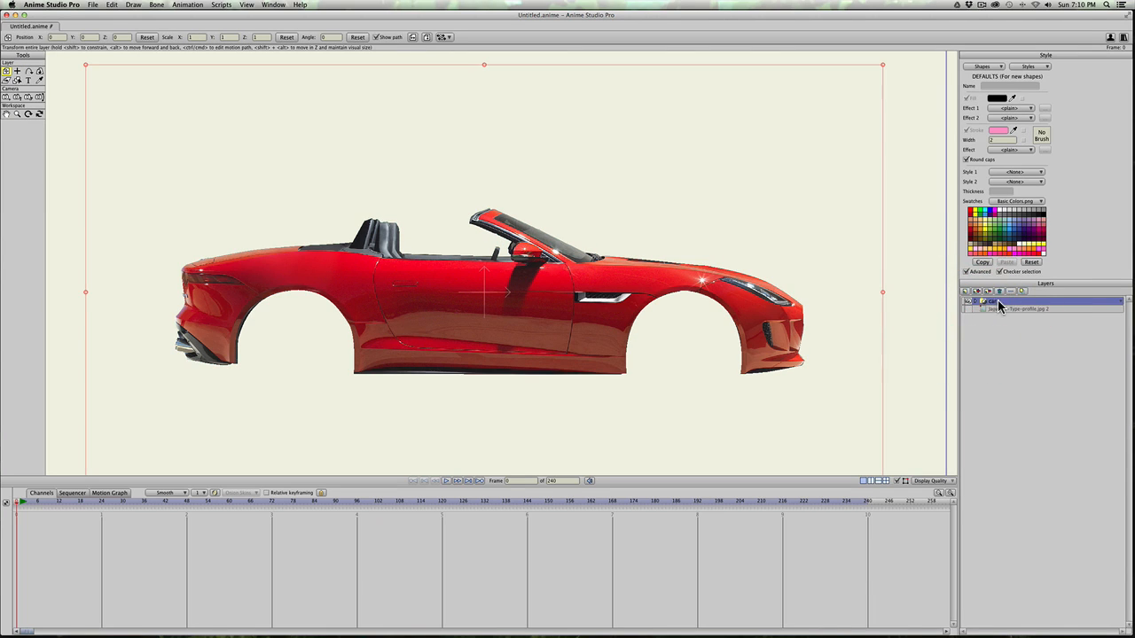
{"action": "double_click", "coordinate": [1000, 302]}
{"action": "left_click", "coordinate": [976, 292]}
{"action": "double_click", "coordinate": [1000, 301]}
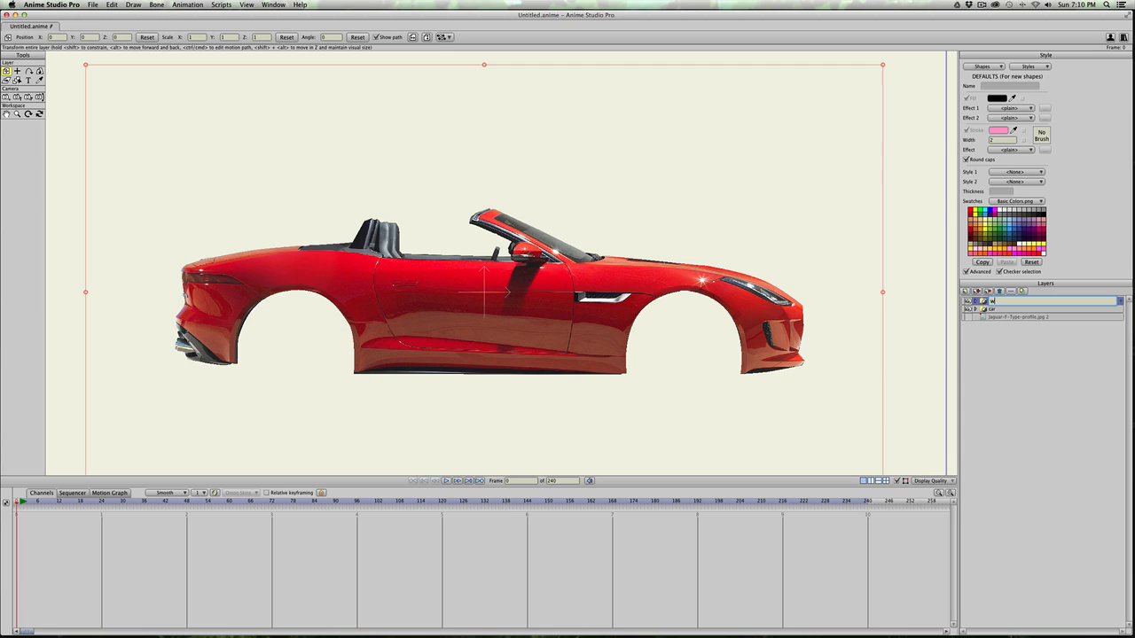
{"action": "type", "text": "wheel 1"}
{"action": "key", "text": "Return"}
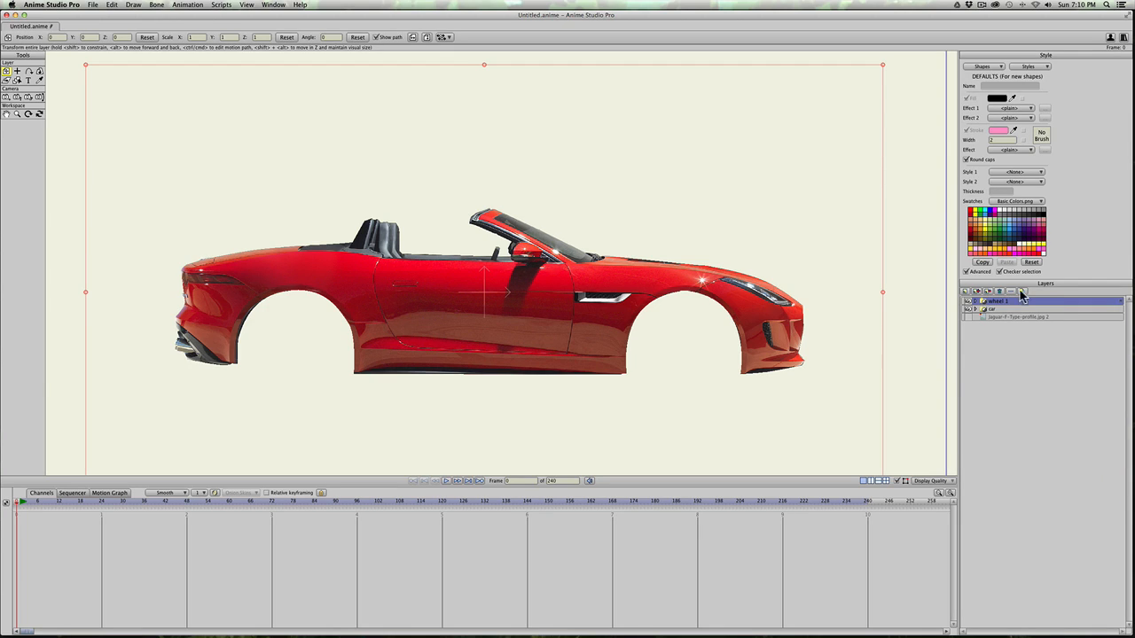
Step: Delete all the existing points from the mask layer in the wheel 1 group
{"action": "left_click", "coordinate": [975, 301]}
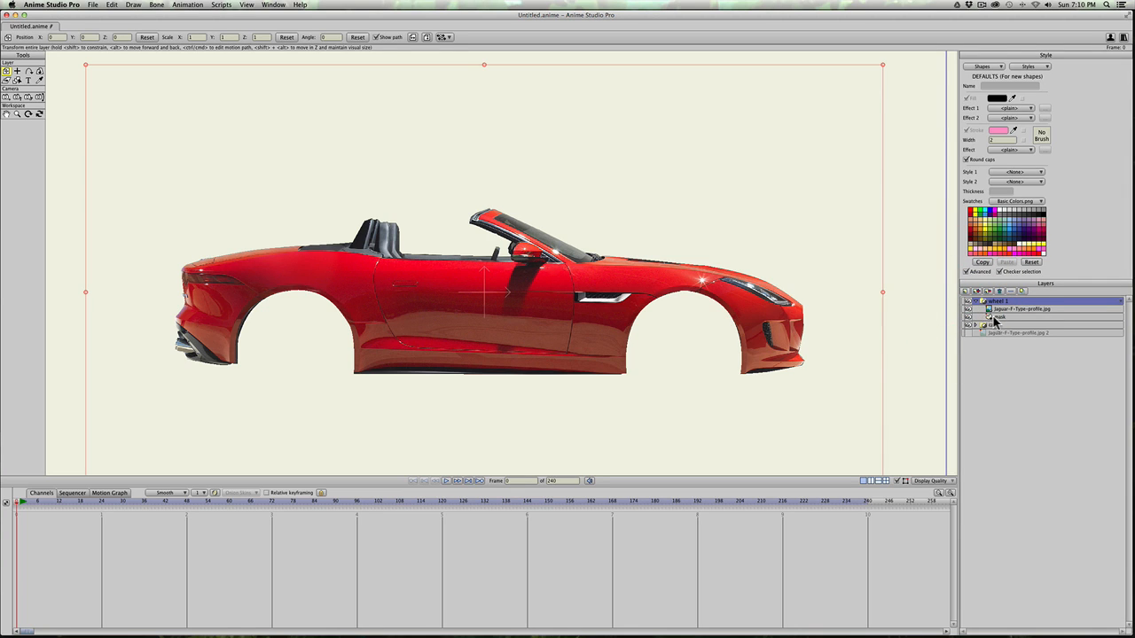
{"action": "left_click", "coordinate": [1001, 318]}
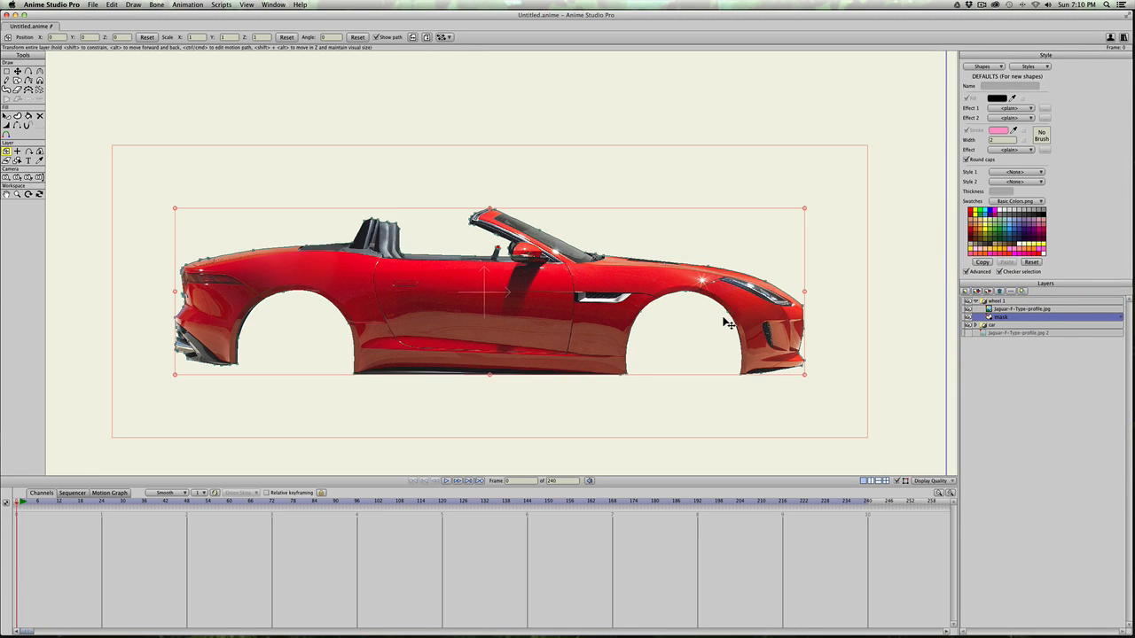
{"action": "key", "text": "t"}
{"action": "key", "text": "super+a"}
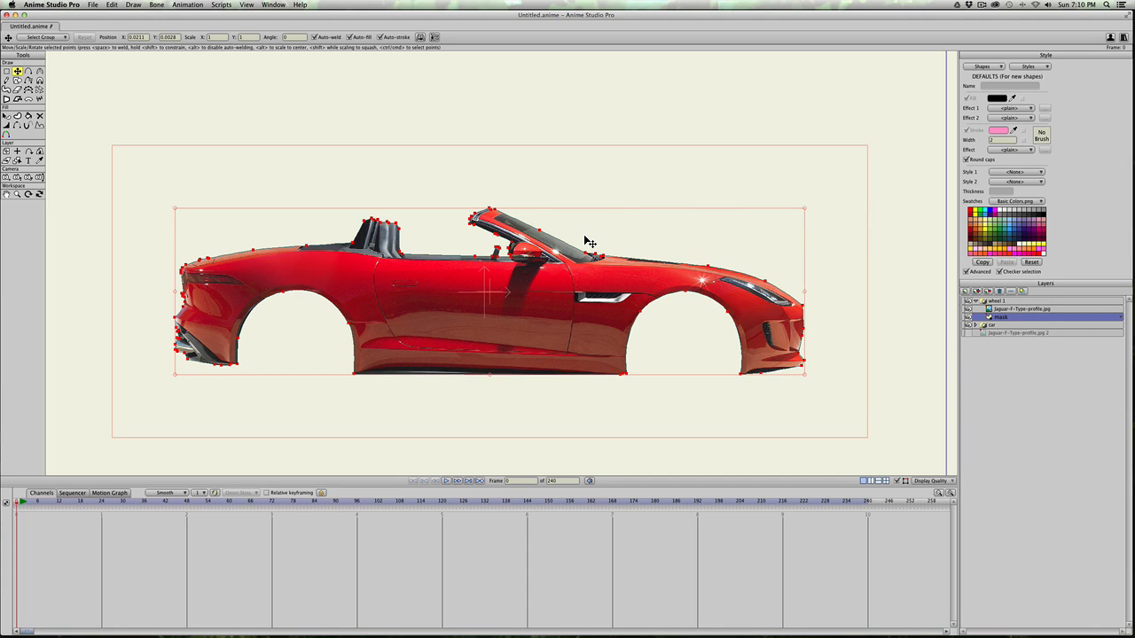
{"action": "key", "text": "g"}
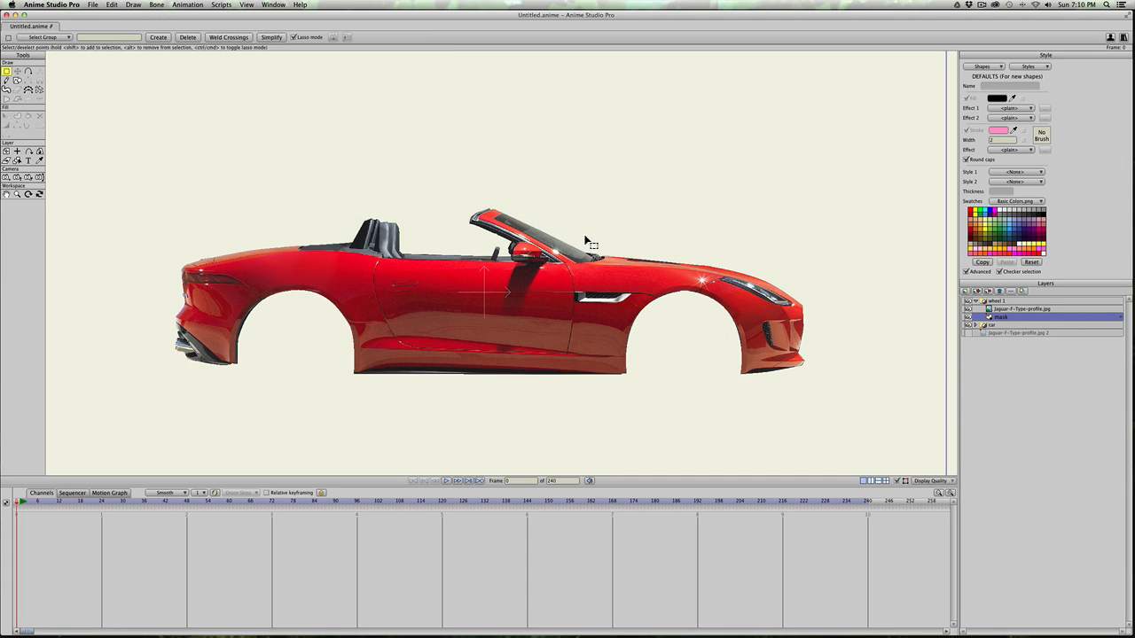
Step: Hide the car group, draw a circle on wheel 1's mask layer, and position and size it over the rear wheel
{"action": "left_click", "coordinate": [967, 326]}
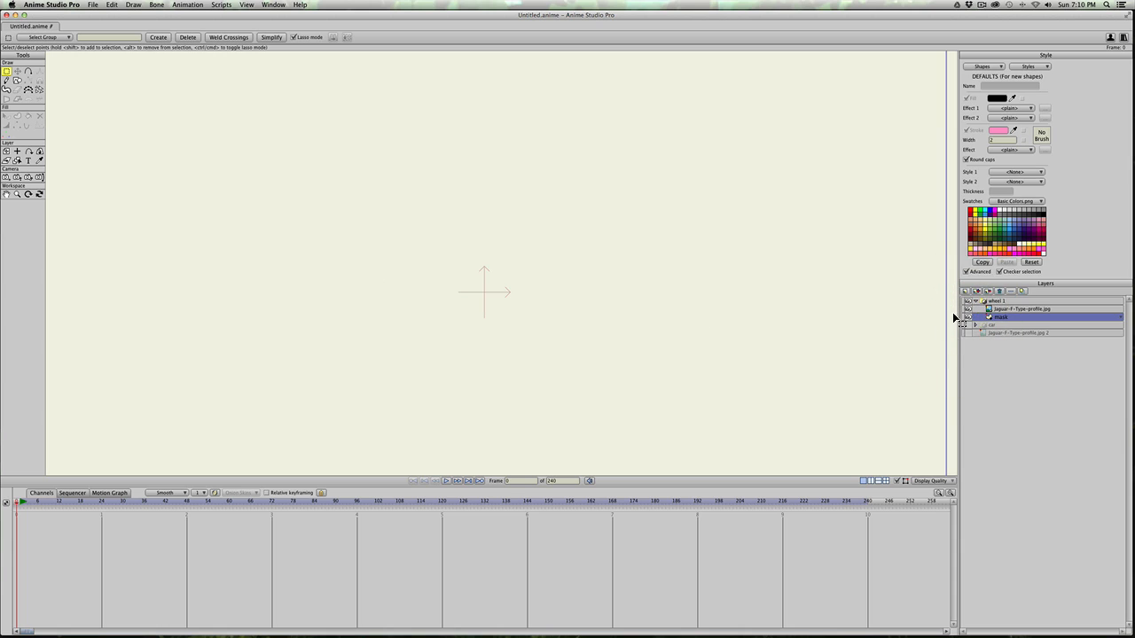
{"action": "left_click", "coordinate": [994, 310]}
{"action": "left_click", "coordinate": [998, 317]}
{"action": "left_click", "coordinate": [17, 81]}
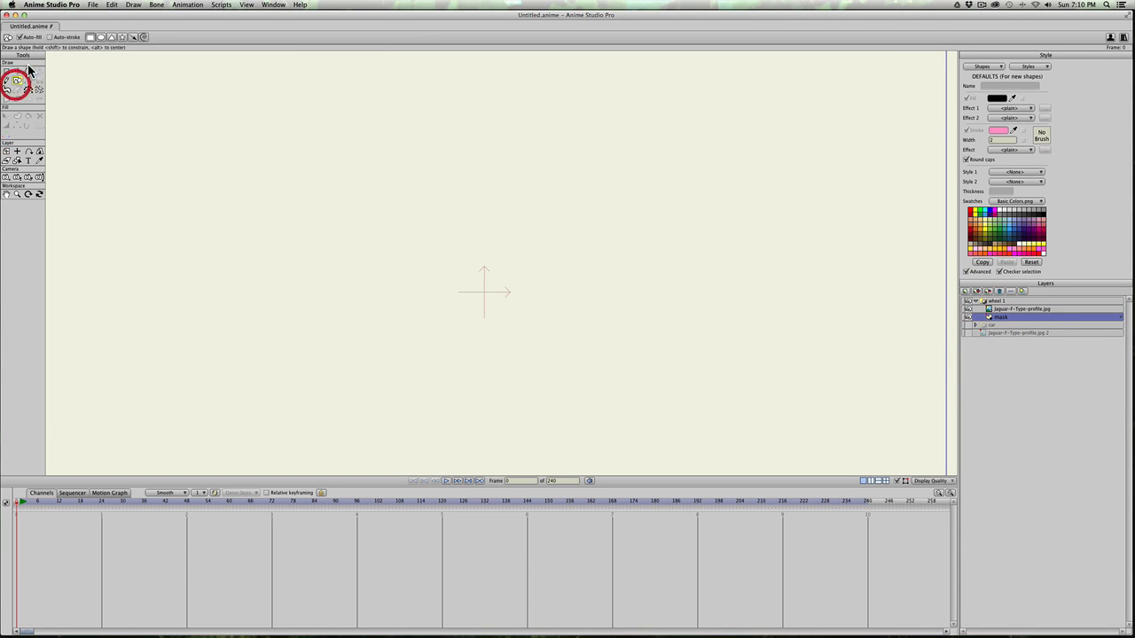
{"action": "mouse_move", "coordinate": [359, 293]}
{"action": "left_mouse_down"}
{"action": "mouse_move", "coordinate": [443, 382]}
{"action": "mouse_move", "coordinate": [418, 365]}
{"action": "left_mouse_up"}
{"action": "key", "text": "t"}
{"action": "left_click_drag", "start_coordinate": [362, 311], "coordinate": [301, 358]}
{"action": "mouse_move", "coordinate": [231, 288]}
{"action": "left_mouse_down"}
{"action": "mouse_move", "coordinate": [261, 319]}
{"action": "mouse_move", "coordinate": [238, 299]}
{"action": "left_mouse_up"}
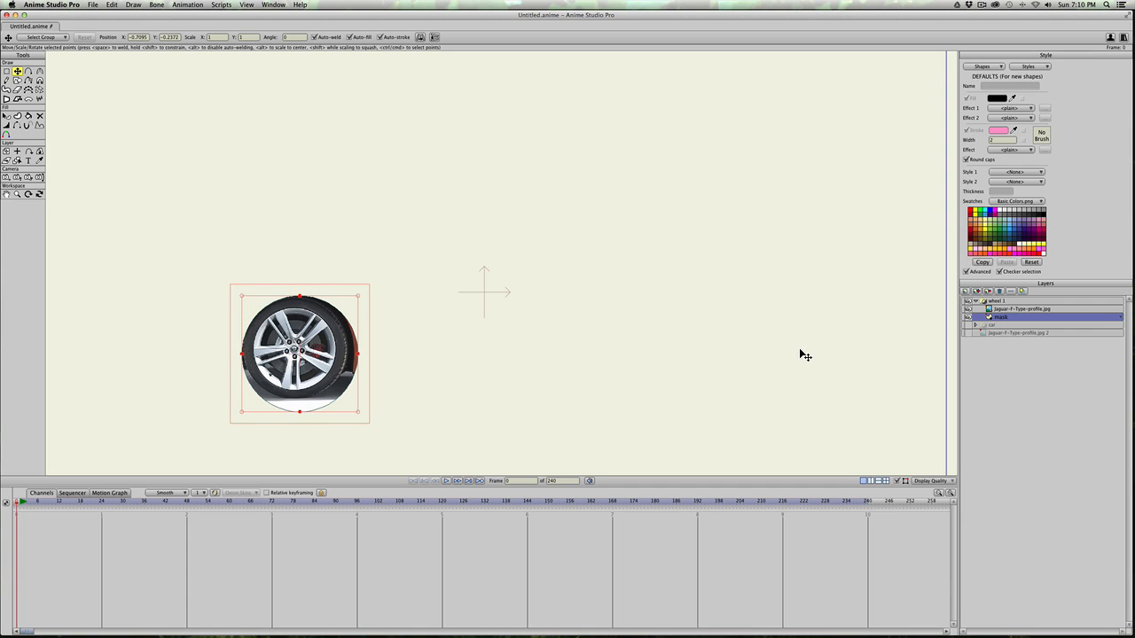
Step: Show the car group again and raise the wheel 1 mask's lowest point to the bottom edge of the rear tire
{"action": "left_click", "coordinate": [967, 325]}
{"action": "scroll", "coordinate": [270, 377], "scroll_direction": "up", "scroll_amount": 3}
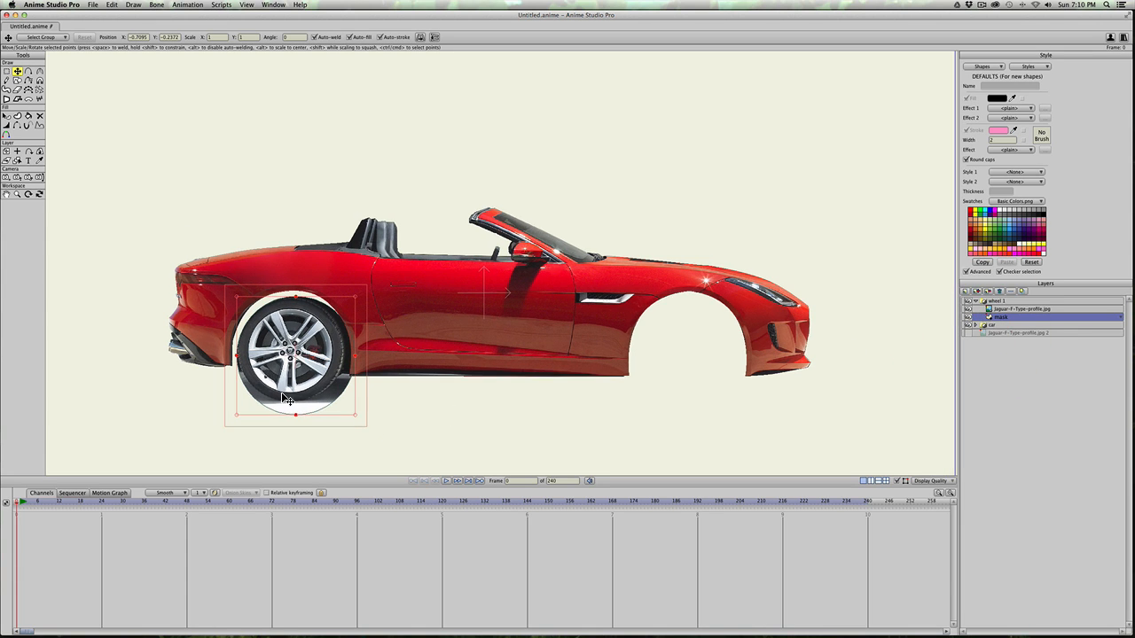
{"action": "left_click", "coordinate": [994, 301]}
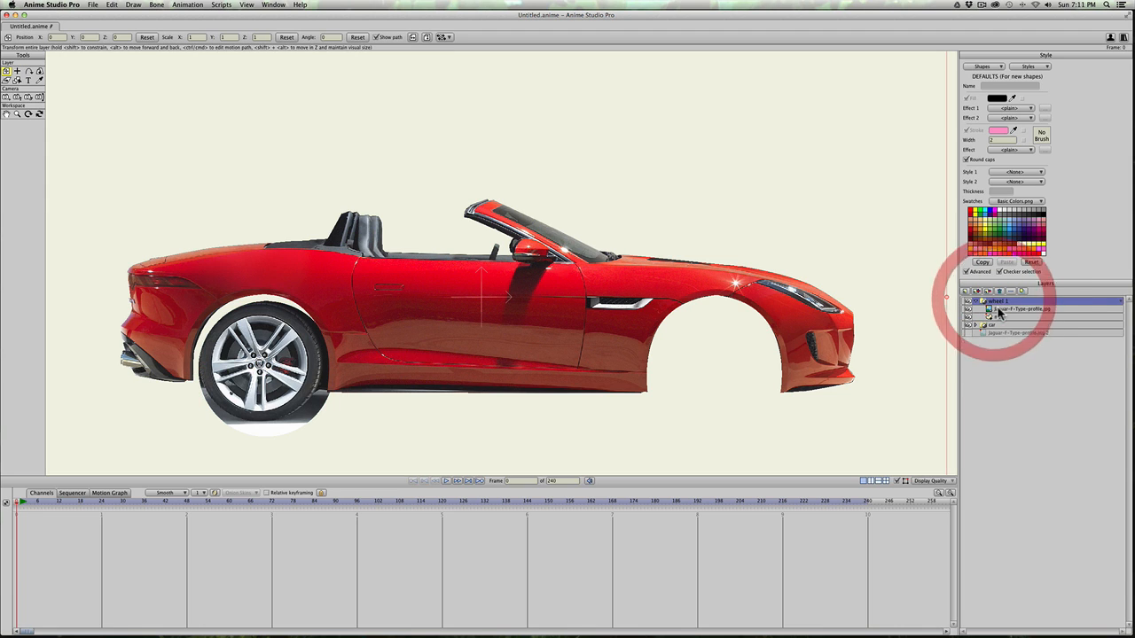
{"action": "left_click", "coordinate": [999, 316]}
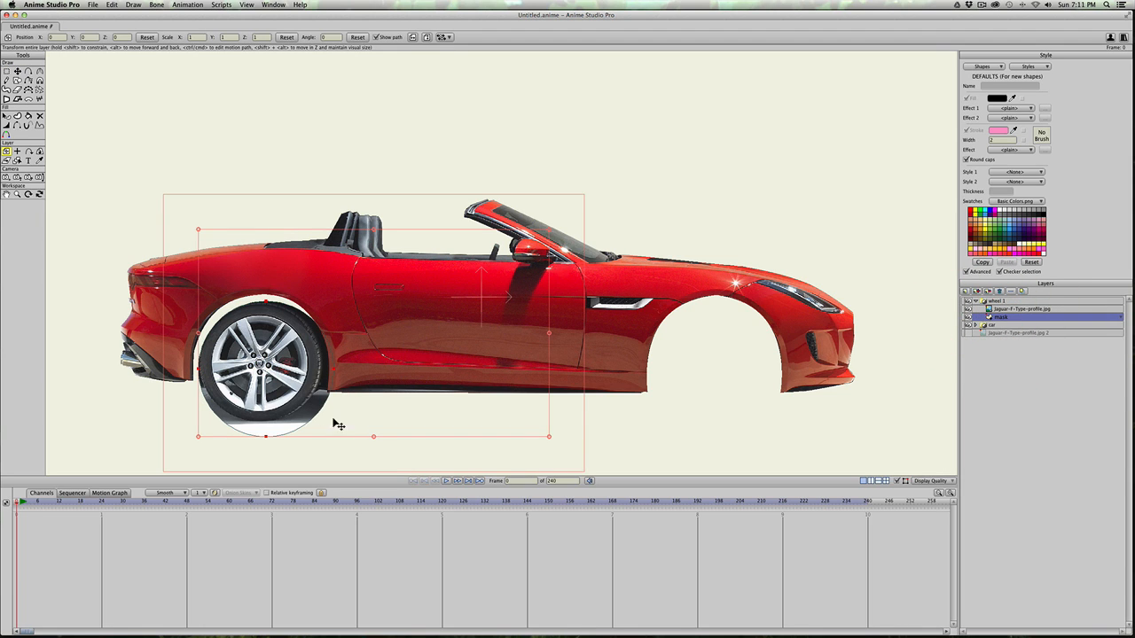
{"action": "left_click", "coordinate": [280, 404]}
{"action": "left_click", "coordinate": [289, 403]}
{"action": "key", "text": "t"}
{"action": "left_click", "coordinate": [329, 367]}
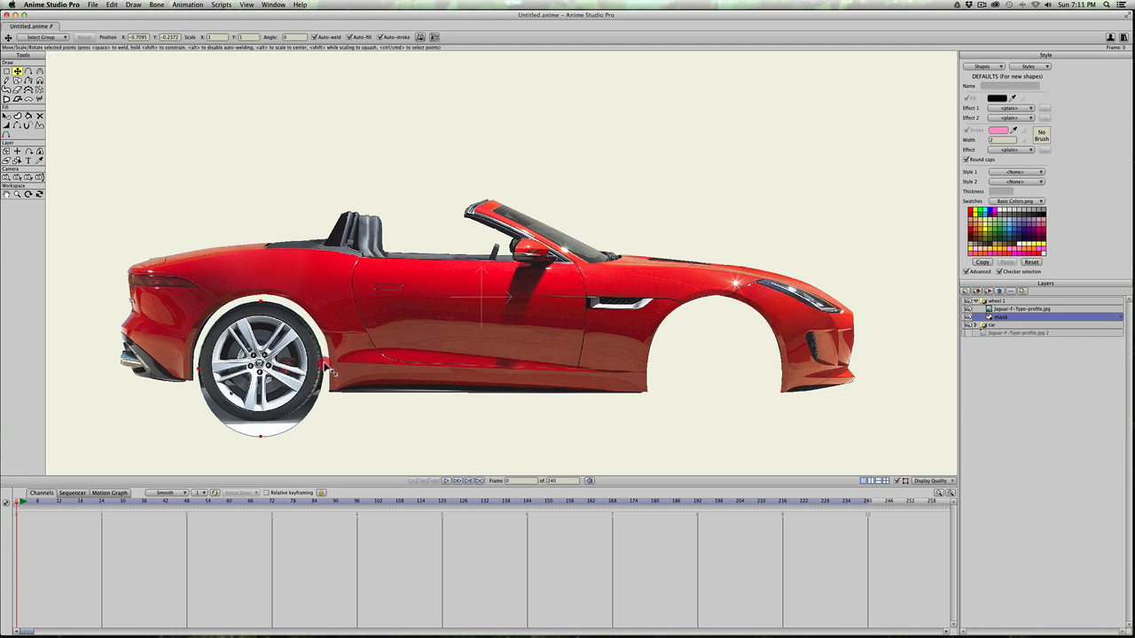
{"action": "left_click_drag", "start_coordinate": [261, 435], "coordinate": [262, 425]}
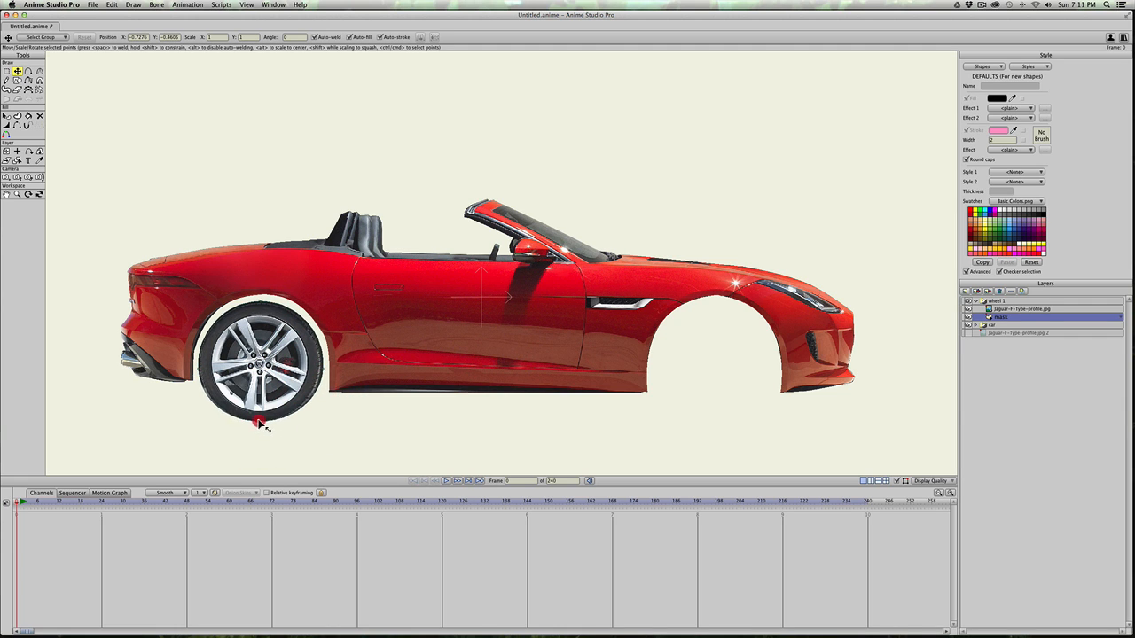
Step: Fit the front, top and rear points of the wheel 1 mask to the rear tire's edge
{"action": "left_click", "coordinate": [323, 370]}
{"action": "left_click", "coordinate": [263, 303]}
{"action": "left_click", "coordinate": [195, 369]}
{"action": "left_click", "coordinate": [203, 375]}
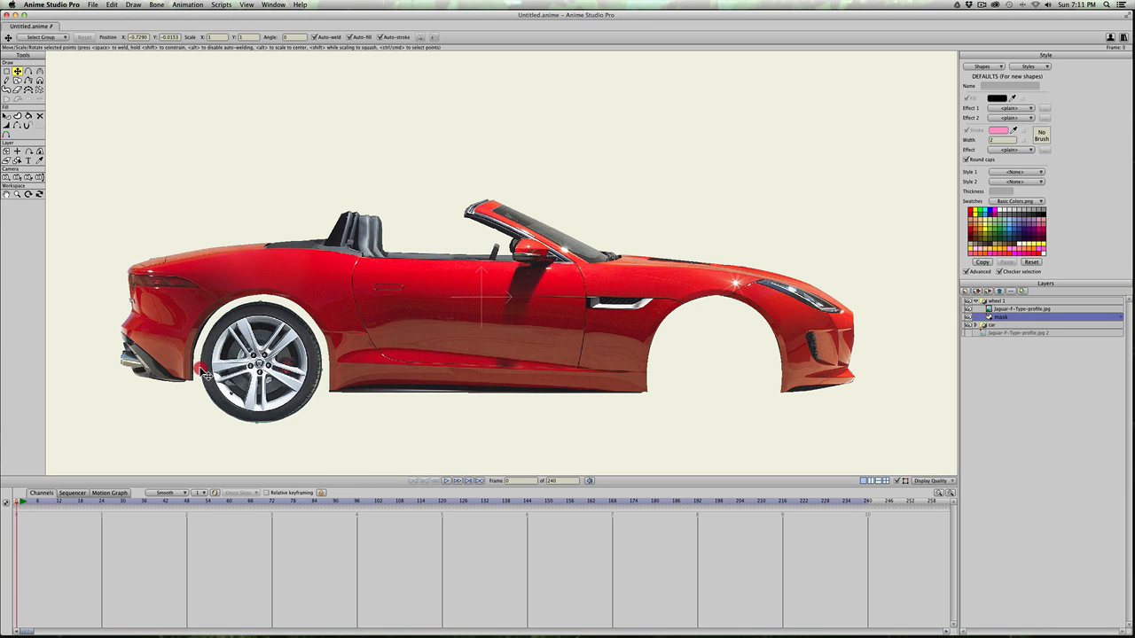
{"action": "left_click_drag", "start_coordinate": [201, 366], "coordinate": [201, 366]}
Step: Duplicate the wheel 1 group as "wheel 2" and move the copy's circular mask over the front wheel
{"action": "left_click", "coordinate": [976, 303]}
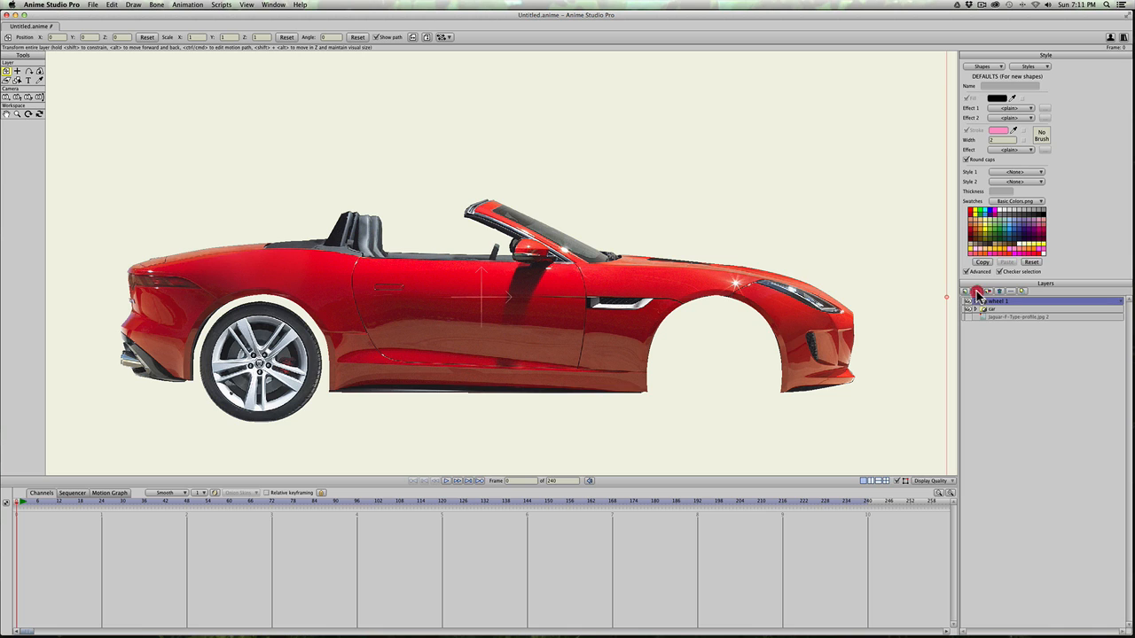
{"action": "left_click", "coordinate": [987, 292]}
{"action": "left_click", "coordinate": [975, 303]}
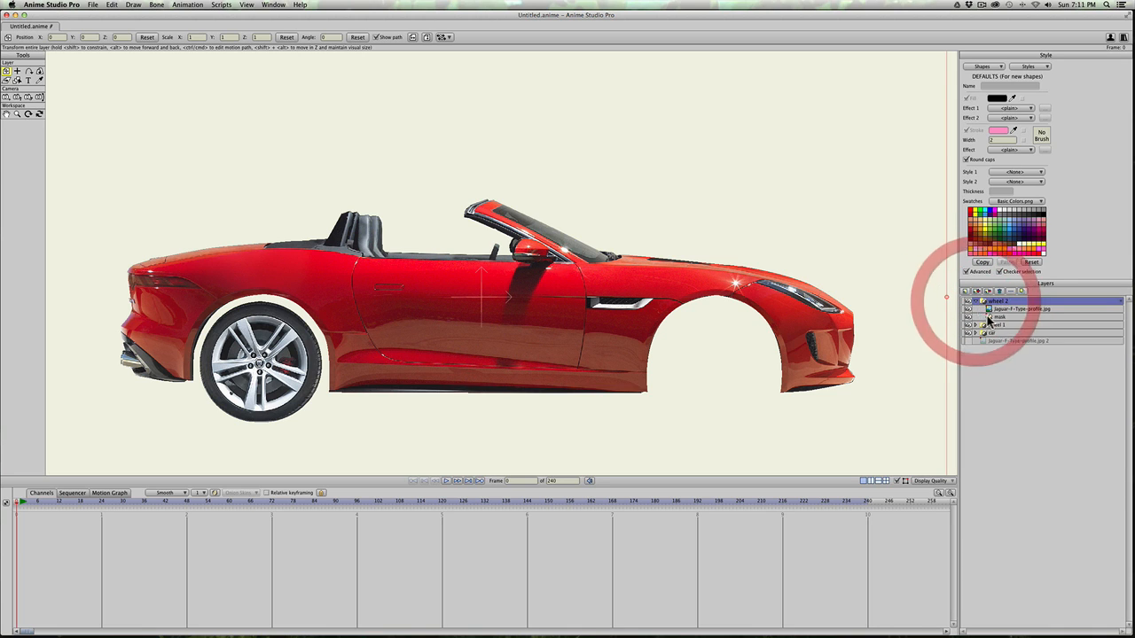
{"action": "left_click", "coordinate": [997, 316]}
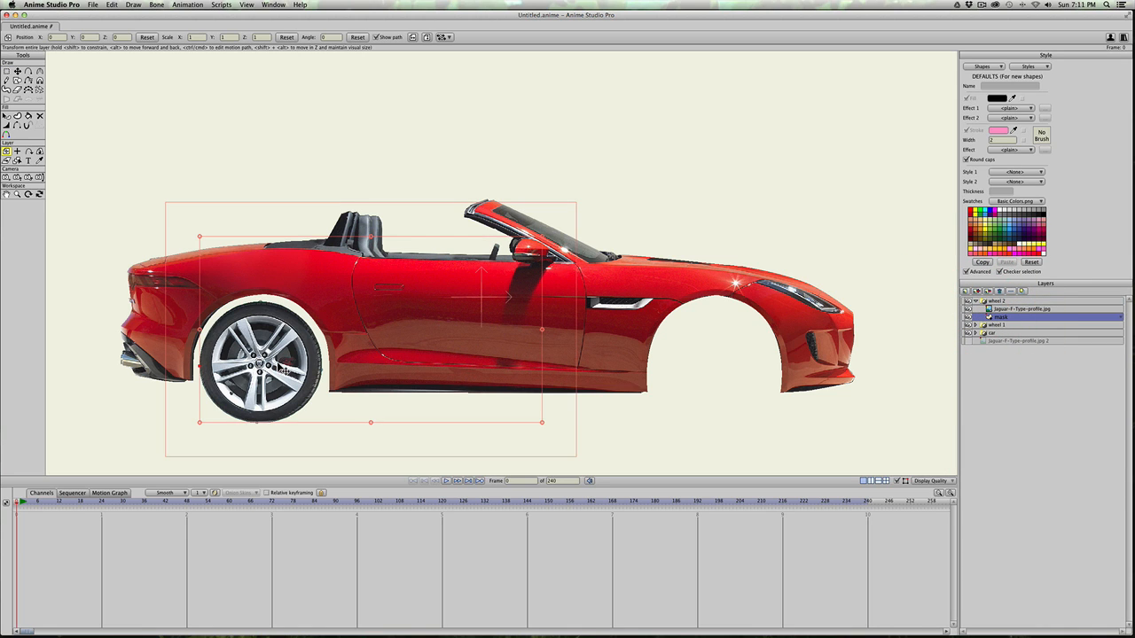
{"action": "key", "text": "t"}
{"action": "left_click_drag", "start_coordinate": [319, 356], "coordinate": [735, 362]}
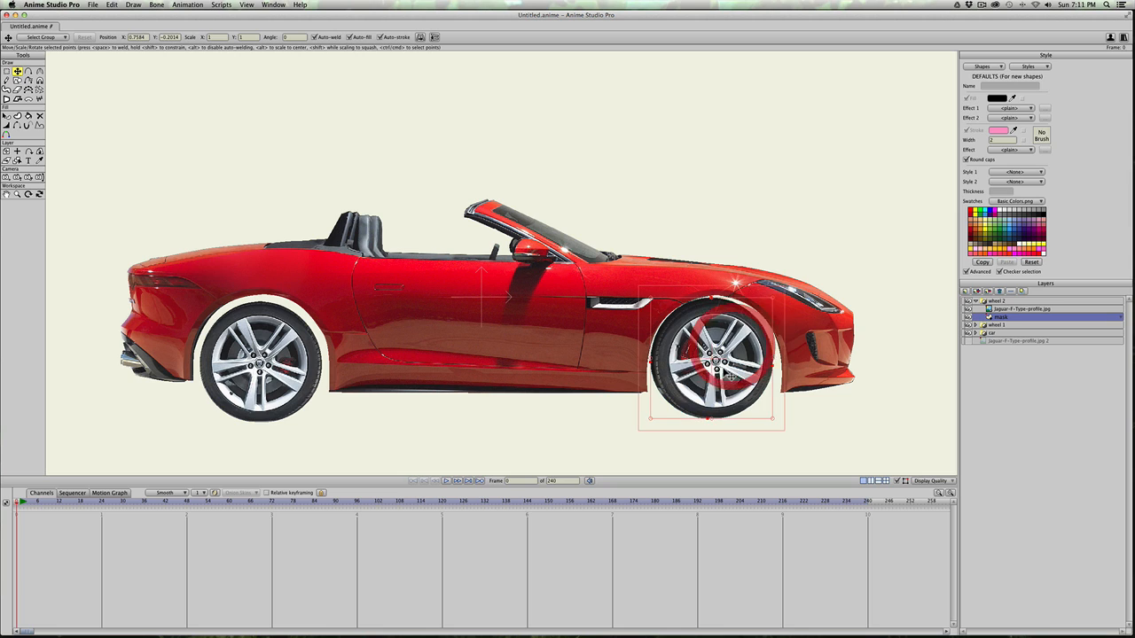
Step: Adjust the points of the wheel 2 mask to fit the front tire's outline
{"action": "left_click", "coordinate": [711, 421]}
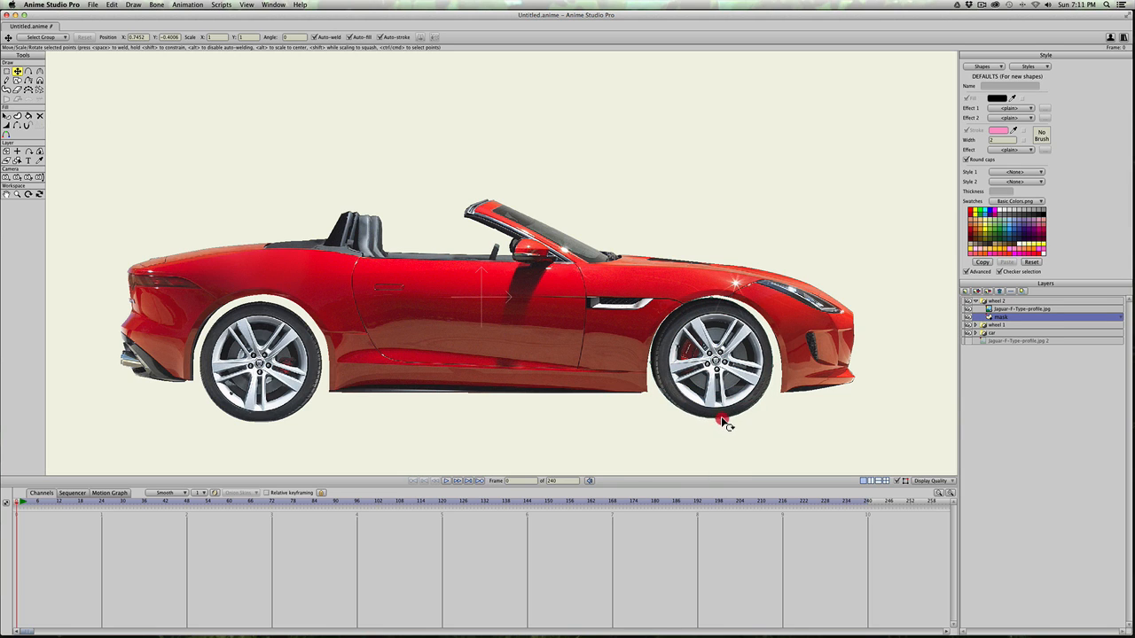
{"action": "left_click", "coordinate": [651, 365]}
{"action": "left_click_drag", "start_coordinate": [652, 364], "coordinate": [653, 366]}
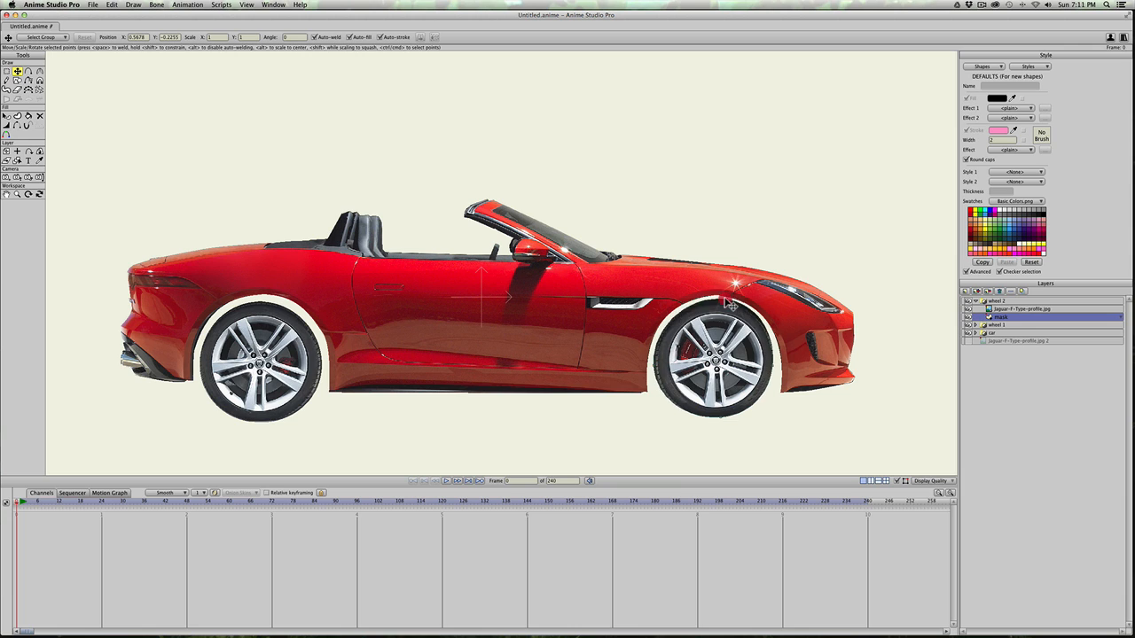
{"action": "left_click", "coordinate": [718, 300]}
{"action": "left_click_drag", "start_coordinate": [777, 365], "coordinate": [773, 362]}
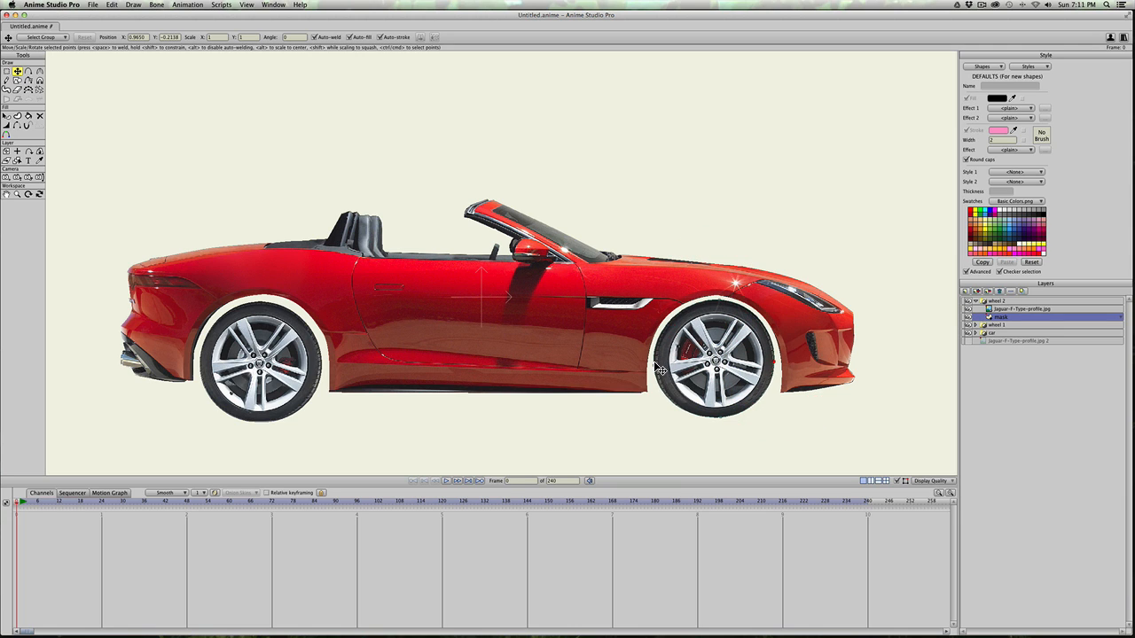
{"action": "left_click", "coordinate": [658, 370]}
Step: Add a vector layer named "car back" and place it beneath the car group in the layer order
{"action": "left_click", "coordinate": [975, 303]}
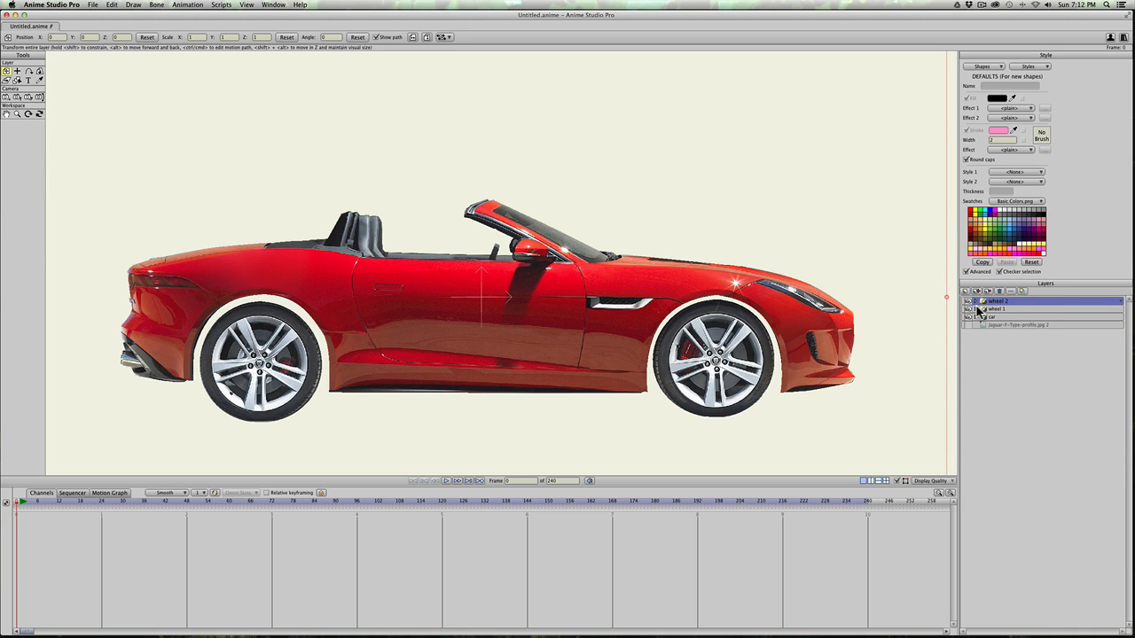
{"action": "left_click", "coordinate": [966, 296]}
{"action": "left_click", "coordinate": [982, 307]}
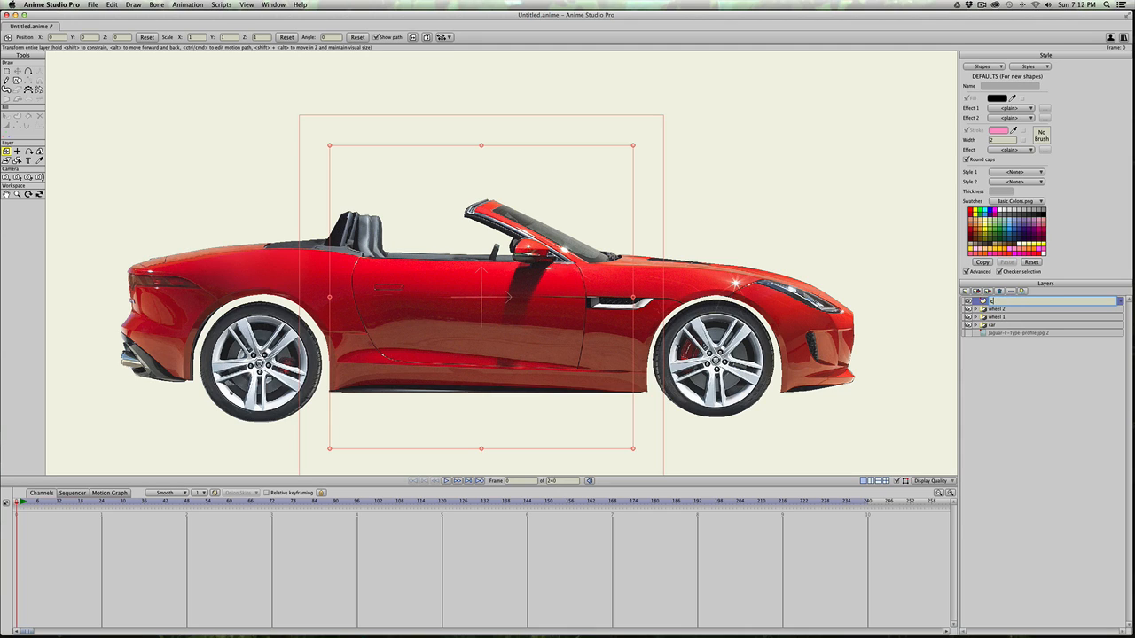
{"action": "type", "text": "car back"}
{"action": "key", "text": "Return"}
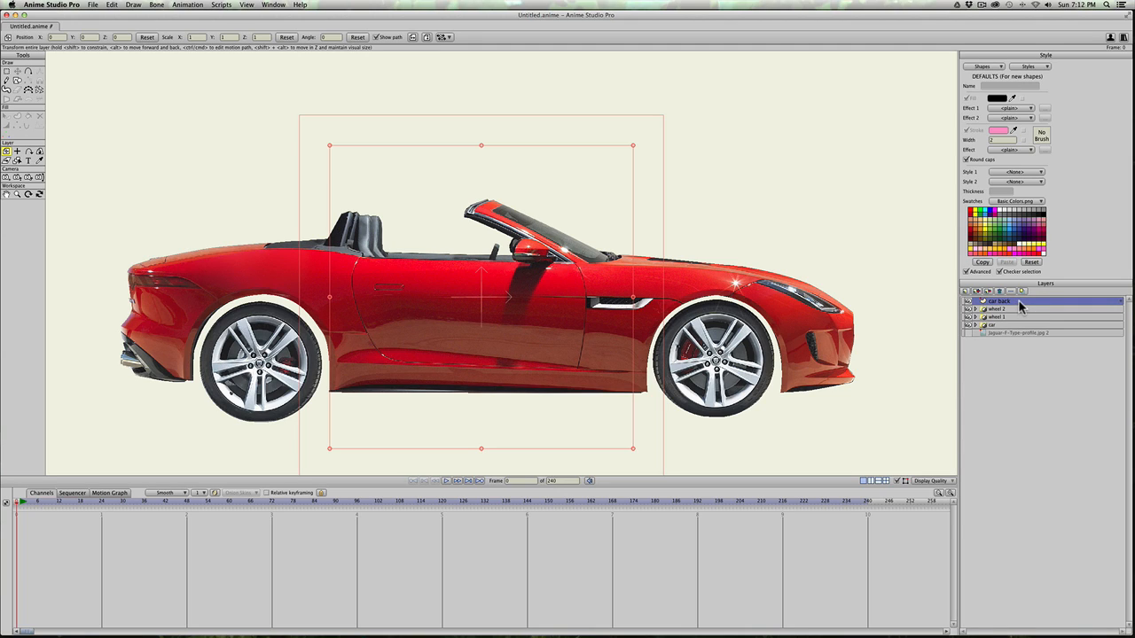
{"action": "left_click_drag", "start_coordinate": [1019, 306], "coordinate": [1011, 332]}
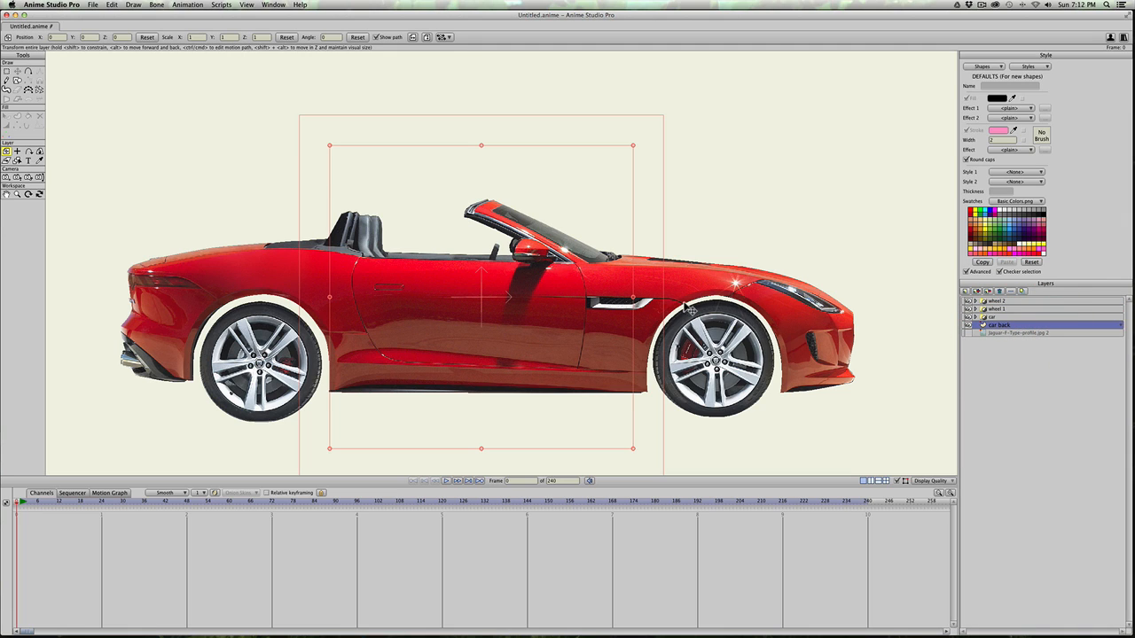
Step: Draw a dark filled rectangle on the car back layer, spanning both wheel arches behind the car body
{"action": "left_click", "coordinate": [16, 80]}
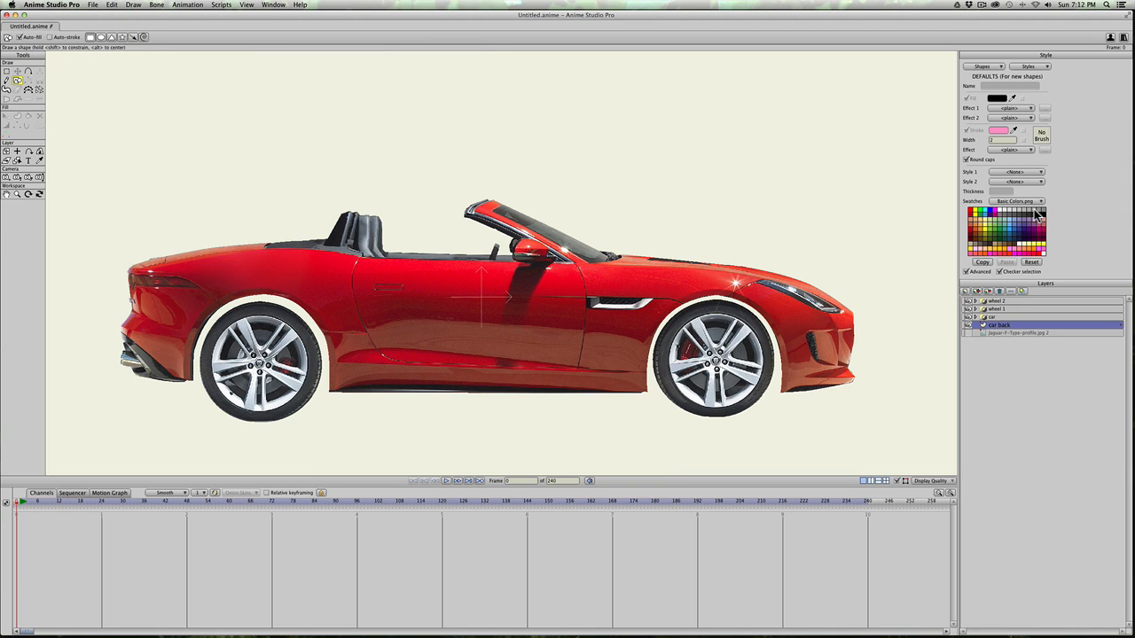
{"action": "left_click", "coordinate": [1039, 214]}
{"action": "left_click_drag", "start_coordinate": [183, 287], "coordinate": [795, 387]}
{"action": "key", "text": "t"}
{"action": "left_click", "coordinate": [795, 288]}
Step: Add points to the dark backing shape above the front wheel and on both sides of its lower edge there
{"action": "key", "text": "a"}
{"action": "left_click", "coordinate": [723, 270]}
{"action": "left_click", "coordinate": [654, 390]}
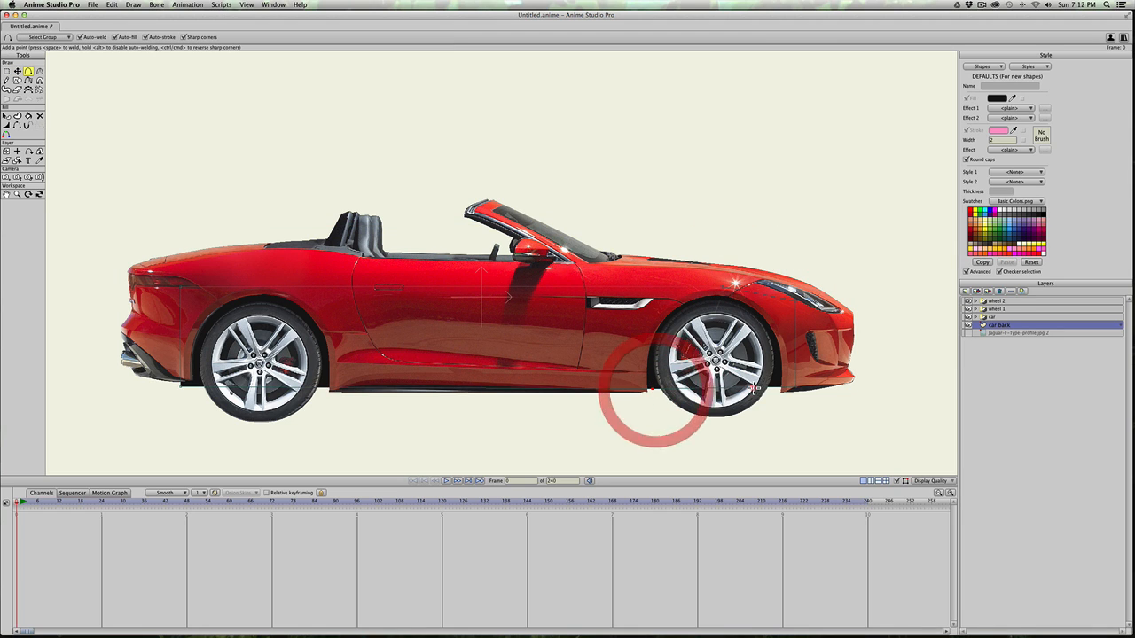
{"action": "left_click", "coordinate": [774, 391]}
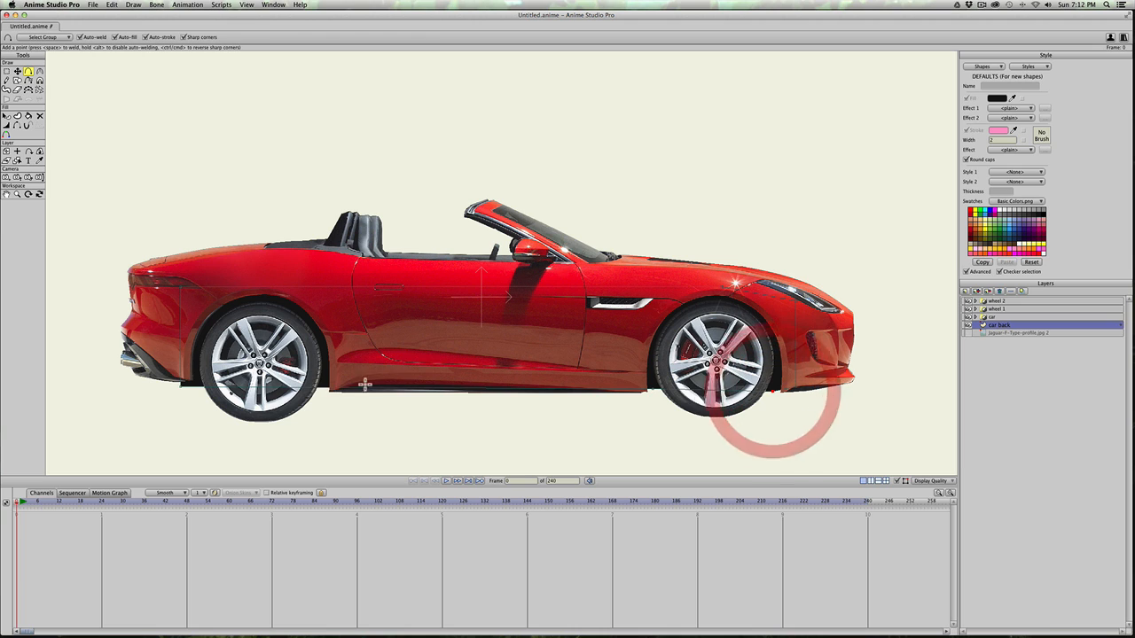
Step: Add points to the dark backing shape's lower edge on both sides of the rear wheel
{"action": "key", "text": "t"}
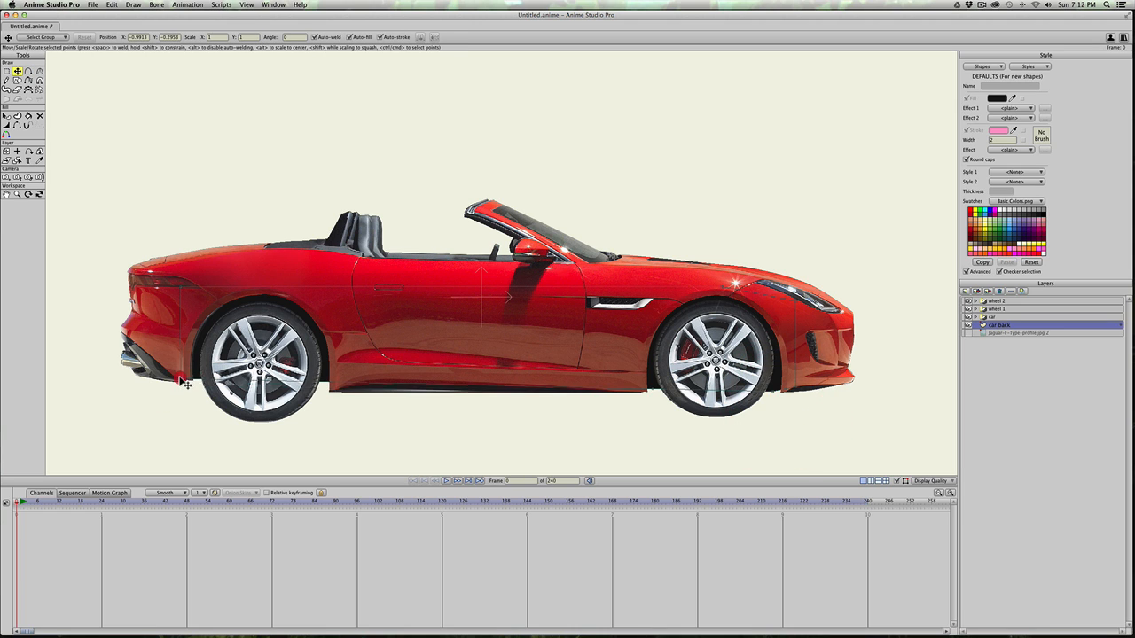
{"action": "key", "text": "a"}
{"action": "left_click", "coordinate": [174, 381]}
{"action": "left_click", "coordinate": [212, 383]}
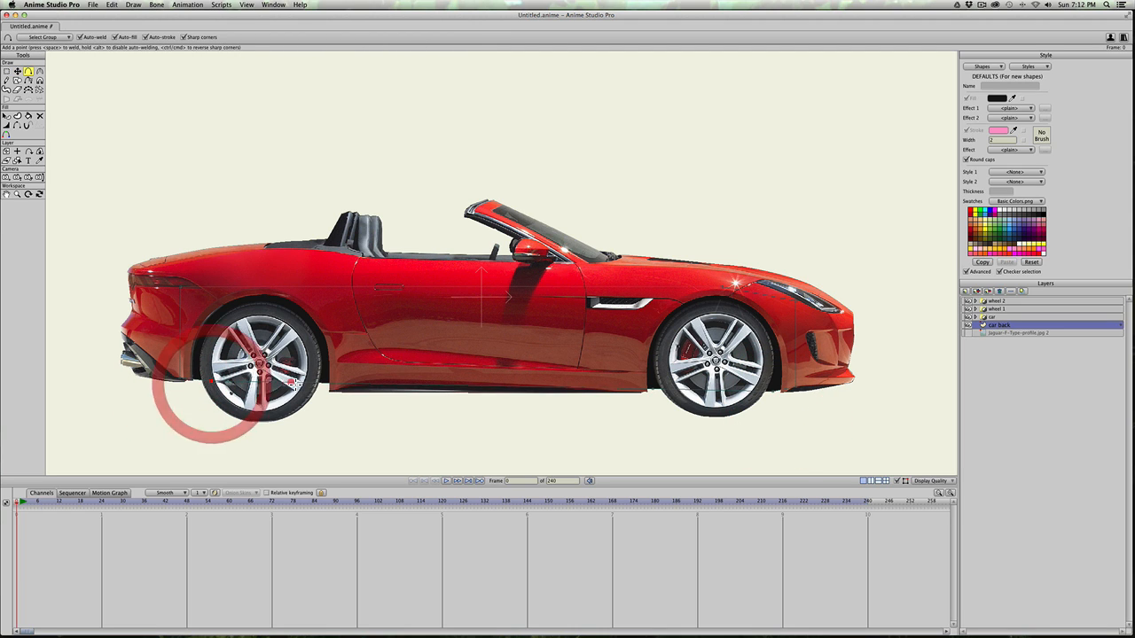
{"action": "left_click", "coordinate": [324, 392]}
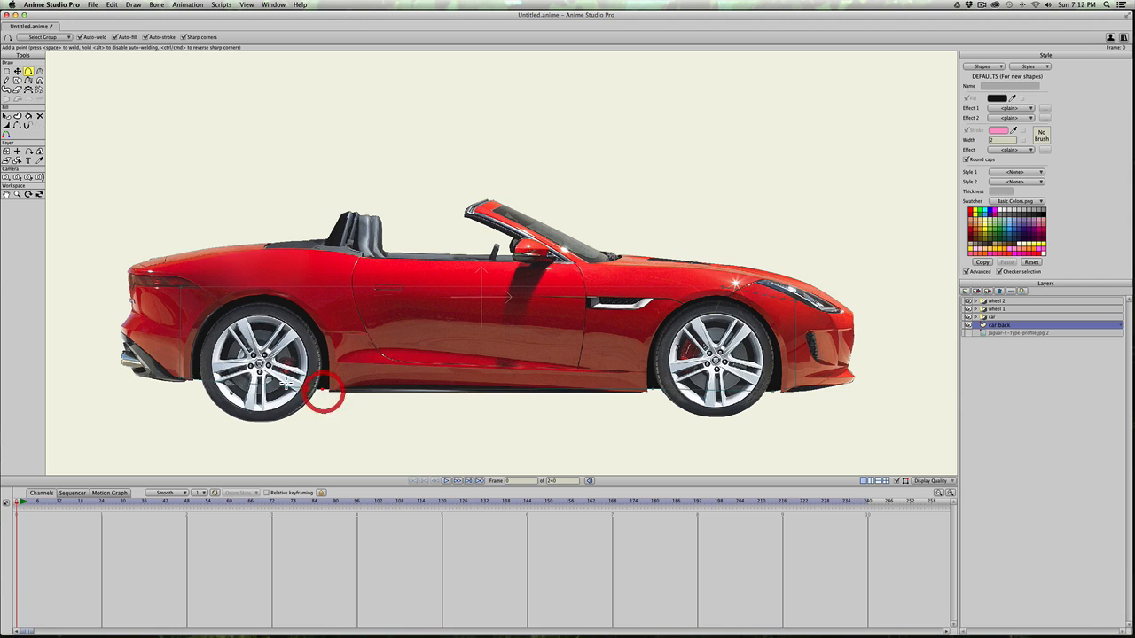
Step: Create a group layer named "car complete" and move it to the top of the layer order
{"action": "scroll", "coordinate": [275, 365], "scroll_direction": "down", "scroll_amount": 2}
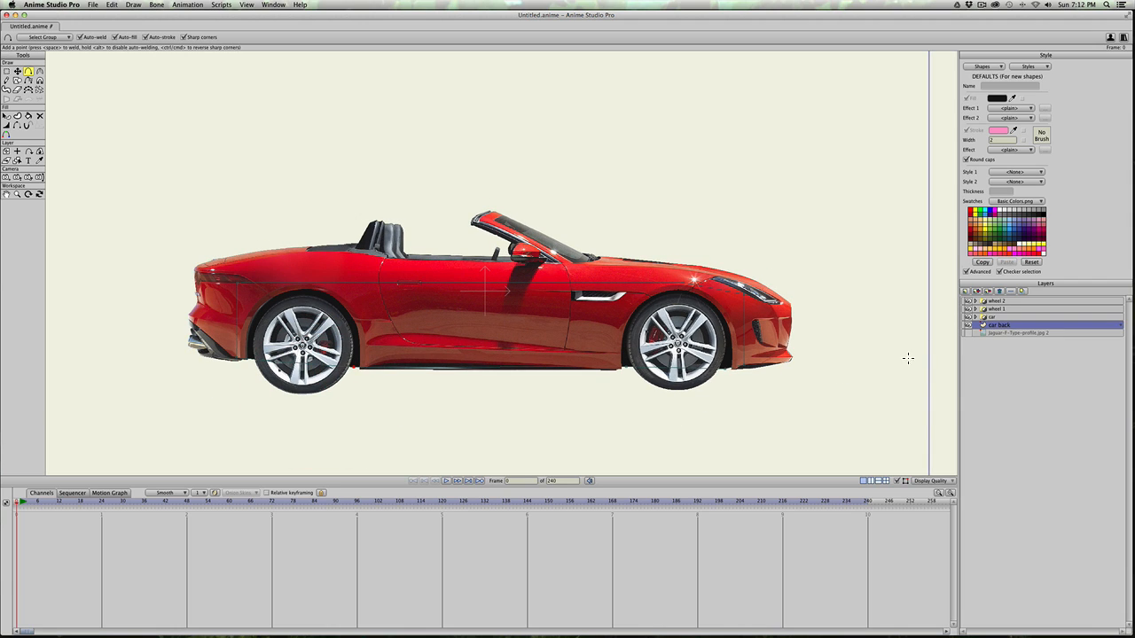
{"action": "left_click", "coordinate": [964, 296]}
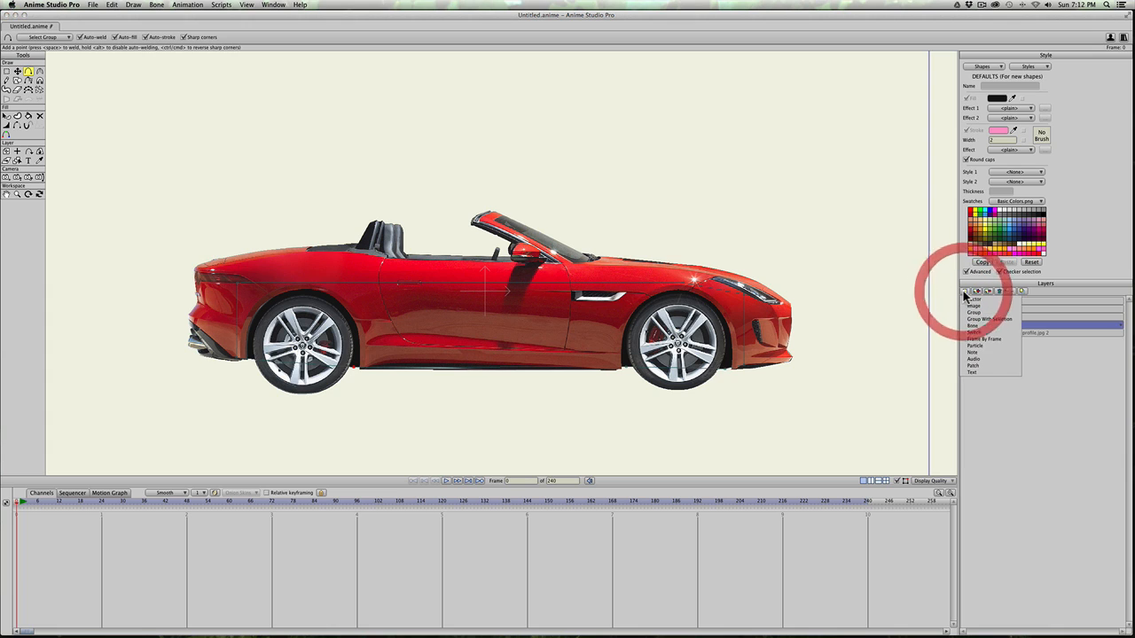
{"action": "left_click", "coordinate": [973, 311]}
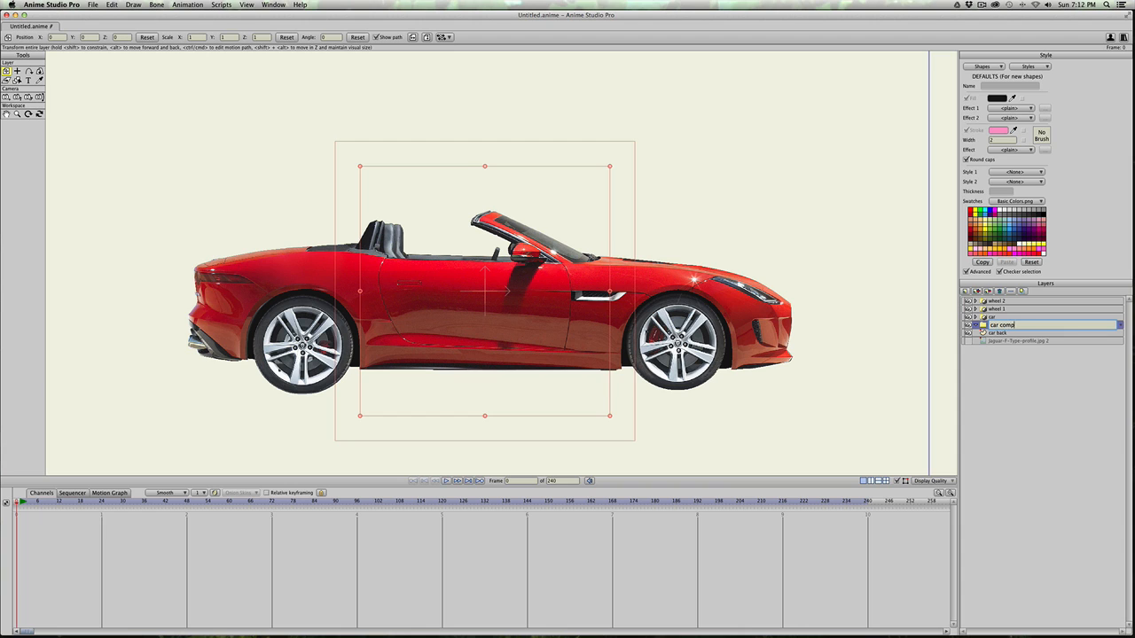
{"action": "key", "text": "Return"}
{"action": "left_click", "coordinate": [1035, 328]}
{"action": "left_click_drag", "start_coordinate": [1035, 328], "coordinate": [1024, 299]}
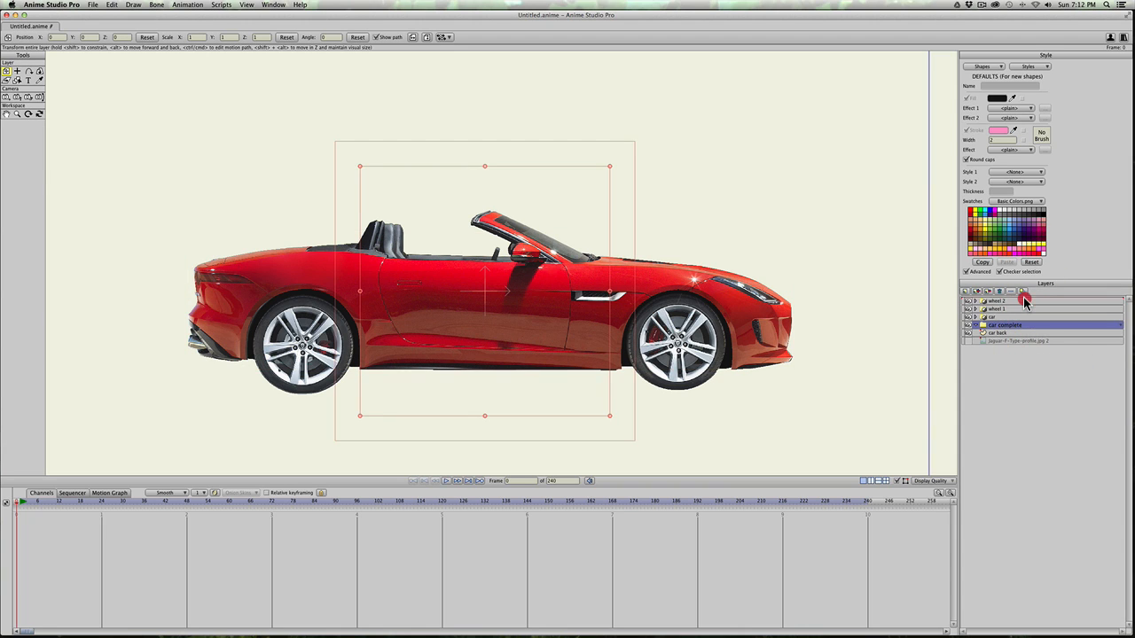
Step: Move the wheel 2, wheel 1, car and car back layers into the car complete group and collapse the group
{"action": "left_click", "coordinate": [1001, 312]}
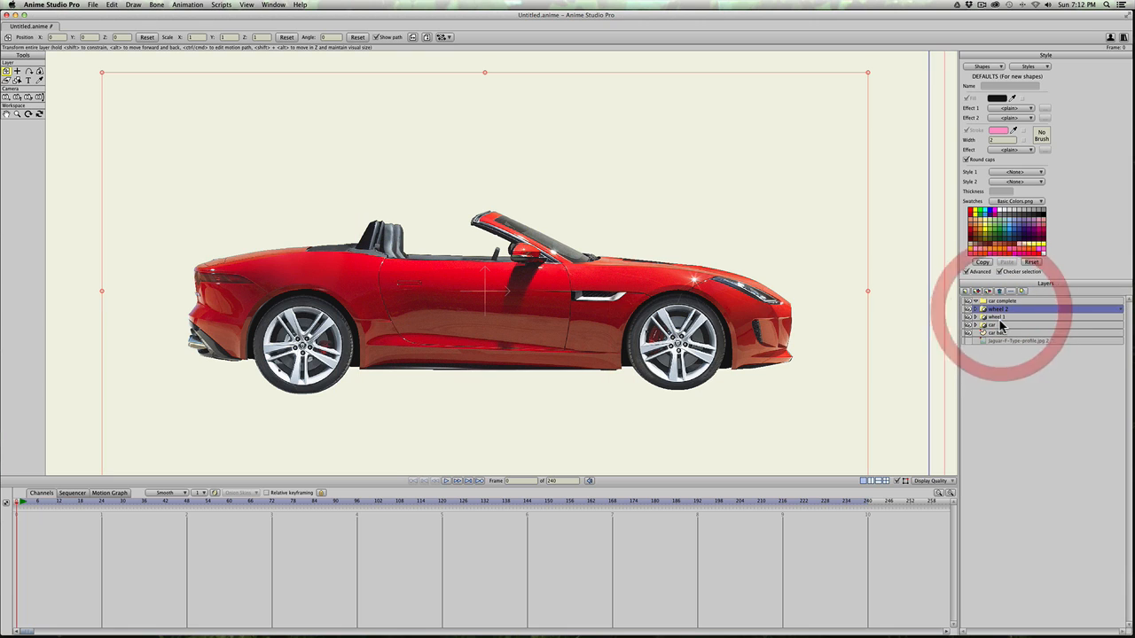
{"action": "left_click", "coordinate": [1002, 332], "text": "shift"}
{"action": "left_click_drag", "start_coordinate": [1002, 332], "coordinate": [1014, 302]}
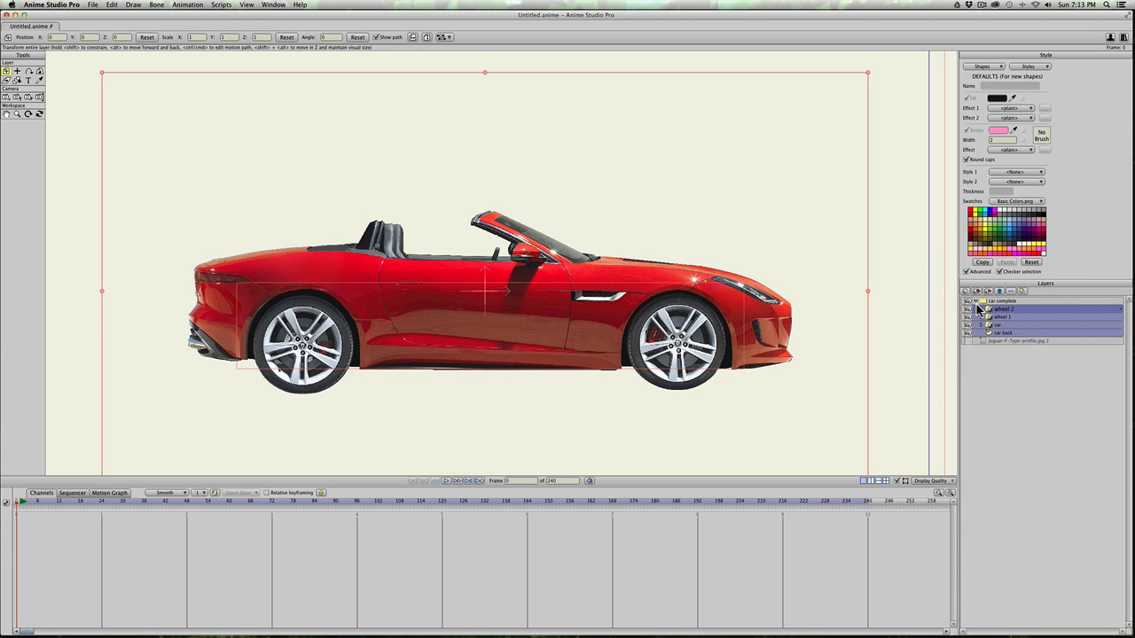
{"action": "left_click", "coordinate": [976, 304]}
Step: Move the whole car complete group around the frame as one unit, leaving it at about X 0.1811, Y 0.0569
{"action": "left_click", "coordinate": [1010, 299]}
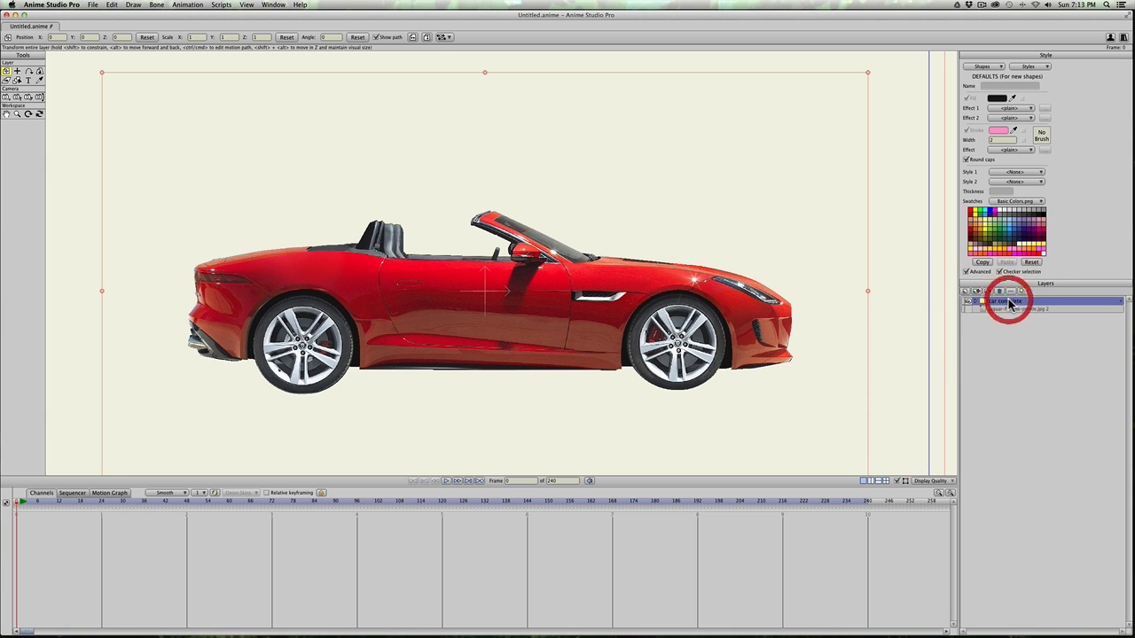
{"action": "left_click_drag", "start_coordinate": [474, 292], "coordinate": [514, 280]}
{"action": "scroll", "coordinate": [513, 280], "scroll_direction": "down", "scroll_amount": 4}
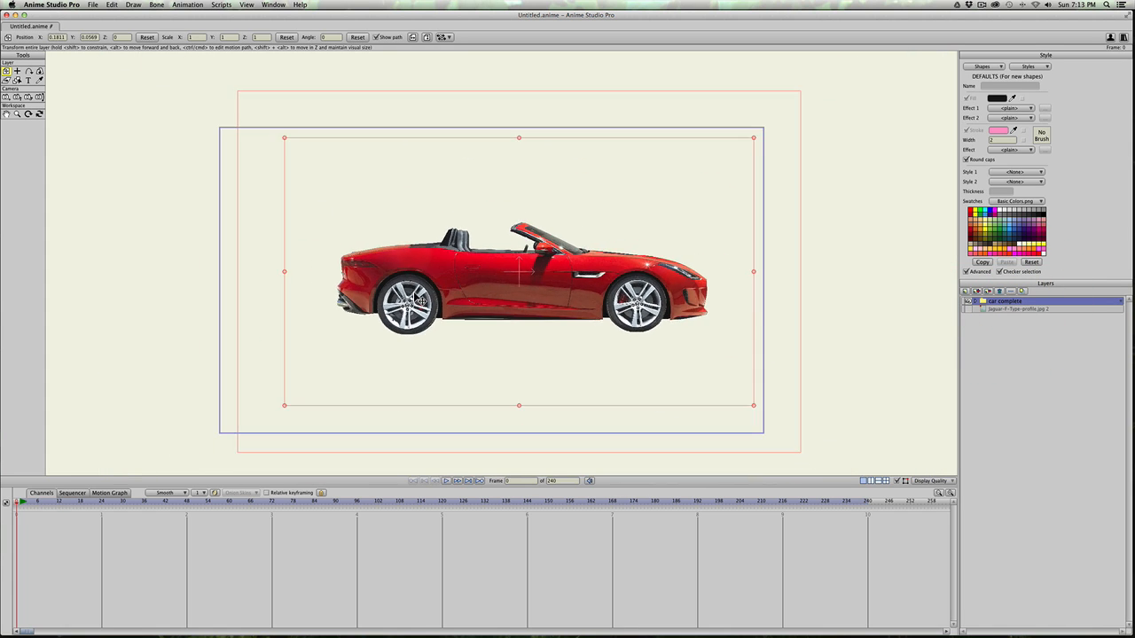
{"action": "left_click_drag", "start_coordinate": [492, 335], "coordinate": [492, 280]}
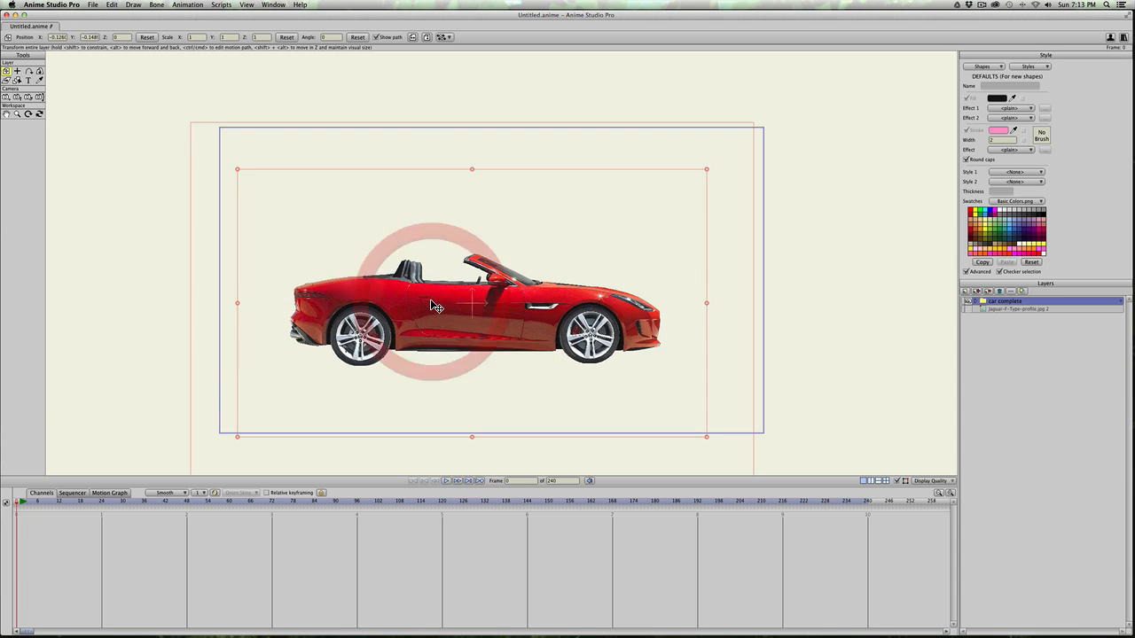
{"action": "left_click_drag", "start_coordinate": [466, 338], "coordinate": [512, 310]}
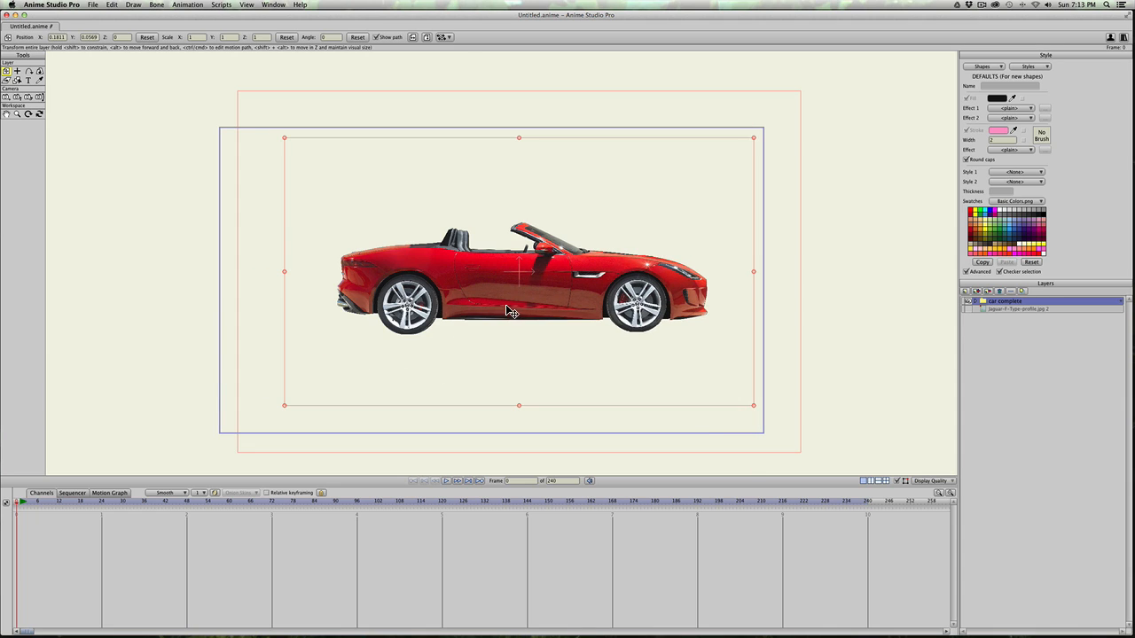
Step: Set the origin of the wheel 2 layer inside car complete to the front wheel's hub, at about X 0.7726, Y -0.2076
{"action": "left_click", "coordinate": [972, 300]}
{"action": "left_click", "coordinate": [978, 309]}
{"action": "left_click", "coordinate": [968, 309]}
{"action": "left_click", "coordinate": [968, 309]}
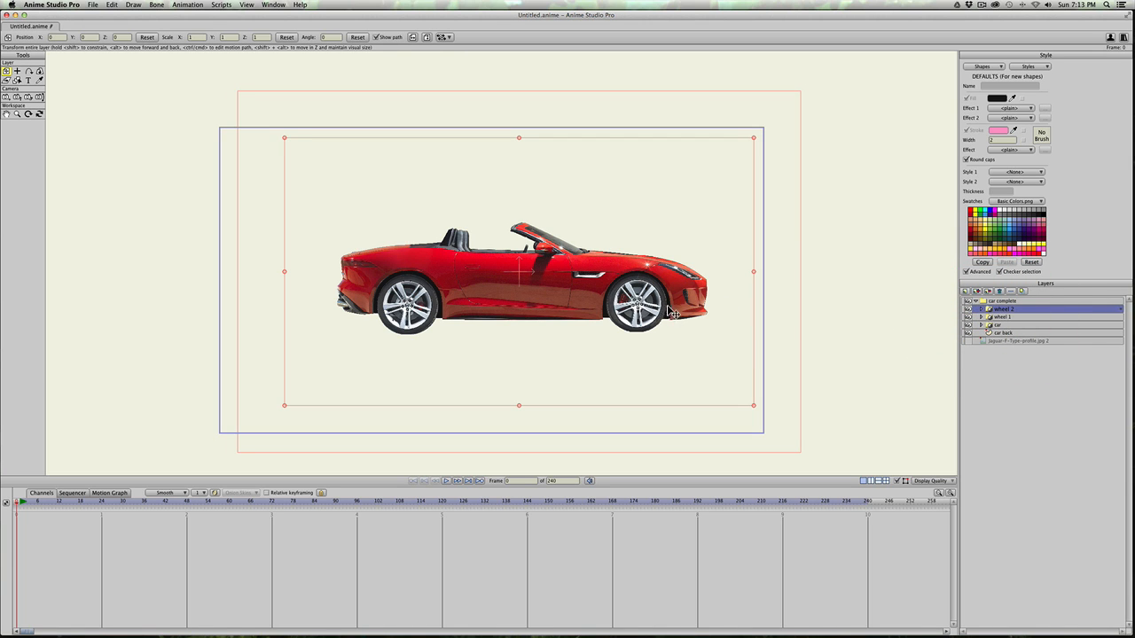
{"action": "scroll", "coordinate": [671, 312], "scroll_direction": "up", "scroll_amount": 5}
{"action": "scroll", "coordinate": [713, 316], "scroll_direction": "down", "scroll_amount": 3}
{"action": "left_click_drag", "start_coordinate": [719, 316], "coordinate": [601, 283]}
{"action": "scroll", "coordinate": [604, 315], "scroll_direction": "up", "scroll_amount": 5}
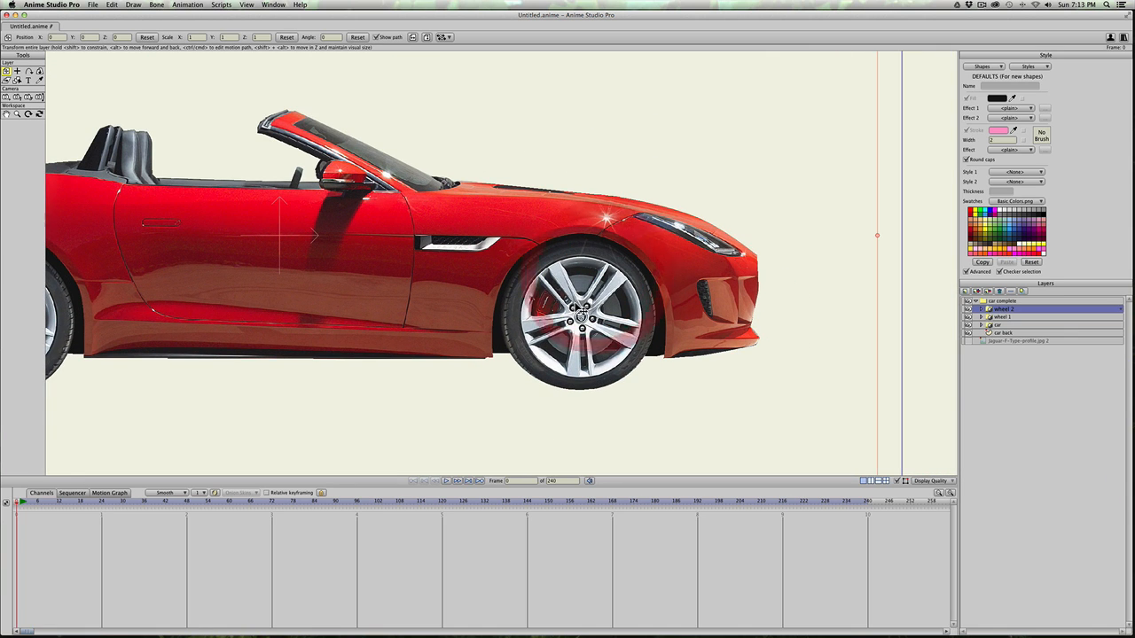
{"action": "scroll", "coordinate": [262, 192], "scroll_direction": "down", "scroll_amount": 1}
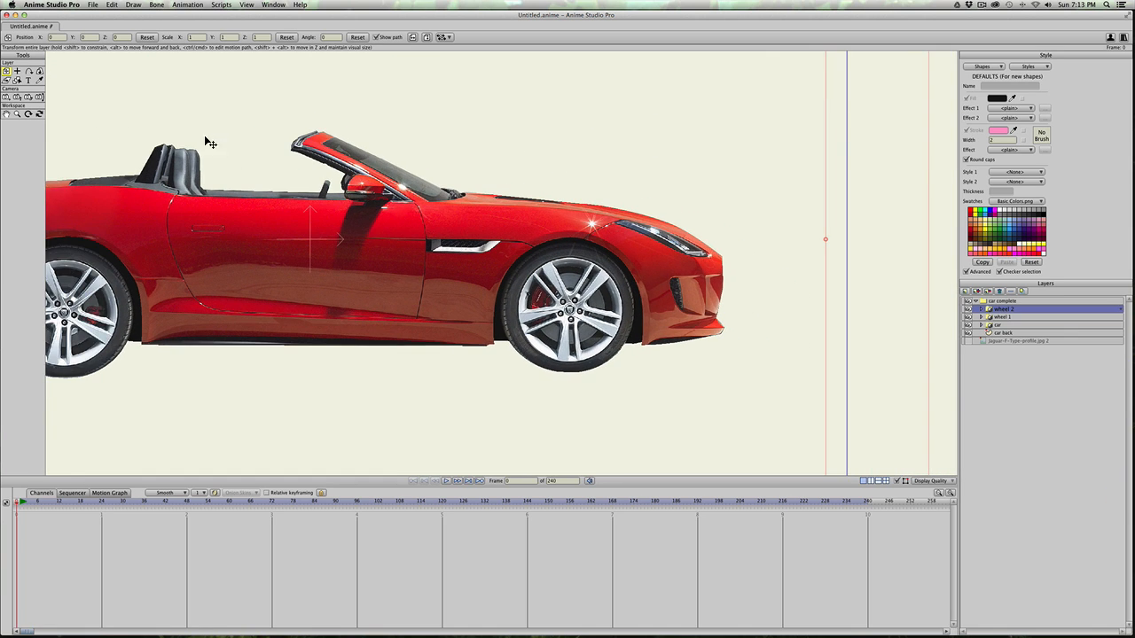
{"action": "left_click", "coordinate": [17, 73]}
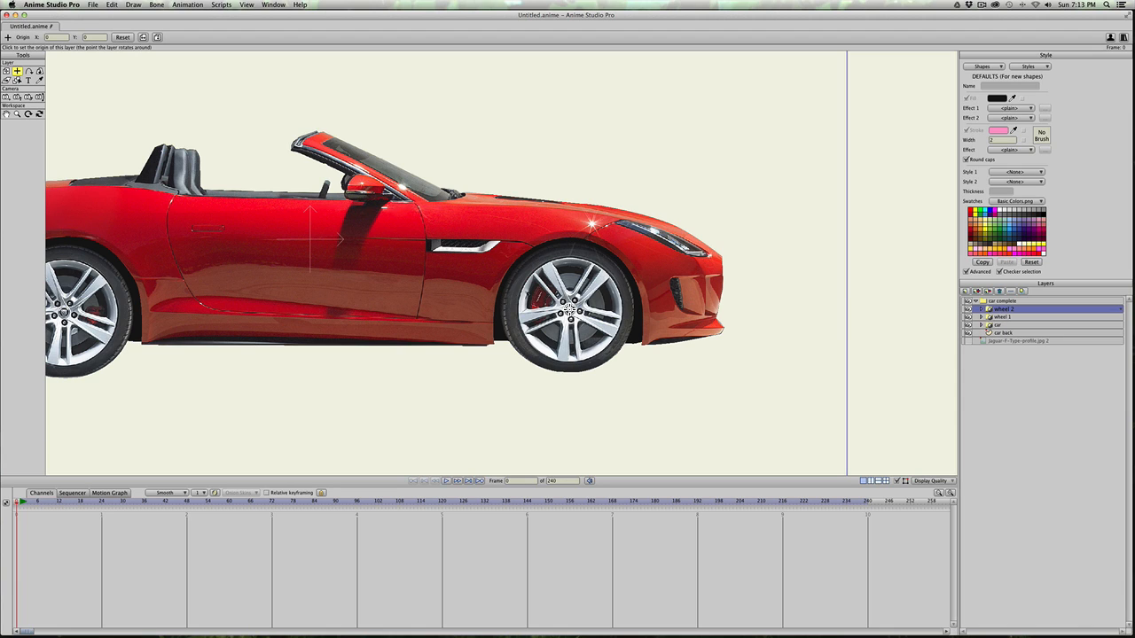
{"action": "left_click", "coordinate": [568, 312]}
{"action": "left_click", "coordinate": [569, 310]}
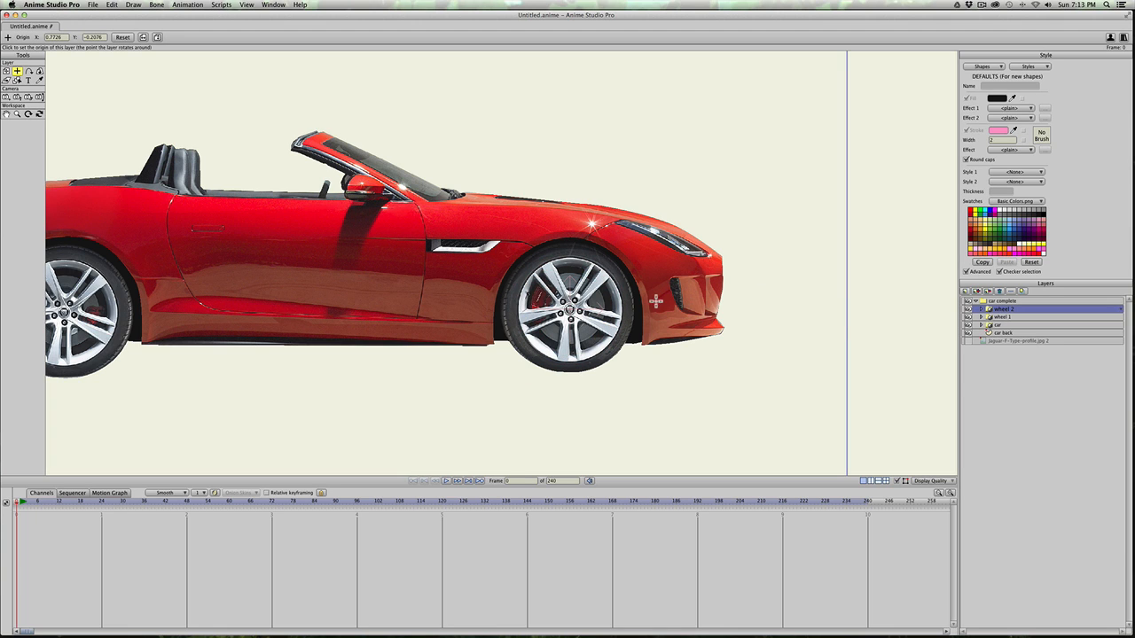
Step: Rotate the wheel 2 layer back and forth to test how the front wheel spins about its hub
{"action": "scroll", "coordinate": [918, 333], "scroll_direction": "down", "scroll_amount": 2}
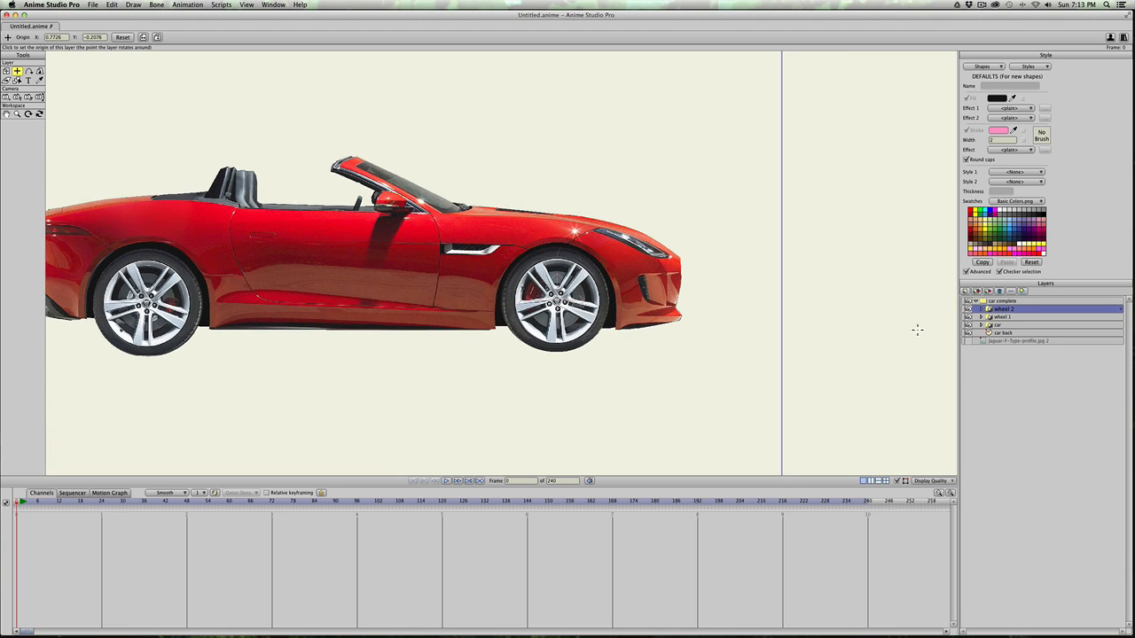
{"action": "scroll", "coordinate": [915, 329], "scroll_direction": "down", "scroll_amount": 1}
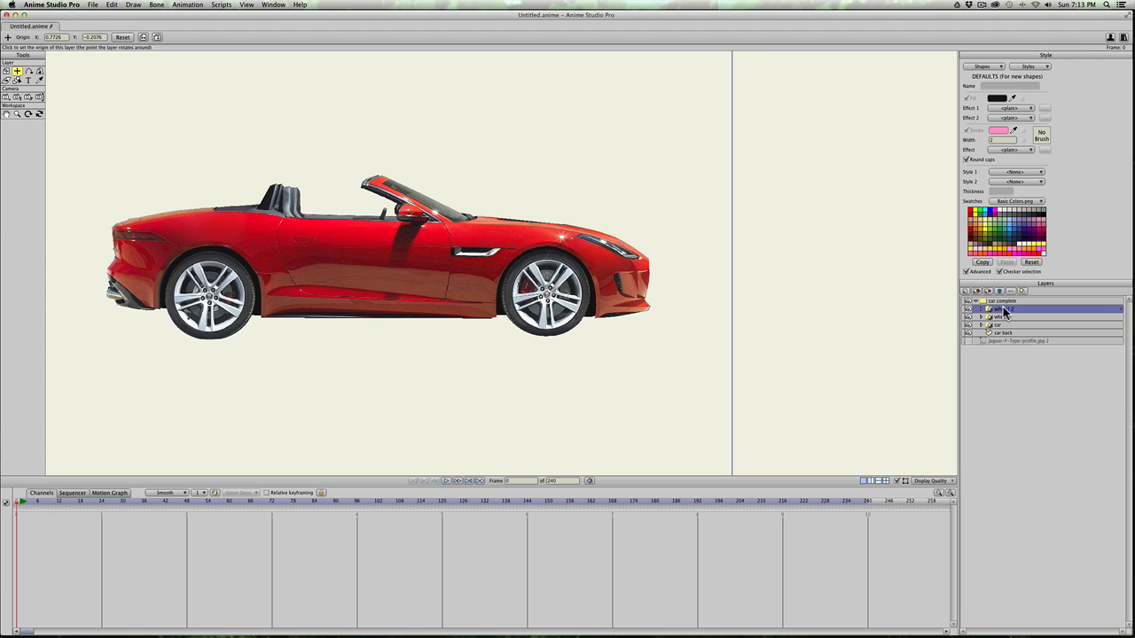
{"action": "scroll", "coordinate": [447, 231], "scroll_direction": "down", "scroll_amount": 1}
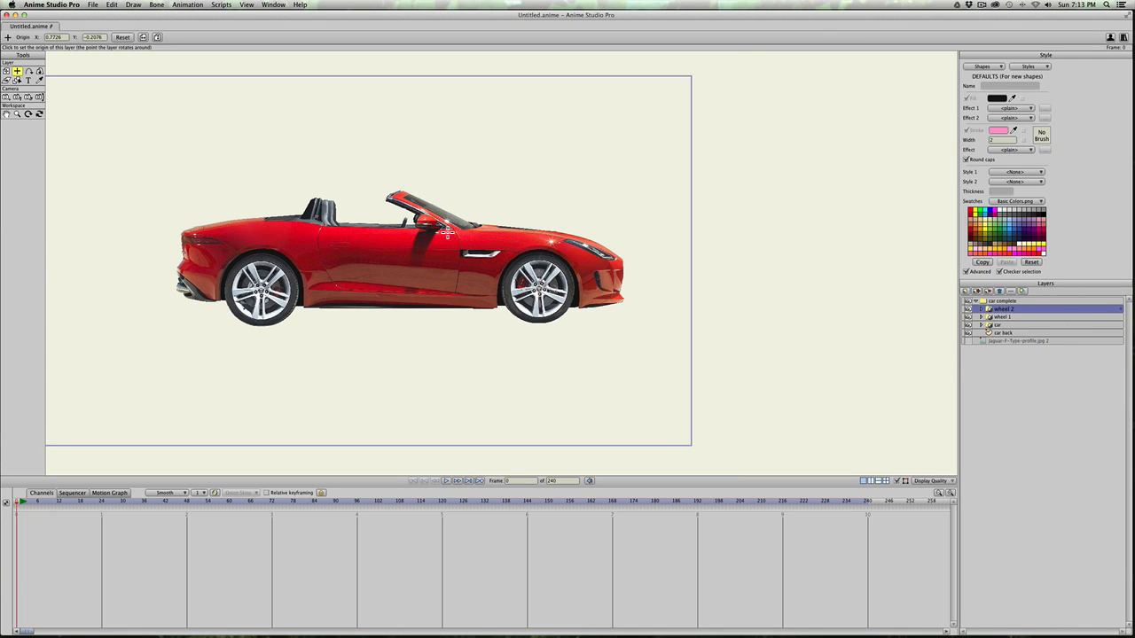
{"action": "left_click", "coordinate": [6, 71]}
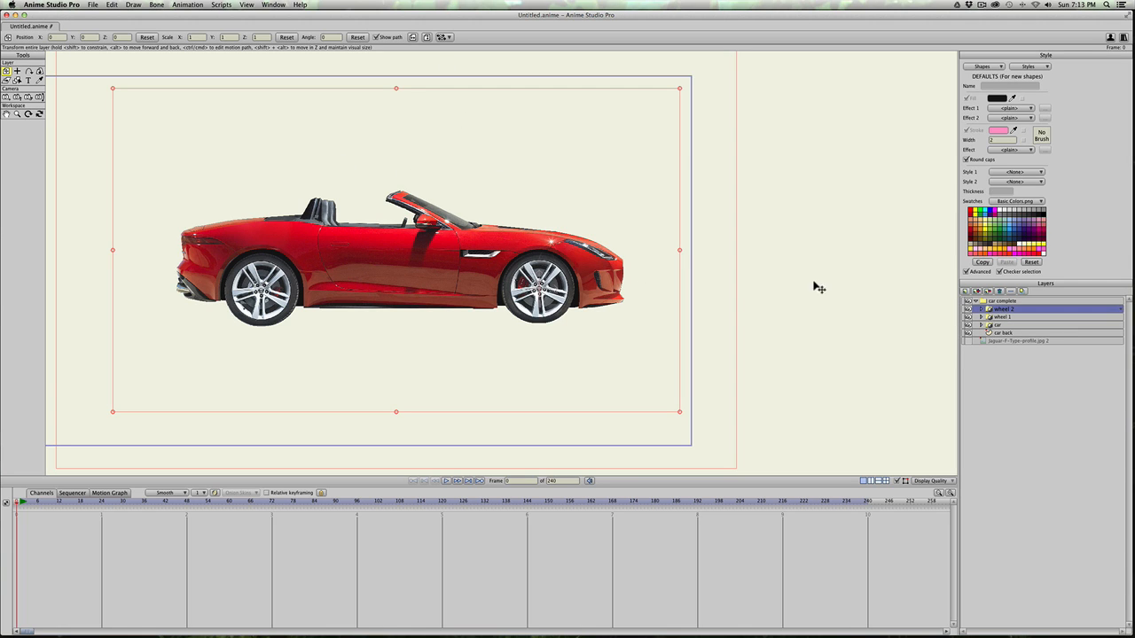
{"action": "scroll", "coordinate": [257, 379], "scroll_direction": "down", "scroll_amount": 3}
{"action": "left_click_drag", "start_coordinate": [153, 382], "coordinate": [570, 292]}
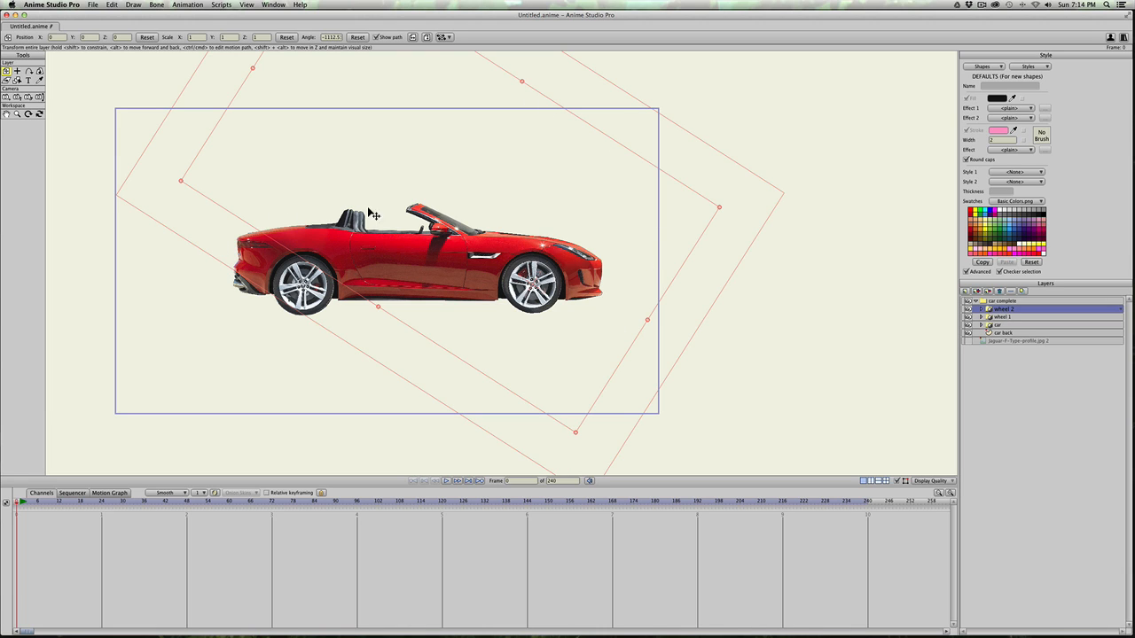
{"action": "left_click_drag", "start_coordinate": [692, 273], "coordinate": [612, 325]}
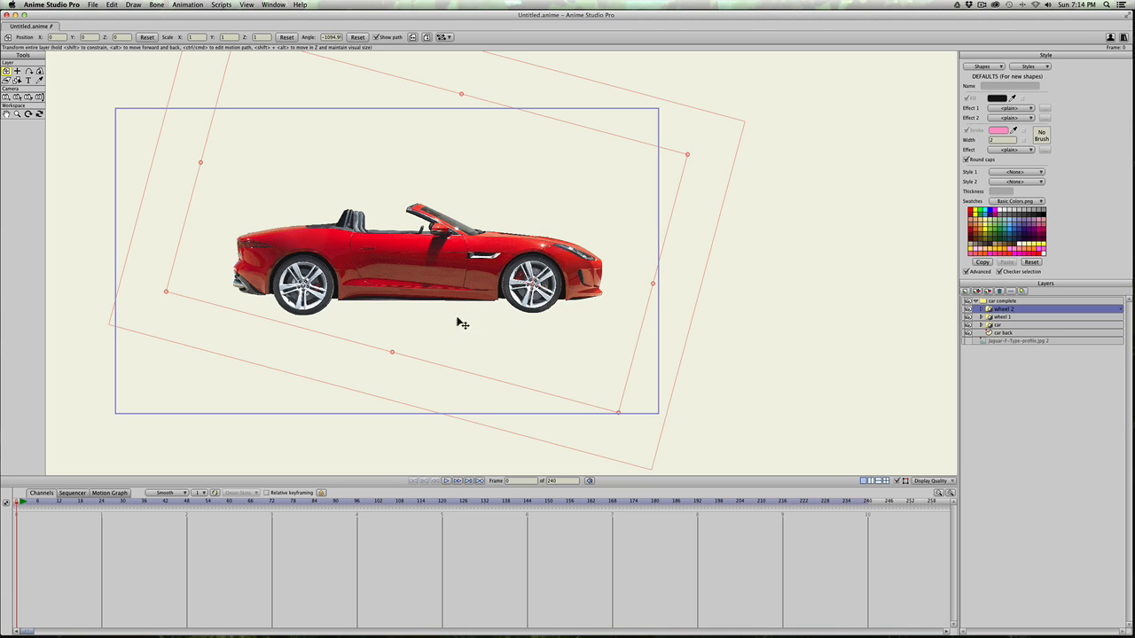
{"action": "left_click_drag", "start_coordinate": [275, 364], "coordinate": [600, 363]}
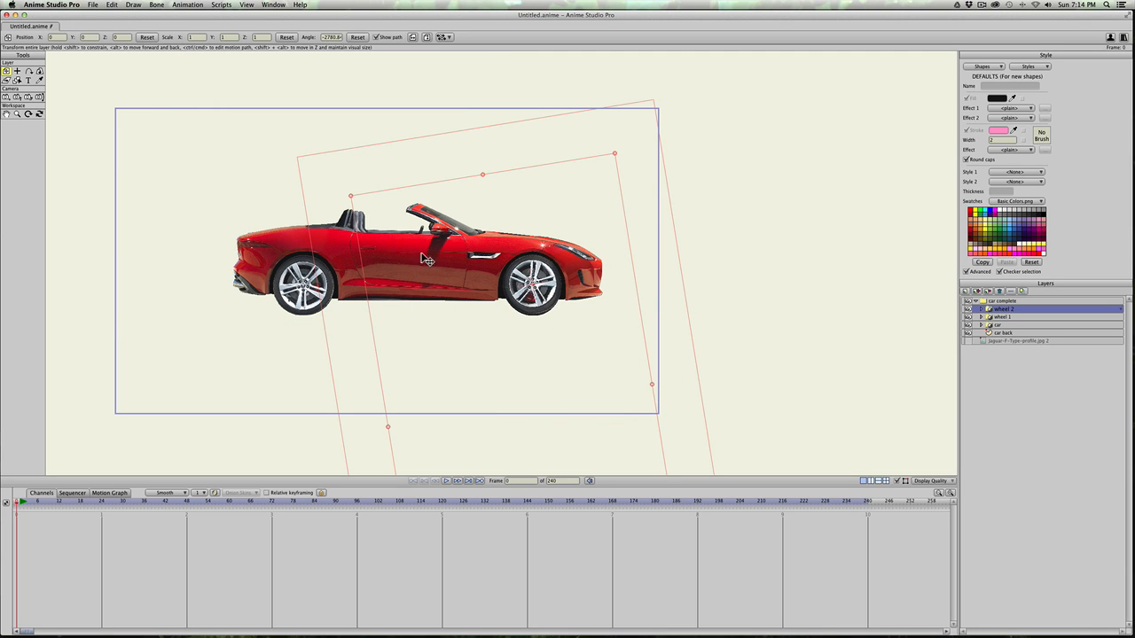
{"action": "left_click_drag", "start_coordinate": [342, 270], "coordinate": [423, 376]}
Step: Undo the last test rotation and reset the wheel 2 layer's angle to 0
{"action": "left_click_drag", "start_coordinate": [19, 504], "coordinate": [16, 504]}
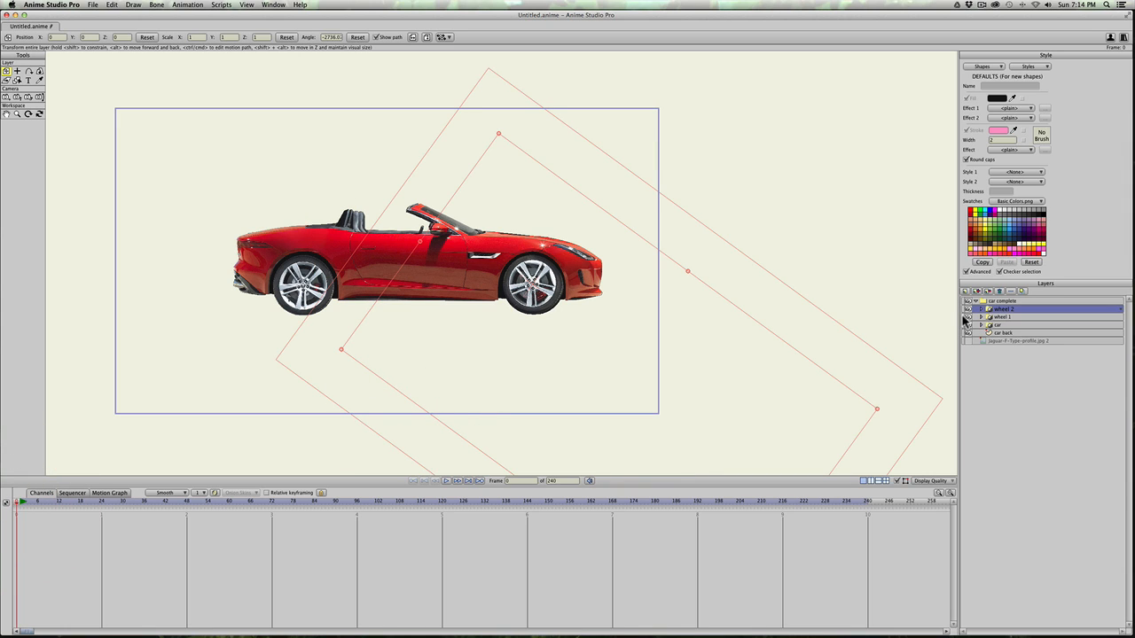
{"action": "left_click", "coordinate": [5, 502]}
{"action": "key", "text": "super+z"}
{"action": "left_click", "coordinate": [357, 38]}
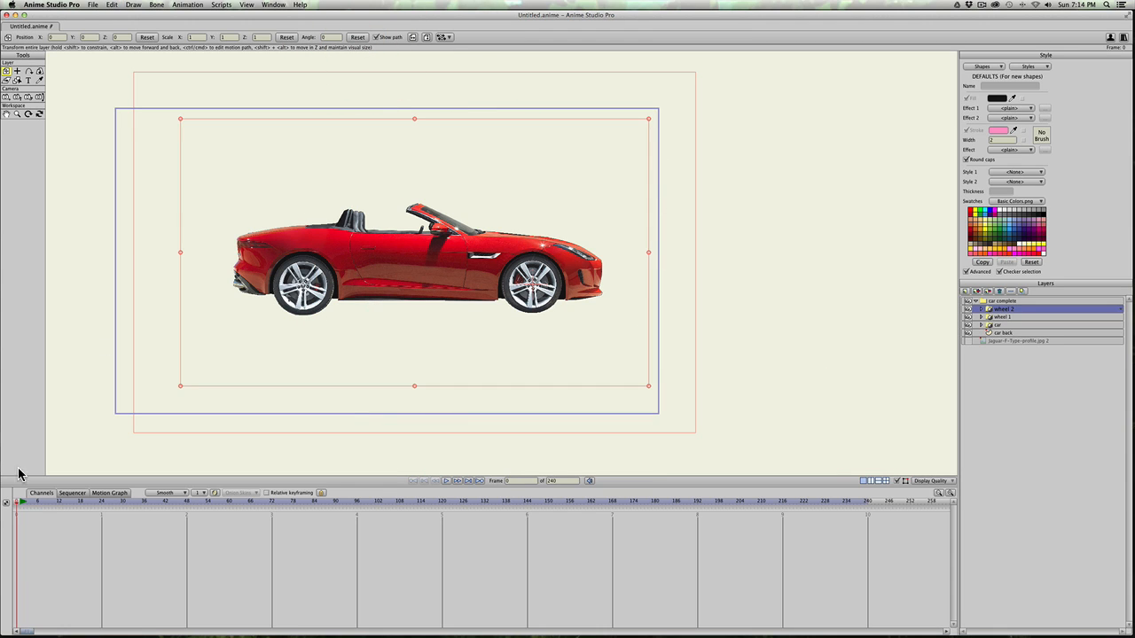
Step: Keyframe the wheel 2 layer's rotation with an angle of 0 at frame 1 and -359 at frame 12
{"action": "left_click", "coordinate": [21, 502]}
{"action": "left_click", "coordinate": [152, 248]}
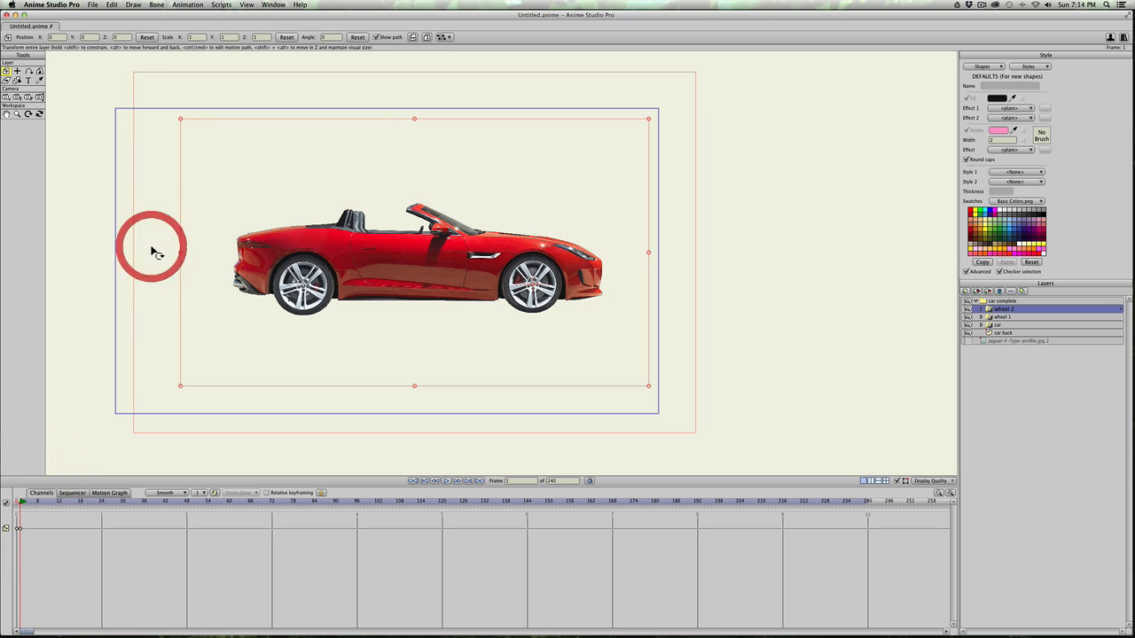
{"action": "left_click", "coordinate": [59, 502]}
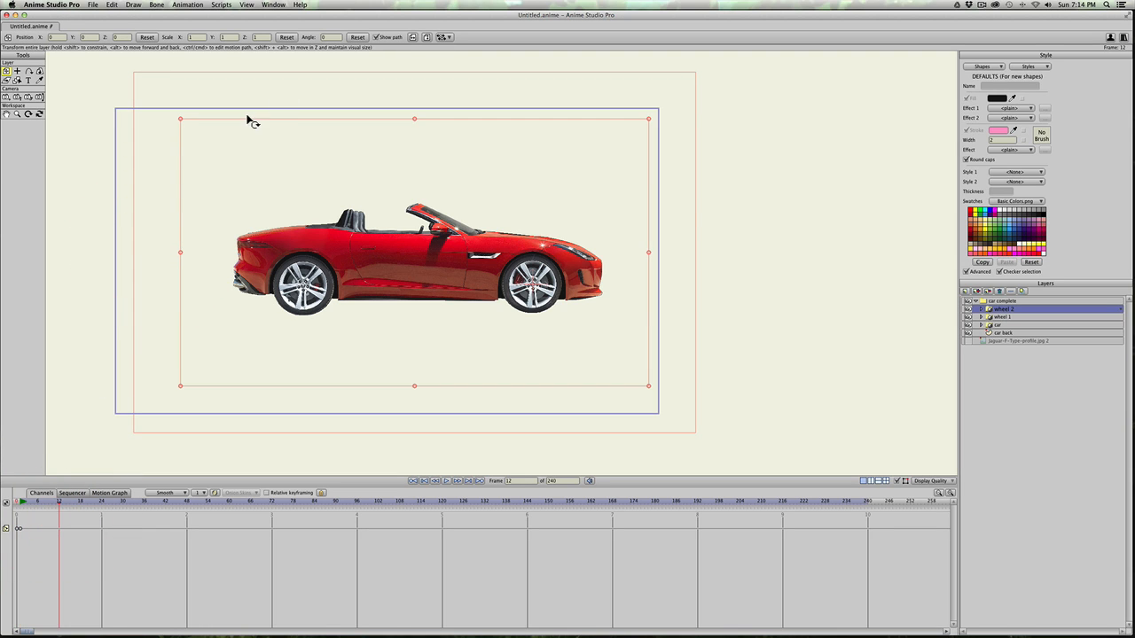
{"action": "left_click_drag", "start_coordinate": [218, 109], "coordinate": [223, 118]}
{"action": "left_click", "coordinate": [329, 38]}
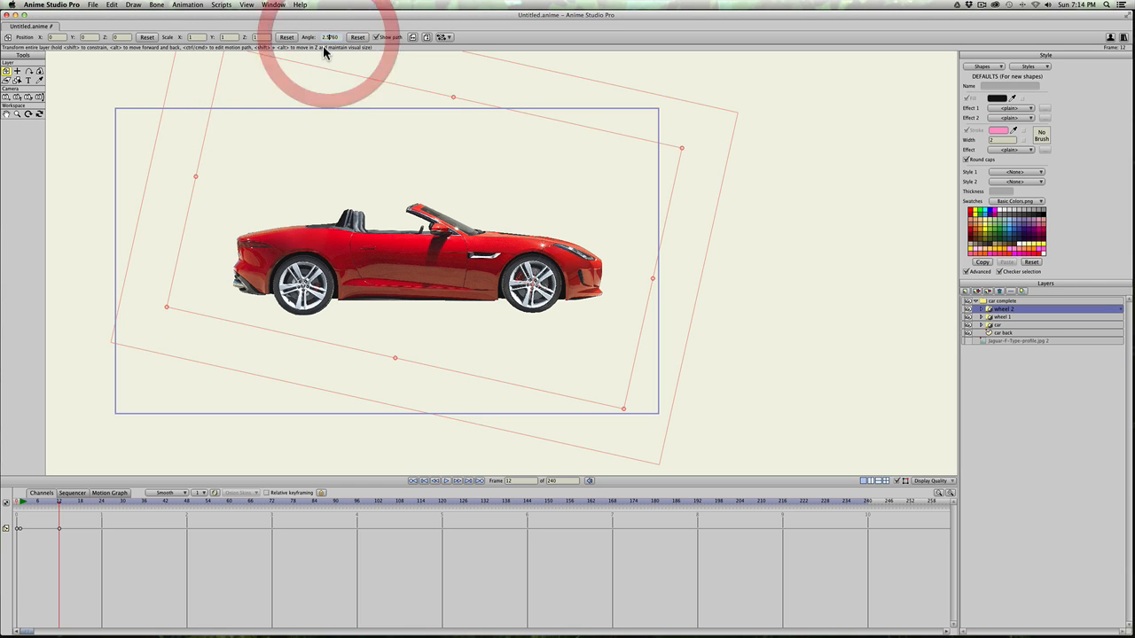
{"action": "left_click_drag", "start_coordinate": [339, 38], "coordinate": [312, 36]}
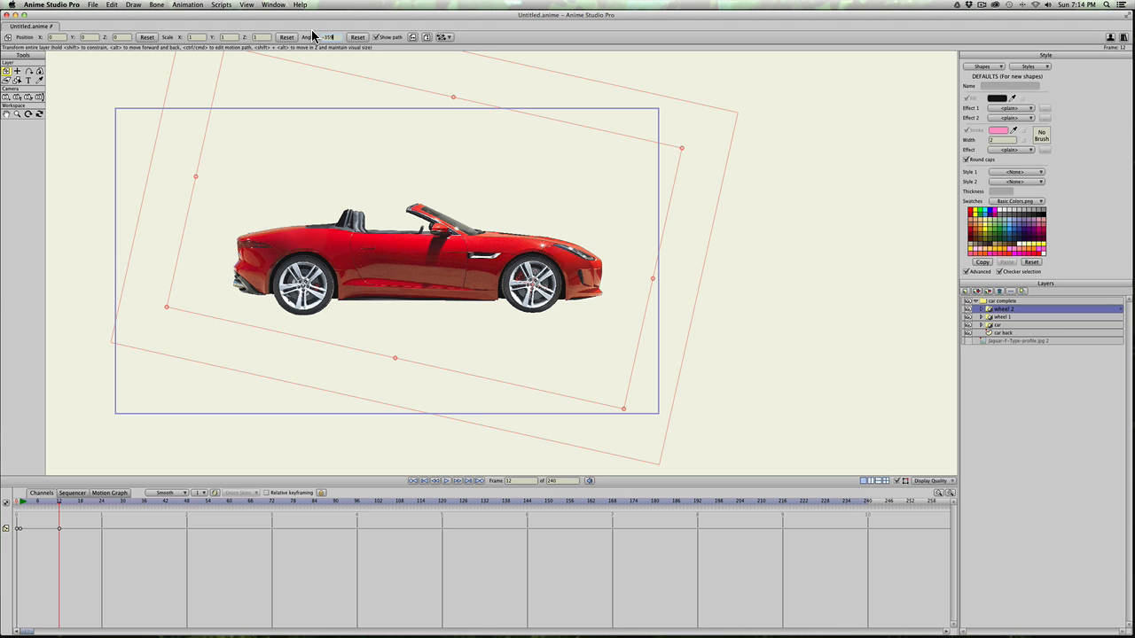
{"action": "type", "text": "-359"}
{"action": "key", "text": "Return"}
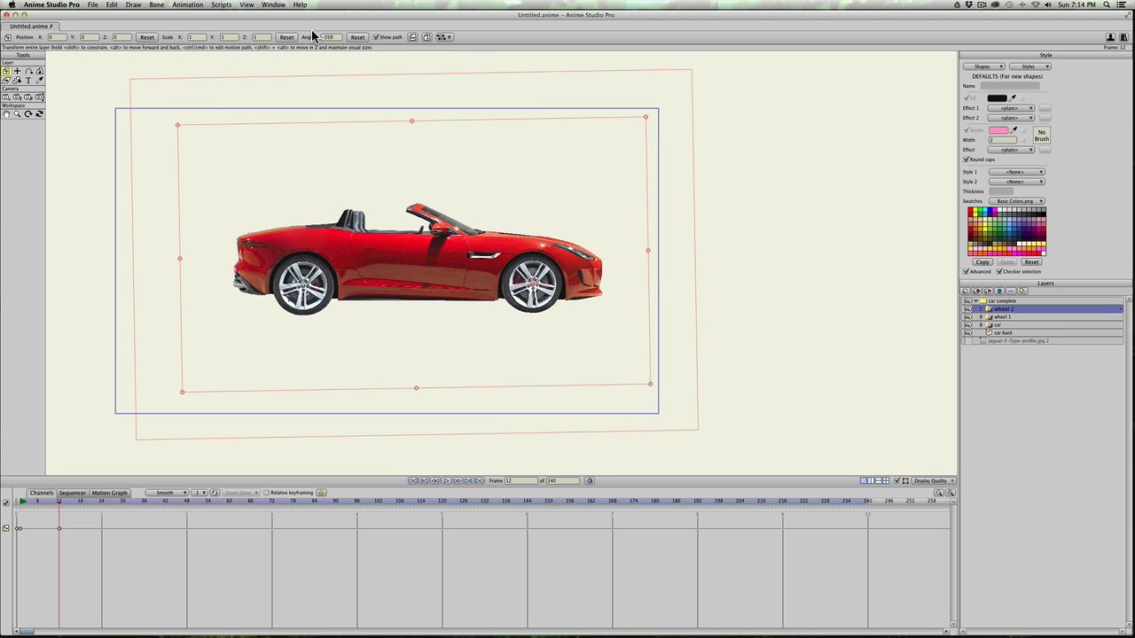
Step: Set wheel 2's frame 12 keyframe to Cycle back to absolute frame 1, and its frame 1 keyframe to Linear interpolation
{"action": "right_click", "coordinate": [59, 530]}
{"action": "left_click", "coordinate": [87, 576]}
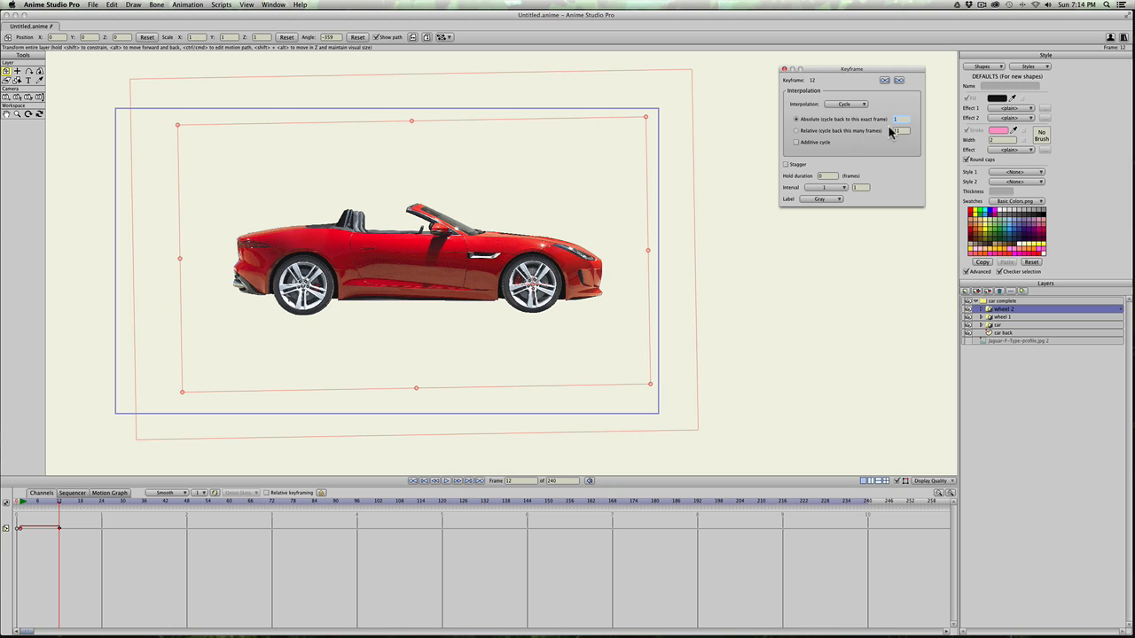
{"action": "left_click_drag", "start_coordinate": [902, 119], "coordinate": [876, 119]}
{"action": "left_click", "coordinate": [19, 530]}
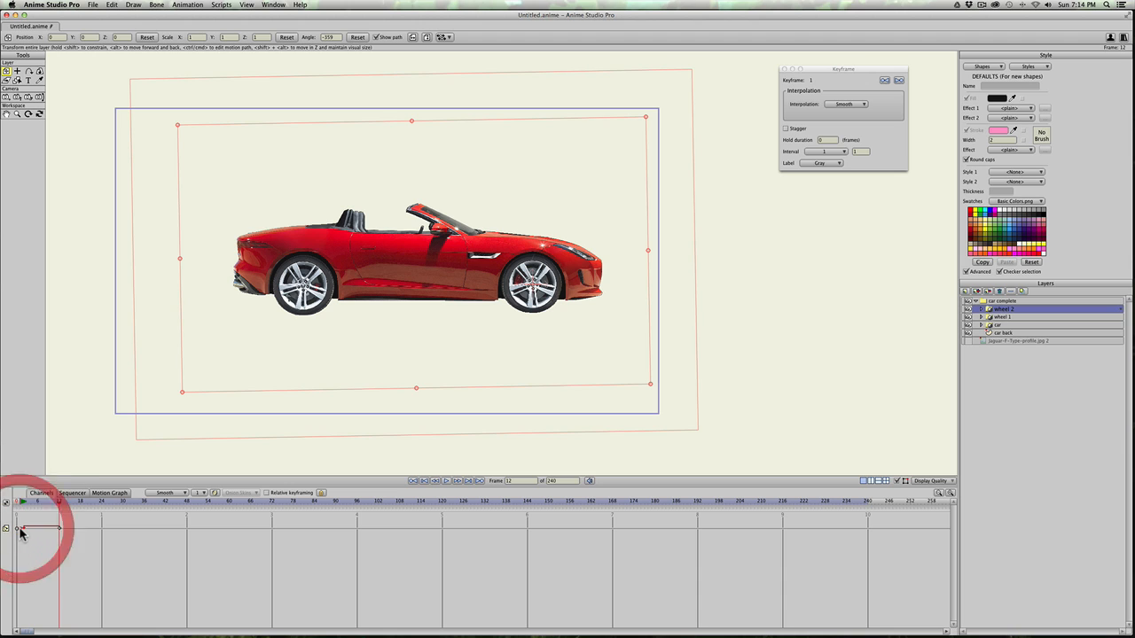
{"action": "right_click", "coordinate": [20, 531]}
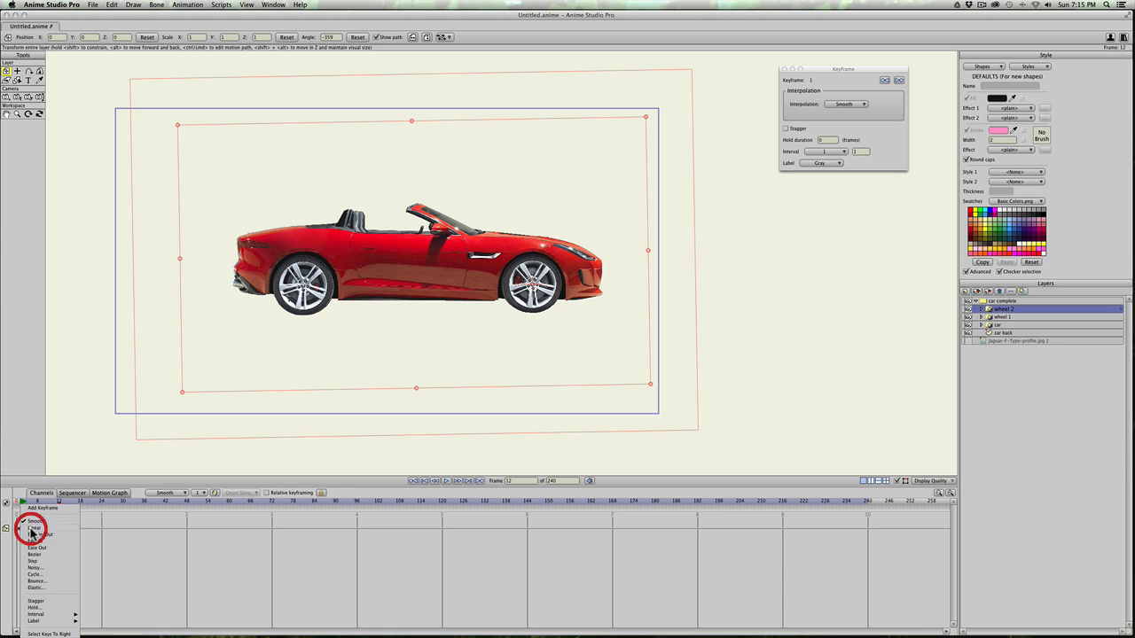
{"action": "left_click", "coordinate": [33, 530]}
Step: Play the animation to check the front wheel's looping spin, stop it, and return to frame 0
{"action": "left_click_drag", "start_coordinate": [26, 502], "coordinate": [96, 501]}
{"action": "key", "text": "space"}
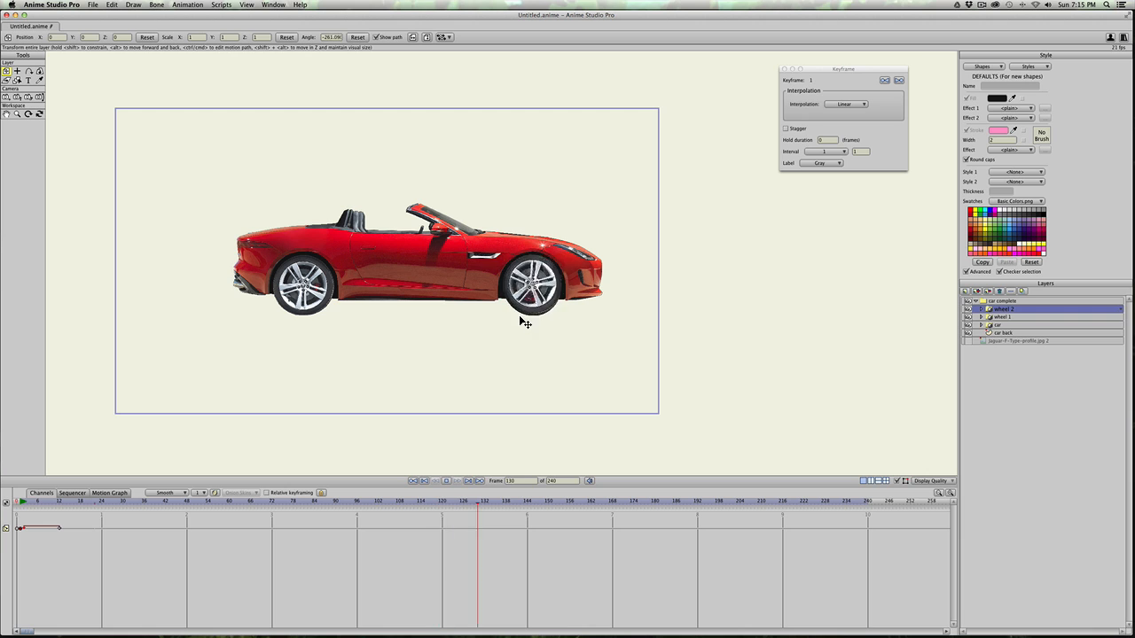
{"action": "key", "text": "space"}
{"action": "left_click_drag", "start_coordinate": [48, 501], "coordinate": [2, 499]}
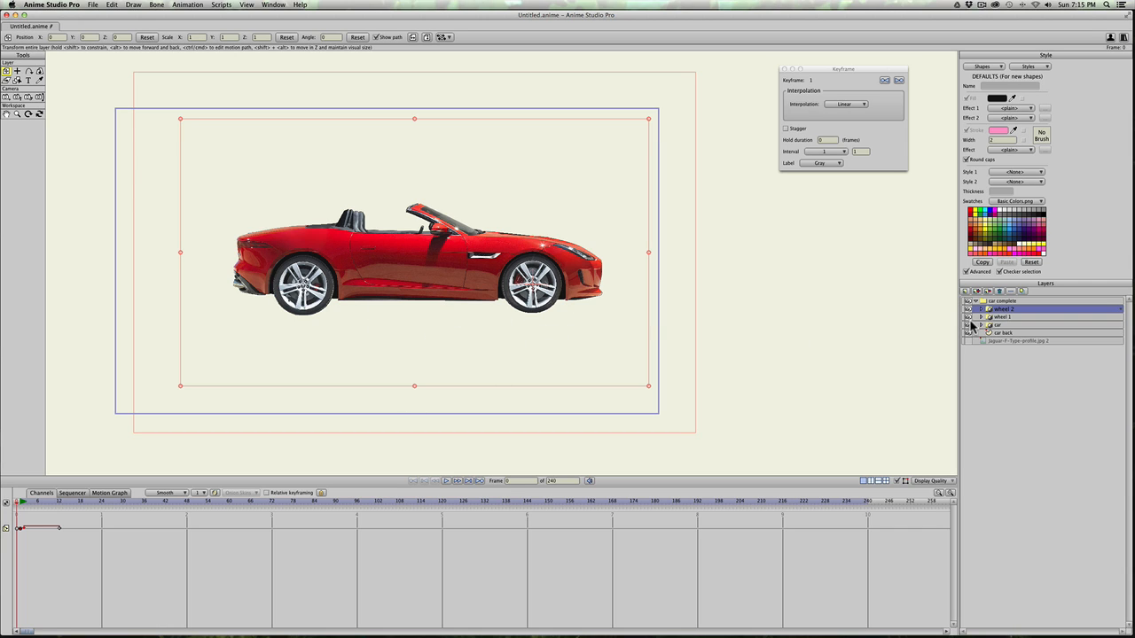
Step: Set the wheel 1 layer's origin to the rear wheel's hub, at about X -0.7323, Y -0.2170
{"action": "left_click", "coordinate": [1000, 317]}
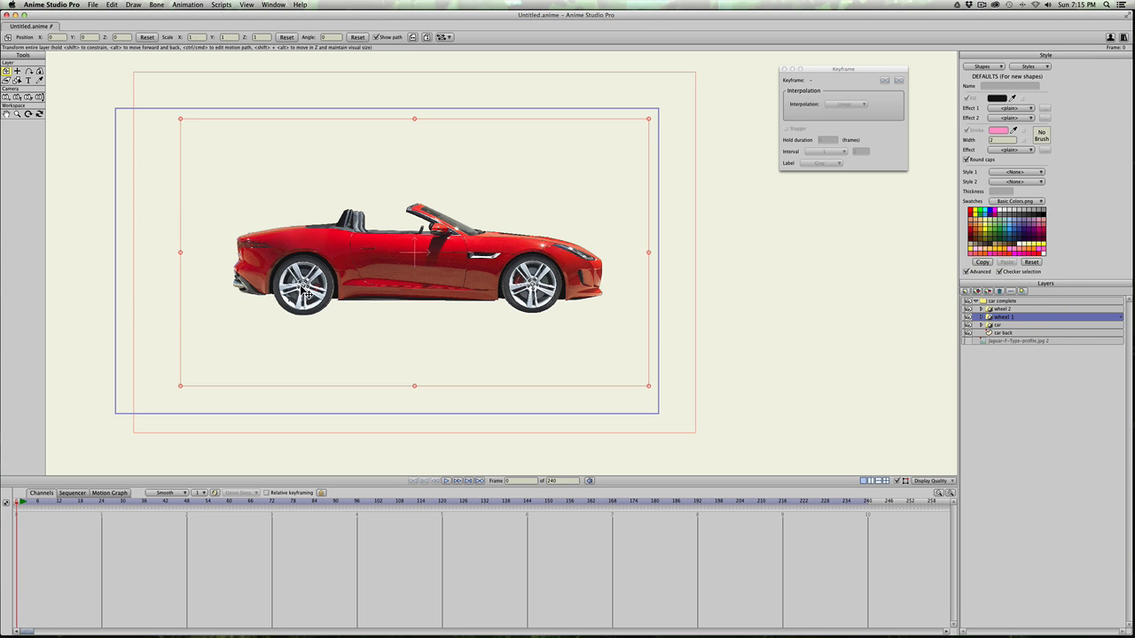
{"action": "left_click", "coordinate": [17, 71]}
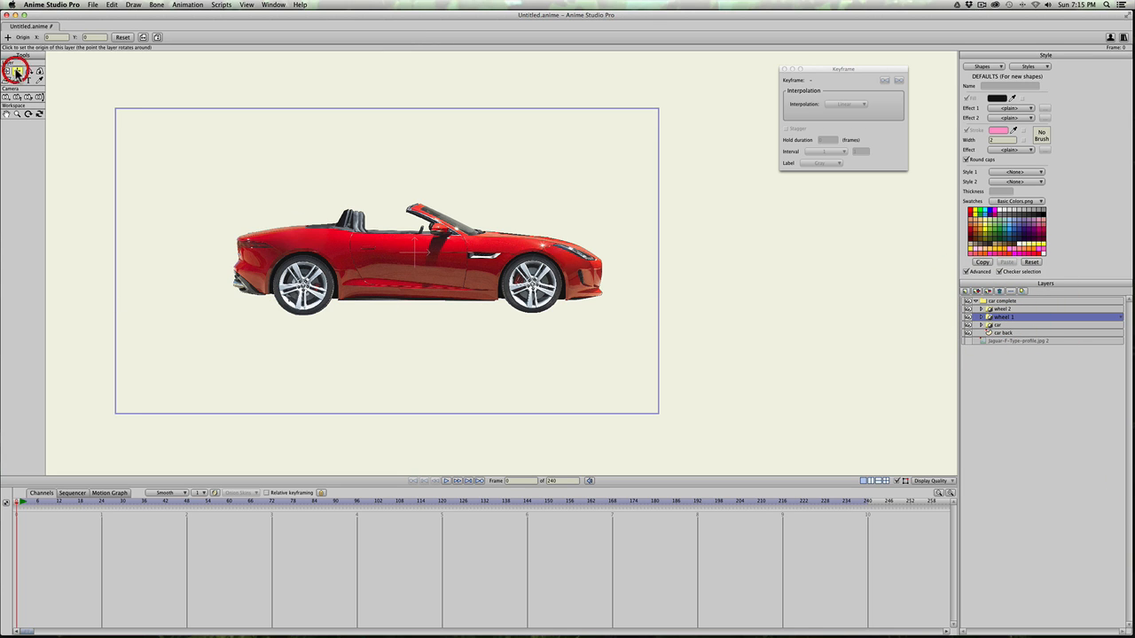
{"action": "scroll", "coordinate": [292, 295], "scroll_direction": "down", "scroll_amount": 3}
{"action": "scroll", "coordinate": [271, 296], "scroll_direction": "up", "scroll_amount": 9}
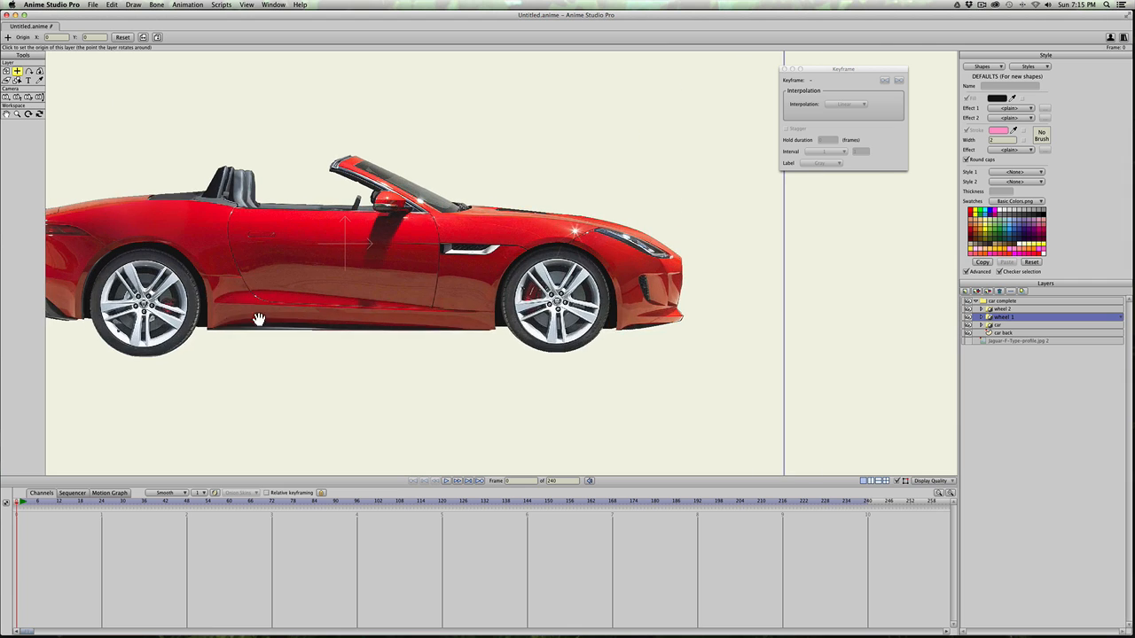
{"action": "left_click_drag", "start_coordinate": [234, 318], "coordinate": [488, 317]}
{"action": "left_click", "coordinate": [400, 303]}
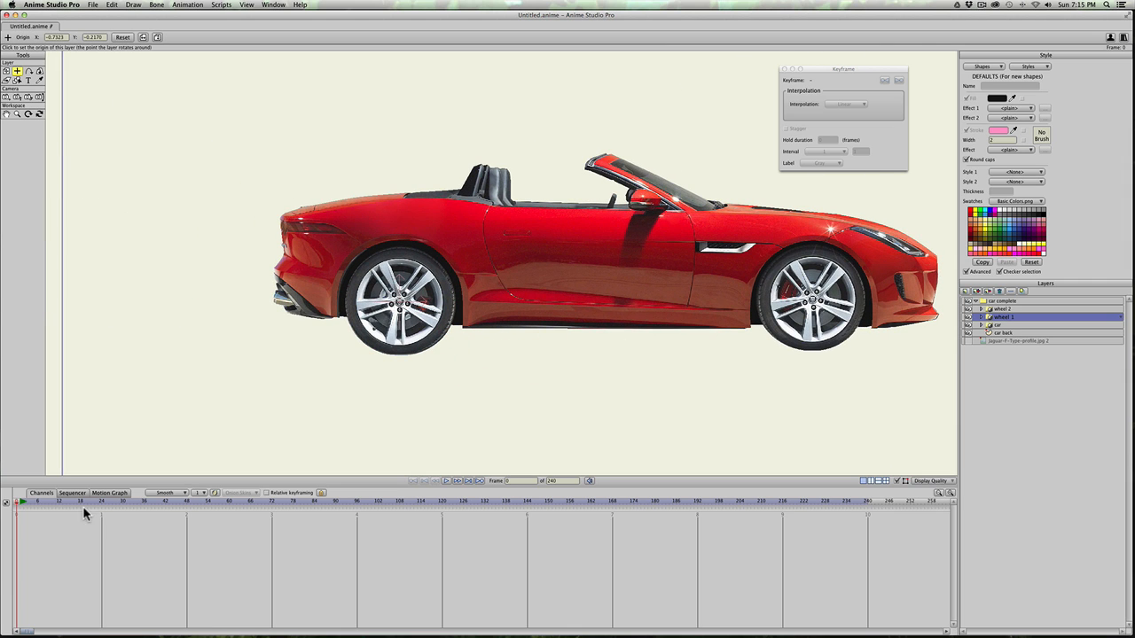
Step: Keyframe the wheel 1 layer's rotation with an angle of 0 at frame 1 and -359 at frame 12
{"action": "left_click", "coordinate": [22, 502]}
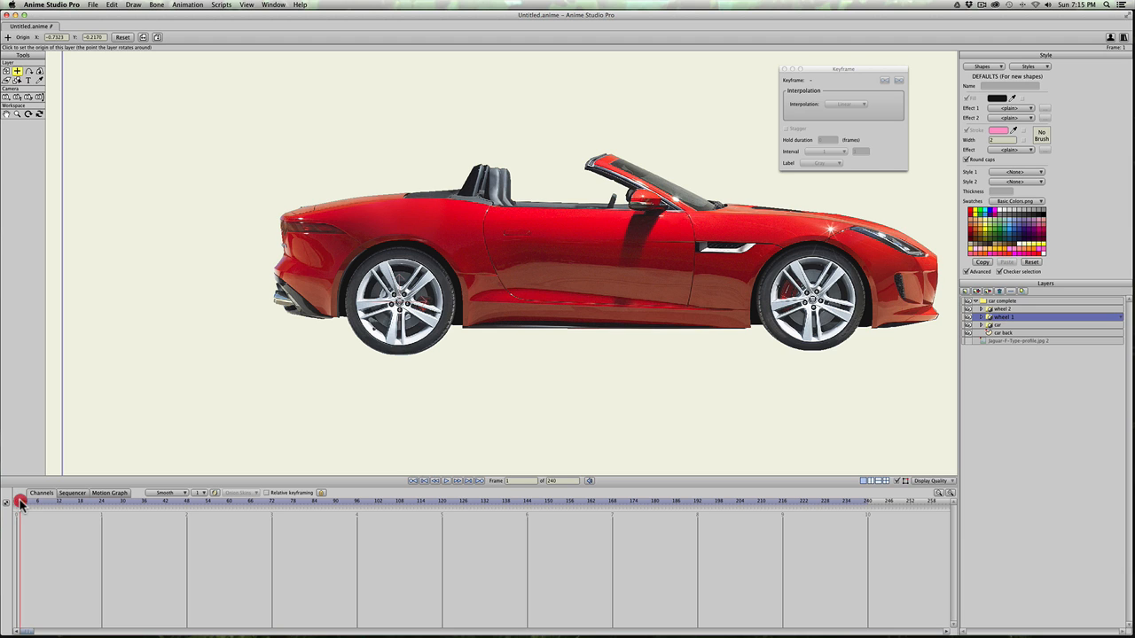
{"action": "left_click", "coordinate": [6, 71]}
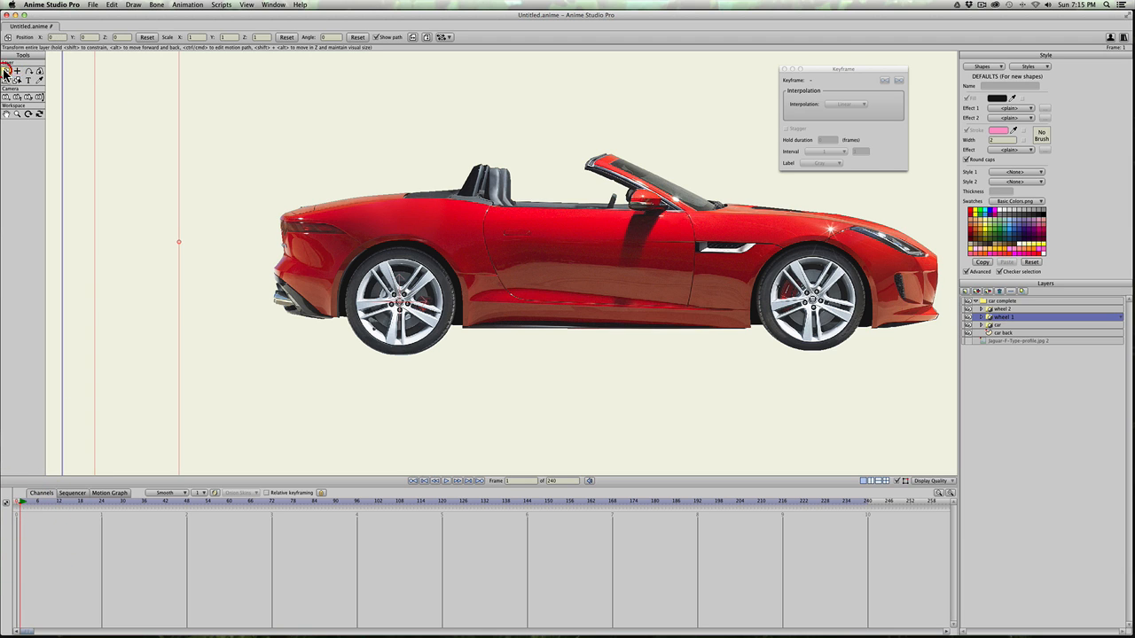
{"action": "scroll", "coordinate": [158, 169], "scroll_direction": "down", "scroll_amount": 3}
{"action": "left_click", "coordinate": [302, 214]}
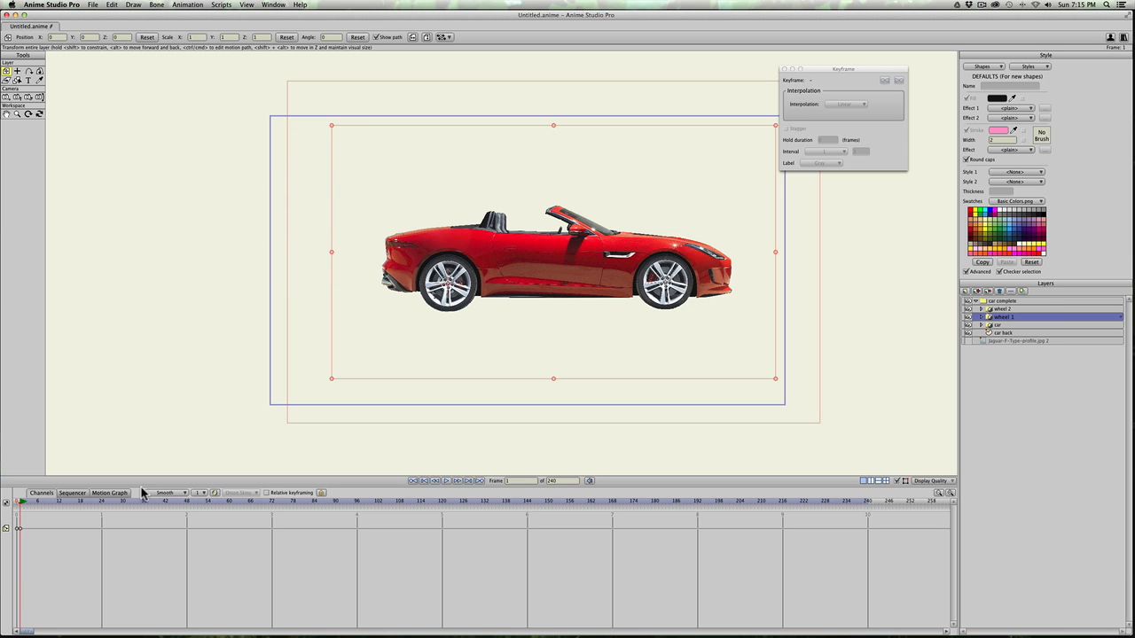
{"action": "left_click", "coordinate": [61, 502]}
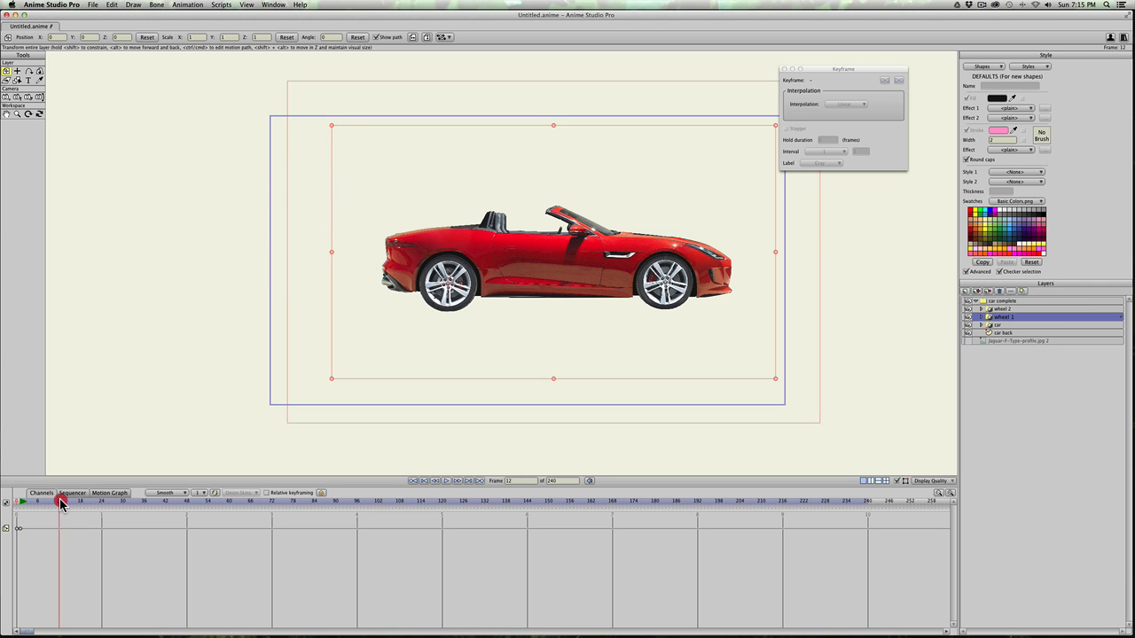
{"action": "left_click", "coordinate": [321, 136]}
{"action": "left_click_drag", "start_coordinate": [321, 135], "coordinate": [316, 115]}
{"action": "left_click", "coordinate": [332, 38]}
{"action": "left_click", "coordinate": [236, 32]}
{"action": "type", "text": "-359"}
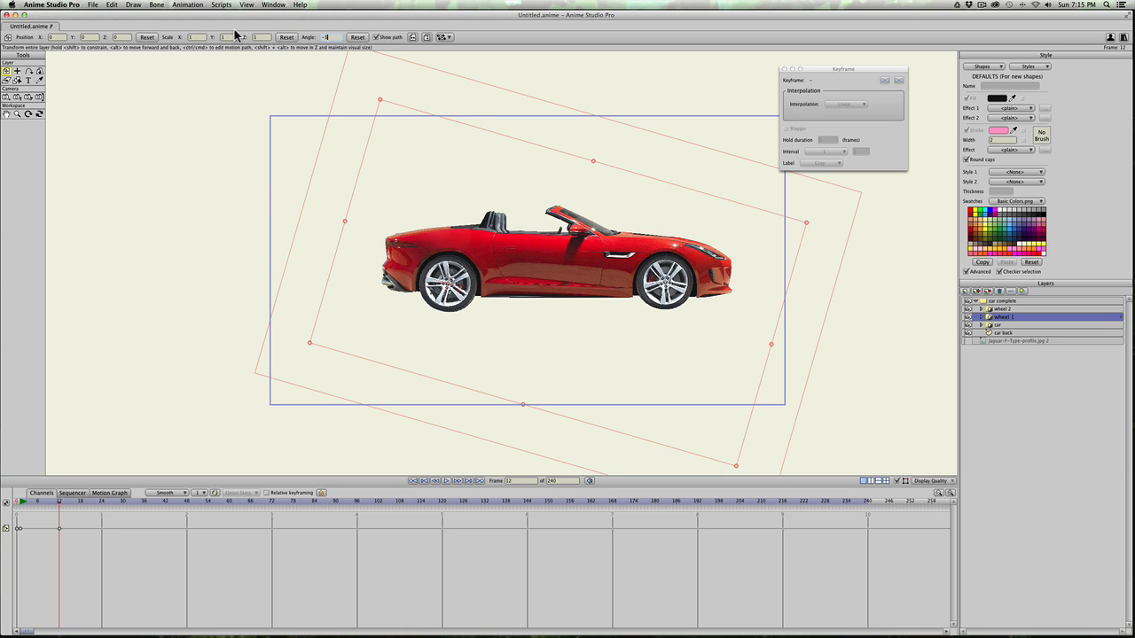
{"action": "left_click", "coordinate": [287, 37]}
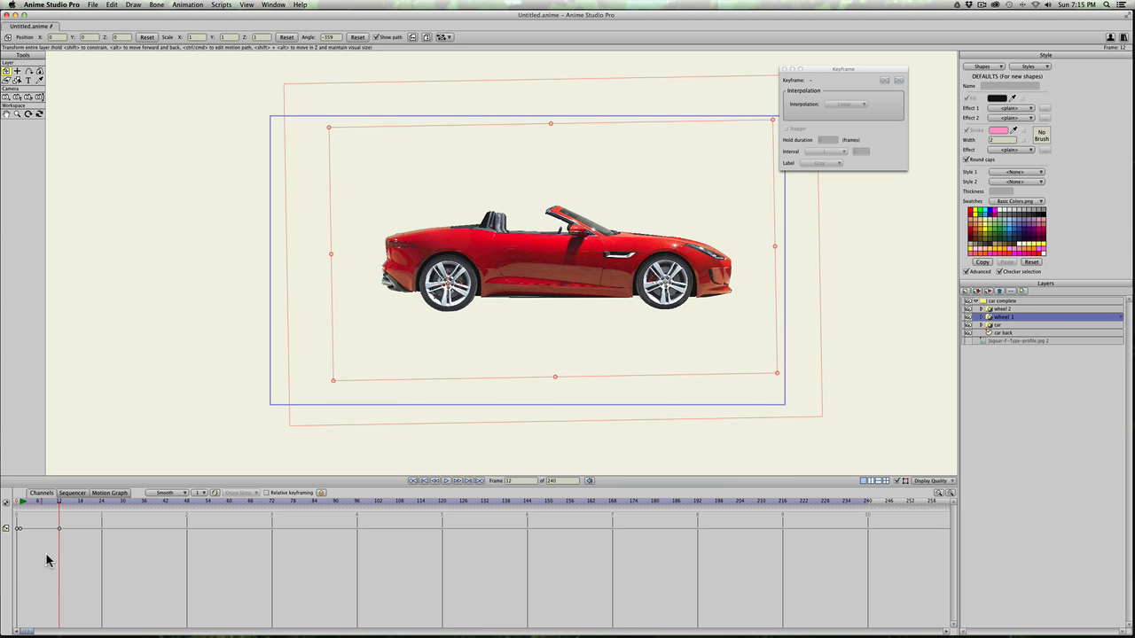
Step: Set wheel 1's frame 12 keyframe to Cycle back to absolute frame 1, and its frame 1 keyframe to Linear interpolation
{"action": "right_click", "coordinate": [61, 530]}
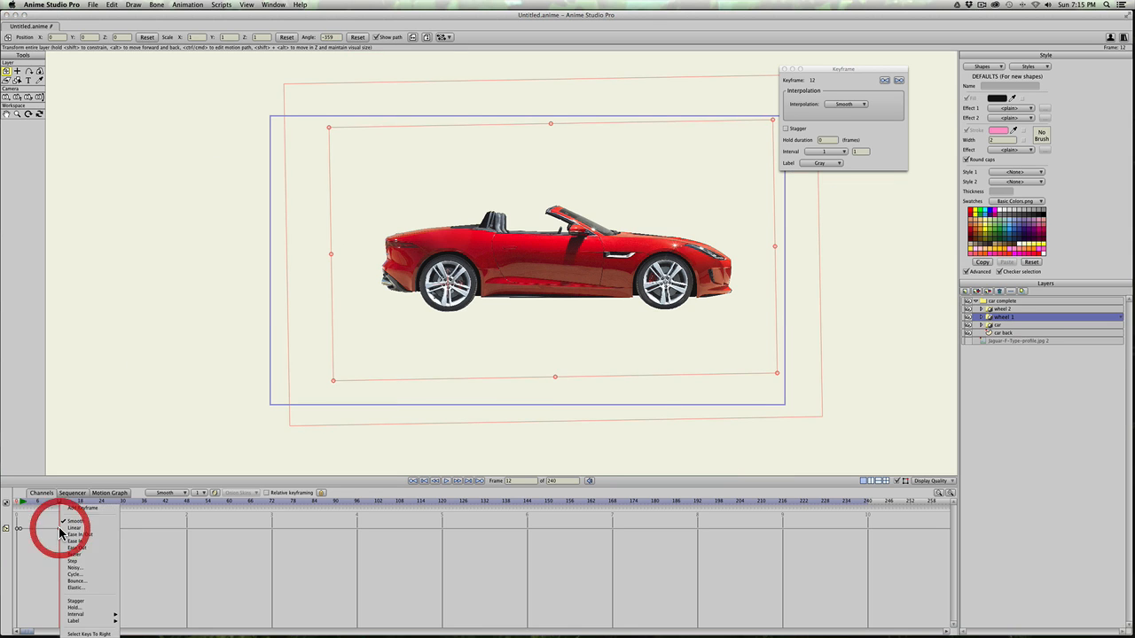
{"action": "left_click", "coordinate": [75, 576]}
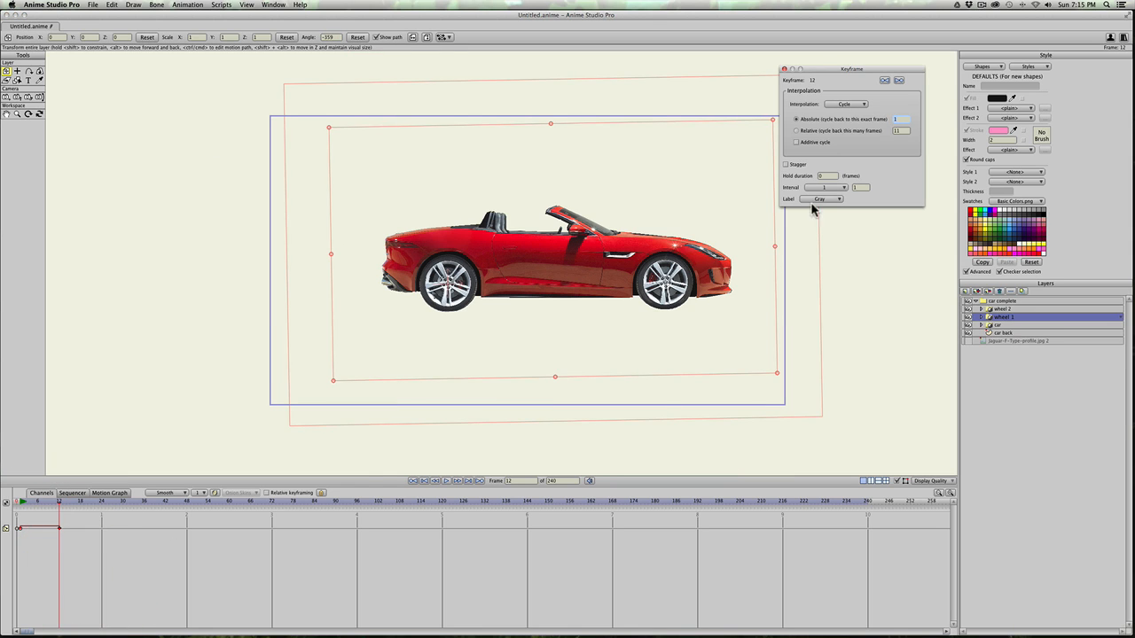
{"action": "right_click", "coordinate": [21, 530]}
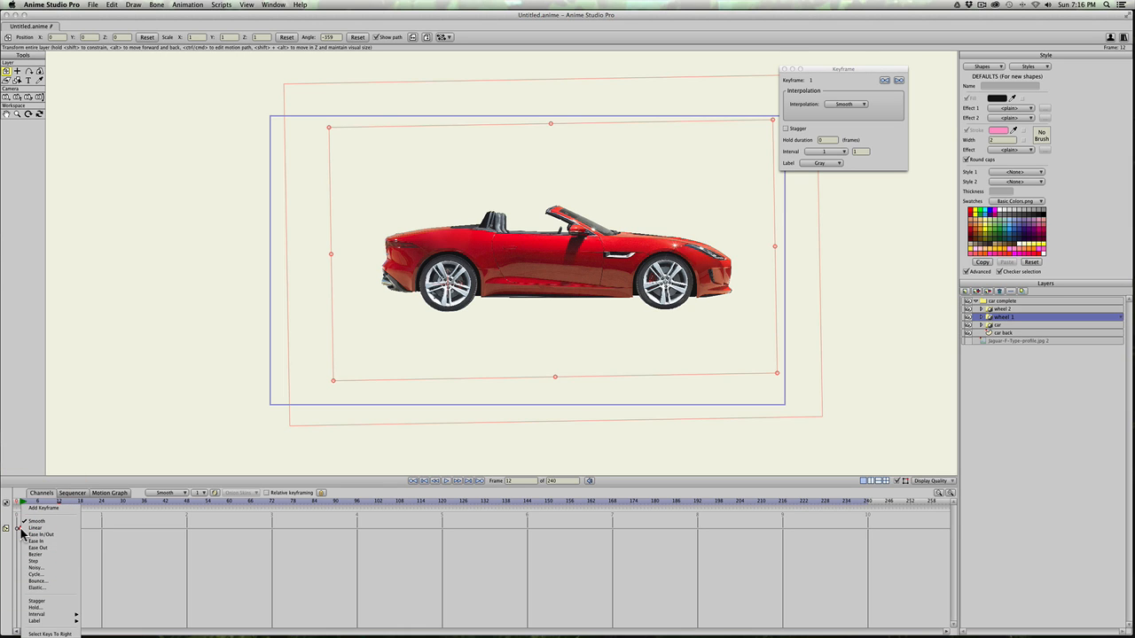
{"action": "left_click", "coordinate": [27, 528]}
{"action": "mouse_move", "coordinate": [23, 505]}
{"action": "left_mouse_down"}
{"action": "mouse_move", "coordinate": [146, 500]}
{"action": "mouse_move", "coordinate": [4, 501]}
{"action": "left_mouse_up"}
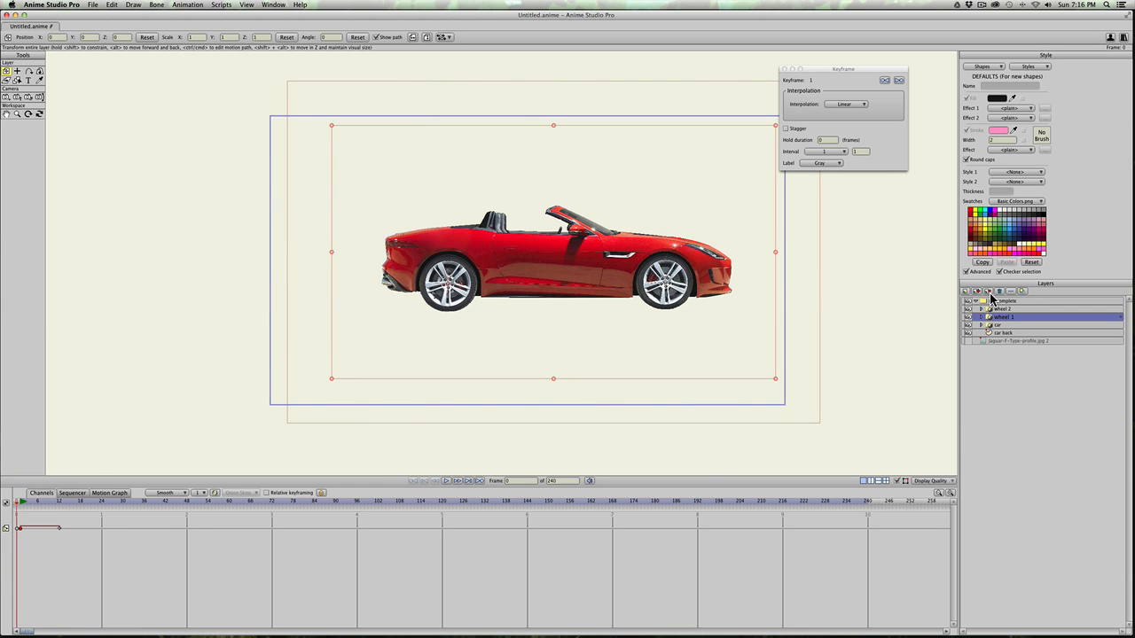
Step: Play the animation to check both wheels' looping spin, stop it, and return to frame 0
{"action": "left_click", "coordinate": [46, 500]}
{"action": "left_click", "coordinate": [22, 503]}
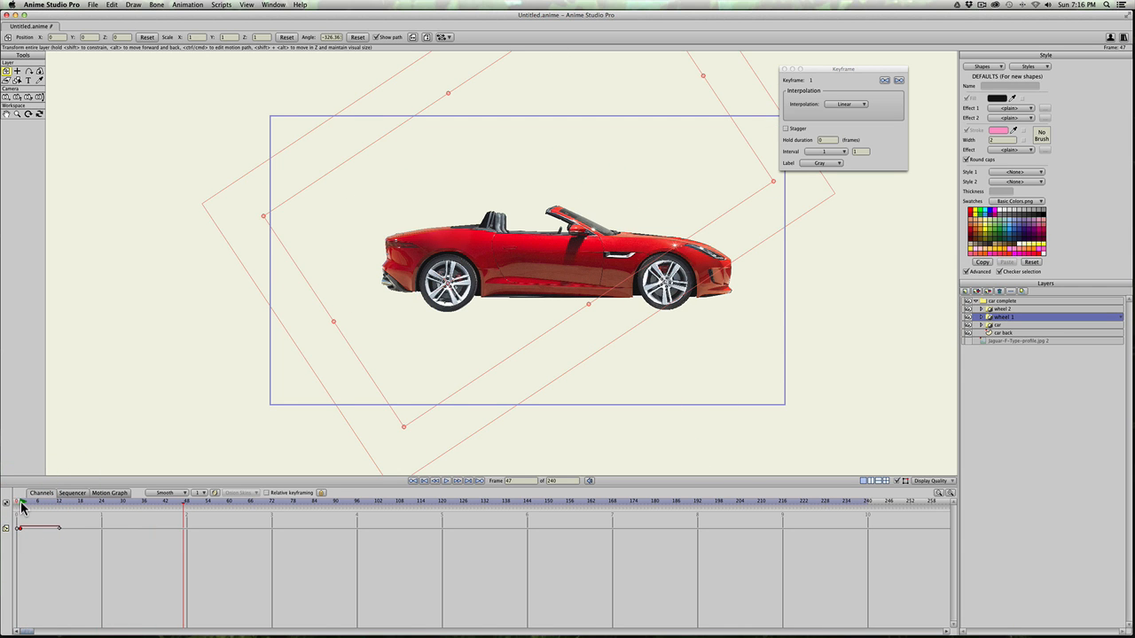
{"action": "left_click", "coordinate": [22, 501]}
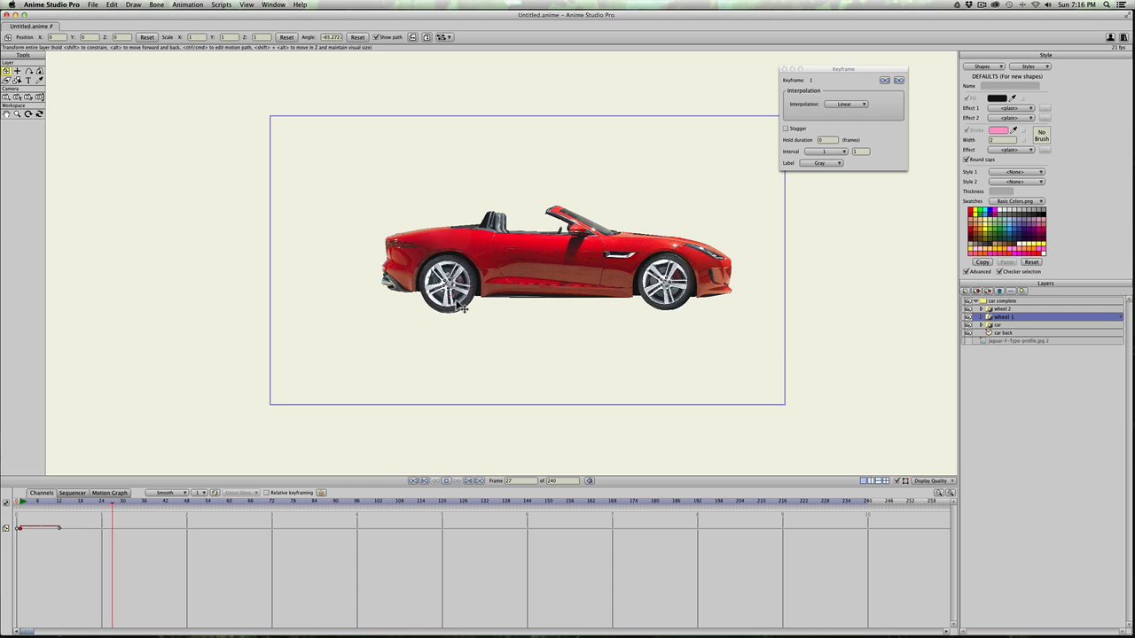
{"action": "left_click", "coordinate": [29, 501]}
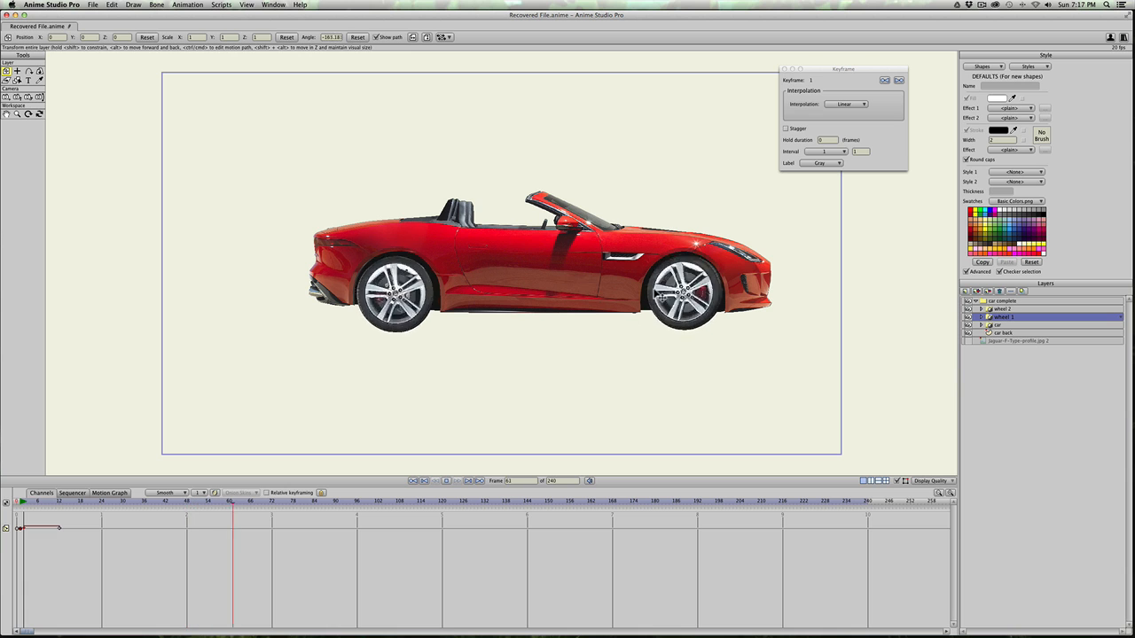
{"action": "key", "text": "space"}
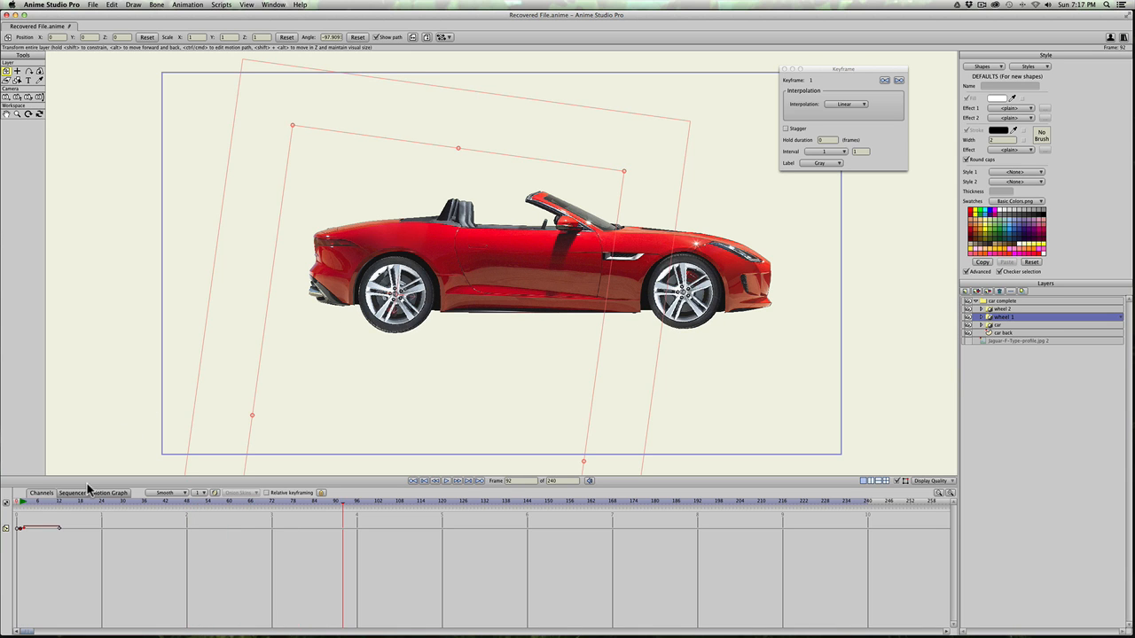
{"action": "left_click", "coordinate": [16, 503]}
{"action": "scroll", "coordinate": [336, 288], "scroll_direction": "down", "scroll_amount": 4}
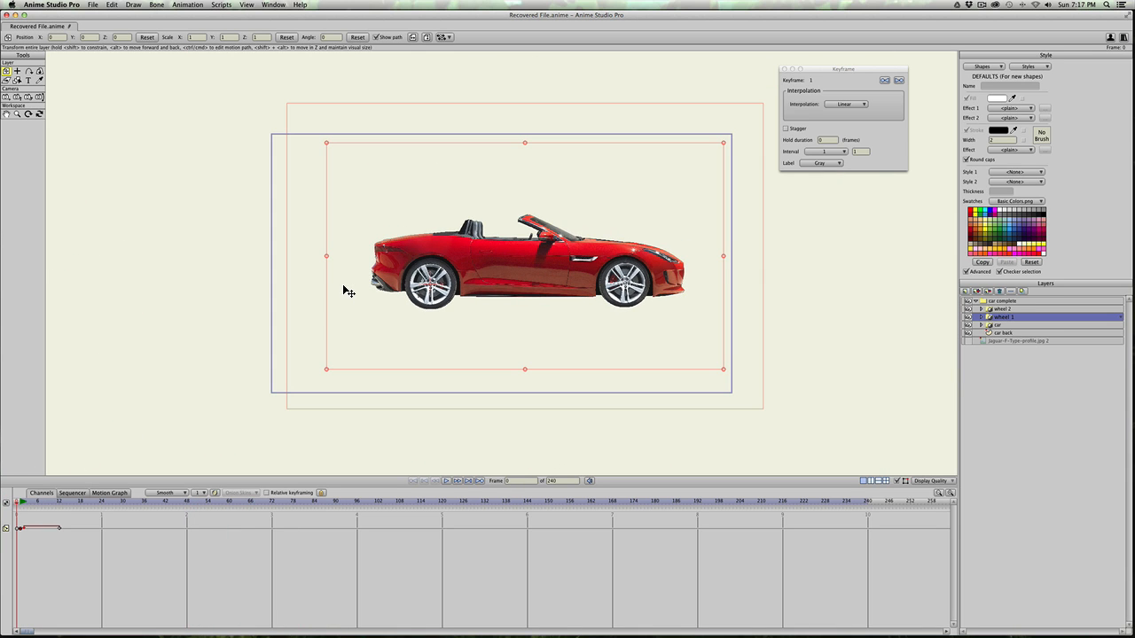
{"action": "left_click_drag", "start_coordinate": [14, 505], "coordinate": [2, 464]}
Step: Collapse the car complete group, move it partly out of the frame's left side, and preview the animation
{"action": "left_click", "coordinate": [1002, 300]}
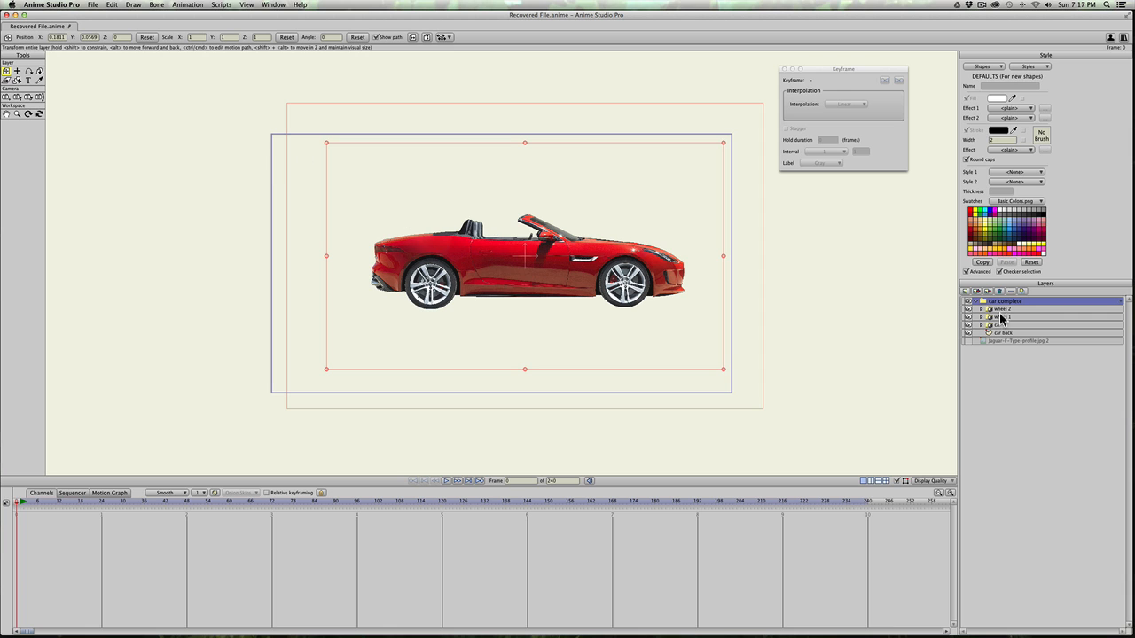
{"action": "left_click", "coordinate": [975, 302]}
{"action": "left_click_drag", "start_coordinate": [411, 292], "coordinate": [149, 344]}
{"action": "key", "text": "space"}
{"action": "key", "text": "space"}
{"action": "scroll", "coordinate": [668, 280], "scroll_direction": "down", "scroll_amount": 2}
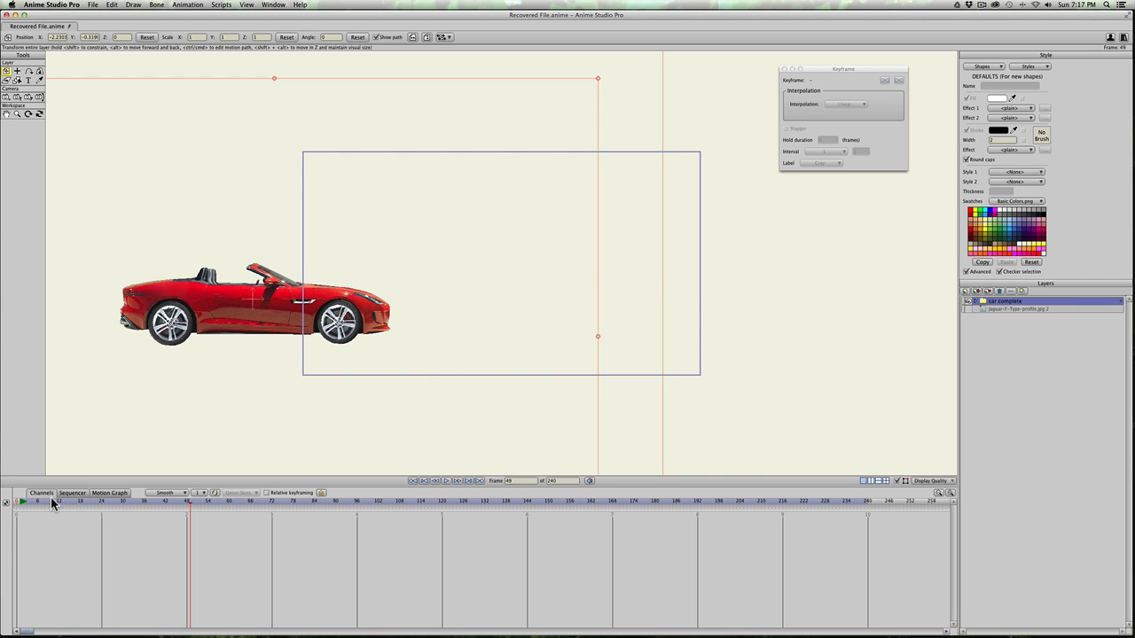
Step: At frame 0, scale car complete to about 0.9254 and move it fully outside the frame's left edge, about X -3.255, Y -0.4772
{"action": "left_click", "coordinate": [17, 503]}
{"action": "scroll", "coordinate": [307, 234], "scroll_direction": "down", "scroll_amount": 2}
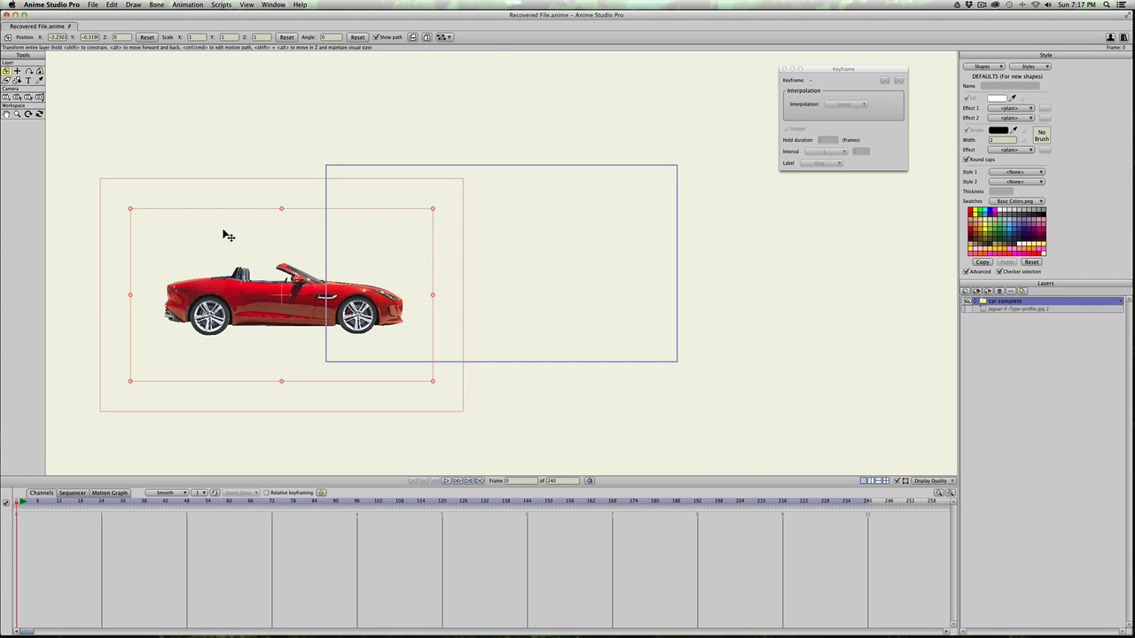
{"action": "mouse_move", "coordinate": [131, 211]}
{"action": "left_mouse_down"}
{"action": "mouse_move", "coordinate": [256, 263]}
{"action": "mouse_move", "coordinate": [122, 241]}
{"action": "mouse_move", "coordinate": [120, 226]}
{"action": "mouse_move", "coordinate": [141, 216]}
{"action": "left_mouse_up"}
{"action": "left_click_drag", "start_coordinate": [255, 295], "coordinate": [155, 310]}
Step: Keyframe car complete driving straight across the frame from frame 1 to past the right edge at frame 97, and play the result
{"action": "left_click", "coordinate": [20, 502]}
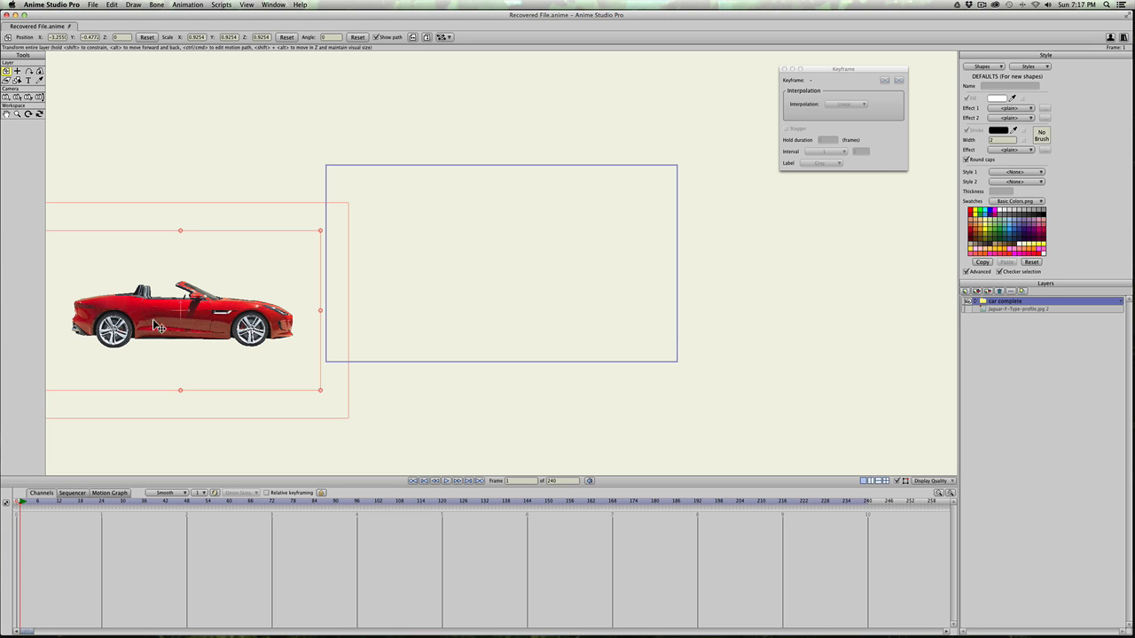
{"action": "left_click", "coordinate": [281, 309]}
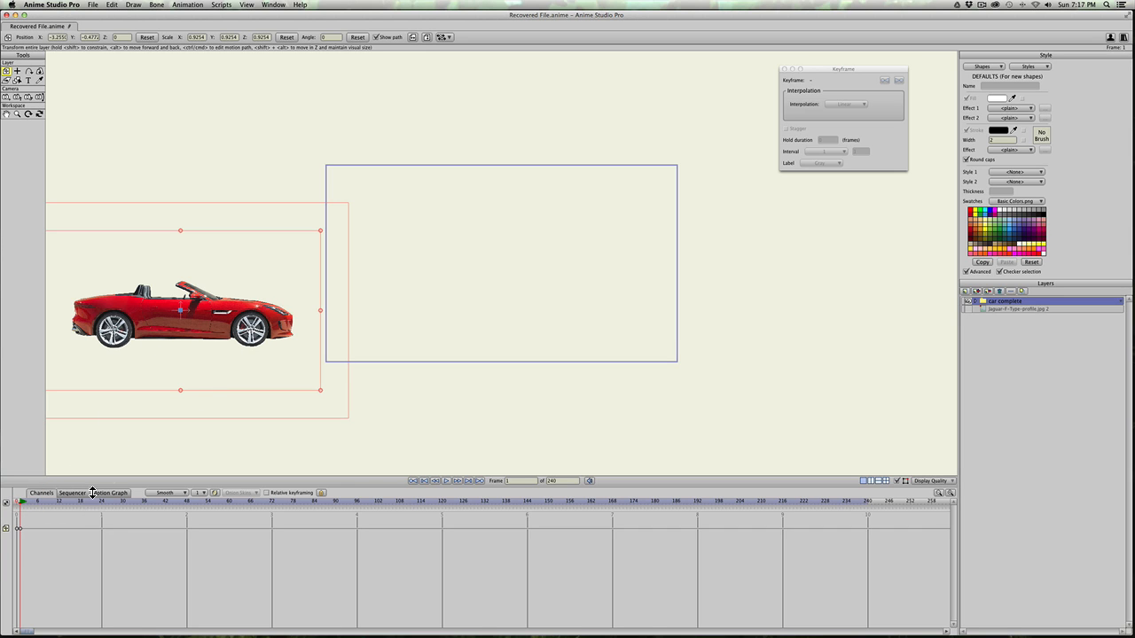
{"action": "left_click_drag", "start_coordinate": [189, 502], "coordinate": [359, 502]}
{"action": "left_click_drag", "start_coordinate": [190, 343], "coordinate": [852, 343]}
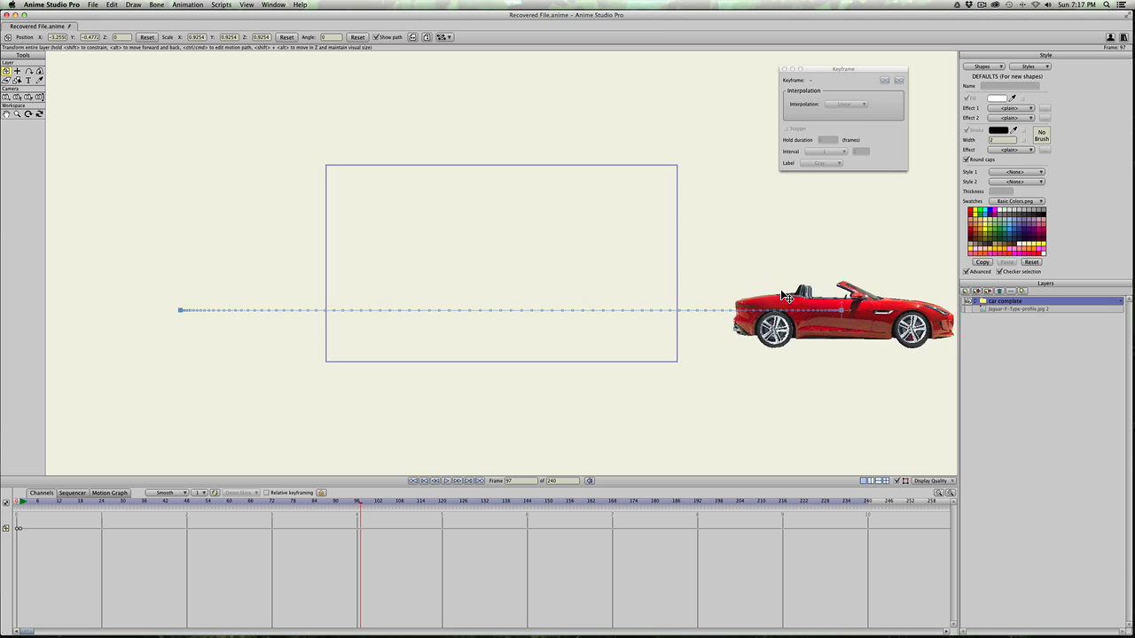
{"action": "left_click", "coordinate": [20, 503]}
{"action": "key", "text": "space"}
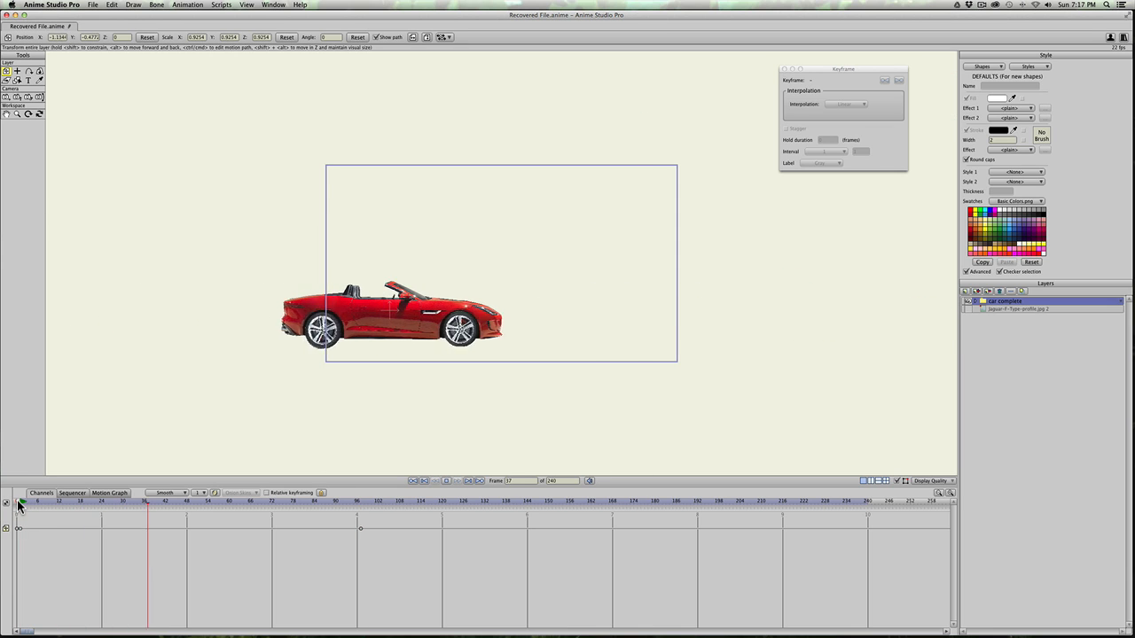
{"action": "key", "text": "space"}
Step: Delete all of car complete's position keyframes and hide the layer
{"action": "left_click_drag", "start_coordinate": [384, 539], "coordinate": [4, 504]}
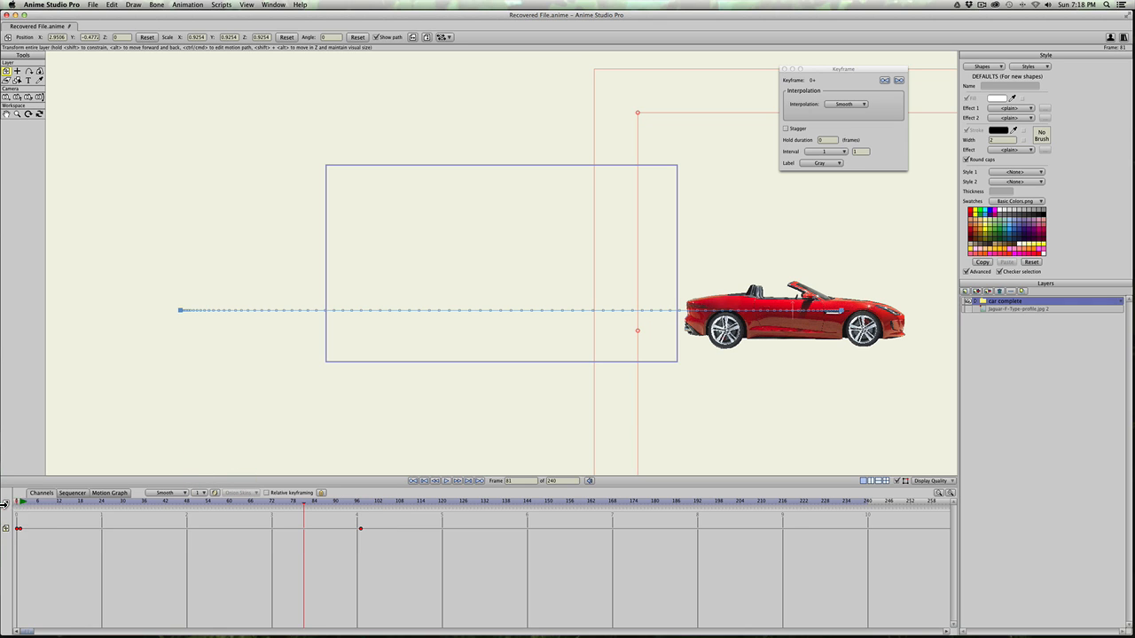
{"action": "key", "text": "Delete"}
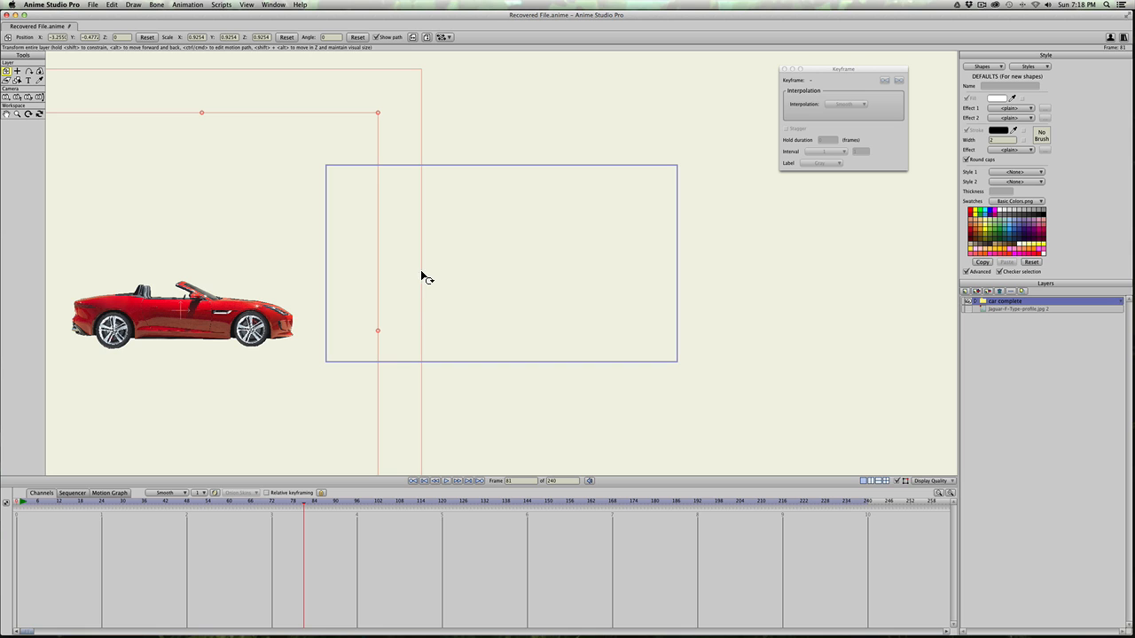
{"action": "left_click", "coordinate": [968, 301]}
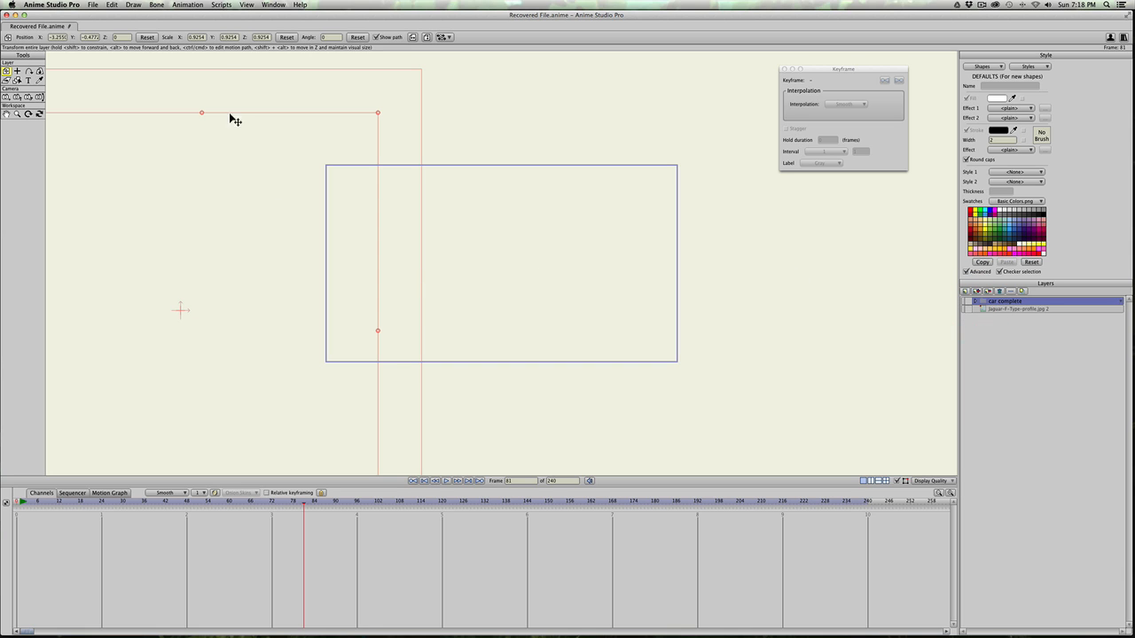
{"action": "left_click", "coordinate": [86, 4]}
{"action": "left_click", "coordinate": [895, 310]}
{"action": "left_click", "coordinate": [964, 290]}
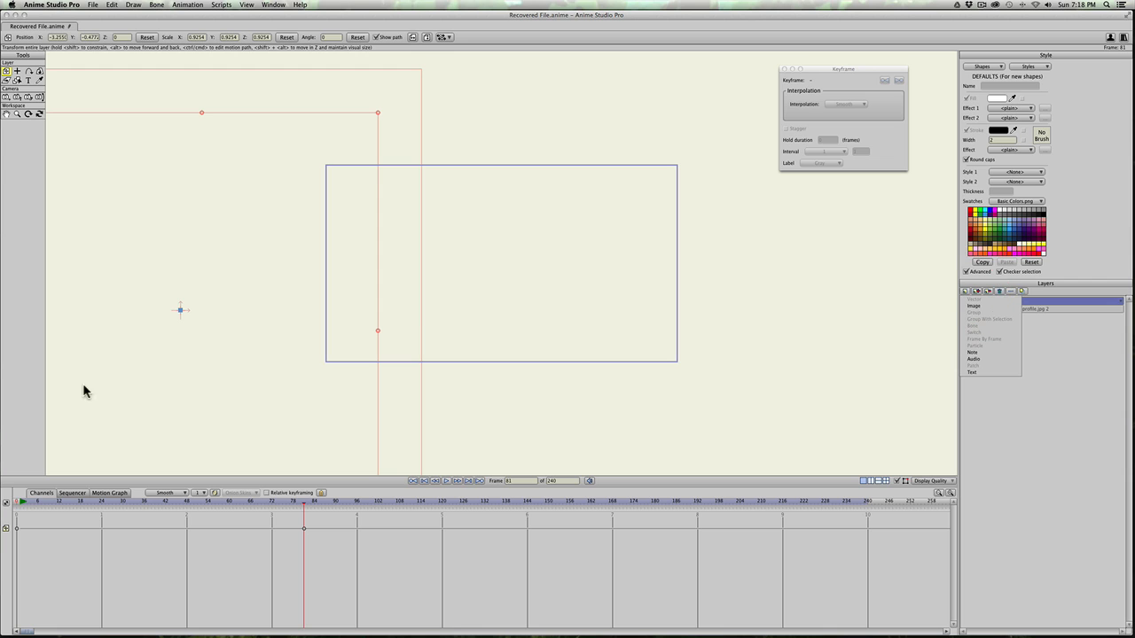
Step: Return to frame 0 and delete the stray keyframes from the car complete layer
{"action": "left_click_drag", "start_coordinate": [23, 502], "coordinate": [2, 502]}
{"action": "left_click_drag", "start_coordinate": [365, 546], "coordinate": [99, 531]}
{"action": "left_click_drag", "start_coordinate": [238, 557], "coordinate": [2, 532]}
{"action": "key", "text": "Delete"}
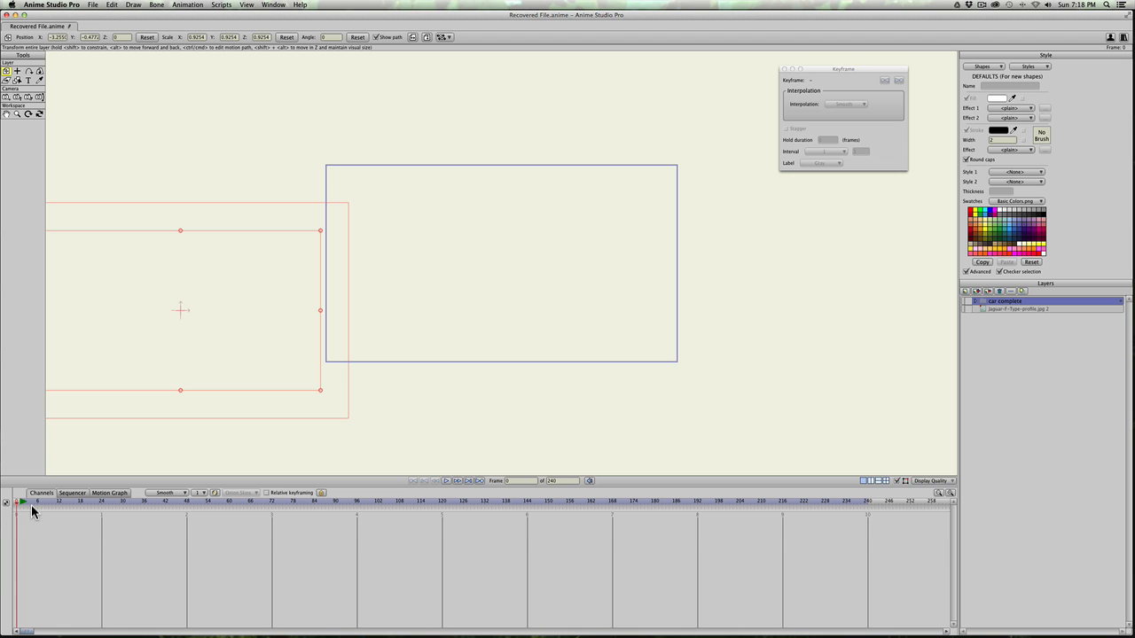
Step: Add an image layer from the Desktop photo of actor Will Smith
{"action": "left_click", "coordinate": [964, 292]}
{"action": "left_click", "coordinate": [968, 307]}
{"action": "left_click", "coordinate": [483, 149]}
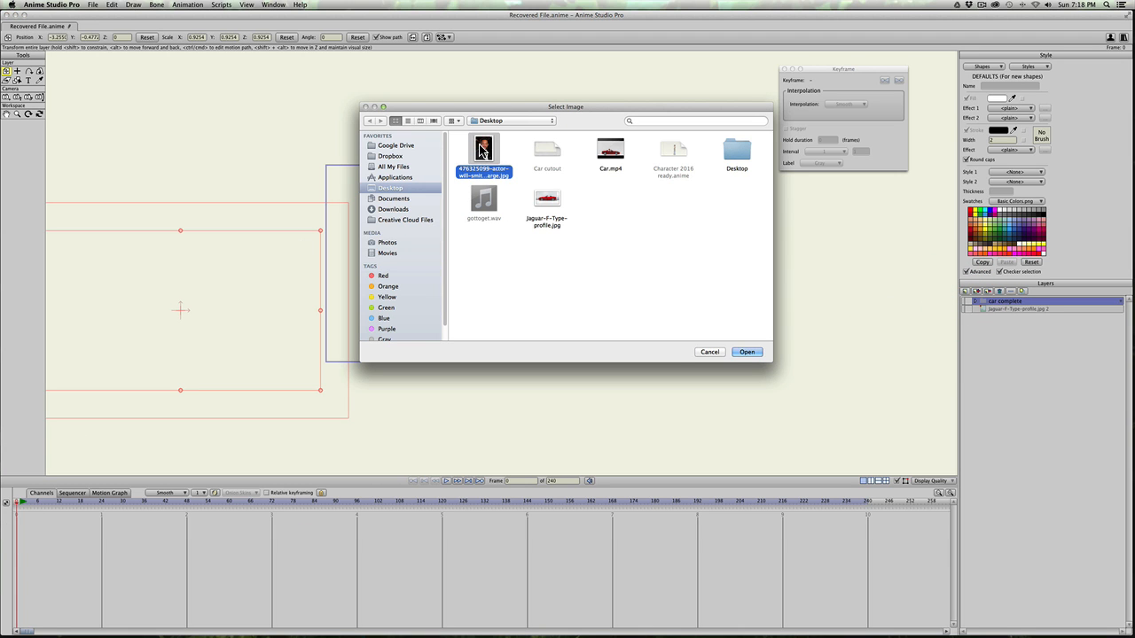
{"action": "left_click", "coordinate": [747, 352]}
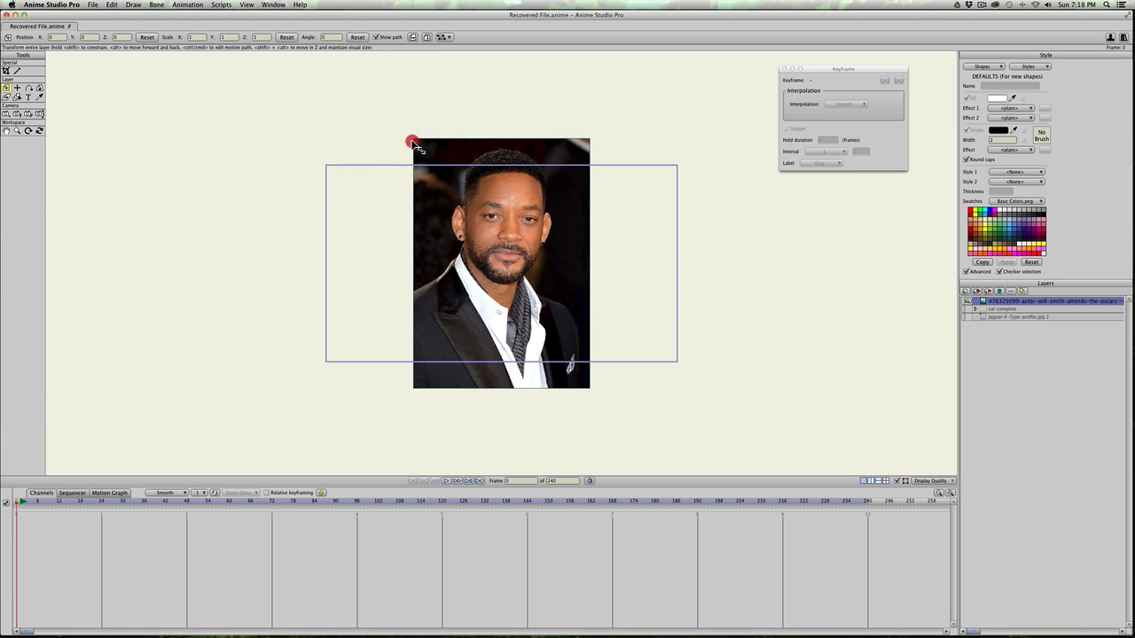
Step: Scale the portrait photo down uniformly to about 0.6297 so it fits inside the frame
{"action": "left_click_drag", "start_coordinate": [412, 138], "coordinate": [435, 170]}
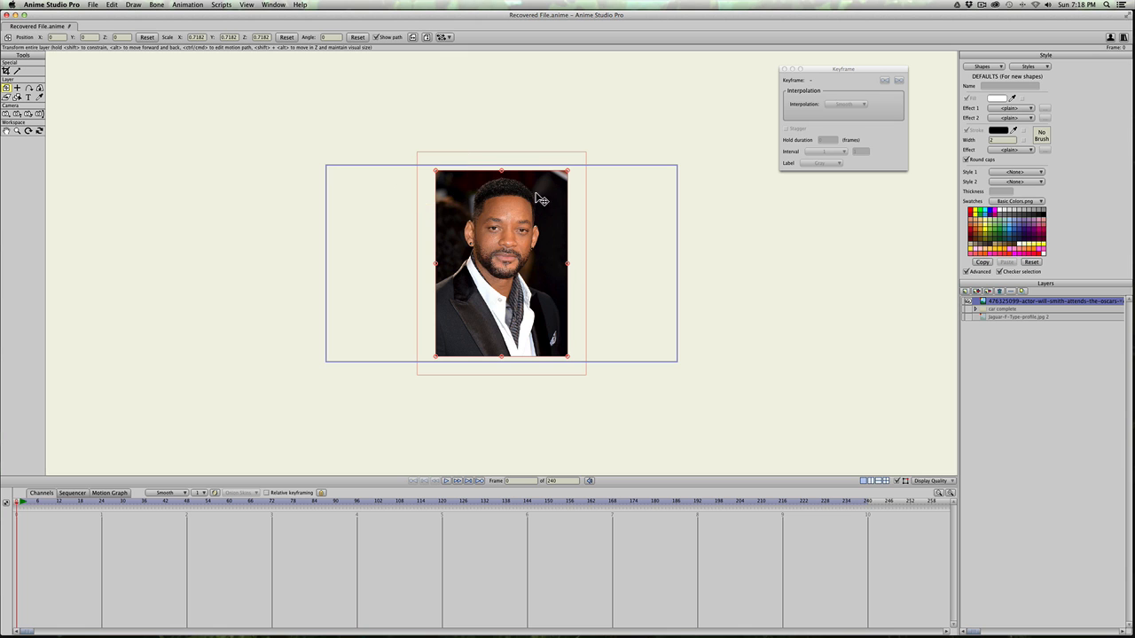
{"action": "scroll", "coordinate": [455, 179], "scroll_direction": "up", "scroll_amount": 5}
{"action": "scroll", "coordinate": [455, 180], "scroll_direction": "down", "scroll_amount": 3}
{"action": "scroll", "coordinate": [424, 210], "scroll_direction": "down", "scroll_amount": 1}
{"action": "left_click_drag", "start_coordinate": [353, 94], "coordinate": [370, 119]}
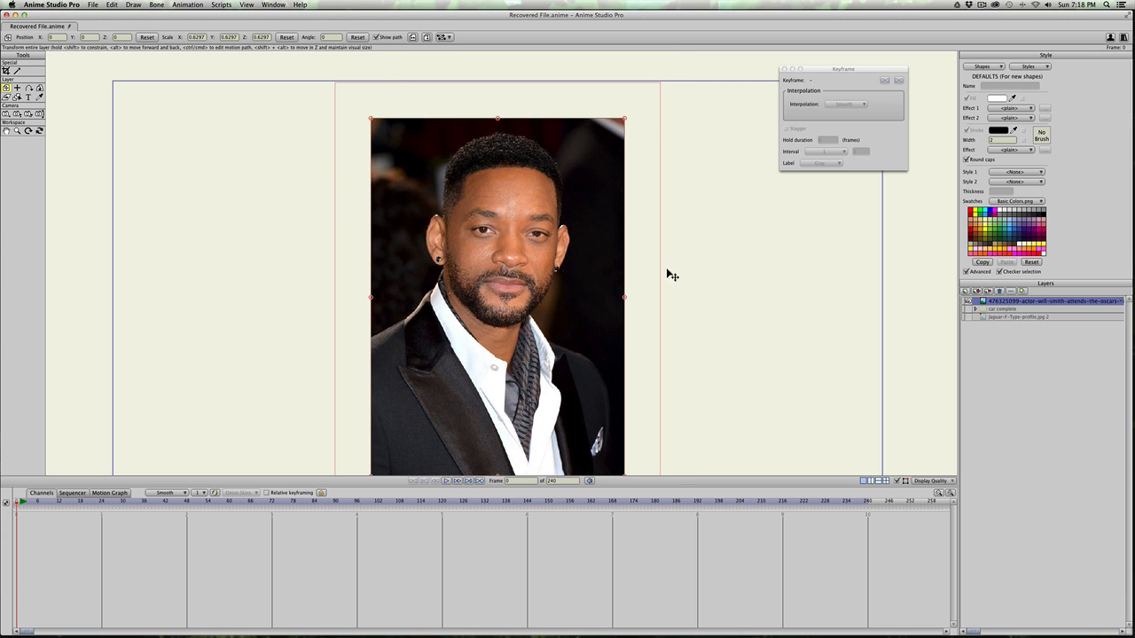
Step: Rename the portrait image layer as "will smith"
{"action": "double_click", "coordinate": [1042, 297]}
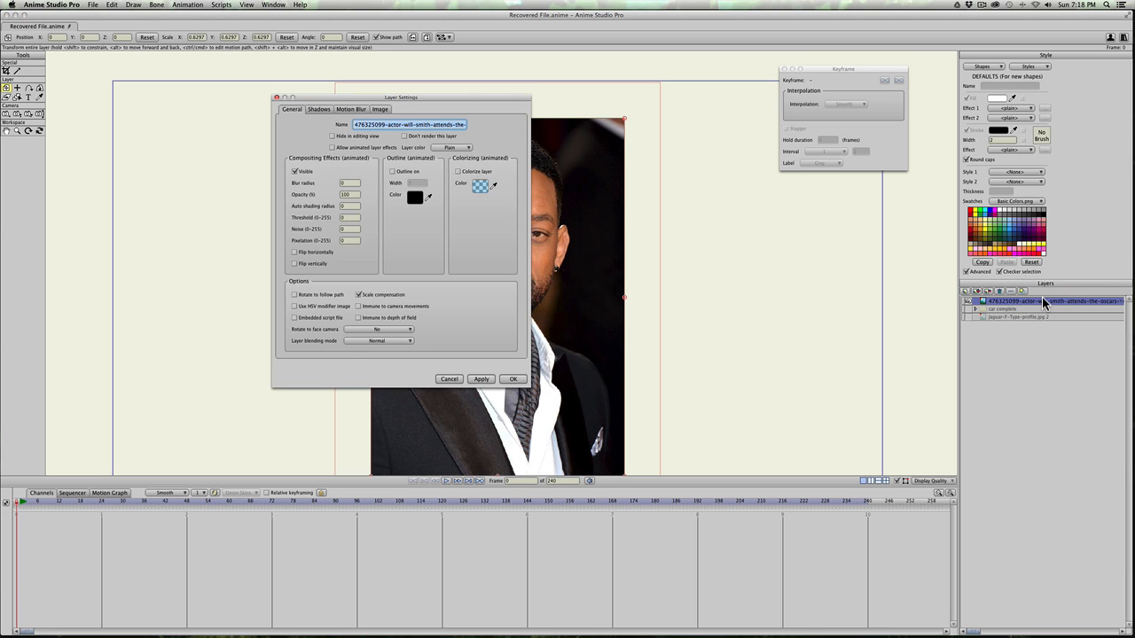
{"action": "type", "text": "will"}
{"action": "key", "text": "Return"}
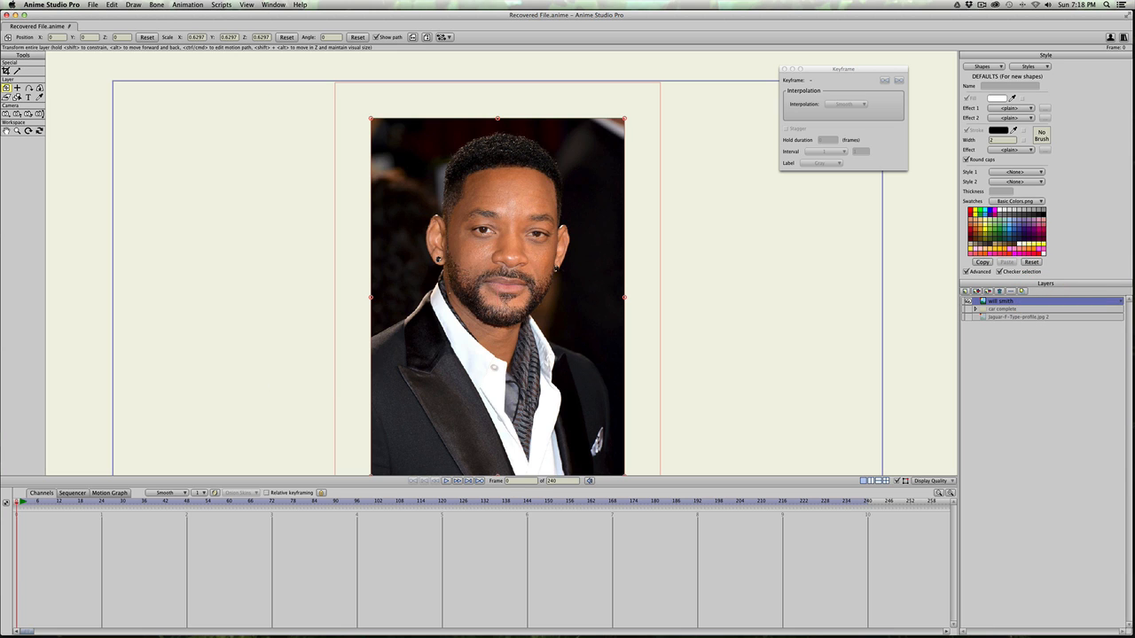
Step: Add a vector layer above the will smith layer and name it "will head"
{"action": "left_click", "coordinate": [967, 300]}
{"action": "left_click", "coordinate": [991, 313]}
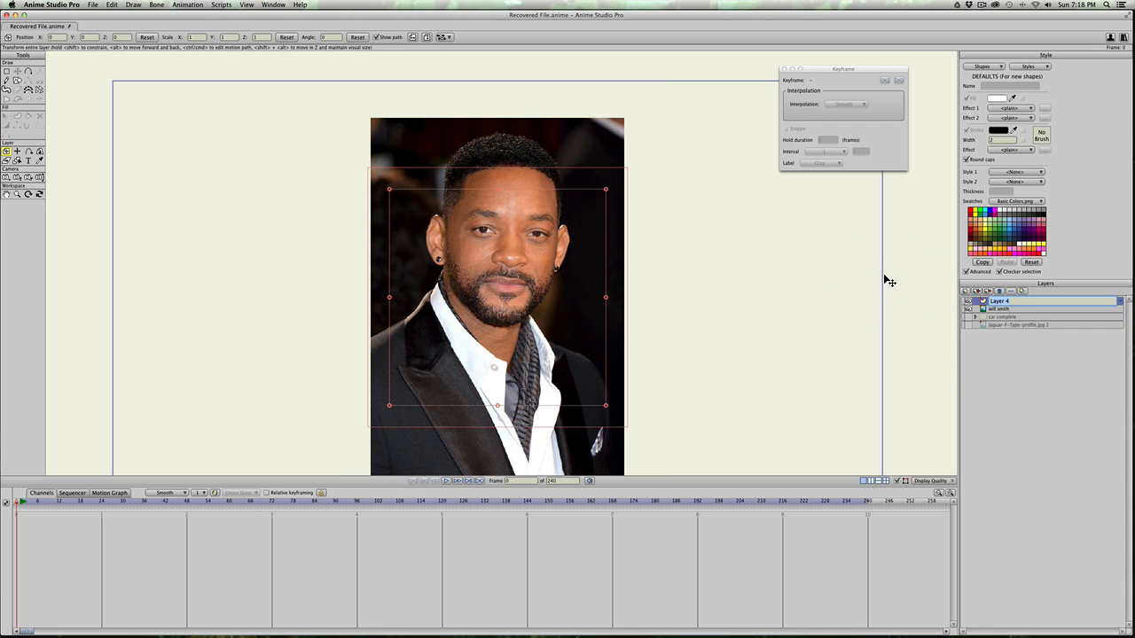
{"action": "type", "text": "will head"}
{"action": "key", "text": "Return"}
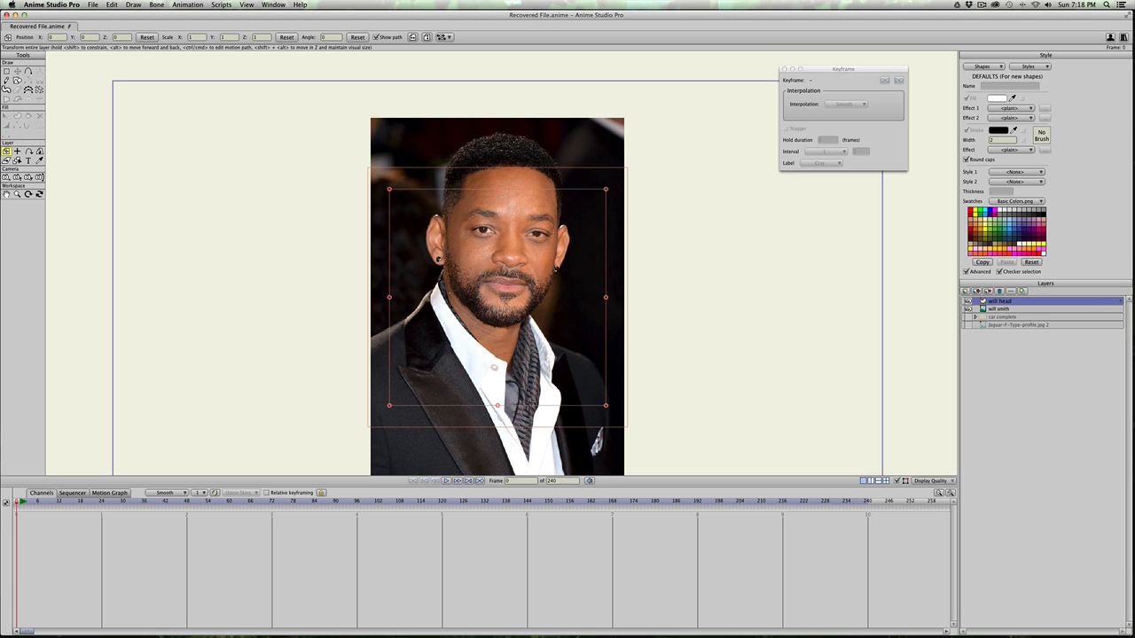
Step: Move the will head layer beneath will smith, and place both inside a new group layer named "will"
{"action": "left_click_drag", "start_coordinate": [1013, 306], "coordinate": [1006, 314]}
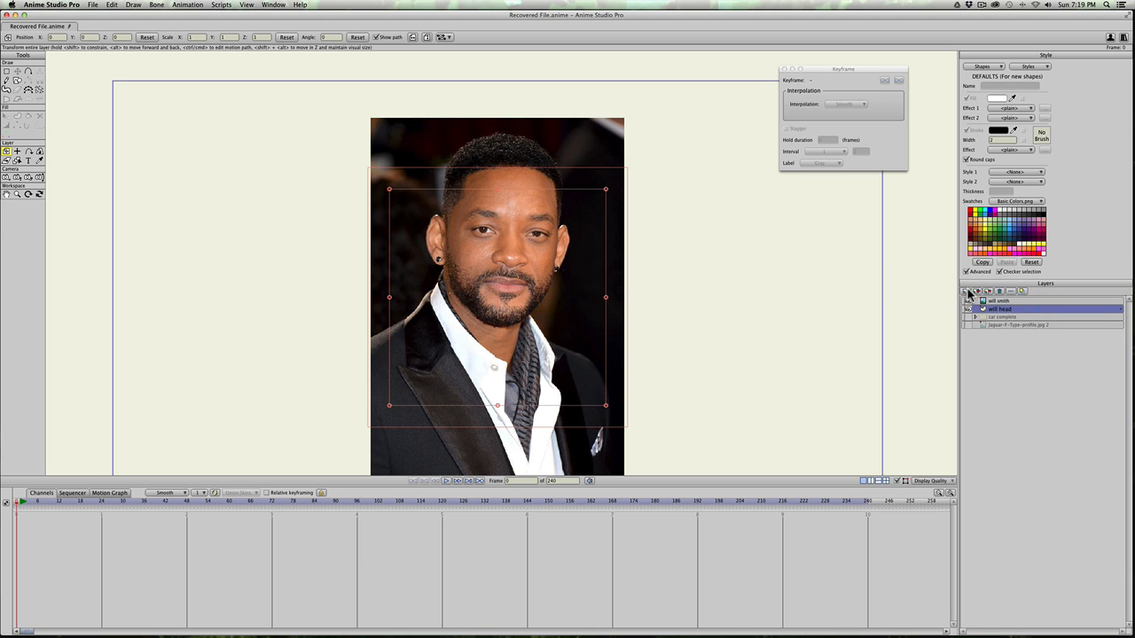
{"action": "left_click", "coordinate": [969, 292]}
{"action": "left_click", "coordinate": [984, 327]}
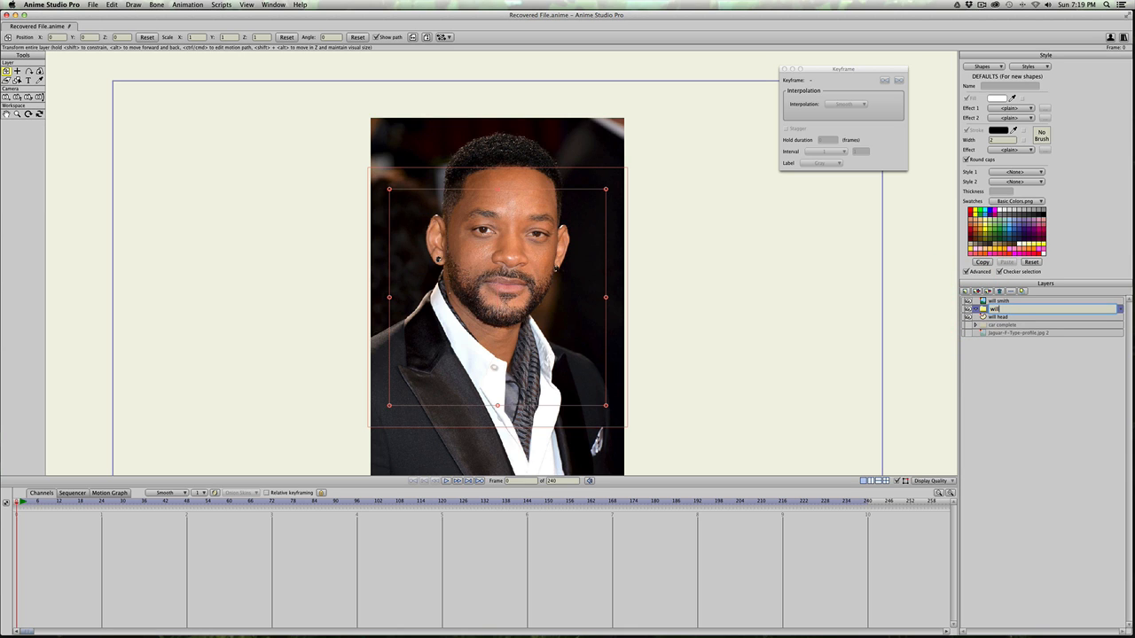
{"action": "type", "text": "will"}
{"action": "key", "text": "Return"}
{"action": "mouse_move", "coordinate": [1011, 301]}
{"action": "left_mouse_down"}
{"action": "mouse_move", "coordinate": [1007, 327]}
{"action": "mouse_move", "coordinate": [1003, 300]}
{"action": "mouse_move", "coordinate": [1012, 304]}
{"action": "left_mouse_up"}
{"action": "left_click", "coordinate": [1009, 303]}
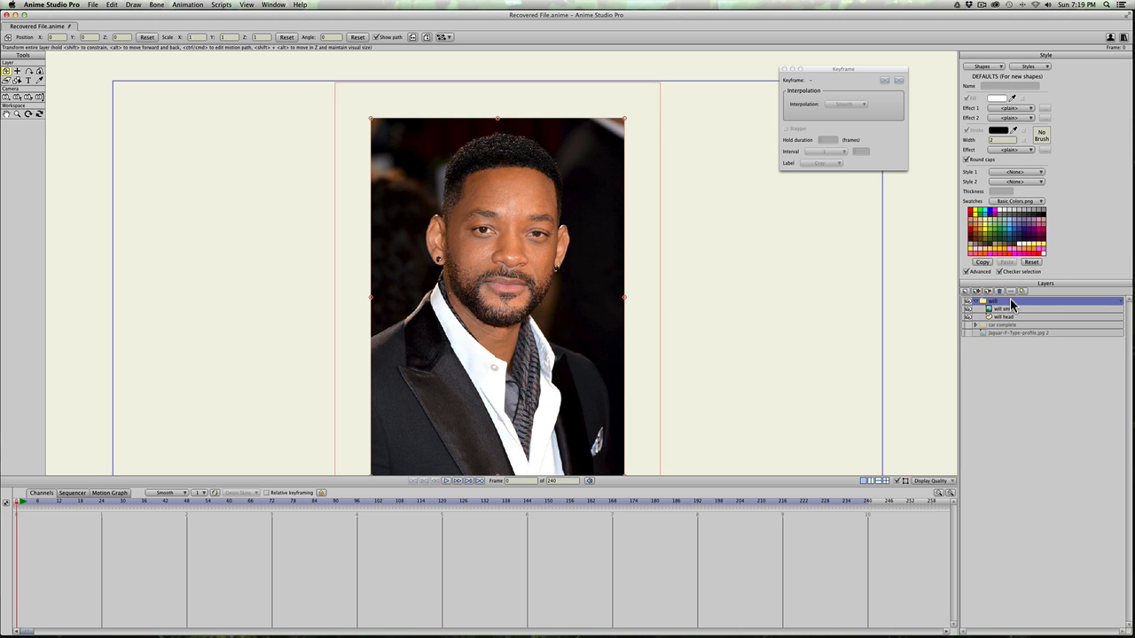
Step: Set the will group's masking to Hide all
{"action": "double_click", "coordinate": [1005, 303]}
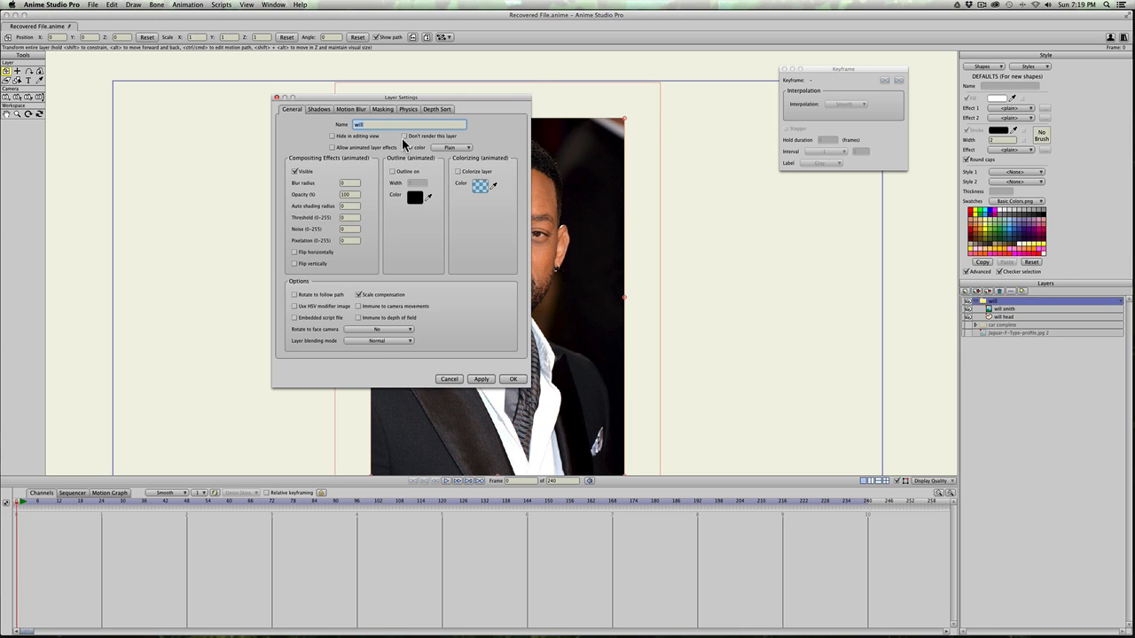
{"action": "left_click", "coordinate": [382, 110]}
{"action": "left_click", "coordinate": [481, 379]}
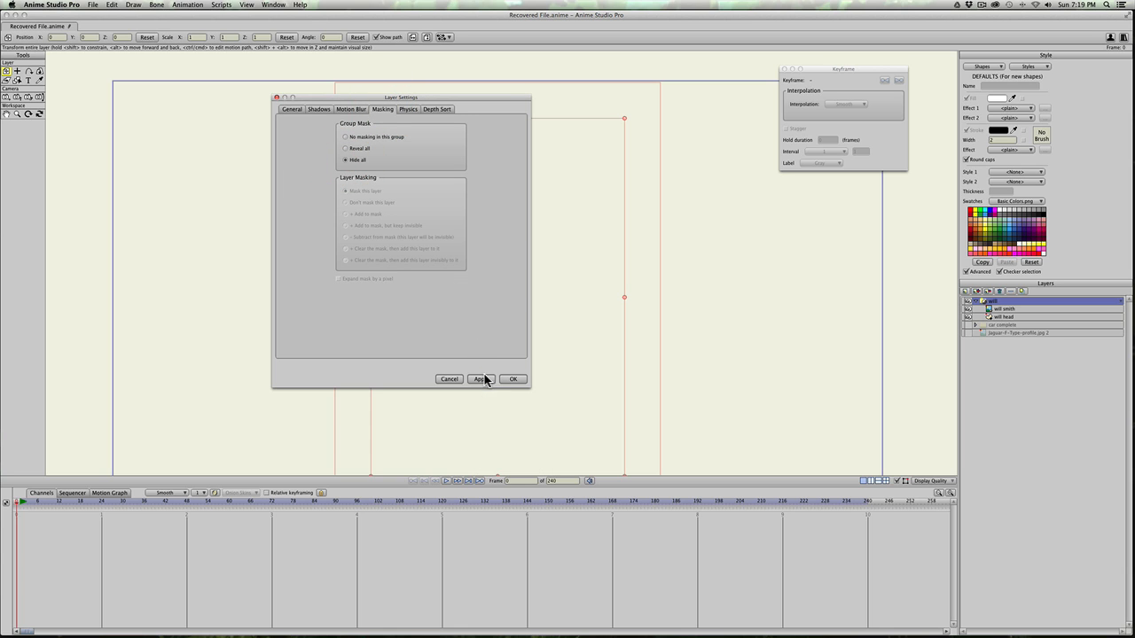
{"action": "left_click", "coordinate": [513, 379]}
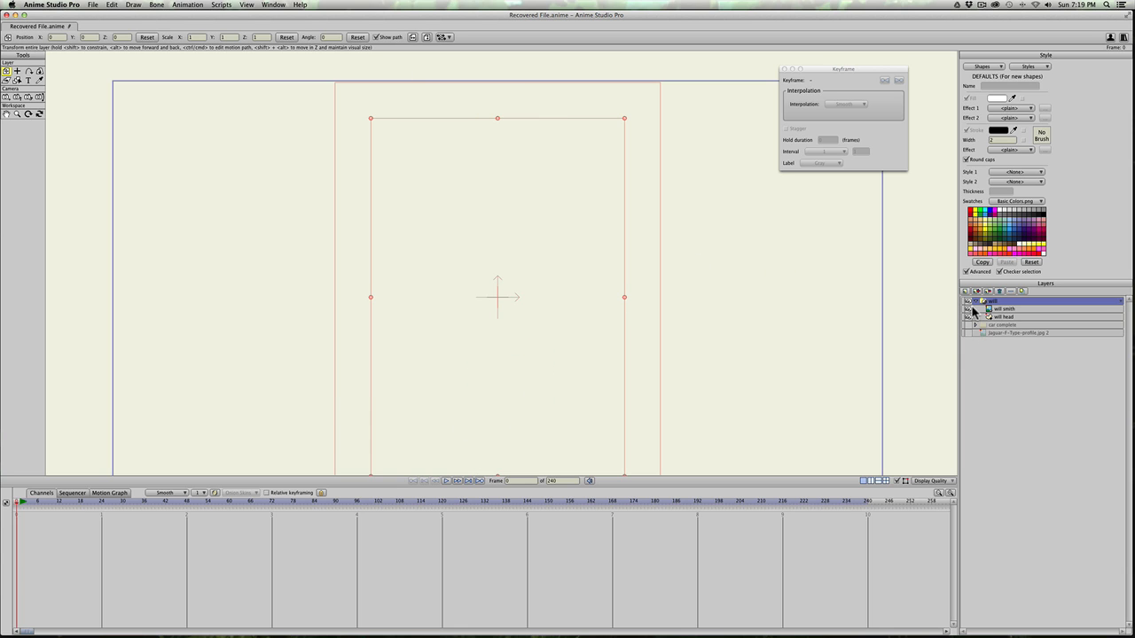
Step: Draw a narrow filled rectangle on the will head layer over the nose and mouth area as the mask shape
{"action": "left_click", "coordinate": [999, 317]}
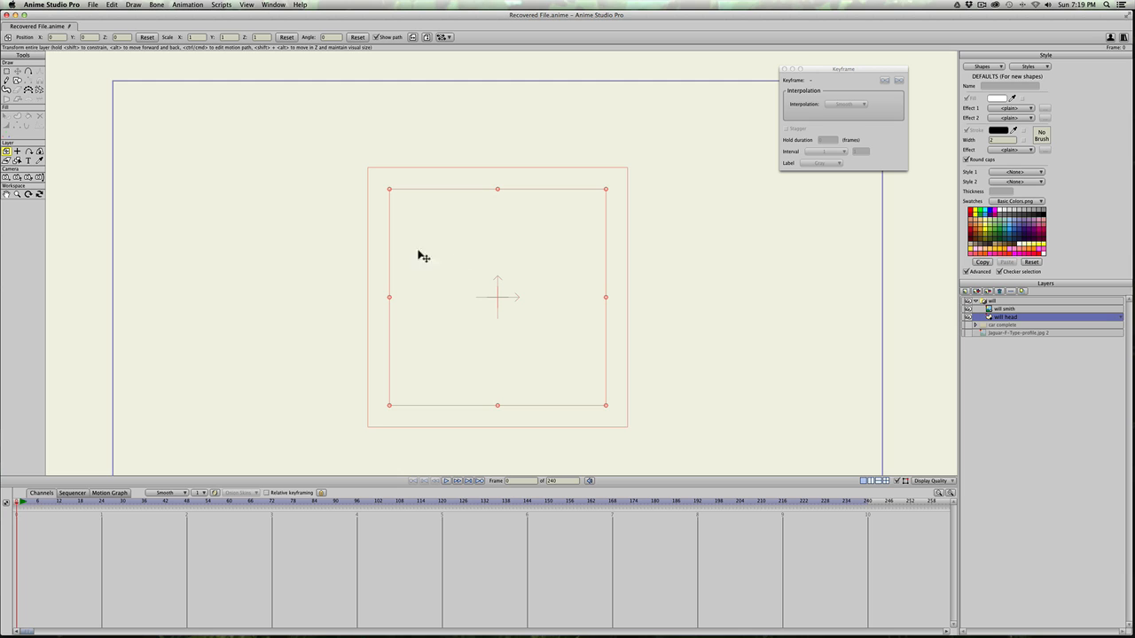
{"action": "scroll", "coordinate": [287, 219], "scroll_direction": "down", "scroll_amount": 1}
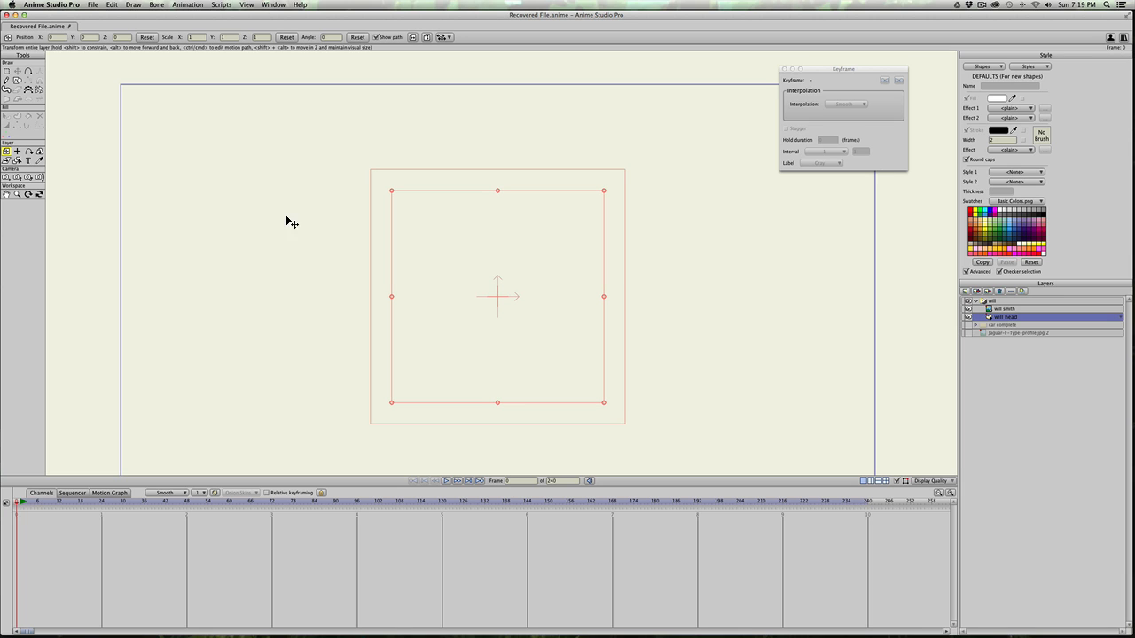
{"action": "left_click", "coordinate": [17, 79]}
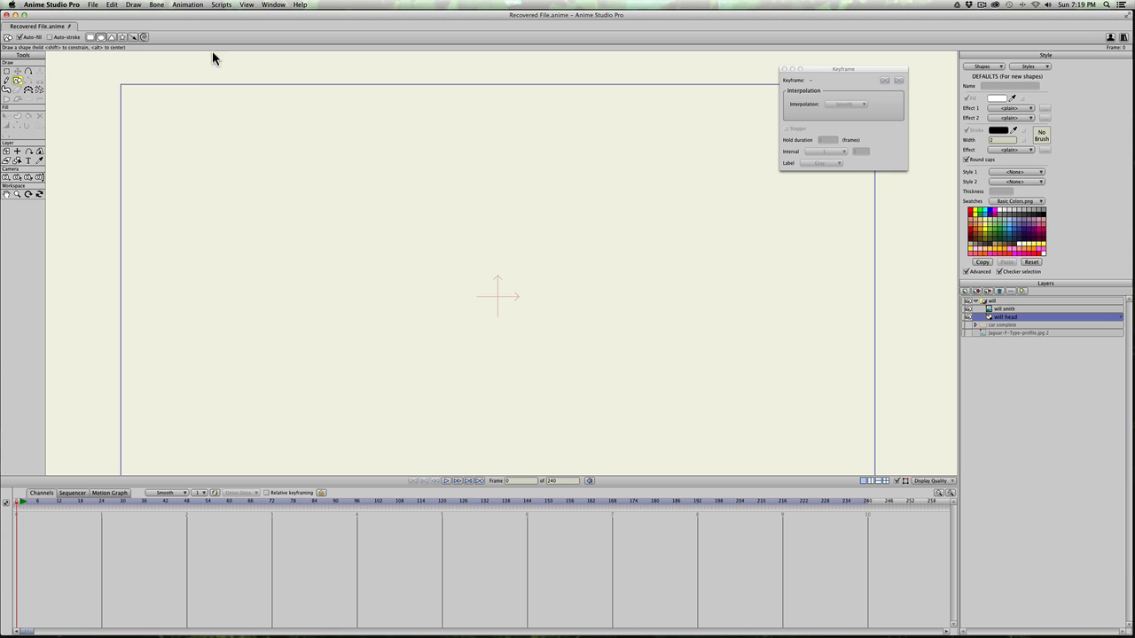
{"action": "mouse_move", "coordinate": [496, 229]}
{"action": "left_mouse_down"}
{"action": "mouse_move", "coordinate": [575, 360]}
{"action": "mouse_move", "coordinate": [519, 299]}
{"action": "mouse_move", "coordinate": [545, 355]}
{"action": "mouse_move", "coordinate": [536, 302]}
{"action": "left_mouse_up"}
{"action": "scroll", "coordinate": [424, 265], "scroll_direction": "down", "scroll_amount": 2}
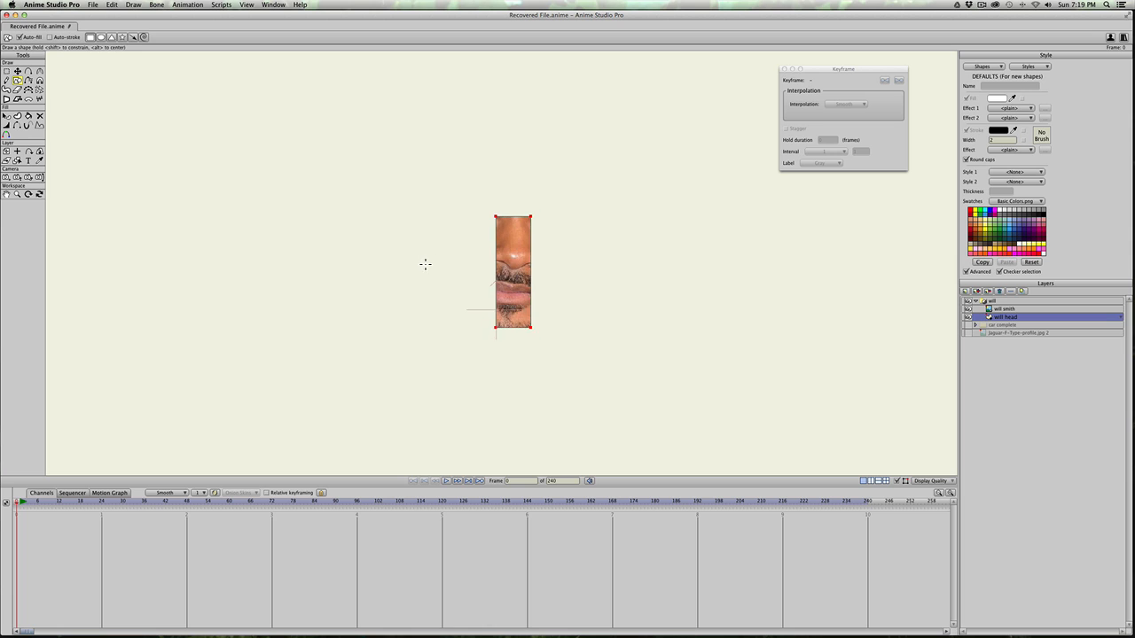
Step: Duplicate the will smith image layer and move the copy out of the will group to above it
{"action": "left_click", "coordinate": [998, 309]}
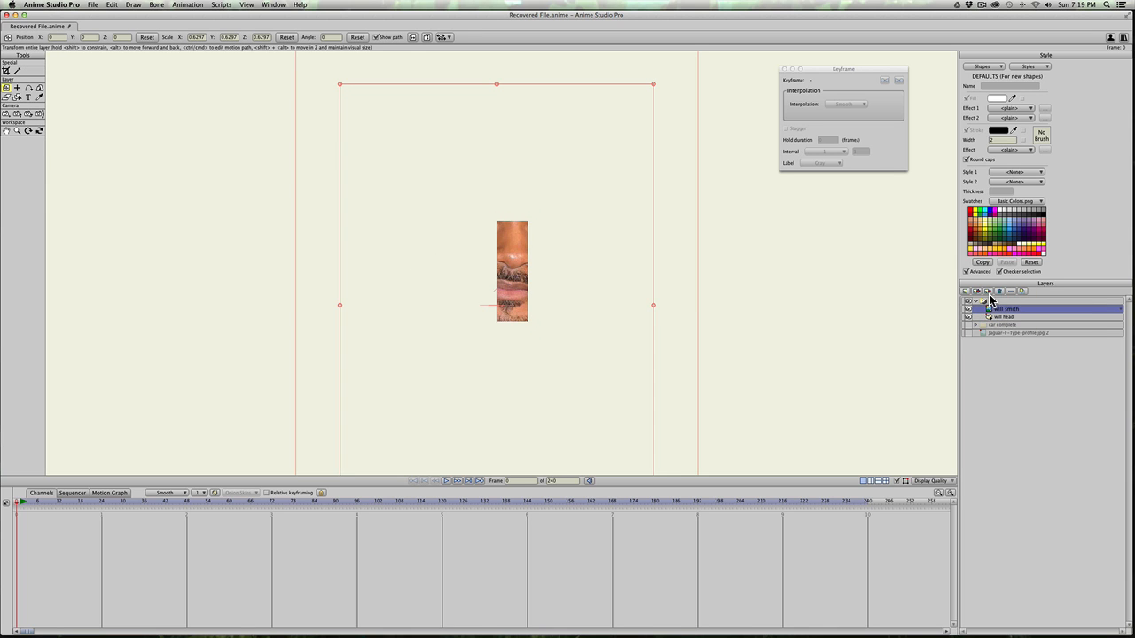
{"action": "left_click", "coordinate": [975, 292]}
{"action": "left_click_drag", "start_coordinate": [980, 310], "coordinate": [979, 297]}
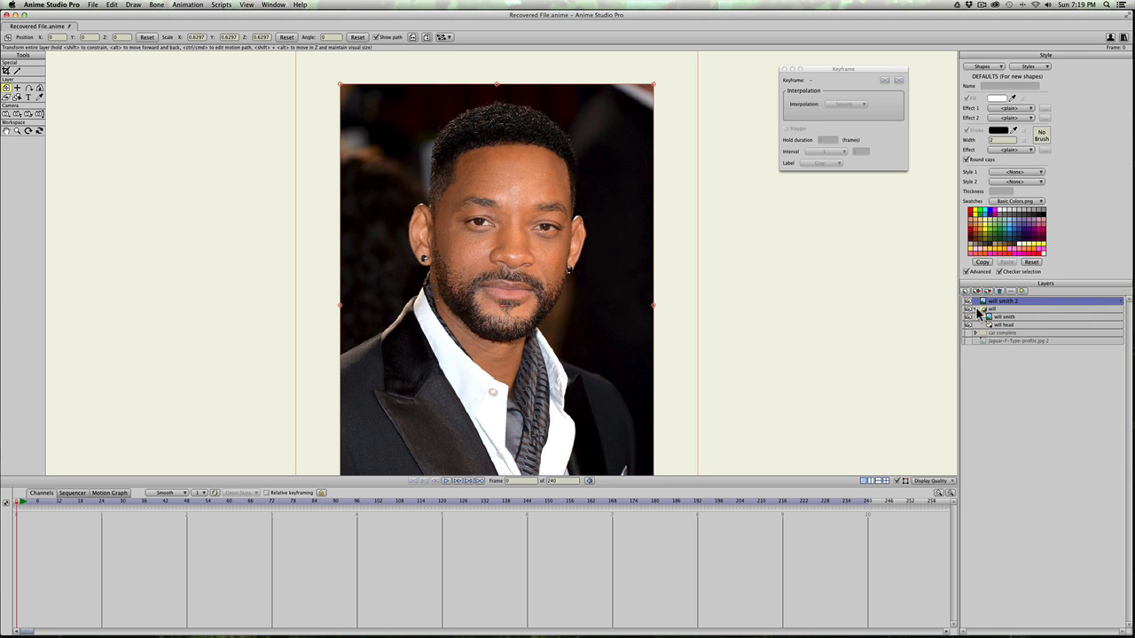
{"action": "left_click", "coordinate": [976, 310]}
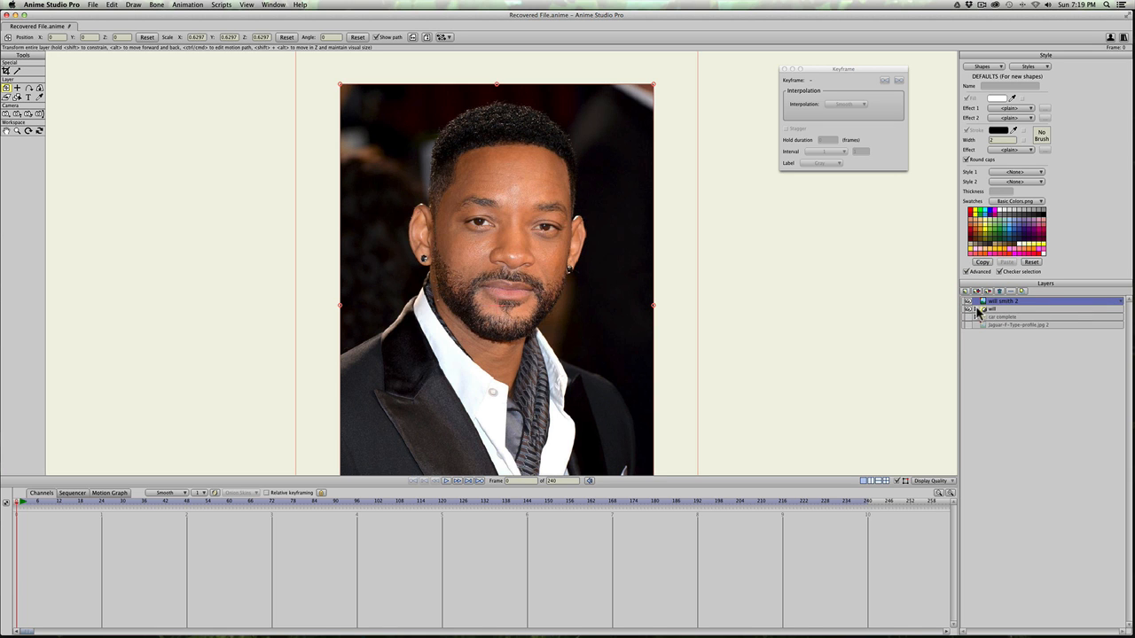
Step: Set the will smith 2 layer's opacity to 20 and move it beneath the will group as a tracing guide
{"action": "double_click", "coordinate": [1021, 301]}
{"action": "left_click_drag", "start_coordinate": [356, 195], "coordinate": [297, 196]}
{"action": "type", "text": "20"}
{"action": "key", "text": "Return"}
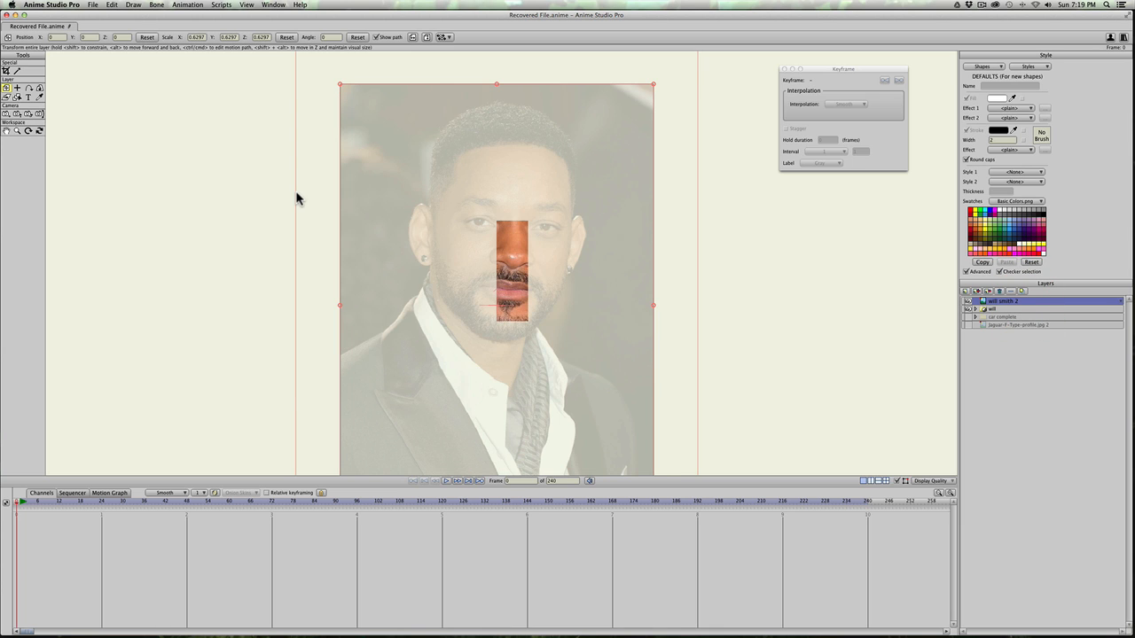
{"action": "left_click_drag", "start_coordinate": [1016, 301], "coordinate": [1010, 316]}
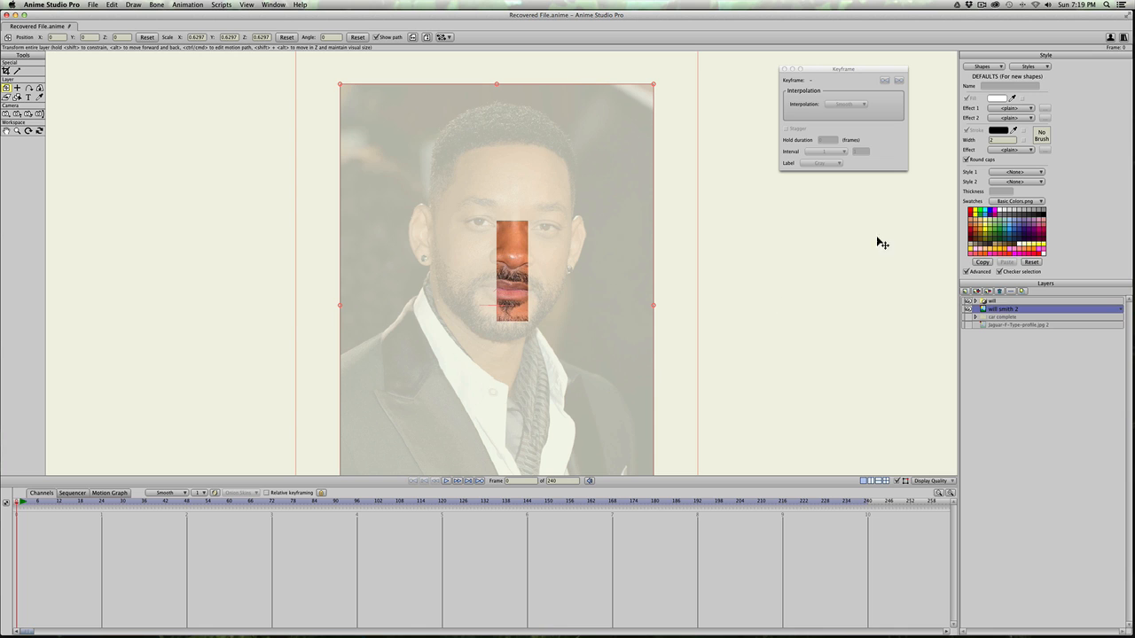
Step: Move the lower corner of the will head mask rectangle from beside the mouth onto the chin
{"action": "left_click", "coordinate": [976, 301]}
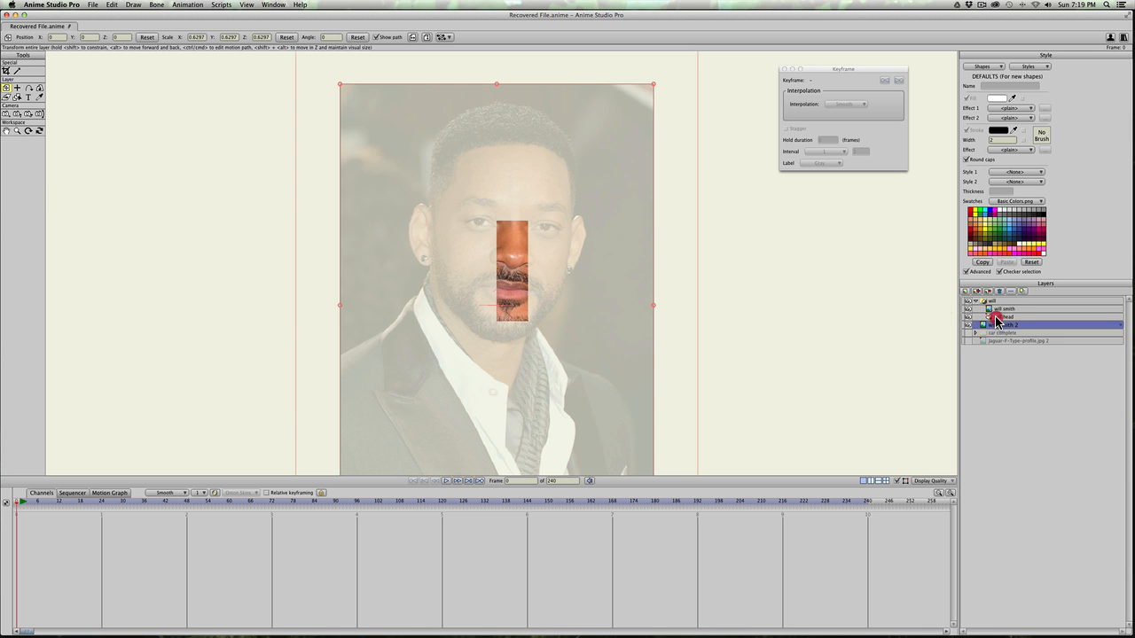
{"action": "left_click", "coordinate": [997, 317]}
{"action": "scroll", "coordinate": [519, 288], "scroll_direction": "up", "scroll_amount": 1}
{"action": "scroll", "coordinate": [520, 287], "scroll_direction": "up", "scroll_amount": 3}
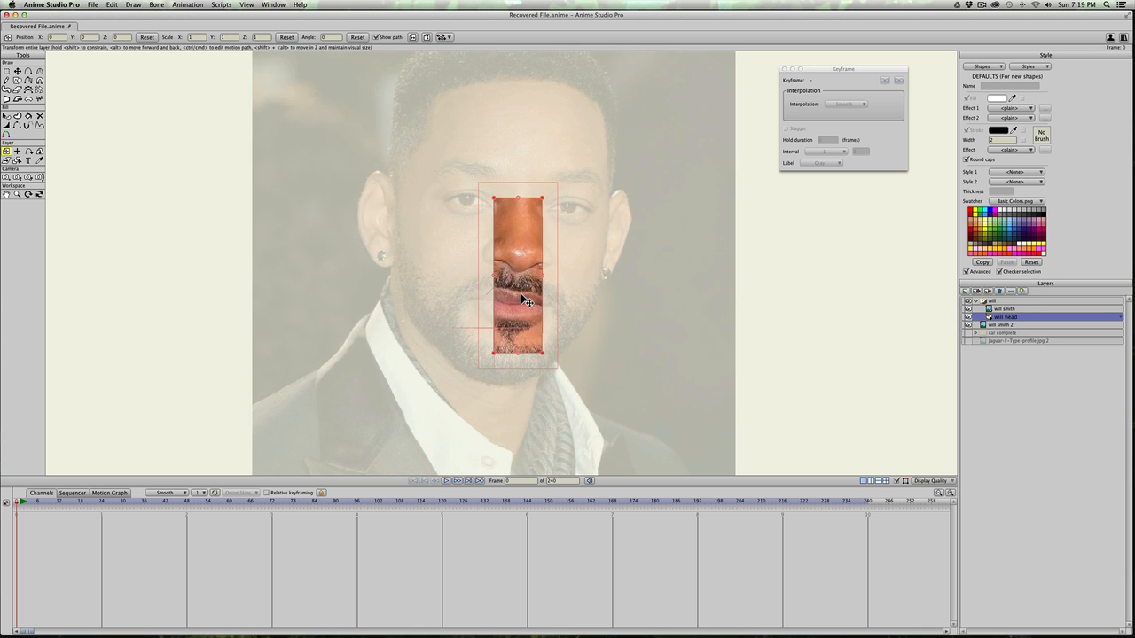
{"action": "key", "text": "t"}
{"action": "left_click_drag", "start_coordinate": [543, 354], "coordinate": [499, 383]}
Step: Add mask points along the jaw, around the ear on the photo's right side and up the side of the hair
{"action": "key", "text": "a"}
{"action": "left_click_drag", "start_coordinate": [541, 287], "coordinate": [631, 223]}
{"action": "left_click", "coordinate": [581, 332]}
{"action": "left_click_drag", "start_coordinate": [621, 202], "coordinate": [521, 181]}
{"action": "key", "text": "t"}
{"action": "key", "text": "a"}
{"action": "left_click_drag", "start_coordinate": [610, 346], "coordinate": [604, 238]}
{"action": "key", "text": "c"}
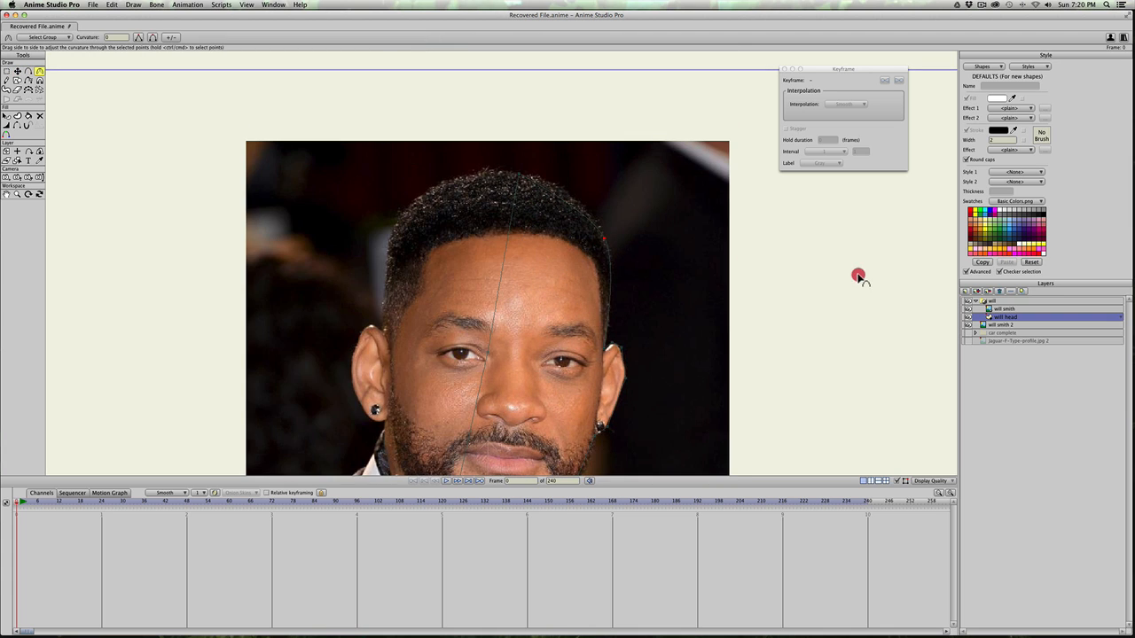
{"action": "left_click", "coordinate": [908, 273]}
Step: Extend the mask outline over the top of the hair, adding points and adjusting their curvature
{"action": "key", "text": "g"}
{"action": "left_click", "coordinate": [518, 173]}
{"action": "key", "text": "c"}
{"action": "left_click_drag", "start_coordinate": [512, 217], "coordinate": [439, 224]}
{"action": "key", "text": "a"}
{"action": "left_click_drag", "start_coordinate": [489, 258], "coordinate": [418, 198]}
{"action": "key", "text": "c"}
{"action": "left_click", "coordinate": [673, 193]}
{"action": "left_click", "coordinate": [785, 203]}
Step: Fit the mask to the photo's left side of the head, adding points down the hair, around the ear and along the jaw
{"action": "key", "text": "t"}
{"action": "left_click_drag", "start_coordinate": [494, 359], "coordinate": [399, 251]}
{"action": "key", "text": "a"}
{"action": "left_click", "coordinate": [390, 315]}
{"action": "left_click_drag", "start_coordinate": [377, 326], "coordinate": [352, 350]}
{"action": "key", "text": "t"}
{"action": "key", "text": "a"}
{"action": "left_click", "coordinate": [358, 333]}
{"action": "left_click", "coordinate": [350, 383]}
{"action": "left_click", "coordinate": [365, 412]}
{"action": "left_click", "coordinate": [385, 421]}
{"action": "left_click_drag", "start_coordinate": [410, 431], "coordinate": [403, 287]}
{"action": "left_click", "coordinate": [415, 334]}
Step: Adjust the curvature of the mask points along the chin and jaw so the outline rounds smoothly
{"action": "key", "text": "c"}
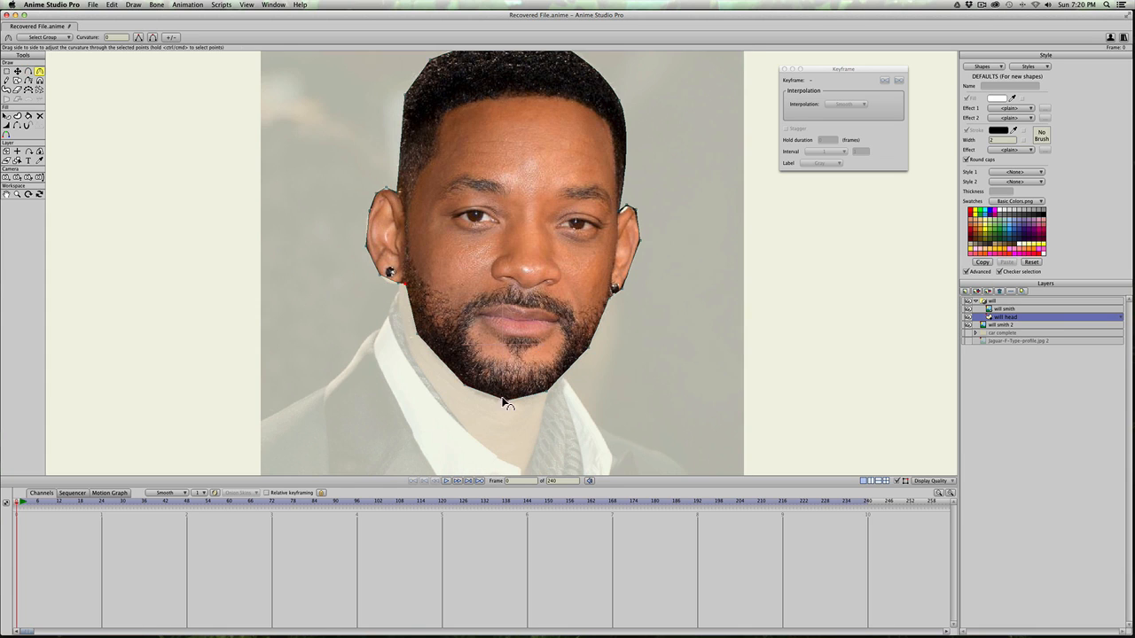
{"action": "left_click_drag", "start_coordinate": [498, 399], "coordinate": [640, 410]}
{"action": "left_click_drag", "start_coordinate": [565, 397], "coordinate": [847, 403]}
{"action": "left_click", "coordinate": [560, 390]}
{"action": "left_click_drag", "start_coordinate": [559, 387], "coordinate": [600, 390]}
{"action": "left_click_drag", "start_coordinate": [415, 337], "coordinate": [559, 353]}
{"action": "left_click_drag", "start_coordinate": [655, 359], "coordinate": [676, 359]}
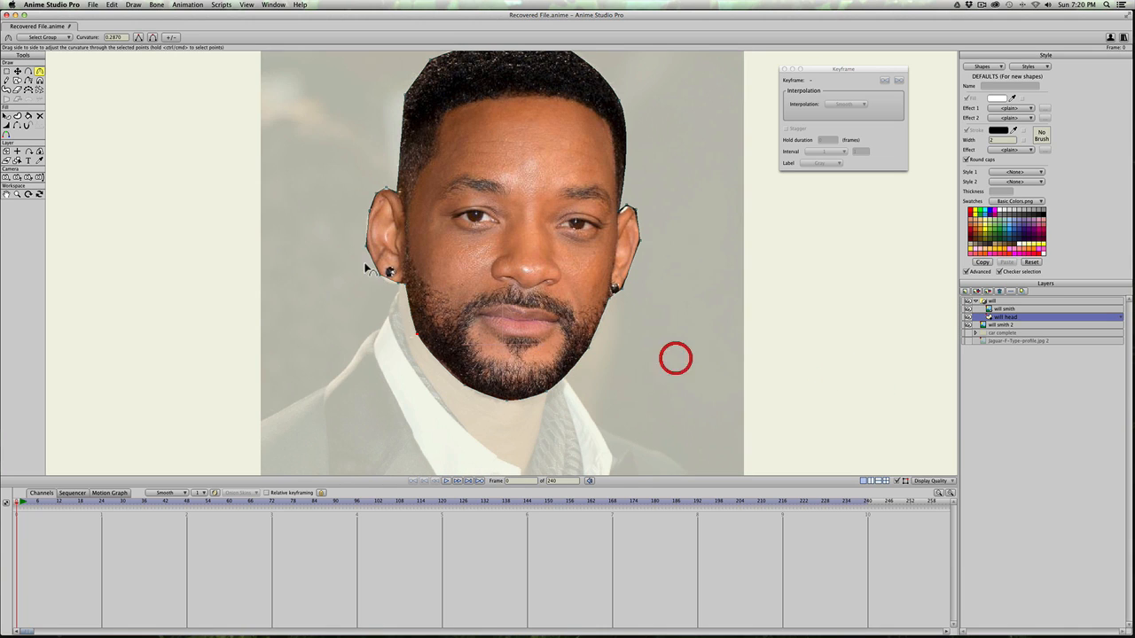
Step: Reposition the mask points at the photo's left ear and the opposite jaw to match the head's edge
{"action": "key", "text": "t"}
{"action": "left_click_drag", "start_coordinate": [399, 283], "coordinate": [392, 285]}
{"action": "left_click_drag", "start_coordinate": [597, 305], "coordinate": [594, 303]}
{"action": "left_click_drag", "start_coordinate": [393, 284], "coordinate": [391, 282]}
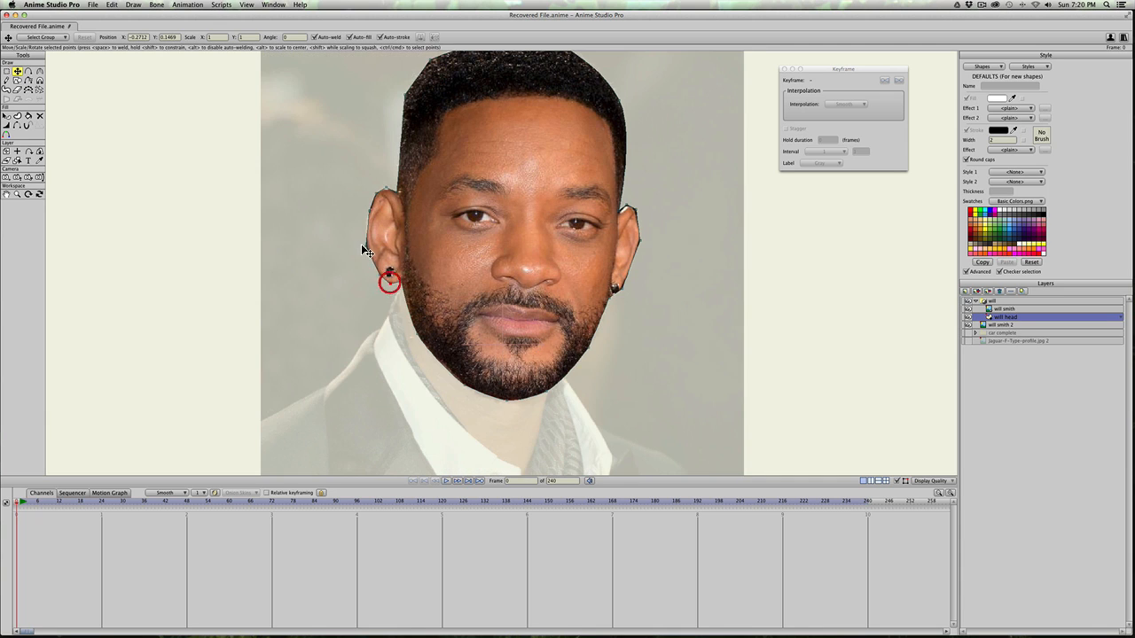
{"action": "left_click_drag", "start_coordinate": [364, 245], "coordinate": [773, 158]}
Step: Refine the curvature and position of the mask points along the photo's left ear and upper hair
{"action": "key", "text": "c"}
{"action": "key", "text": "t"}
{"action": "key", "text": "c"}
{"action": "left_click_drag", "start_coordinate": [460, 193], "coordinate": [459, 272]}
{"action": "left_click_drag", "start_coordinate": [433, 139], "coordinate": [496, 142]}
{"action": "key", "text": "t"}
{"action": "left_click", "coordinate": [432, 139]}
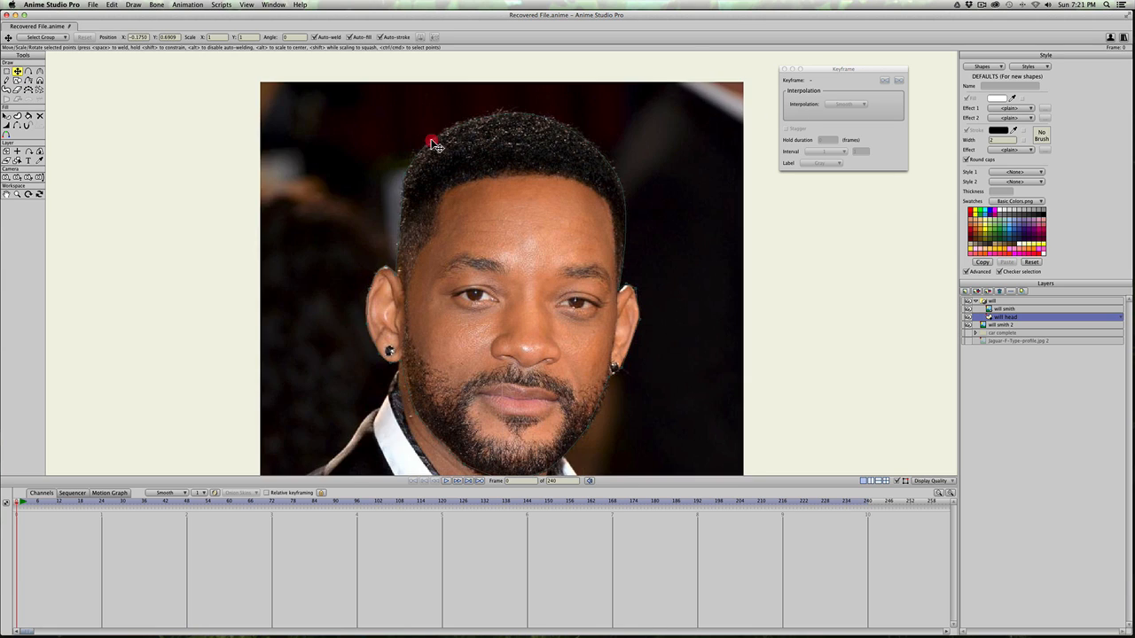
{"action": "left_click_drag", "start_coordinate": [403, 175], "coordinate": [406, 174]}
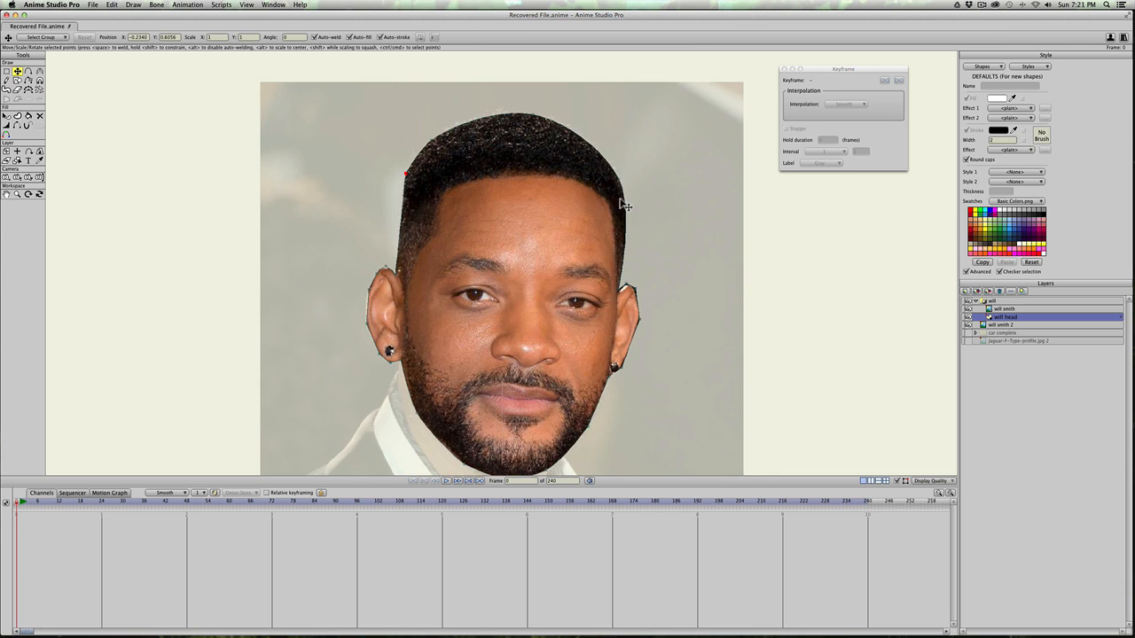
Step: Refit the mask points around the photo's right ear and earring, refining their position and curvature
{"action": "left_click", "coordinate": [625, 282]}
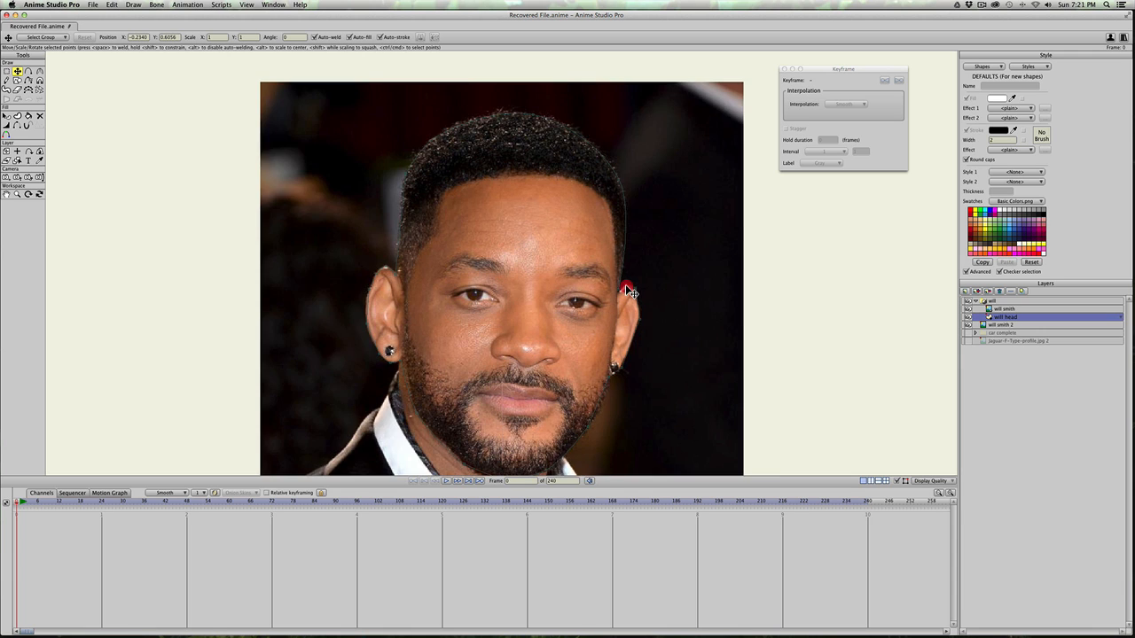
{"action": "left_click_drag", "start_coordinate": [658, 302], "coordinate": [610, 269]}
{"action": "scroll", "coordinate": [610, 269], "scroll_direction": "up", "scroll_amount": 4}
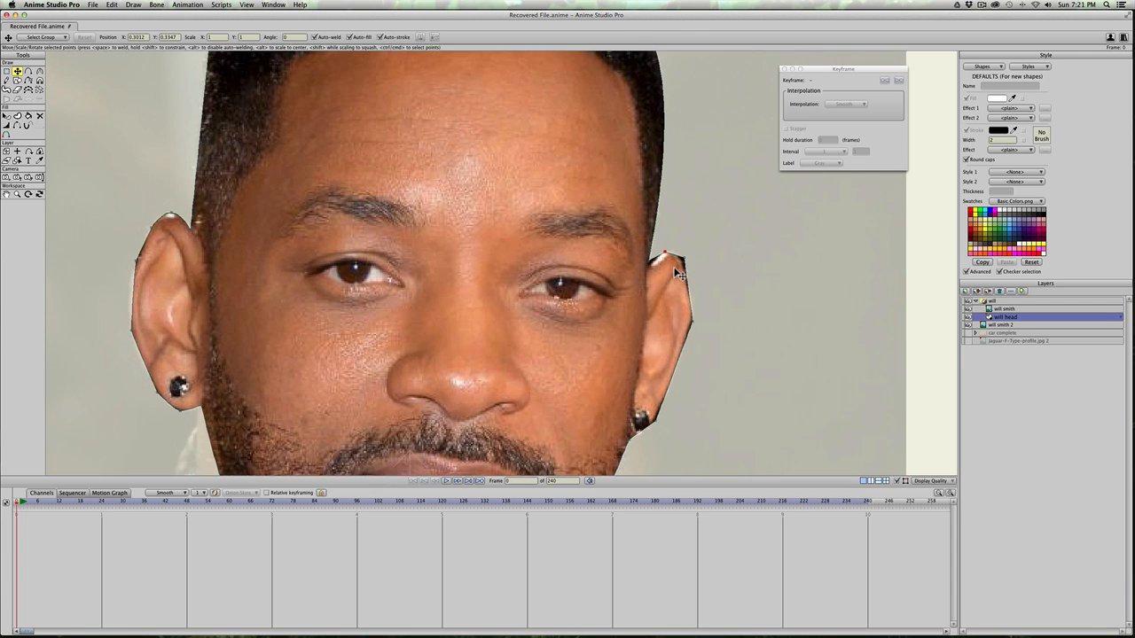
{"action": "left_click_drag", "start_coordinate": [684, 257], "coordinate": [972, 270]}
{"action": "key", "text": "c"}
{"action": "key", "text": "t"}
{"action": "left_click_drag", "start_coordinate": [648, 269], "coordinate": [930, 347]}
{"action": "key", "text": "c"}
{"action": "key", "text": "t"}
{"action": "left_click_drag", "start_coordinate": [687, 320], "coordinate": [688, 321]}
{"action": "left_click_drag", "start_coordinate": [653, 417], "coordinate": [653, 426]}
Step: Add a mask point along the beard's edge on the photo's right side and curve the outline there
{"action": "key", "text": "a"}
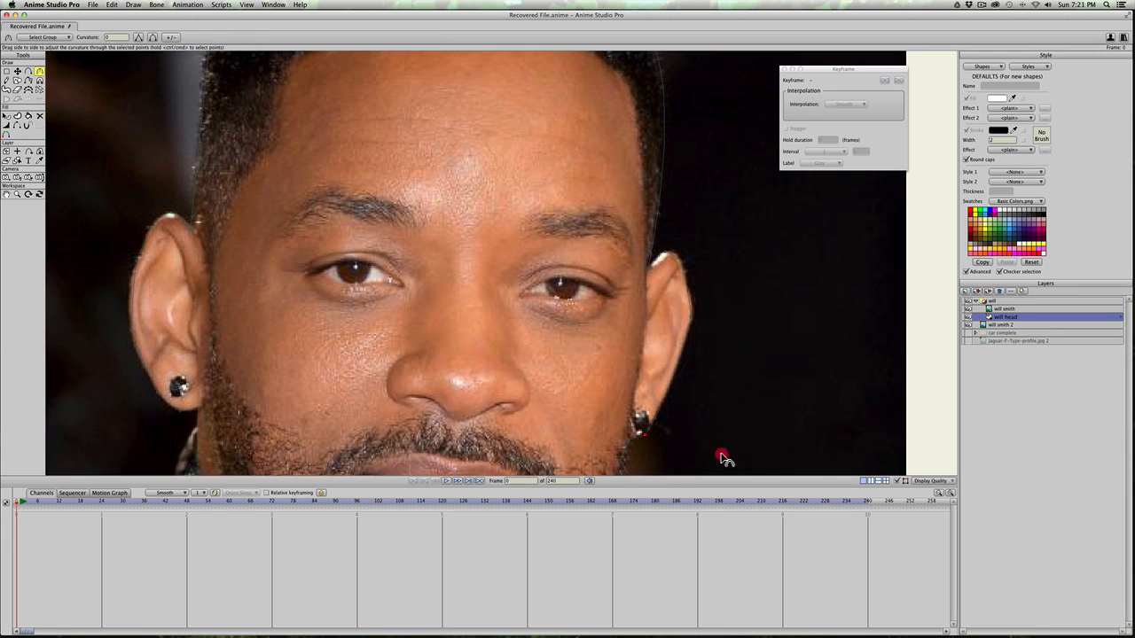
{"action": "scroll", "coordinate": [747, 470], "scroll_direction": "down", "scroll_amount": 5}
{"action": "key", "text": "c"}
{"action": "key", "text": "a"}
{"action": "left_click_drag", "start_coordinate": [579, 261], "coordinate": [943, 308]}
{"action": "key", "text": "c"}
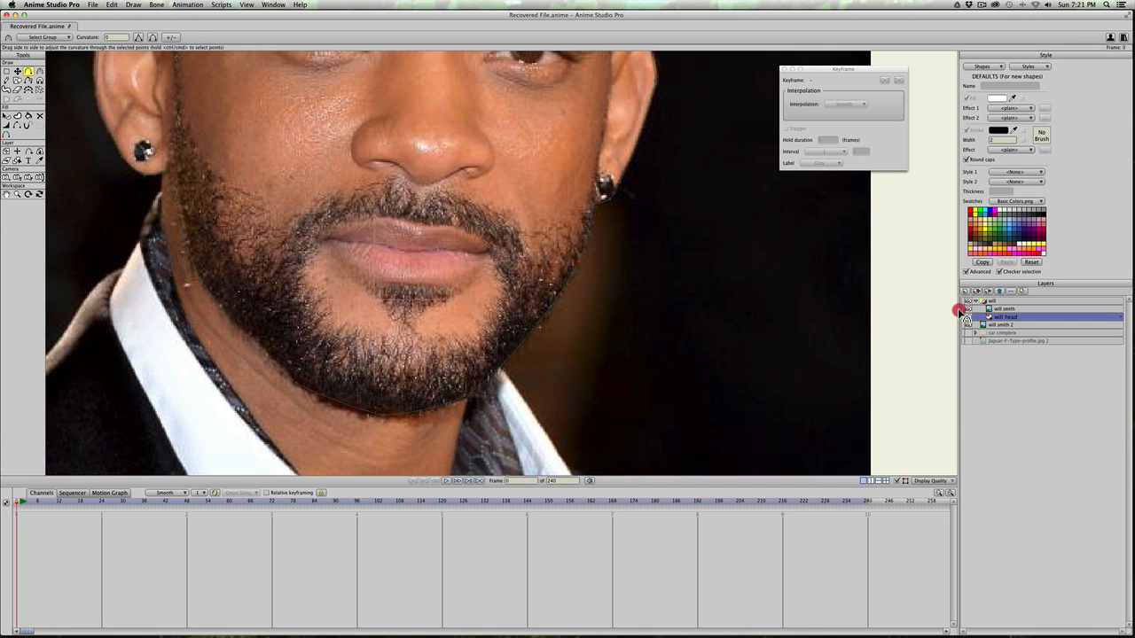
{"action": "scroll", "coordinate": [567, 314], "scroll_direction": "down", "scroll_amount": 5}
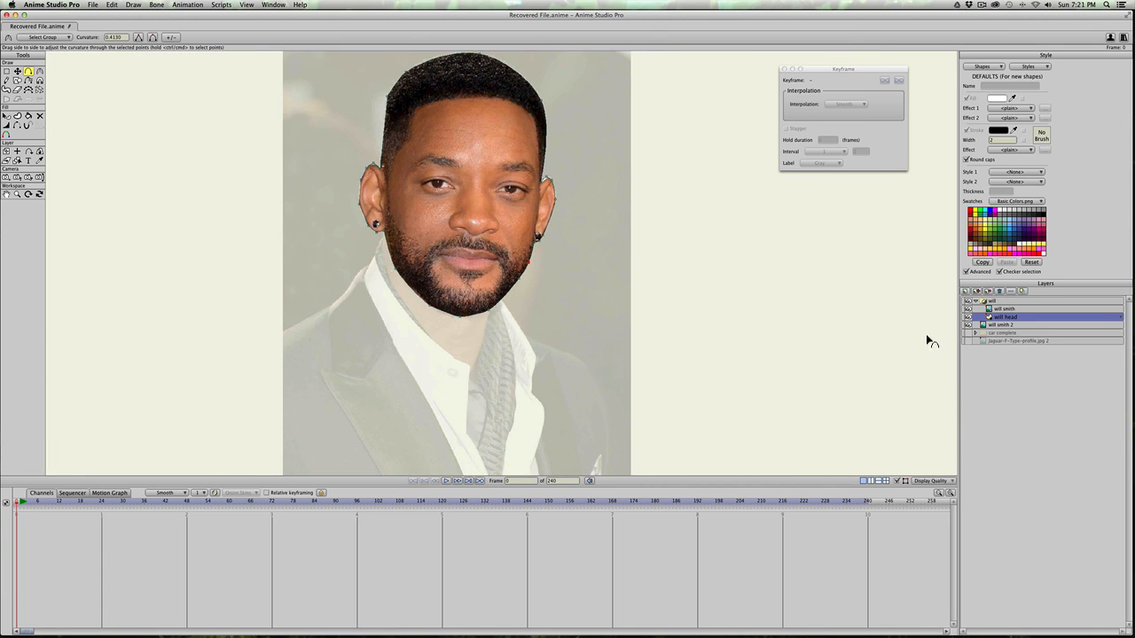
Step: Delete the faded will smith 2 guide layer and collapse the will group
{"action": "left_click", "coordinate": [989, 326]}
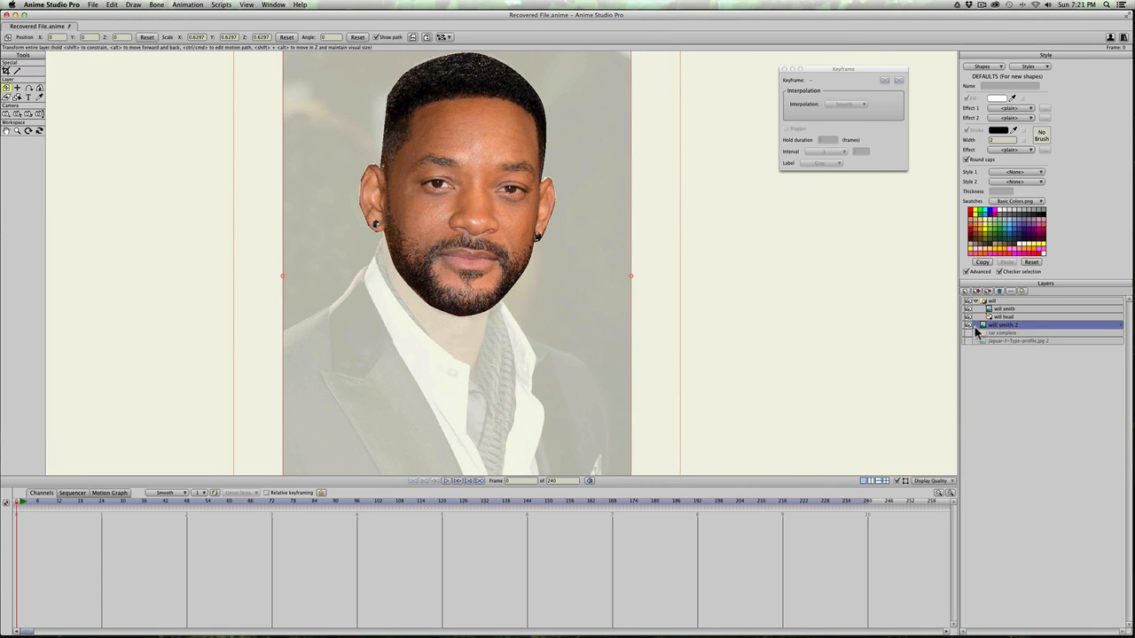
{"action": "left_click", "coordinate": [997, 294]}
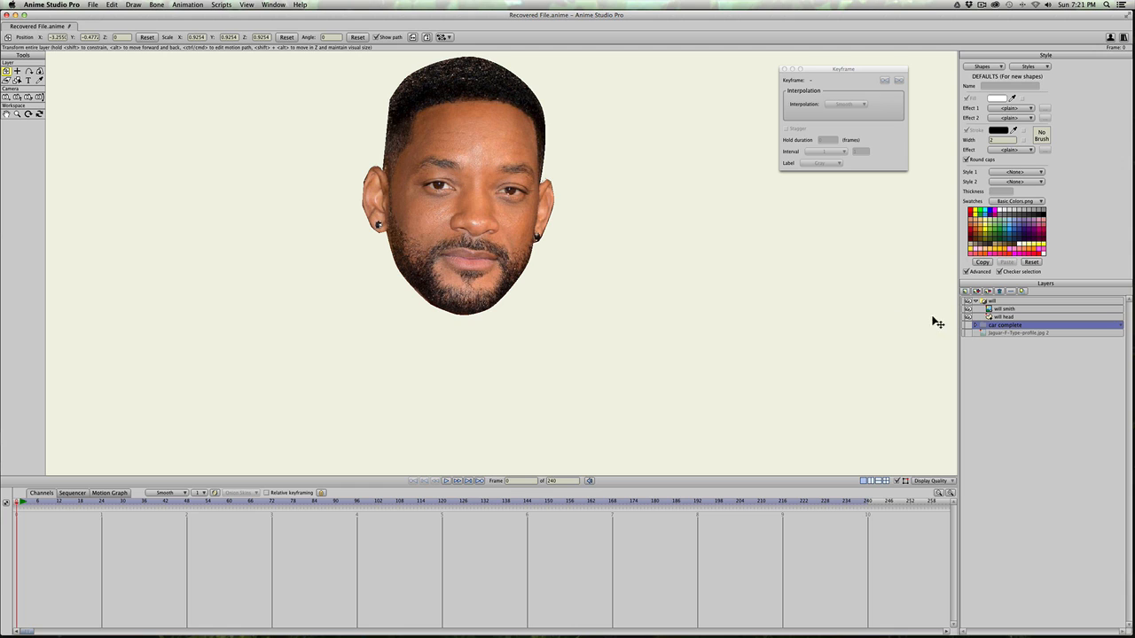
{"action": "left_click", "coordinate": [976, 302]}
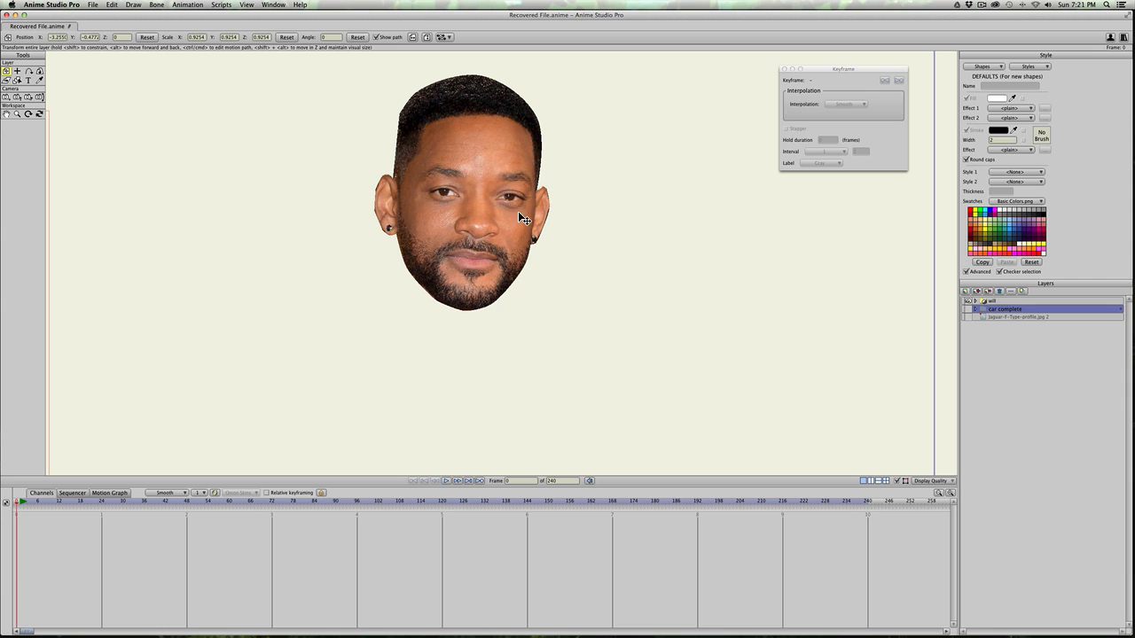
{"action": "left_click_drag", "start_coordinate": [562, 291], "coordinate": [597, 352]}
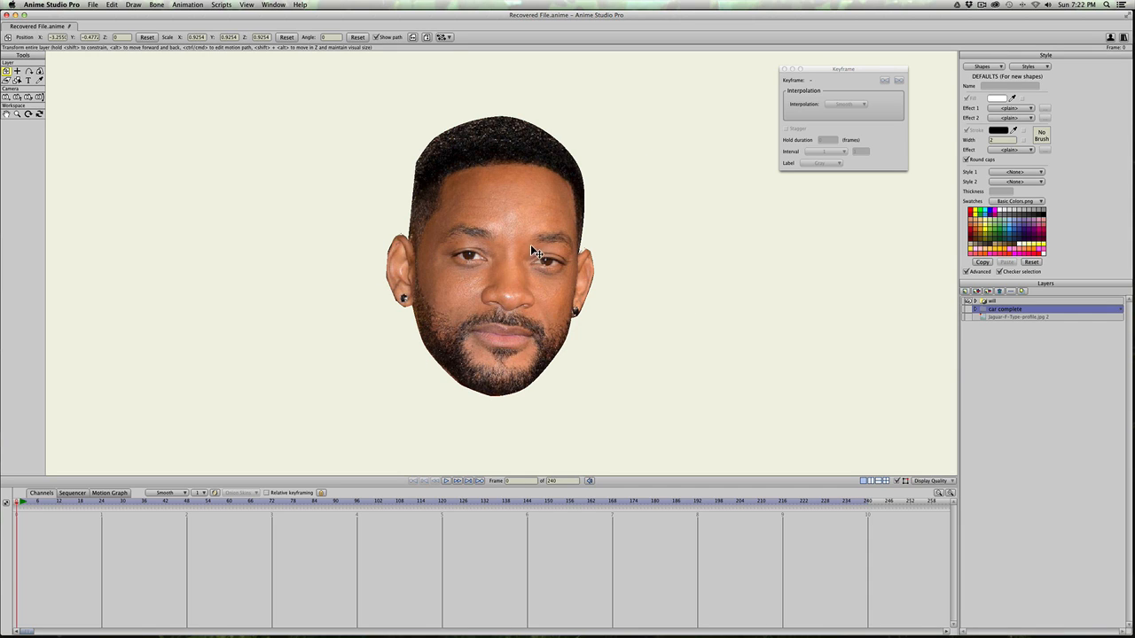
Step: Duplicate the will group and hide the original group
{"action": "left_click", "coordinate": [989, 302]}
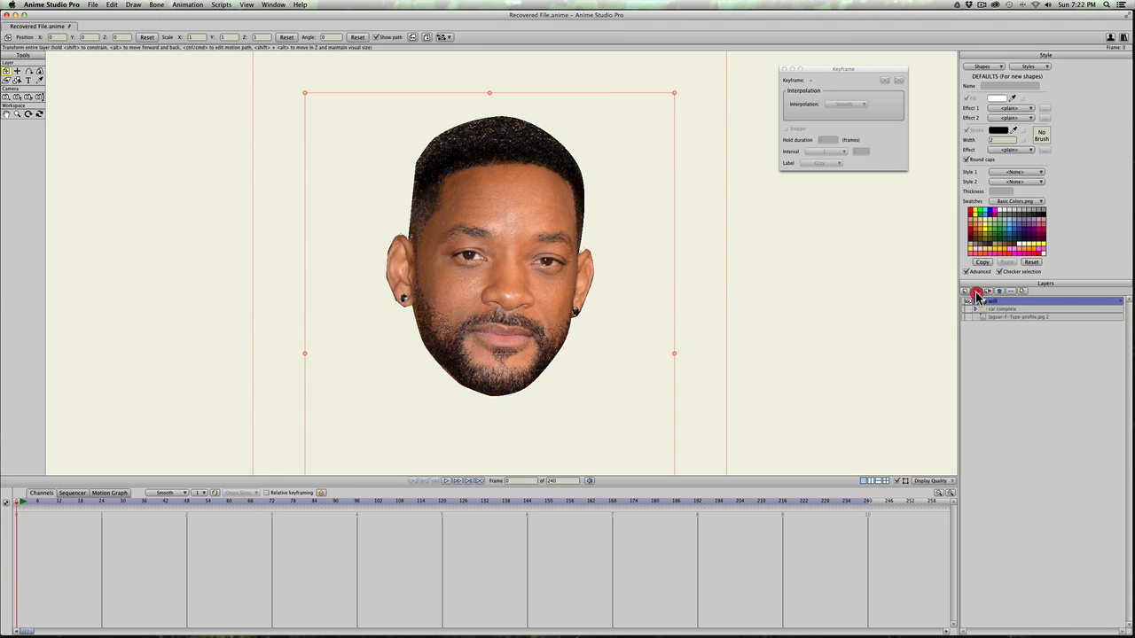
{"action": "left_click", "coordinate": [976, 292]}
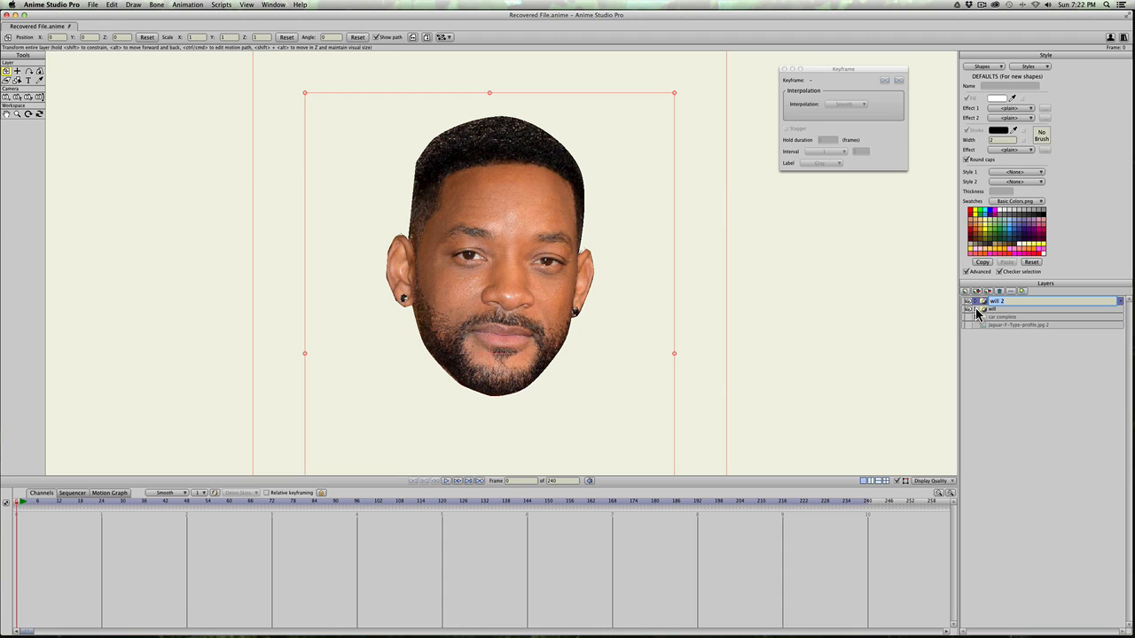
{"action": "left_click", "coordinate": [967, 310]}
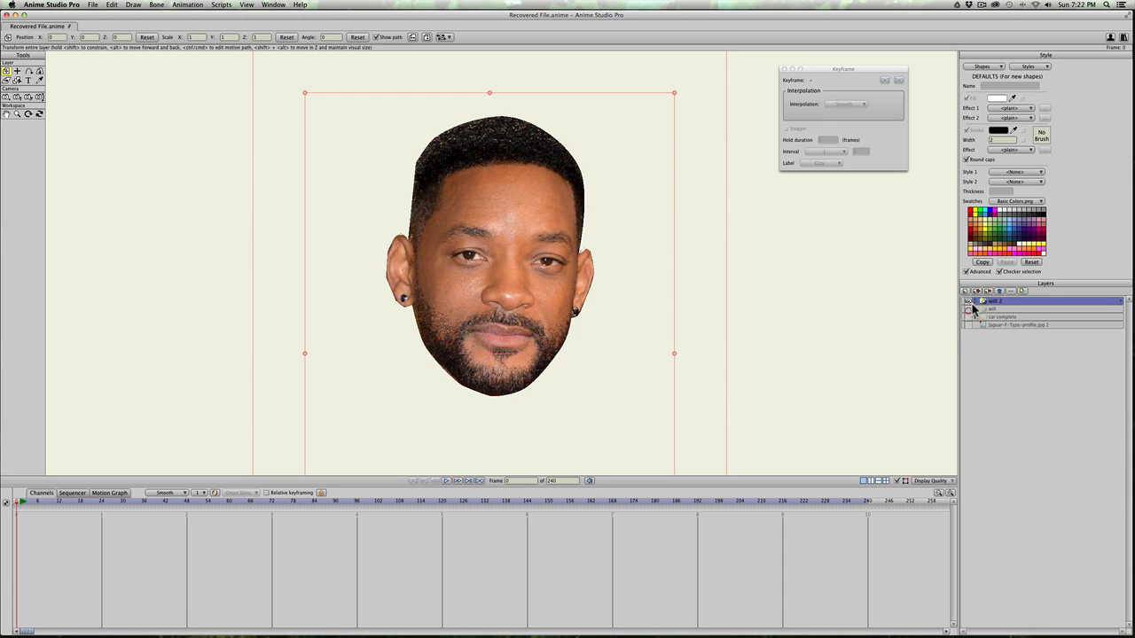
Step: In the will 2 group, replace the will head mask outline with a rectangle over the mouth and chin
{"action": "left_click", "coordinate": [976, 302]}
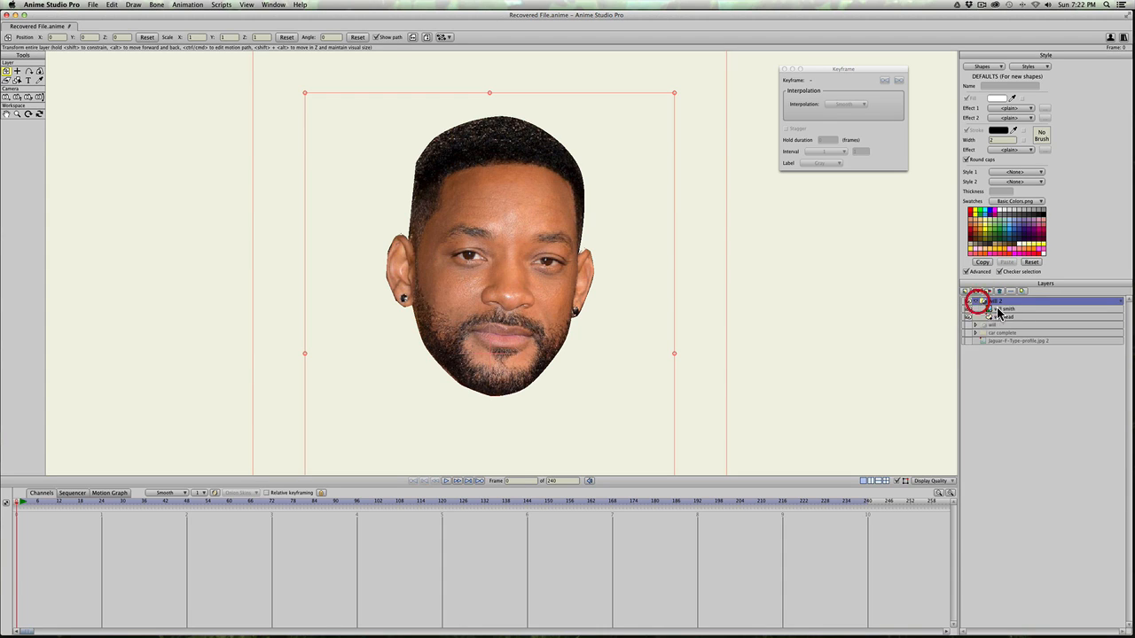
{"action": "left_click", "coordinate": [1002, 316]}
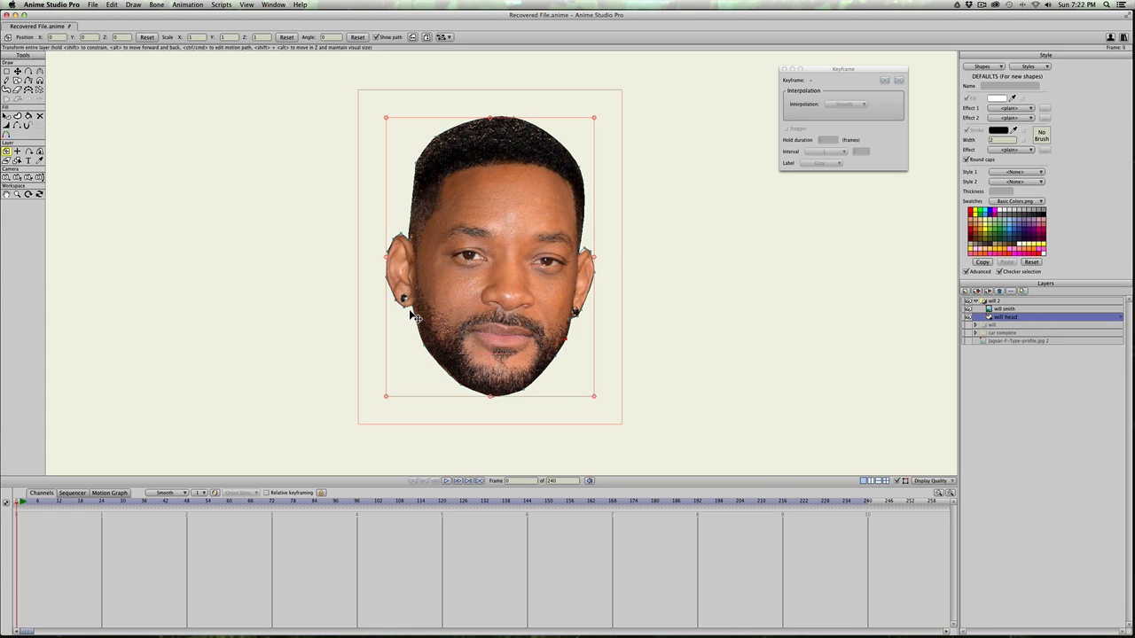
{"action": "key", "text": "t"}
{"action": "key", "text": "g"}
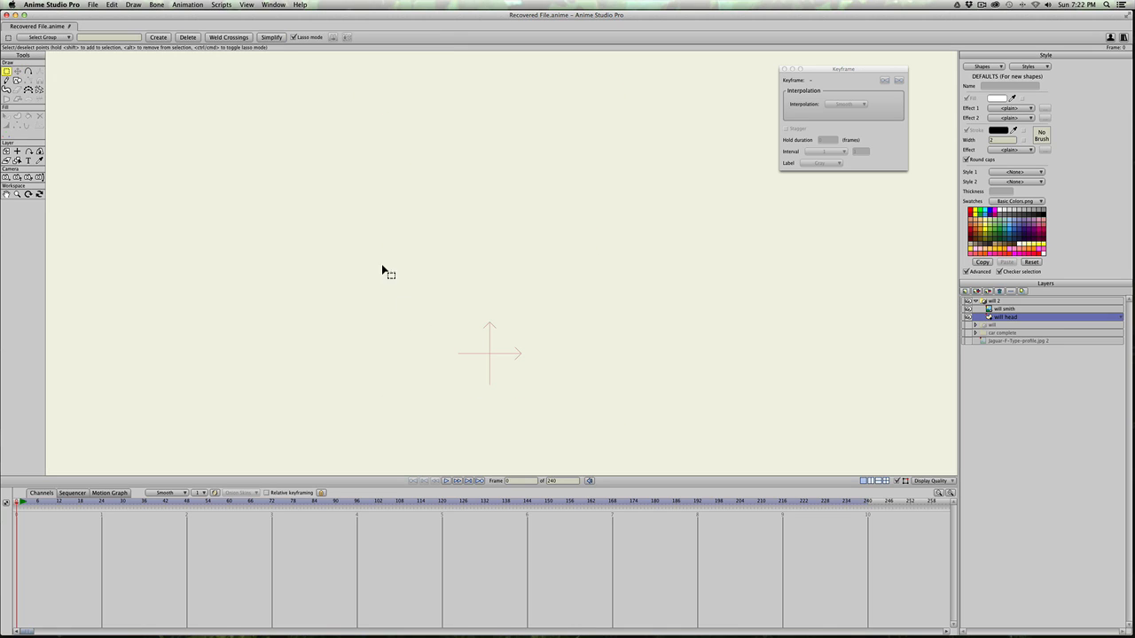
{"action": "left_click", "coordinate": [18, 81]}
{"action": "left_click", "coordinate": [90, 37]}
{"action": "left_click_drag", "start_coordinate": [455, 267], "coordinate": [554, 393]}
Step: Fit the upper edge of the rectangular mask to the line between the lips, adding points along it
{"action": "scroll", "coordinate": [494, 306], "scroll_direction": "up", "scroll_amount": 2}
{"action": "left_click_drag", "start_coordinate": [483, 200], "coordinate": [470, 169]}
{"action": "scroll", "coordinate": [468, 169], "scroll_direction": "up", "scroll_amount": 1}
{"action": "left_click_drag", "start_coordinate": [462, 299], "coordinate": [471, 210]}
{"action": "key", "text": "t"}
{"action": "left_click_drag", "start_coordinate": [563, 138], "coordinate": [497, 228]}
{"action": "key", "text": "a"}
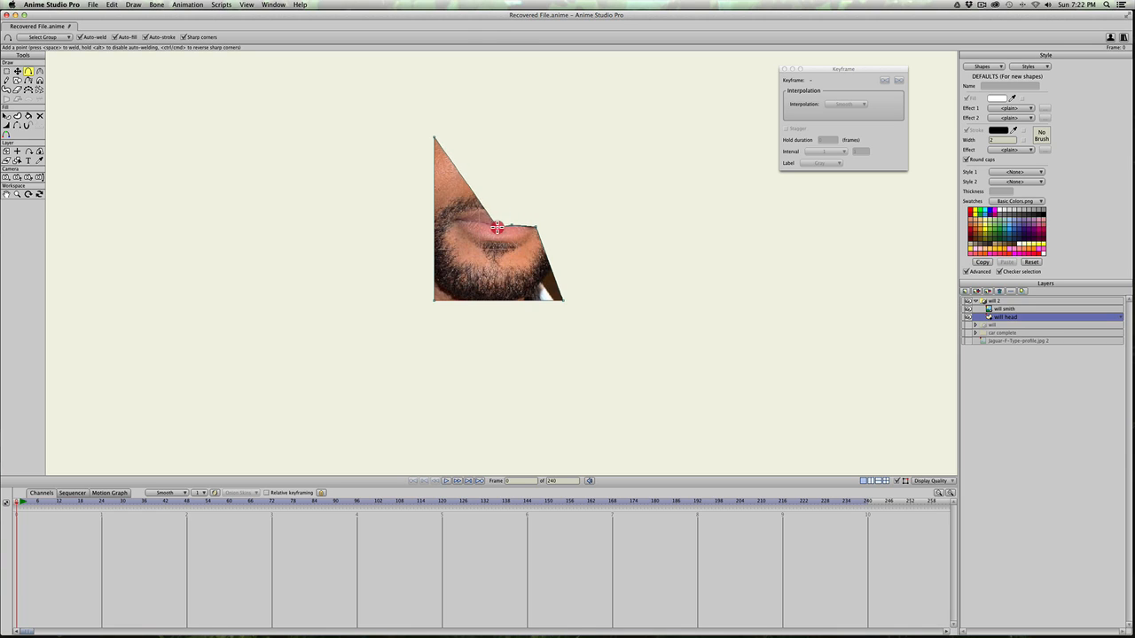
{"action": "left_click", "coordinate": [497, 224]}
{"action": "key", "text": "t"}
{"action": "left_click_drag", "start_coordinate": [434, 139], "coordinate": [445, 232]}
{"action": "key", "text": "a"}
Step: Add points to the mask's lower edge and pull its bottom corners in to follow the bearded chin
{"action": "key", "text": "t"}
{"action": "left_click_drag", "start_coordinate": [434, 301], "coordinate": [490, 307]}
{"action": "key", "text": "a"}
{"action": "key", "text": "t"}
{"action": "left_click", "coordinate": [780, 342]}
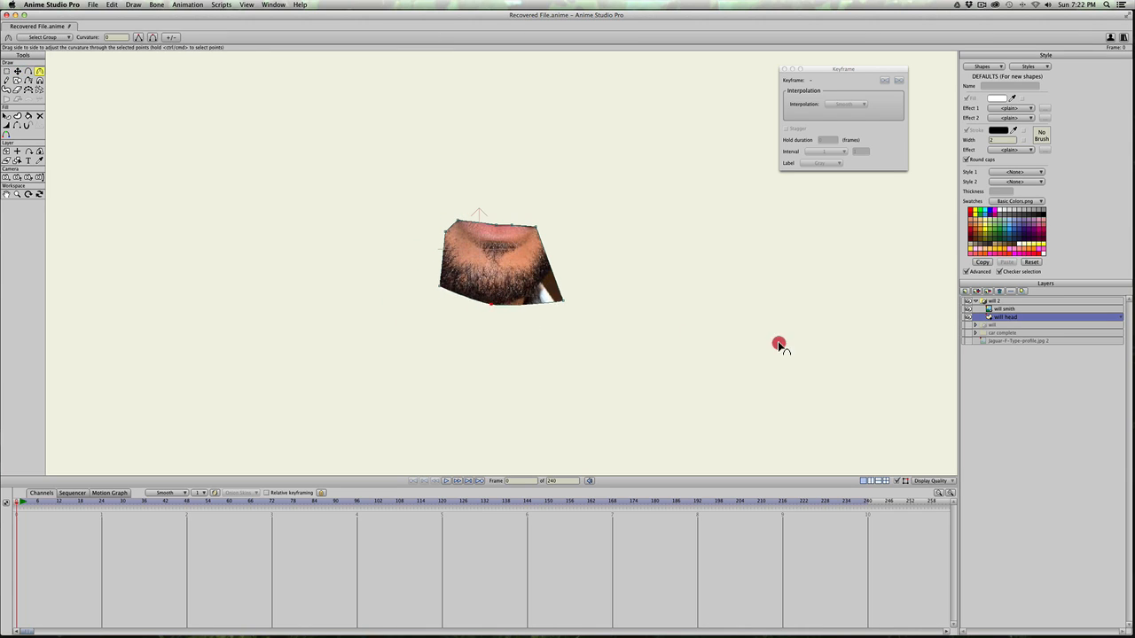
{"action": "left_click_drag", "start_coordinate": [564, 302], "coordinate": [542, 278]}
{"action": "key", "text": "a"}
Step: Refine the mask's mouth corner and adjust the point curvature, rounding the chin to about 0.5
{"action": "key", "text": "c"}
{"action": "left_click_drag", "start_coordinate": [538, 237], "coordinate": [754, 271]}
{"action": "left_click_drag", "start_coordinate": [444, 232], "coordinate": [561, 255]}
{"action": "key", "text": "t"}
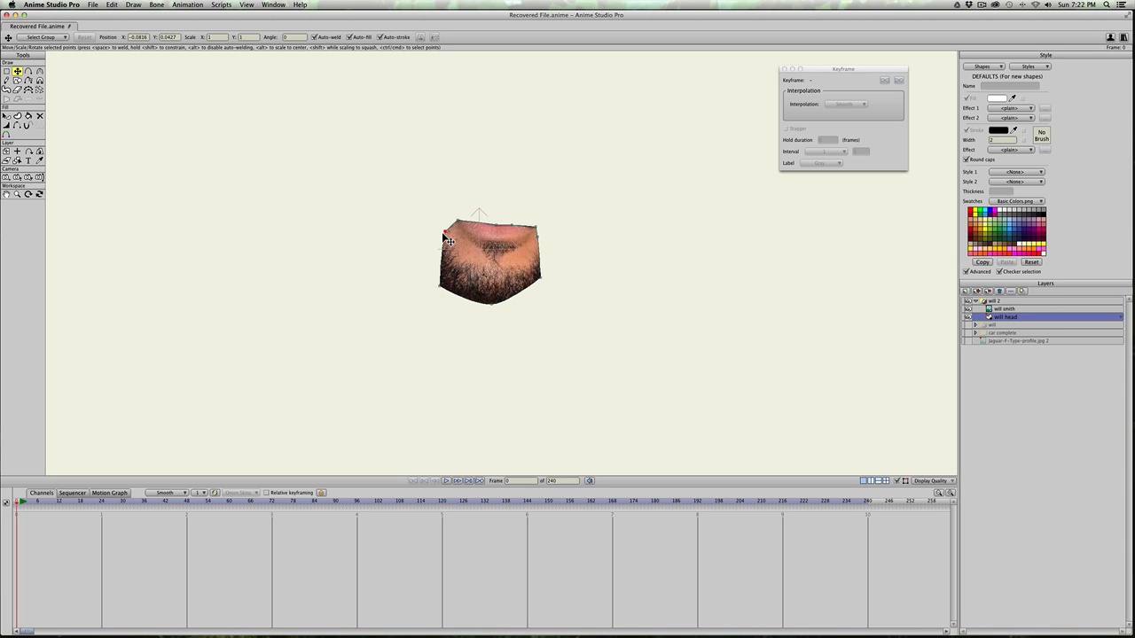
{"action": "left_click_drag", "start_coordinate": [450, 221], "coordinate": [451, 225]}
{"action": "key", "text": "c"}
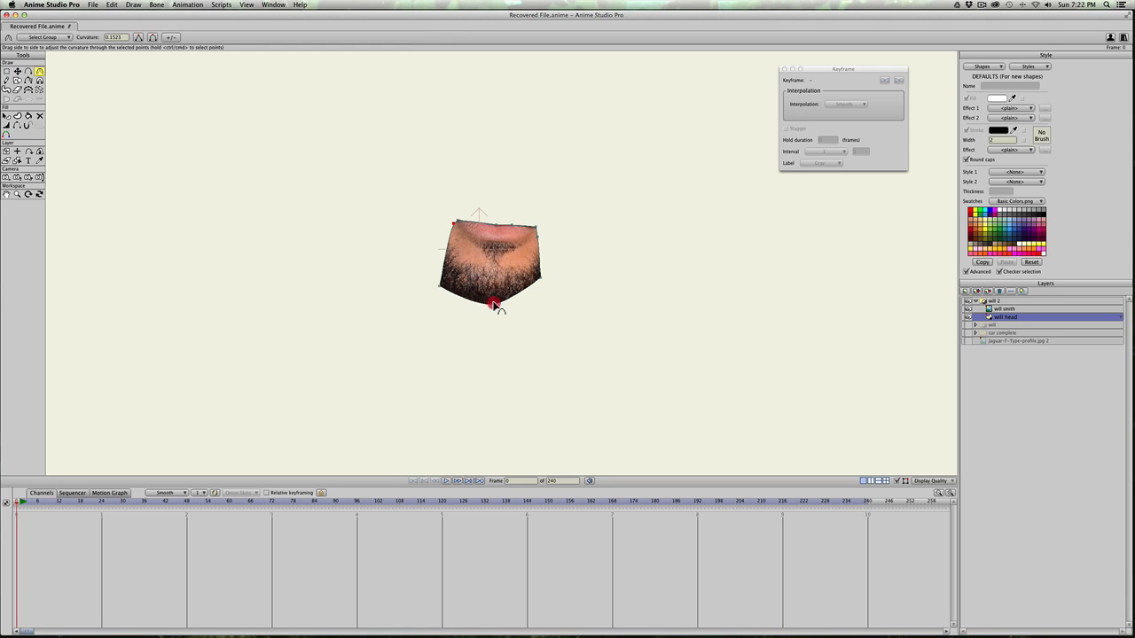
{"action": "scroll", "coordinate": [570, 311], "scroll_direction": "down", "scroll_amount": 3}
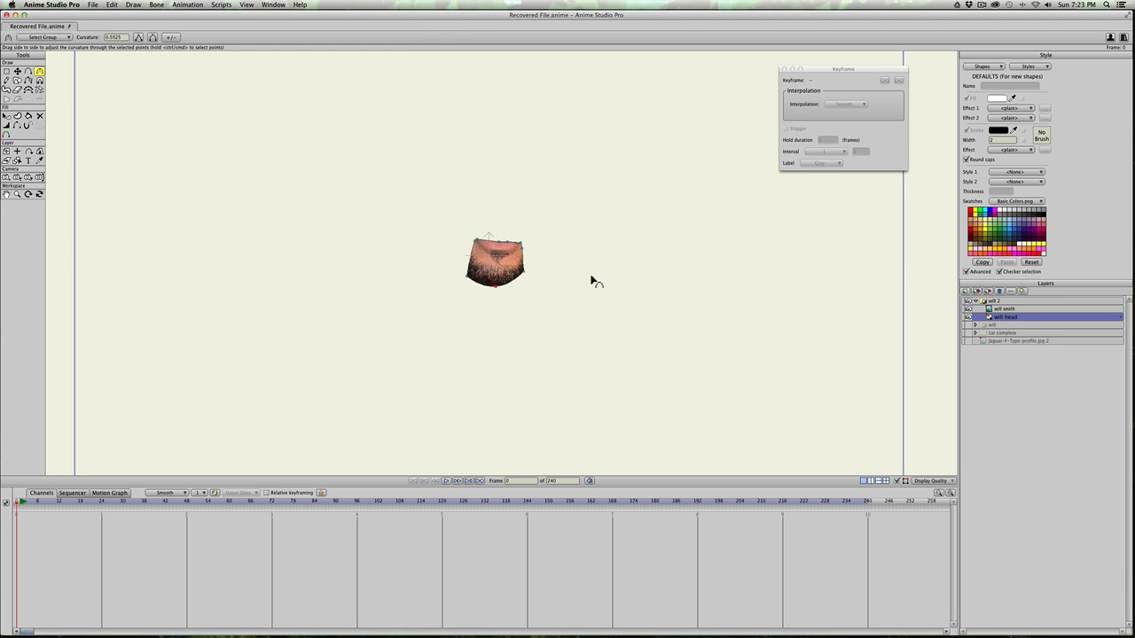
{"action": "scroll", "coordinate": [501, 259], "scroll_direction": "up", "scroll_amount": 3}
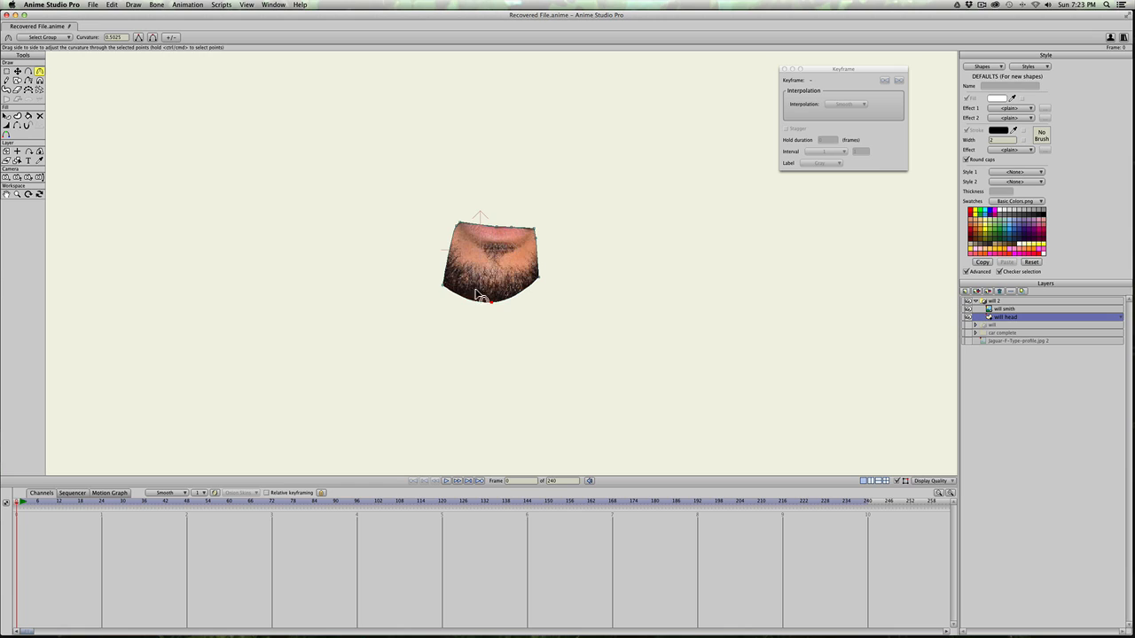
Step: Collapse the will 2 group and rename it mouth
{"action": "left_click", "coordinate": [978, 302]}
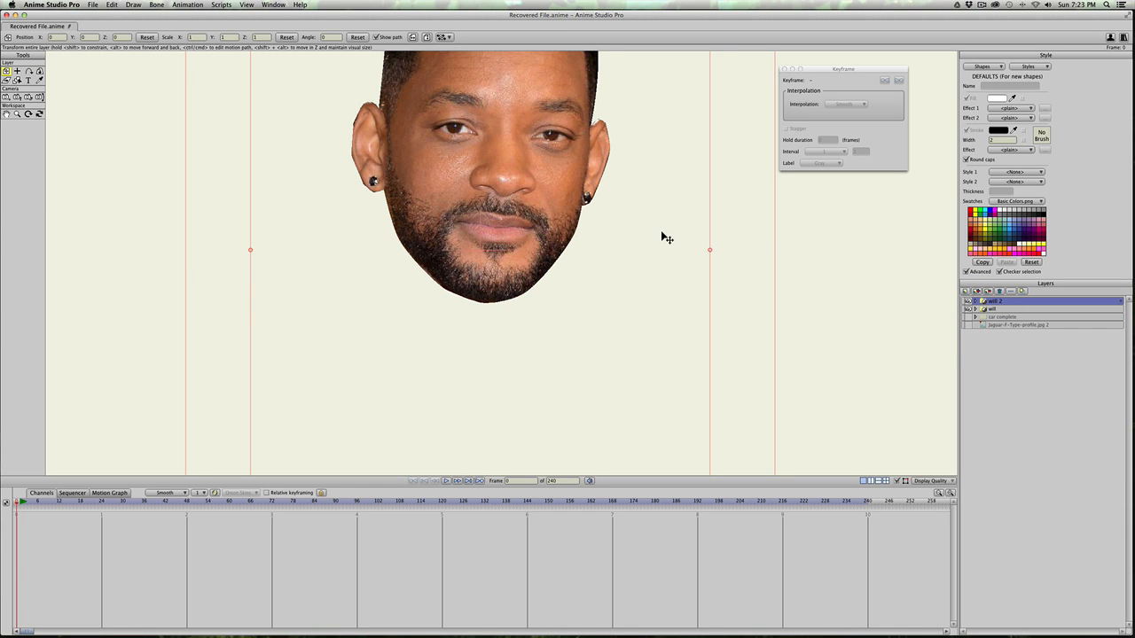
{"action": "left_click", "coordinate": [997, 303]}
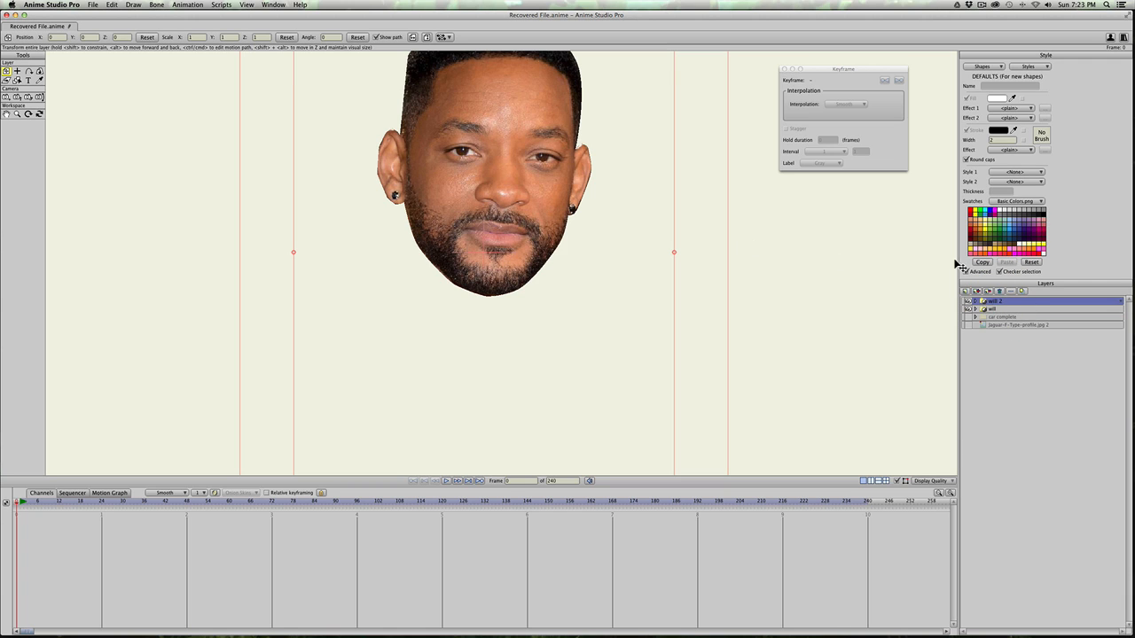
{"action": "double_click", "coordinate": [996, 304]}
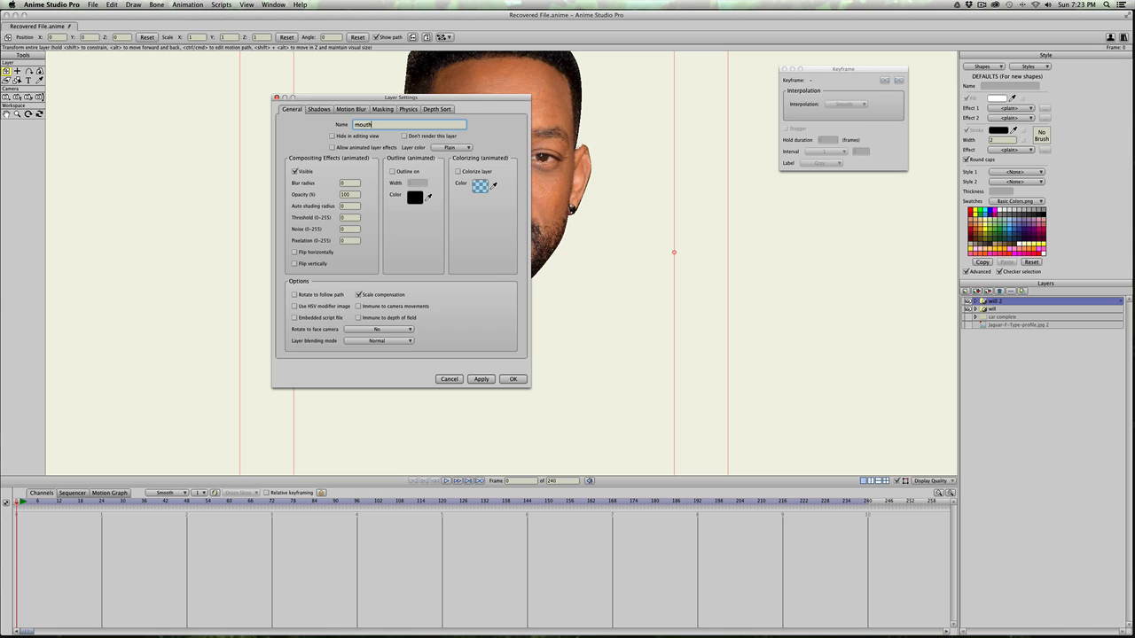
{"action": "key", "text": "Return"}
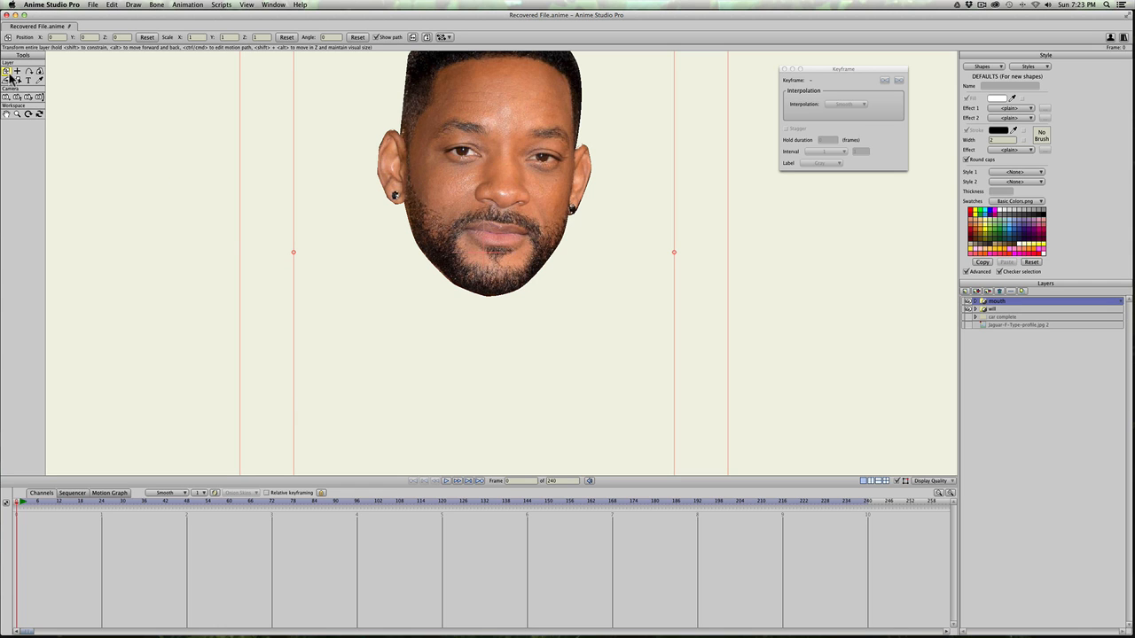
Step: Try moving the mouth group down and up to test the jaw motion, and undo the move
{"action": "left_click_drag", "start_coordinate": [505, 263], "coordinate": [500, 292]}
{"action": "left_click_drag", "start_coordinate": [488, 290], "coordinate": [489, 268]}
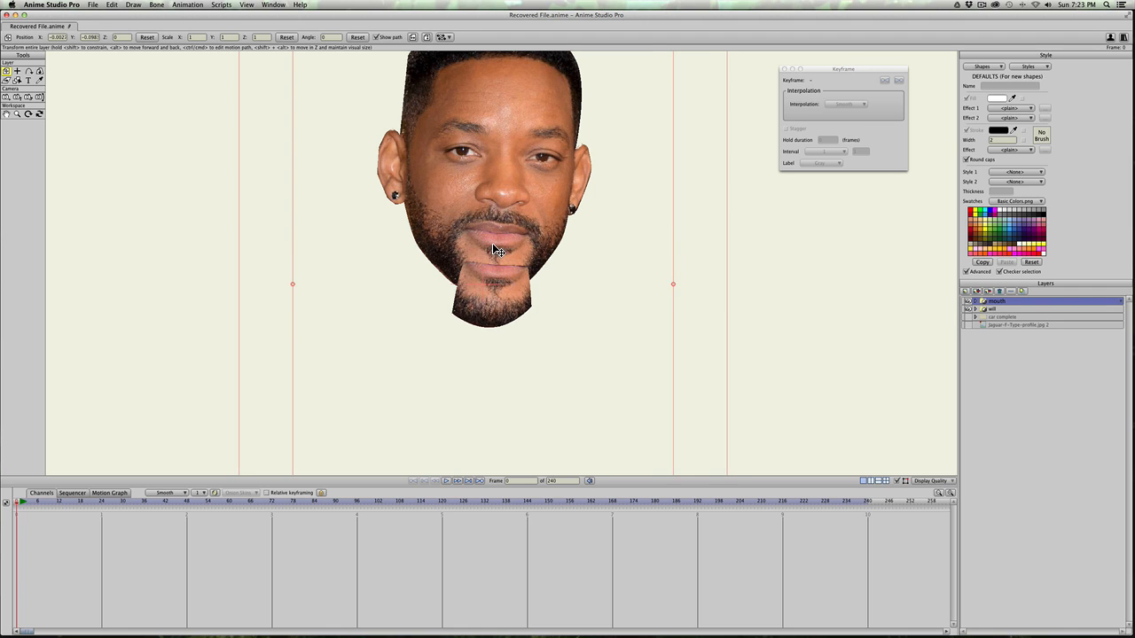
{"action": "key", "text": "super+z"}
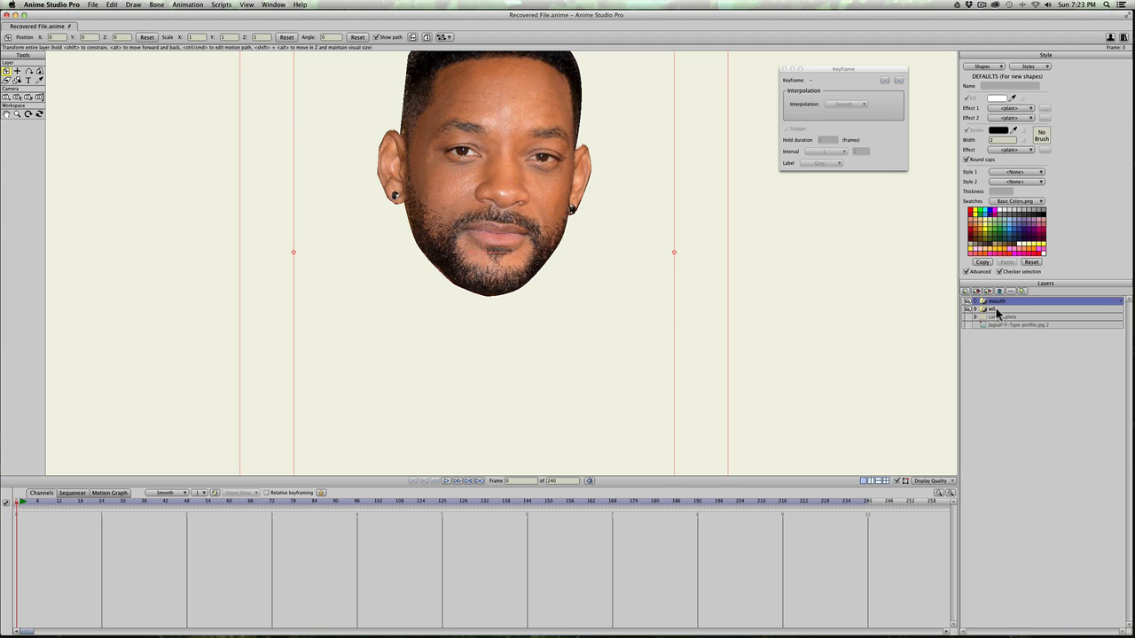
Step: Hide the mouth group and add a vector layer named inside mouth above it
{"action": "scroll", "coordinate": [567, 260], "scroll_direction": "up", "scroll_amount": 5}
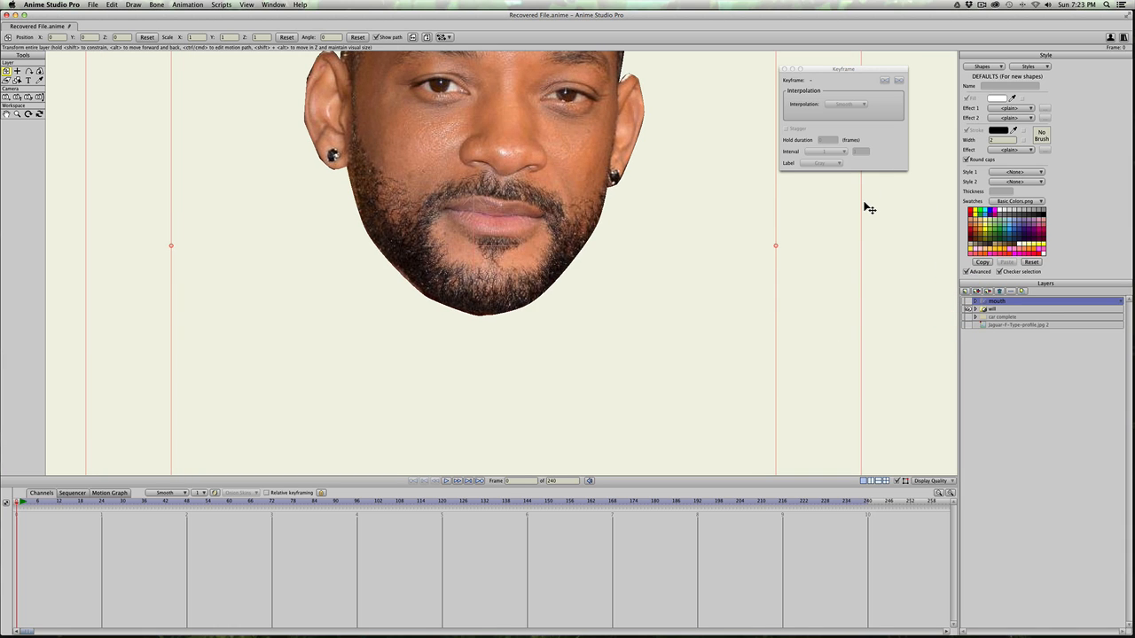
{"action": "scroll", "coordinate": [424, 252], "scroll_direction": "up", "scroll_amount": 1}
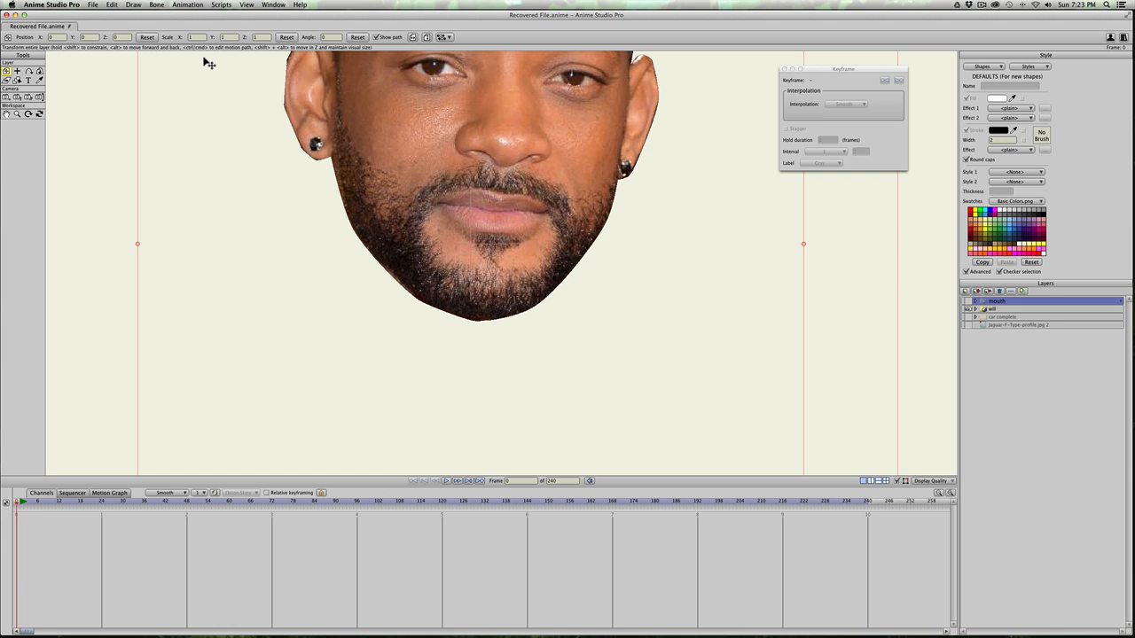
{"action": "left_click", "coordinate": [964, 291]}
{"action": "left_click", "coordinate": [968, 300]}
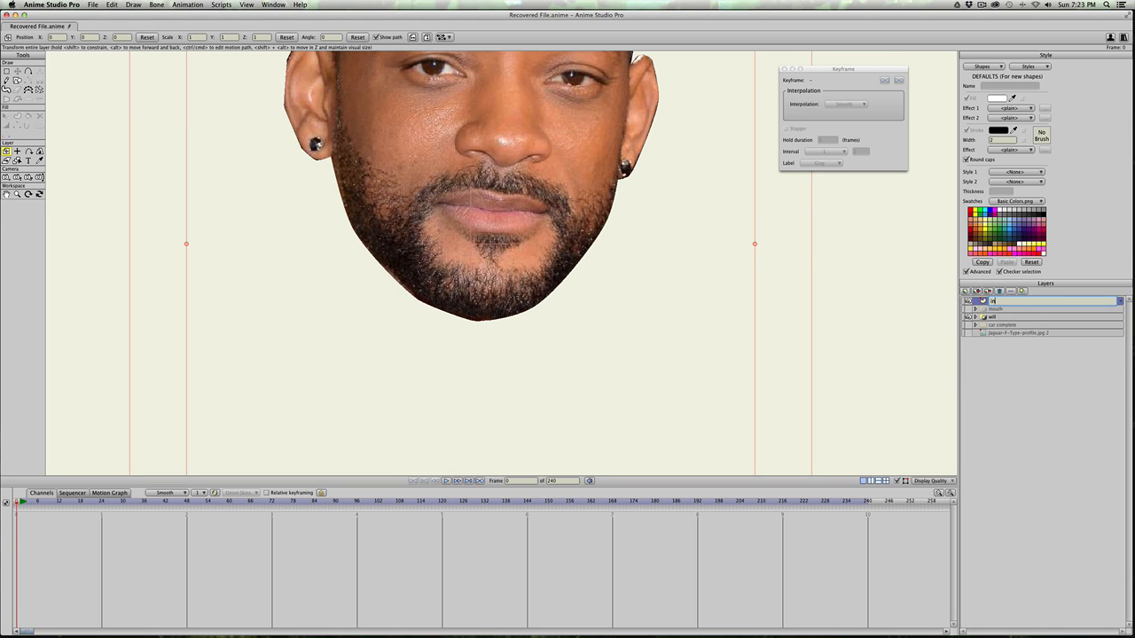
{"action": "type", "text": "h"}
{"action": "key", "text": "Return"}
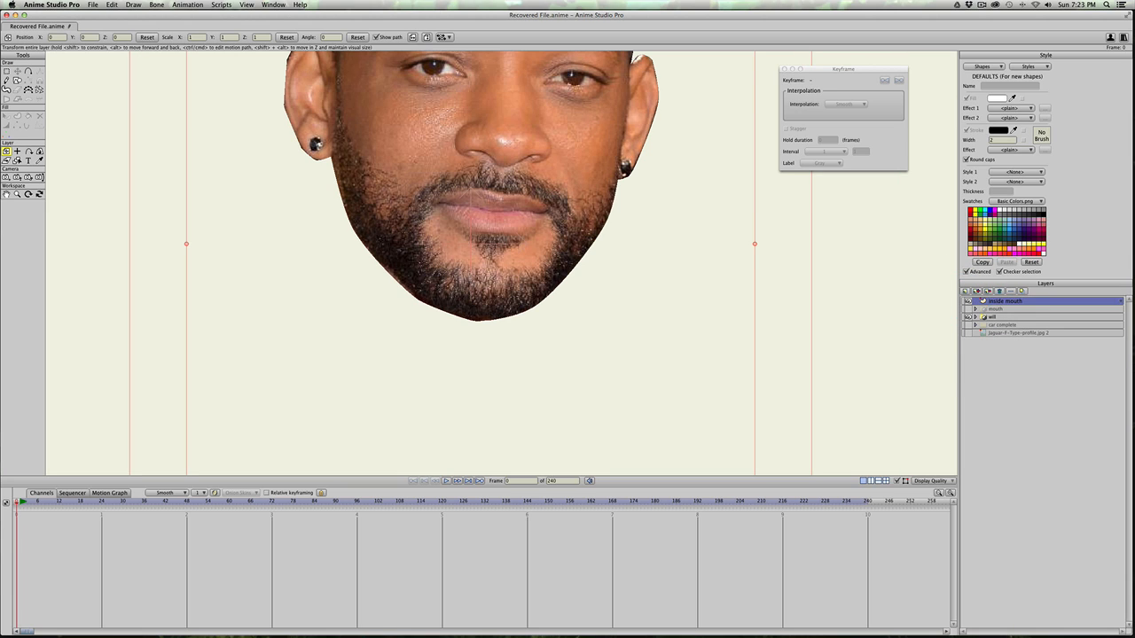
Step: Draw a black rectangle without an outline over the lower lip and chin on the inside mouth layer
{"action": "left_click", "coordinate": [17, 81]}
{"action": "left_click", "coordinate": [90, 37]}
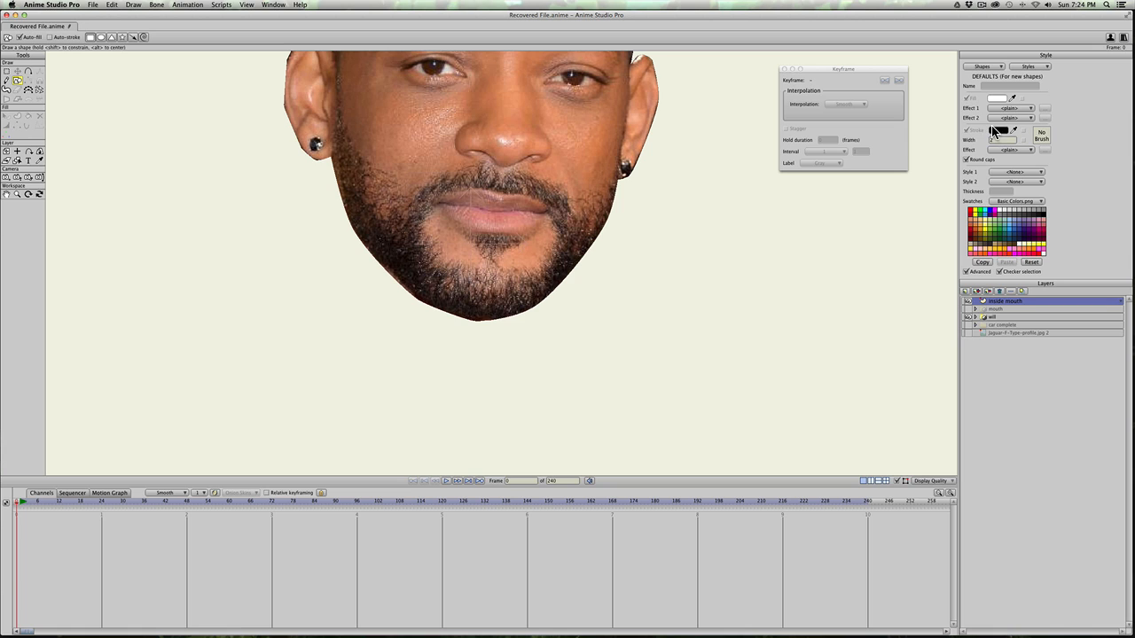
{"action": "left_click_drag", "start_coordinate": [443, 207], "coordinate": [541, 283]}
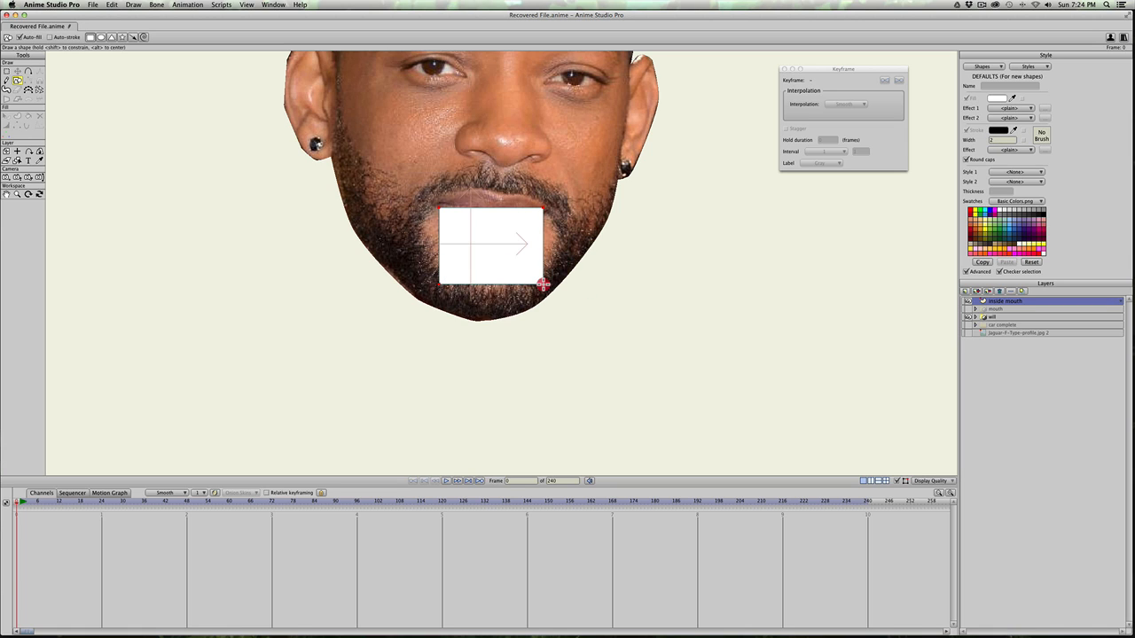
{"action": "key", "text": "super+z"}
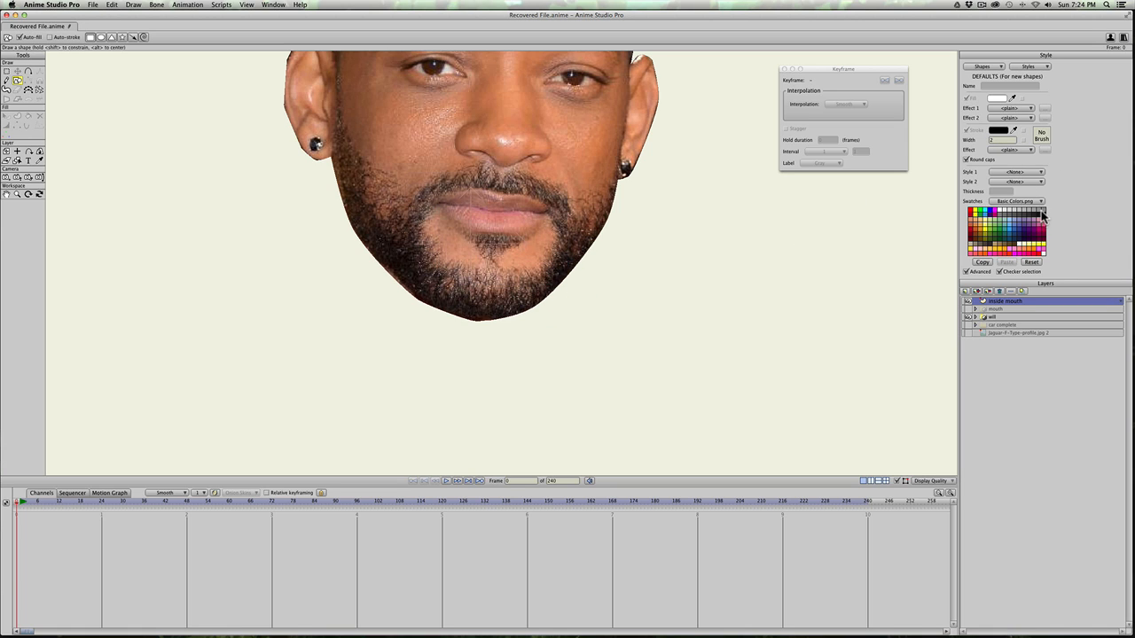
{"action": "left_click_drag", "start_coordinate": [434, 207], "coordinate": [524, 284]}
{"action": "scroll", "coordinate": [506, 233], "scroll_direction": "up", "scroll_amount": 3}
Step: Fit the black shape's upper edge to the underside of the upper lip, adding points along the edge
{"action": "key", "text": "t"}
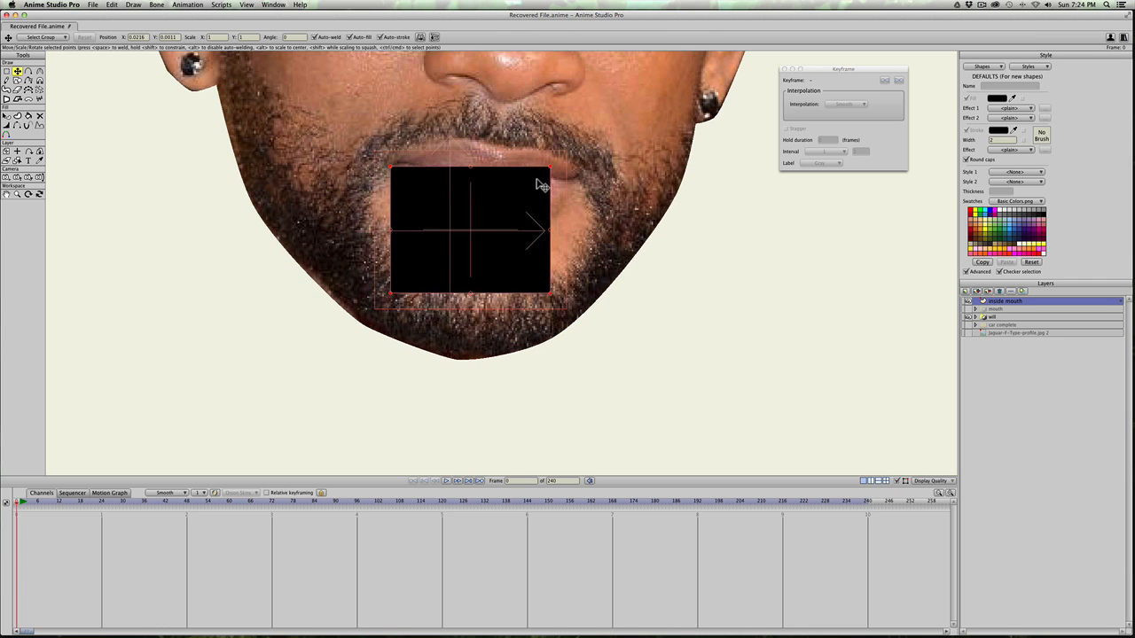
{"action": "mouse_move", "coordinate": [550, 168]}
{"action": "left_mouse_down"}
{"action": "mouse_move", "coordinate": [562, 197]}
{"action": "mouse_move", "coordinate": [564, 180]}
{"action": "mouse_move", "coordinate": [489, 175]}
{"action": "left_mouse_up"}
{"action": "key", "text": "a"}
{"action": "left_click", "coordinate": [439, 171]}
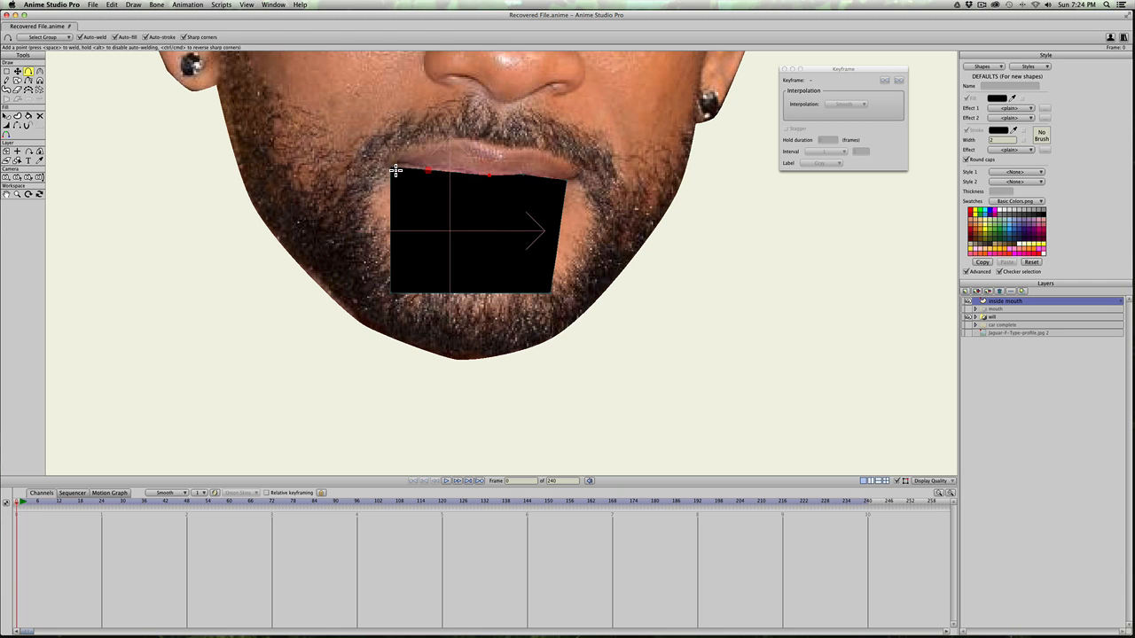
{"action": "key", "text": "t"}
{"action": "left_click", "coordinate": [396, 162]}
{"action": "key", "text": "a"}
{"action": "mouse_move", "coordinate": [435, 168]}
{"action": "left_mouse_down"}
{"action": "mouse_move", "coordinate": [451, 186]}
{"action": "mouse_move", "coordinate": [450, 168]}
{"action": "left_mouse_up"}
Step: Add a point to the black shape's lower edge and reshape the edge to follow the chin
{"action": "key", "text": "t"}
{"action": "key", "text": "a"}
{"action": "left_click_drag", "start_coordinate": [469, 293], "coordinate": [475, 299]}
{"action": "key", "text": "t"}
{"action": "left_click_drag", "start_coordinate": [391, 292], "coordinate": [398, 283]}
{"action": "key", "text": "c"}
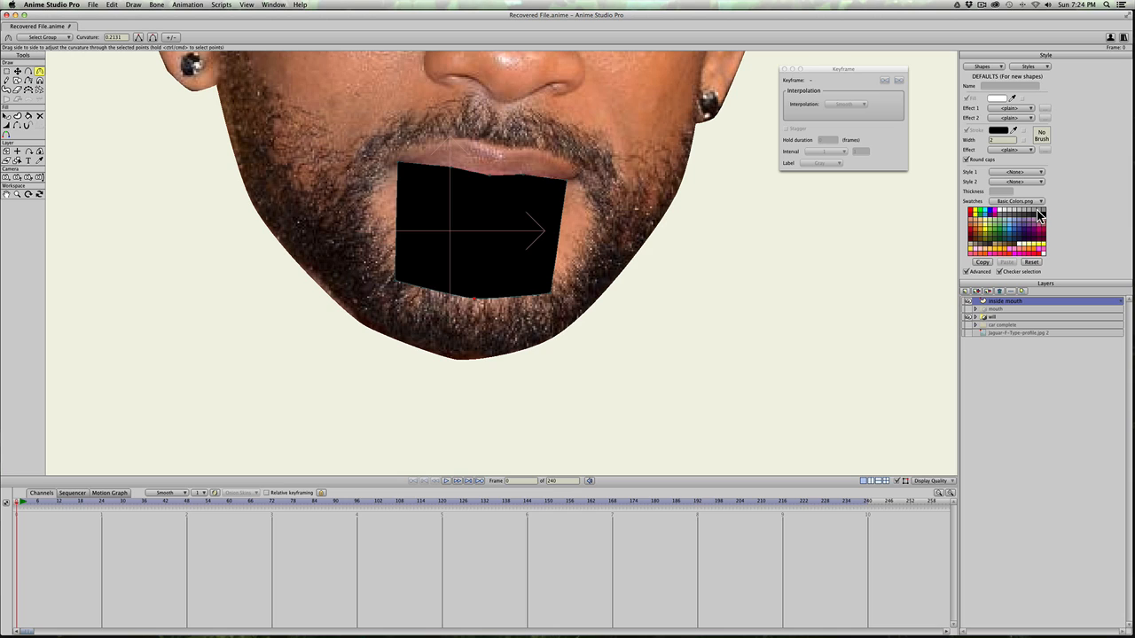
Step: Draw a white rectangle with a grey outline inside the black mouth shape for the upper teeth
{"action": "left_click", "coordinate": [1040, 216]}
{"action": "key", "text": "r"}
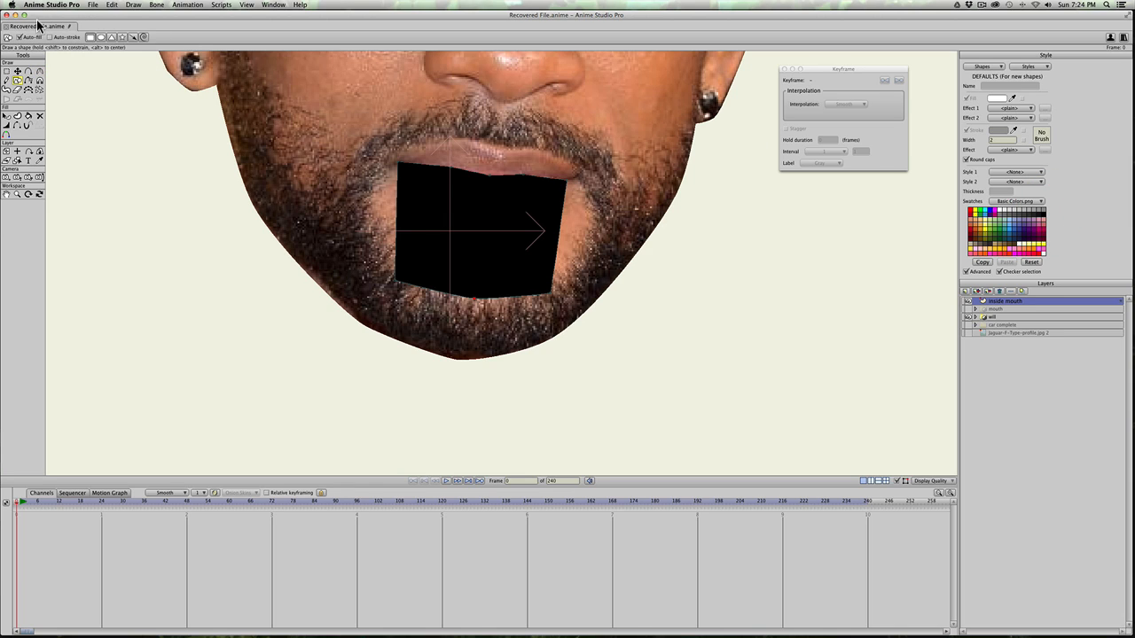
{"action": "left_click_drag", "start_coordinate": [413, 195], "coordinate": [542, 227]}
{"action": "scroll", "coordinate": [473, 231], "scroll_direction": "up", "scroll_amount": 2}
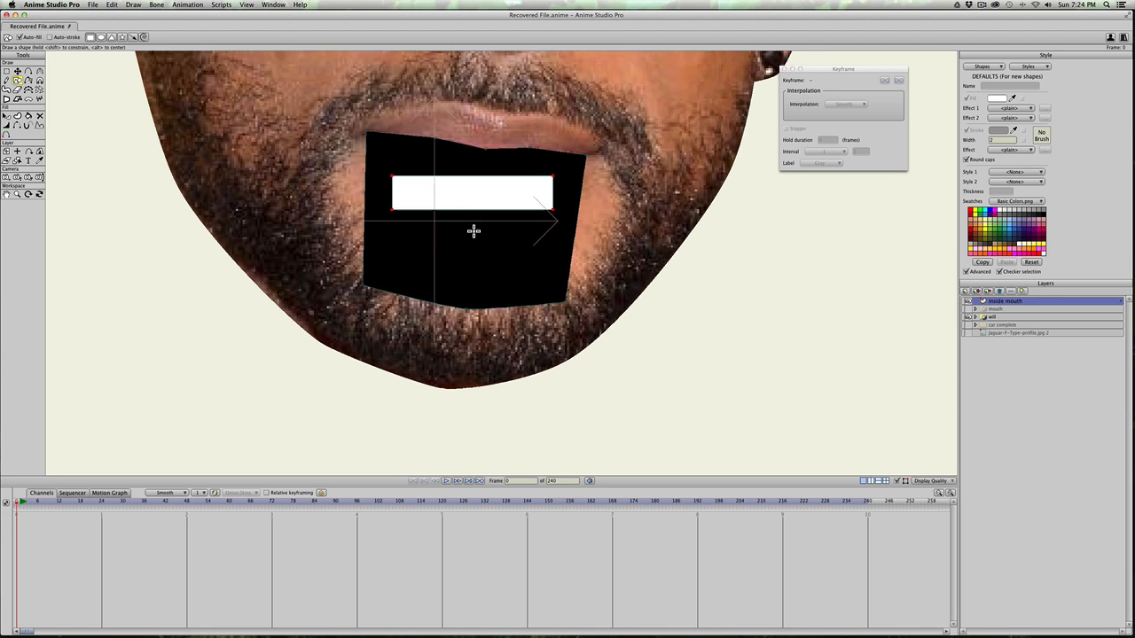
{"action": "scroll", "coordinate": [474, 231], "scroll_direction": "up", "scroll_amount": 1}
{"action": "left_click", "coordinate": [51, 37]}
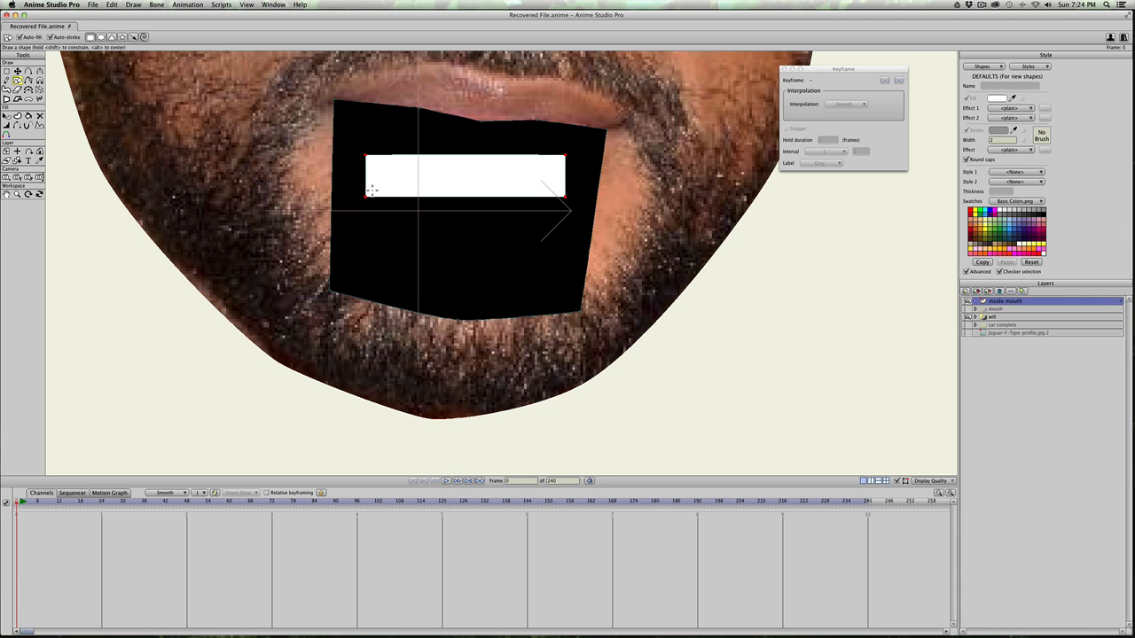
{"action": "key", "text": "super+z"}
{"action": "left_click_drag", "start_coordinate": [383, 151], "coordinate": [567, 212]}
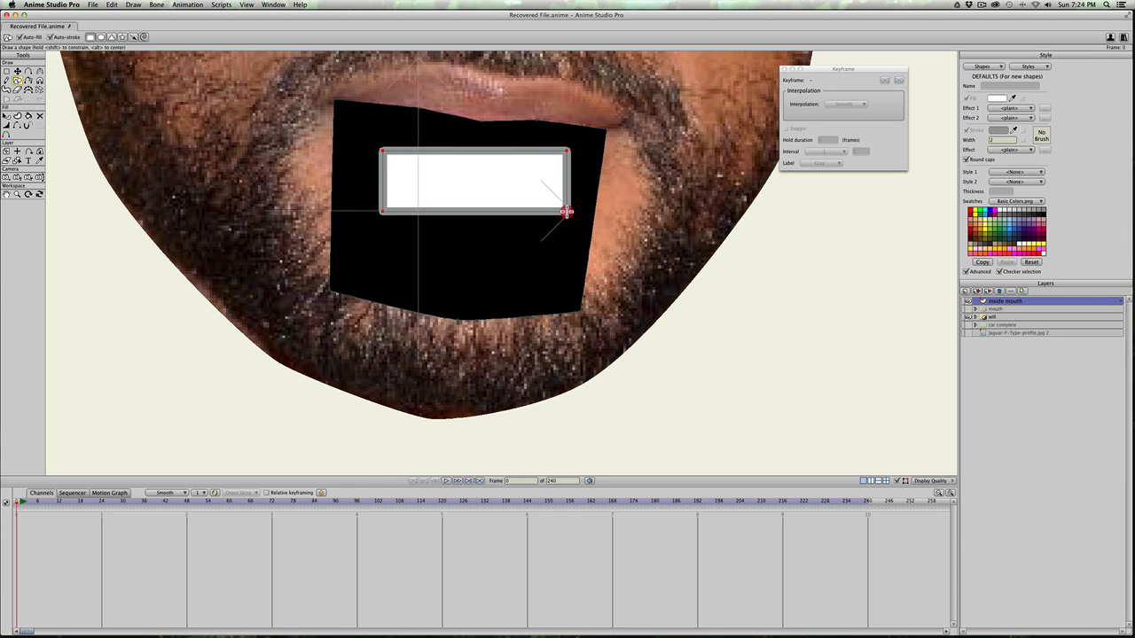
Step: Thin the teeth rectangle's outline and move the shape up against the upper lip
{"action": "key", "text": "w"}
{"action": "mouse_move", "coordinate": [513, 181]}
{"action": "left_mouse_down"}
{"action": "mouse_move", "coordinate": [431, 178]}
{"action": "mouse_move", "coordinate": [399, 144]}
{"action": "mouse_move", "coordinate": [449, 151]}
{"action": "mouse_move", "coordinate": [432, 185]}
{"action": "mouse_move", "coordinate": [443, 188]}
{"action": "mouse_move", "coordinate": [514, 177]}
{"action": "left_mouse_up"}
{"action": "key", "text": "t"}
Step: Notch the lower edge of the white shape to separate the teeth, with a short divider line above each notch
{"action": "key", "text": "a"}
{"action": "left_click", "coordinate": [470, 188]}
{"action": "key", "text": "t"}
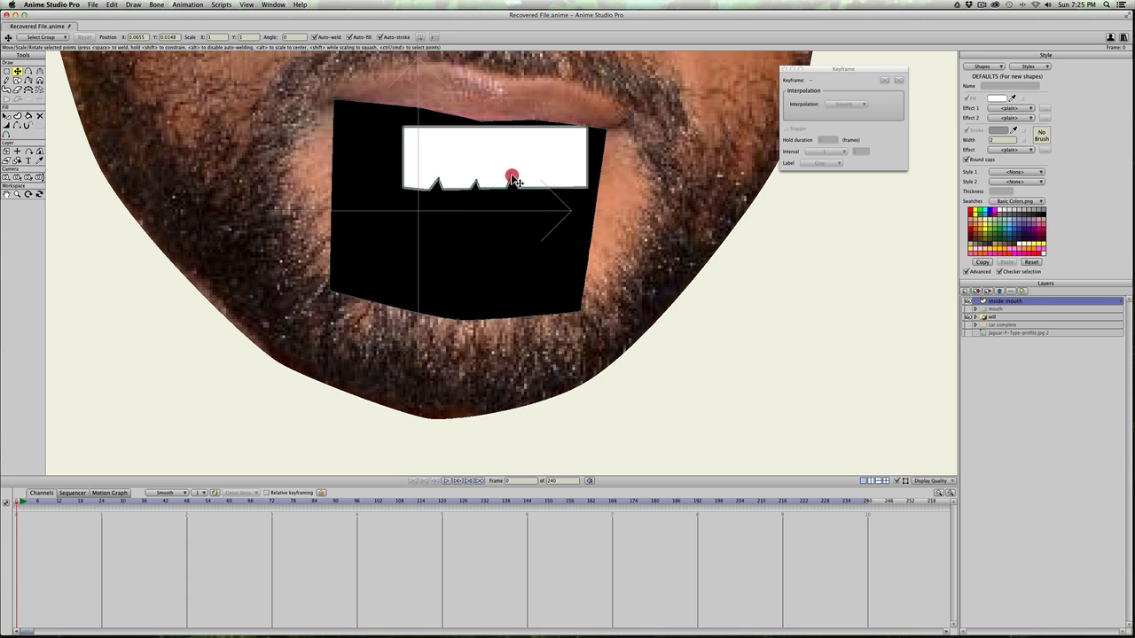
{"action": "key", "text": "a"}
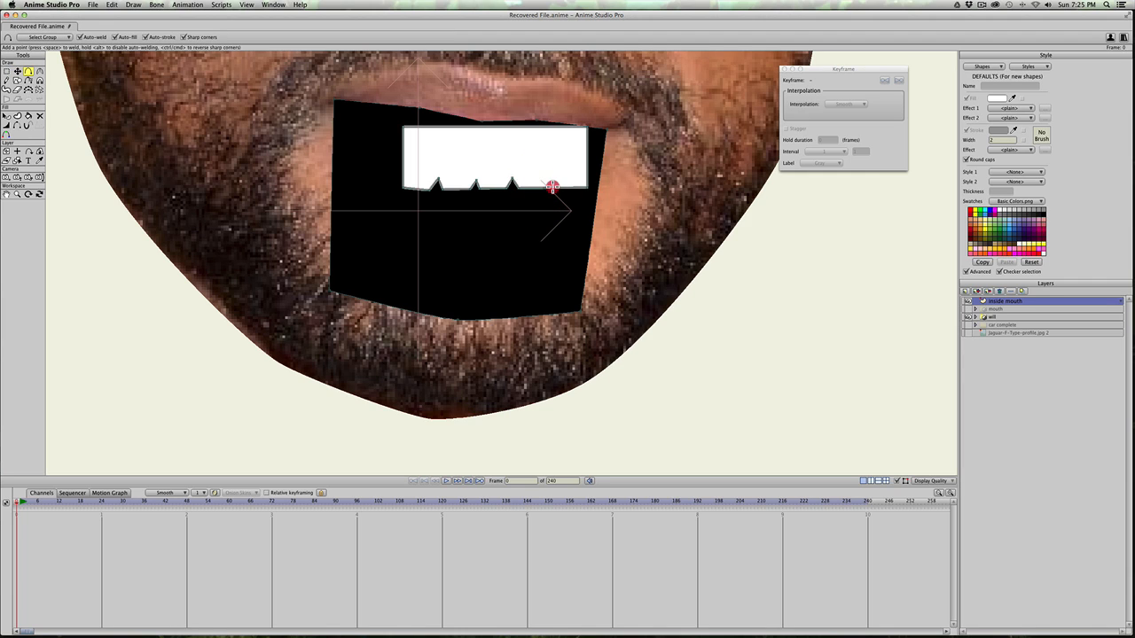
{"action": "left_click", "coordinate": [550, 180]}
{"action": "left_click", "coordinate": [441, 168]}
Step: Extend the teeth shape toward the mouth corner on the photo's left side with another notch and an adjusted upper corner
{"action": "left_click_drag", "start_coordinate": [403, 173], "coordinate": [363, 186]}
{"action": "key", "text": "t"}
{"action": "left_click_drag", "start_coordinate": [403, 127], "coordinate": [354, 118]}
Step: Round the lower edges of the teeth by adjusting the curvature of their points
{"action": "left_click_drag", "start_coordinate": [375, 187], "coordinate": [544, 205]}
{"action": "key", "text": "c"}
{"action": "left_click_drag", "start_coordinate": [443, 189], "coordinate": [640, 201]}
{"action": "left_click_drag", "start_coordinate": [544, 187], "coordinate": [623, 196]}
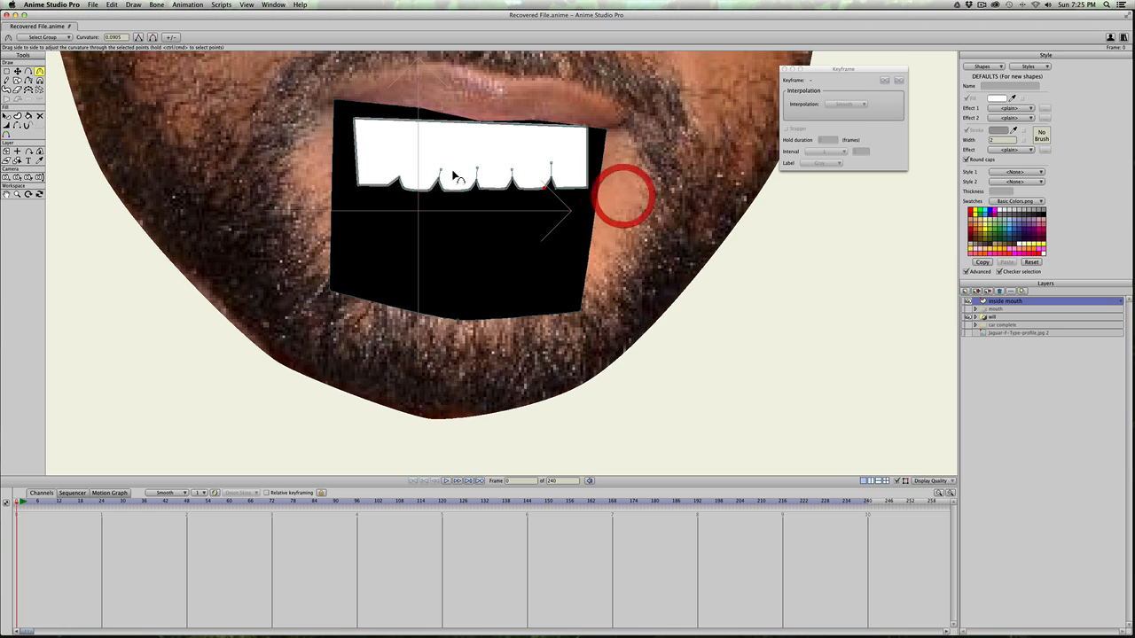
Step: Create stroke-only shapes from the four short divider lines between the teeth
{"action": "key", "text": "u"}
{"action": "left_click", "coordinate": [441, 174]}
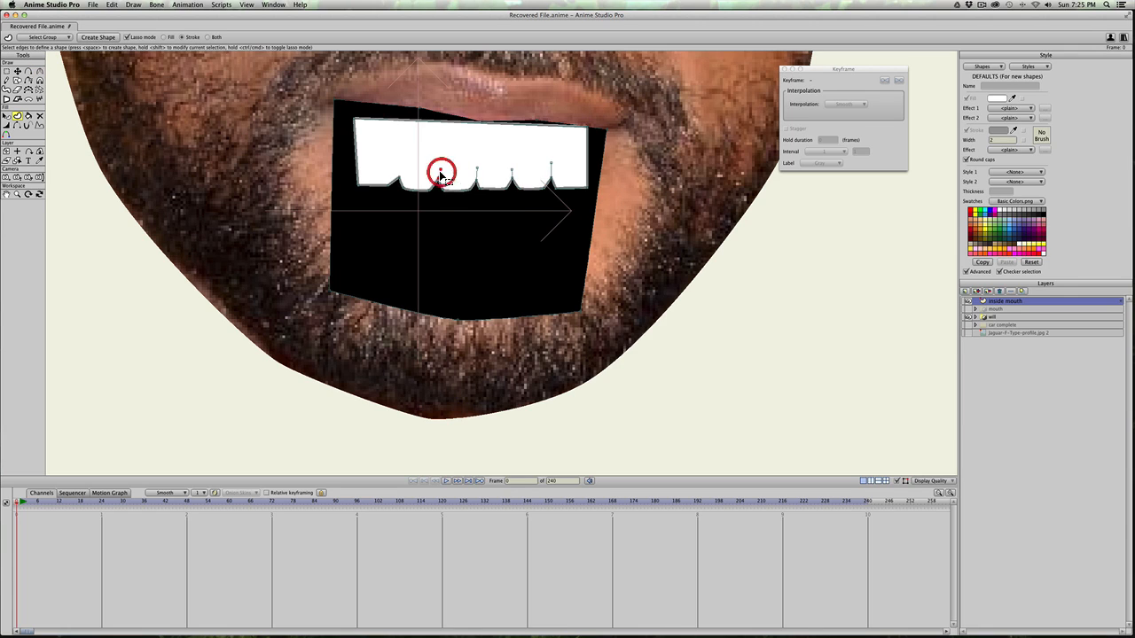
{"action": "left_click", "coordinate": [477, 175]}
{"action": "left_click", "coordinate": [513, 176]}
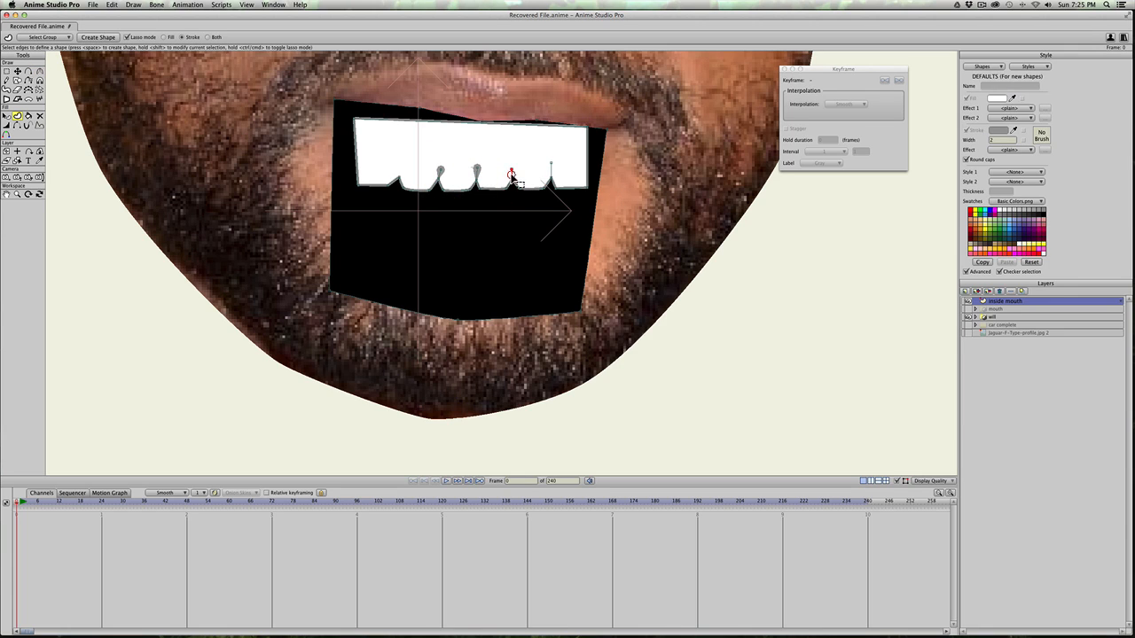
{"action": "left_click", "coordinate": [550, 168]}
Step: Taper the upper ends of these four tooth dividers to a line width of 0 percent
{"action": "key", "text": "w"}
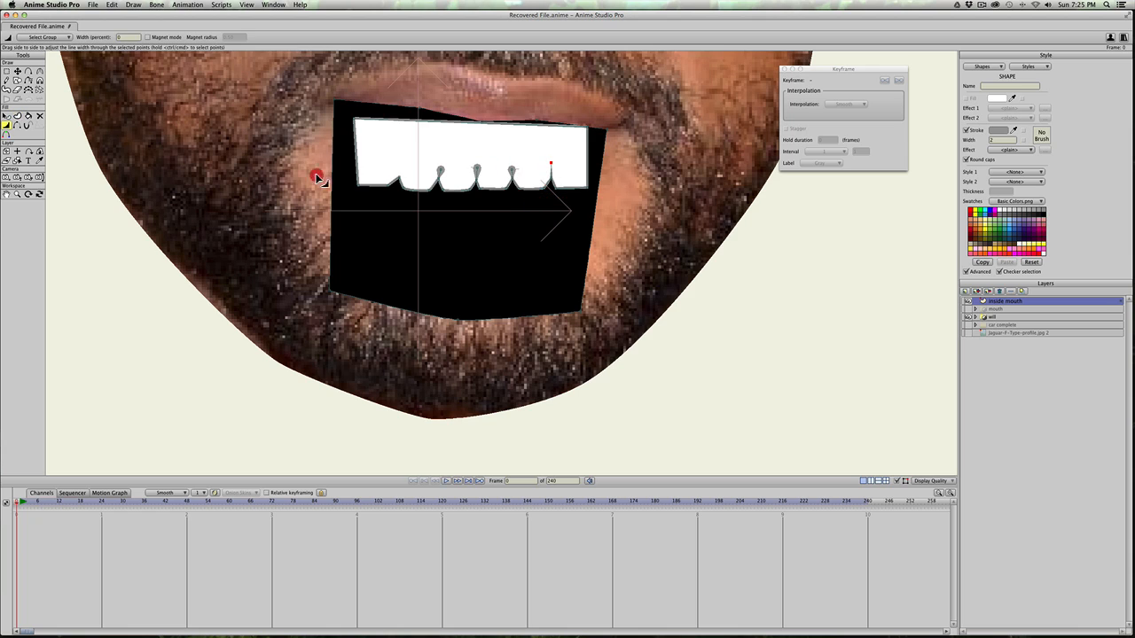
{"action": "left_click", "coordinate": [315, 173]}
{"action": "left_click_drag", "start_coordinate": [479, 168], "coordinate": [316, 162]}
{"action": "left_click_drag", "start_coordinate": [439, 170], "coordinate": [150, 155]}
Step: Create a stroke on the remaining divider toward the photo's left mouth corner and taper its upper end
{"action": "key", "text": "a"}
{"action": "key", "text": "u"}
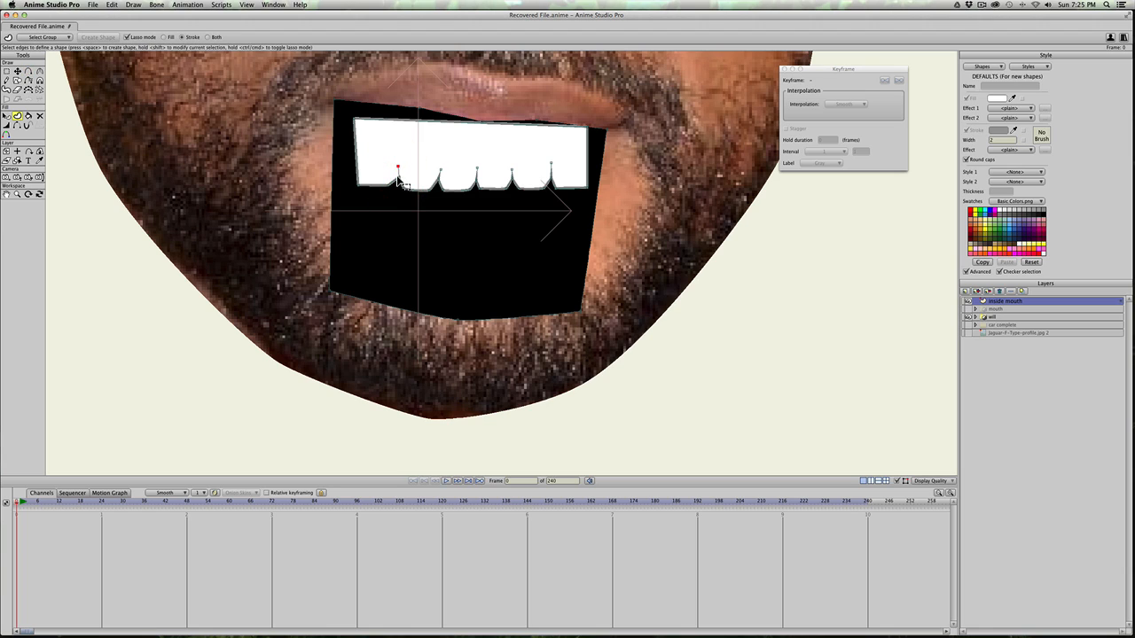
{"action": "key", "text": "t"}
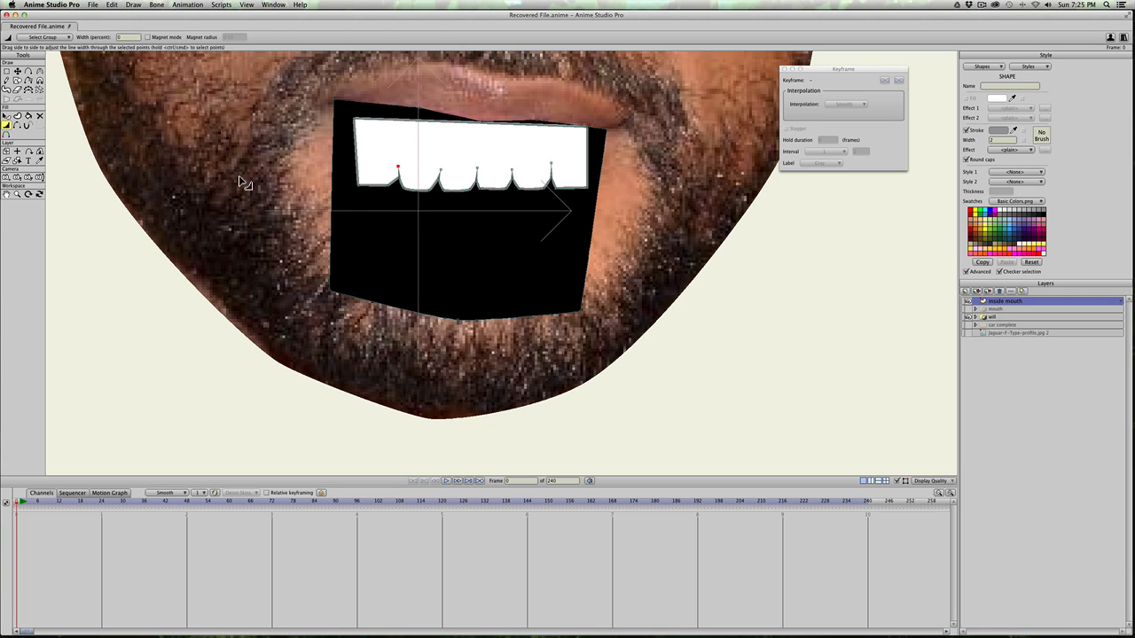
Step: Reshape the end tooth on the photo's left side by moving its lower corner and curving its lower edge
{"action": "left_click_drag", "start_coordinate": [362, 189], "coordinate": [349, 178]}
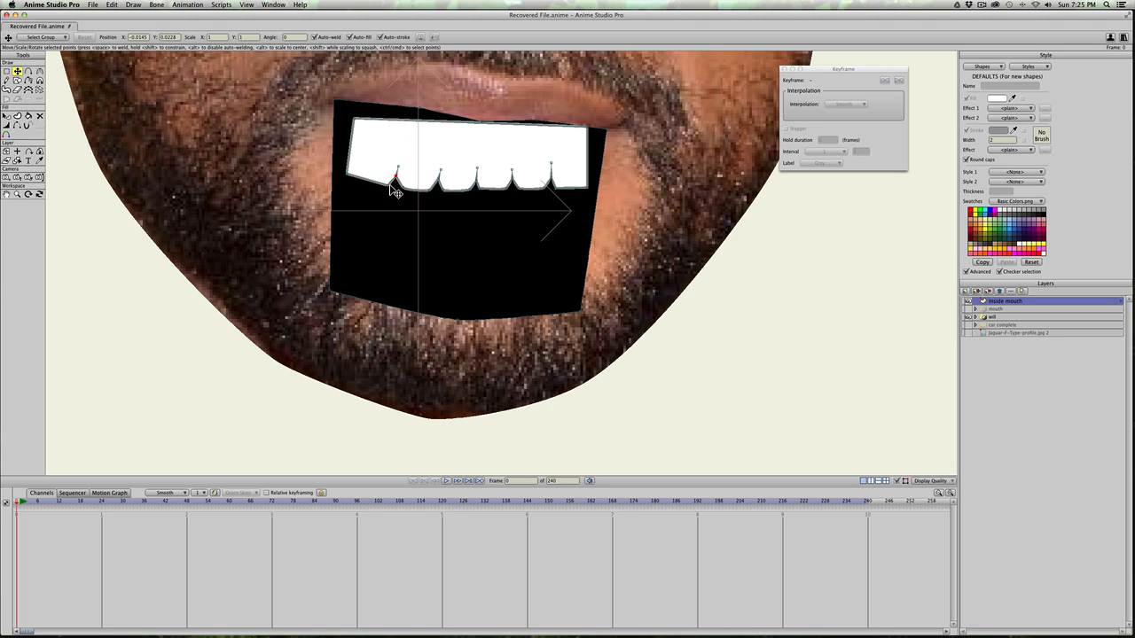
{"action": "key", "text": "c"}
{"action": "left_click_drag", "start_coordinate": [391, 186], "coordinate": [414, 191]}
{"action": "key", "text": "a"}
{"action": "left_click", "coordinate": [362, 180]}
{"action": "key", "text": "t"}
{"action": "left_click_drag", "start_coordinate": [348, 176], "coordinate": [358, 181]}
Step: Try to move the teeth up over the edge of the upper lip
{"action": "key", "text": "super+a"}
{"action": "key", "text": "a"}
{"action": "key", "text": "t"}
{"action": "left_click", "coordinate": [363, 121]}
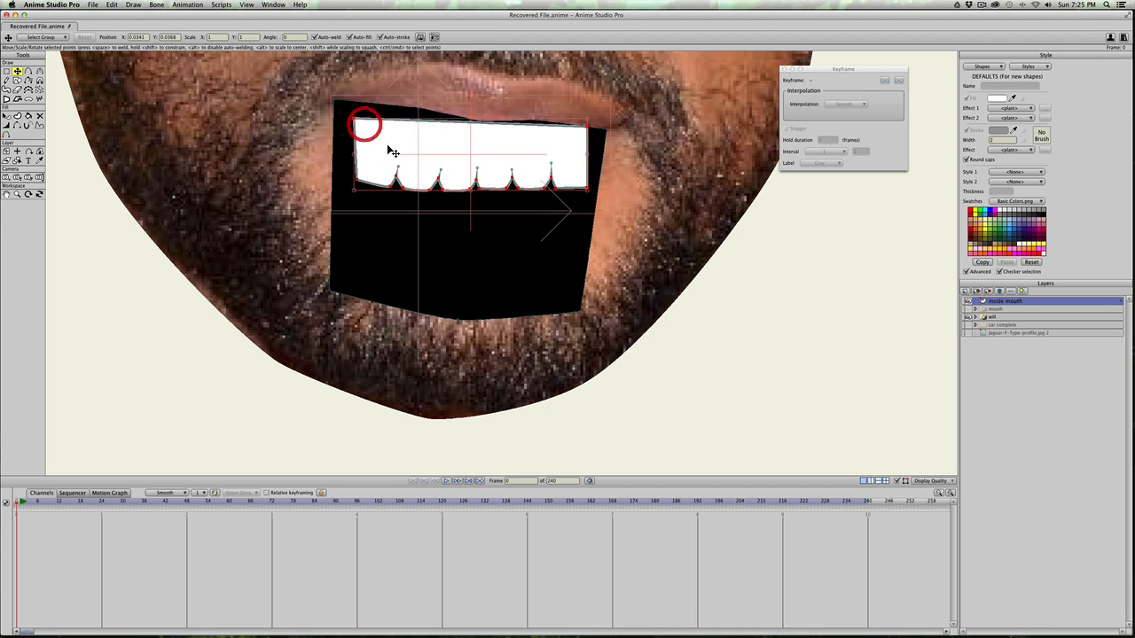
{"action": "left_click_drag", "start_coordinate": [398, 156], "coordinate": [401, 133]}
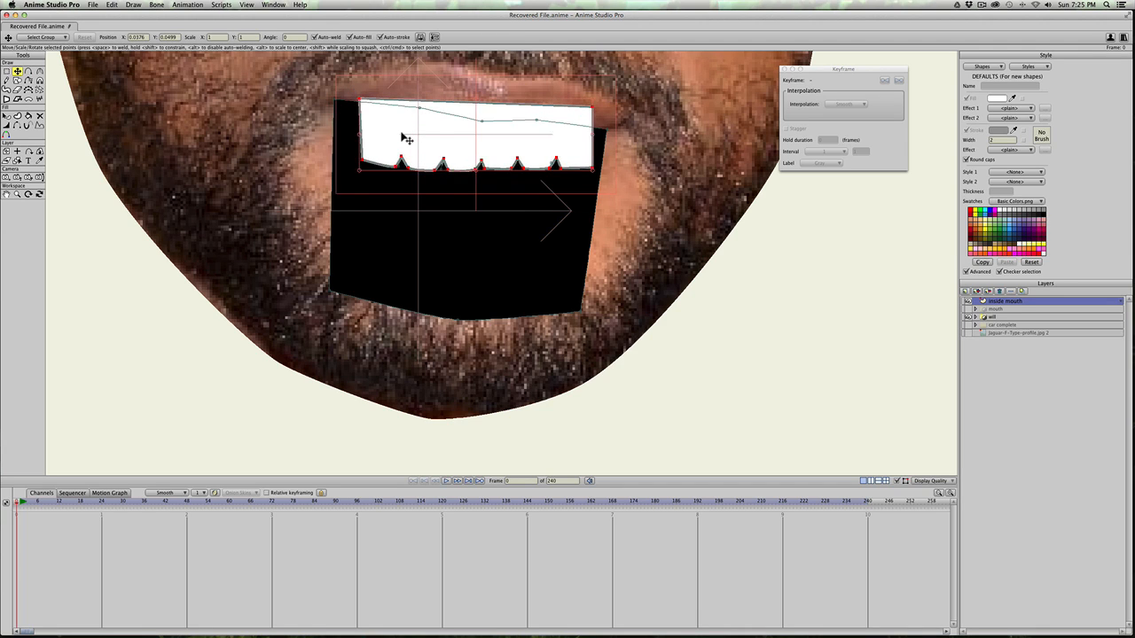
{"action": "key", "text": "super+z"}
Step: Select all points of the teeth and dividers, move them up against the upper lip and tilt them slightly clockwise
{"action": "key", "text": "g"}
{"action": "mouse_move", "coordinate": [388, 171]}
{"action": "left_mouse_down"}
{"action": "mouse_move", "coordinate": [537, 172]}
{"action": "mouse_move", "coordinate": [544, 157]}
{"action": "mouse_move", "coordinate": [398, 170]}
{"action": "mouse_move", "coordinate": [503, 182]}
{"action": "mouse_move", "coordinate": [551, 166]}
{"action": "left_mouse_up"}
{"action": "mouse_move", "coordinate": [394, 171]}
{"action": "left_mouse_down"}
{"action": "mouse_move", "coordinate": [381, 152]}
{"action": "mouse_move", "coordinate": [417, 156]}
{"action": "left_mouse_up"}
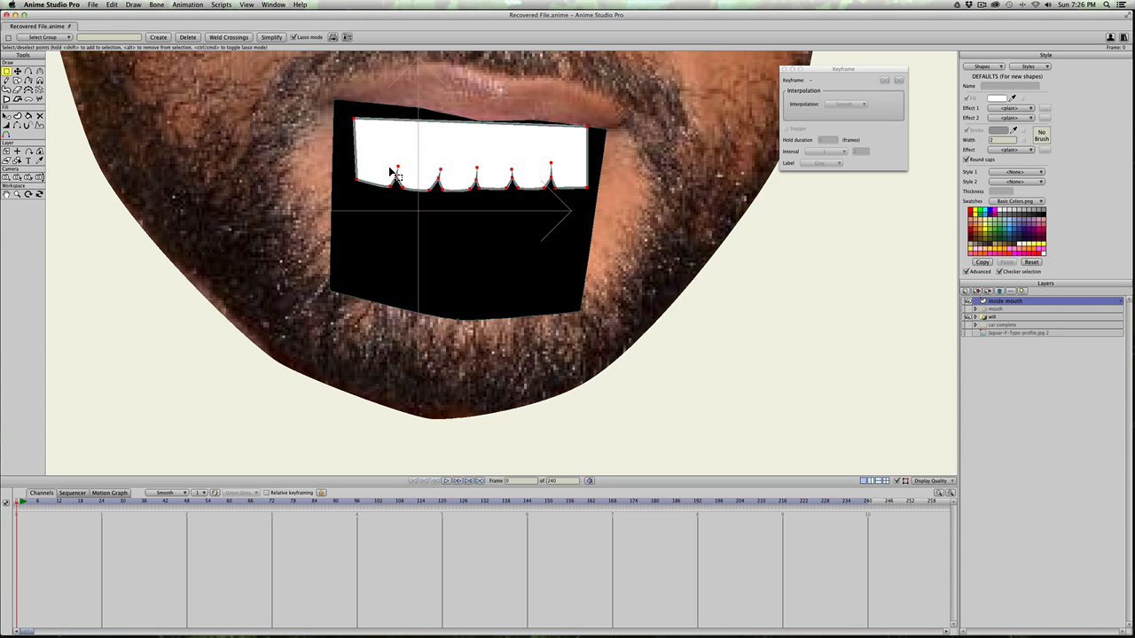
{"action": "key", "text": "t"}
{"action": "left_click_drag", "start_coordinate": [416, 165], "coordinate": [425, 142]}
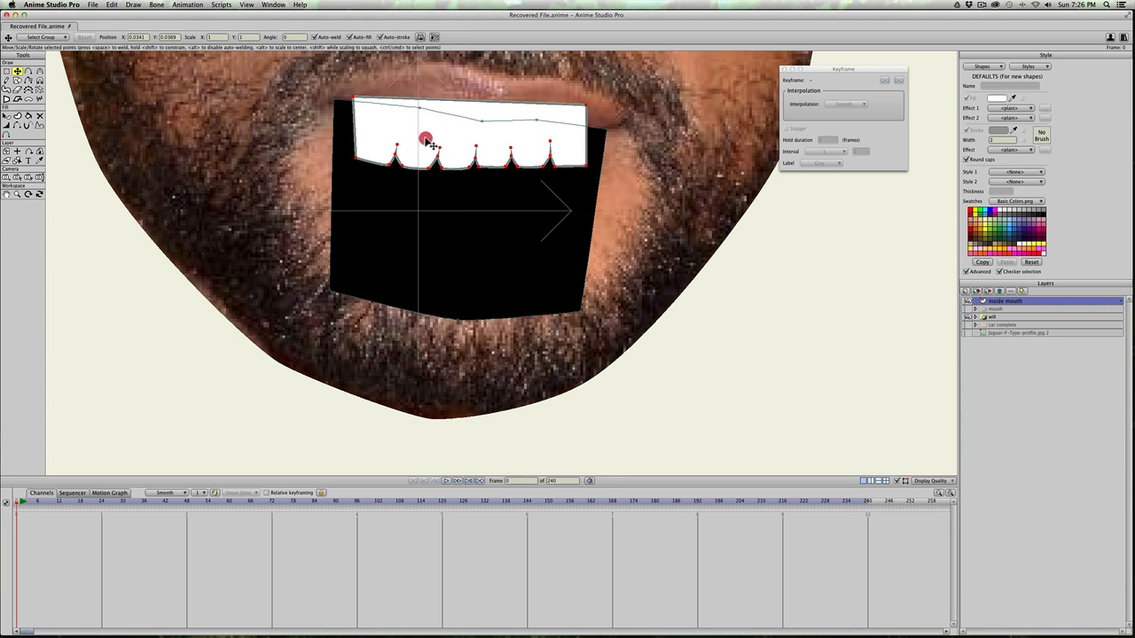
{"action": "left_click_drag", "start_coordinate": [344, 116], "coordinate": [344, 105]}
Step: Fit the upper edge of the teeth to the contour of the upper lip with added points and adjusted upper corners
{"action": "key", "text": "a"}
{"action": "key", "text": "t"}
{"action": "left_click", "coordinate": [357, 93]}
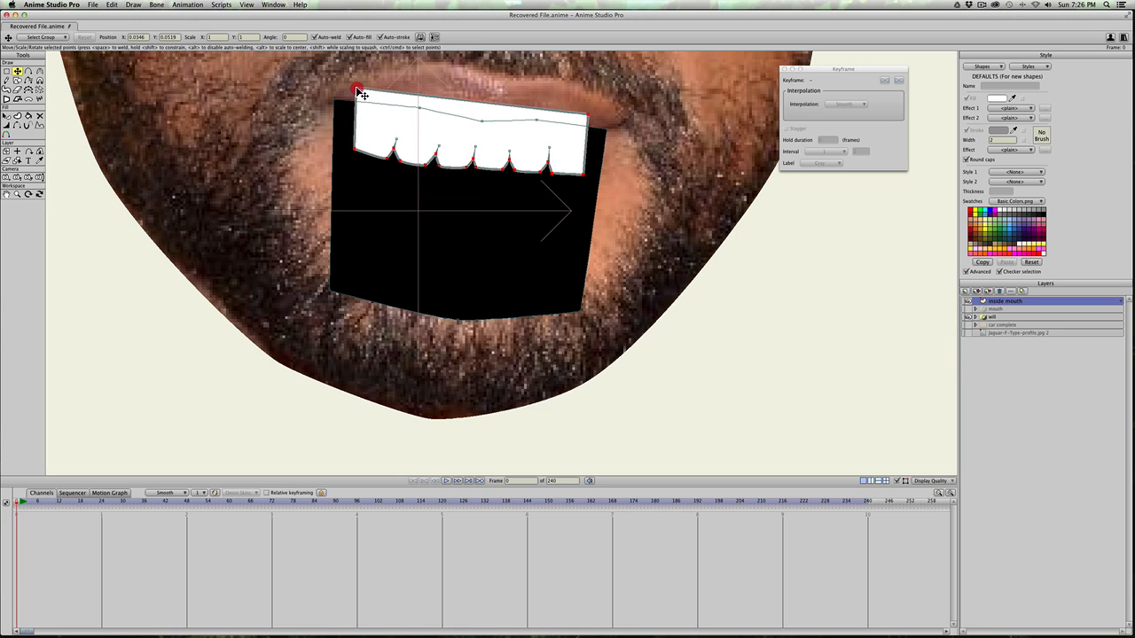
{"action": "left_click_drag", "start_coordinate": [357, 94], "coordinate": [359, 101]}
{"action": "key", "text": "a"}
{"action": "left_click_drag", "start_coordinate": [444, 111], "coordinate": [482, 122]}
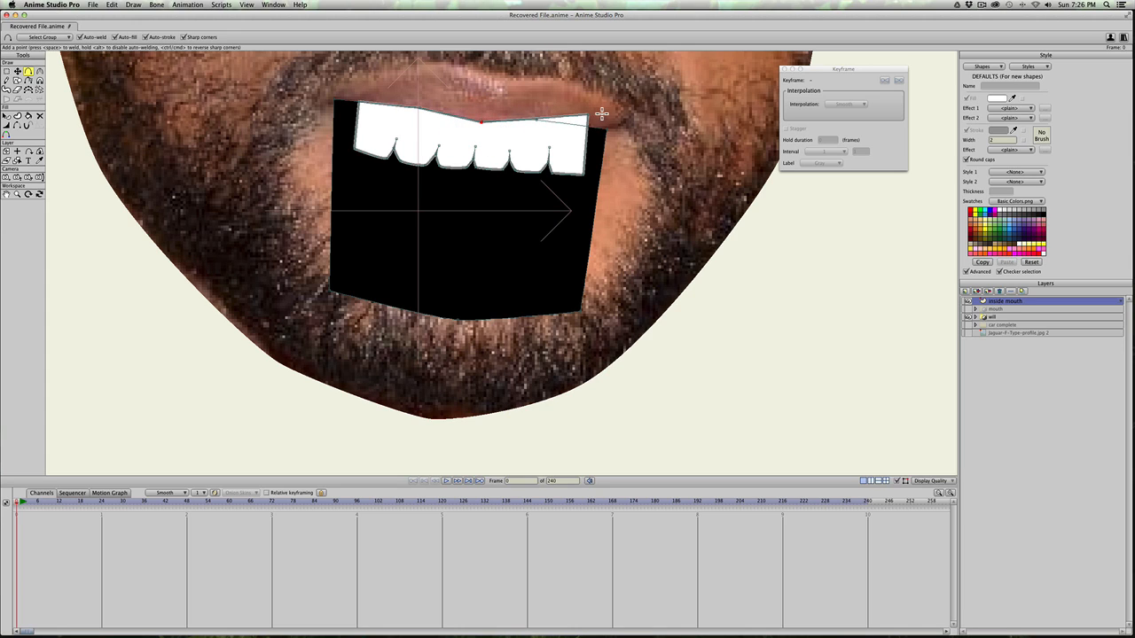
{"action": "key", "text": "t"}
{"action": "left_click_drag", "start_coordinate": [592, 120], "coordinate": [588, 126]}
{"action": "key", "text": "a"}
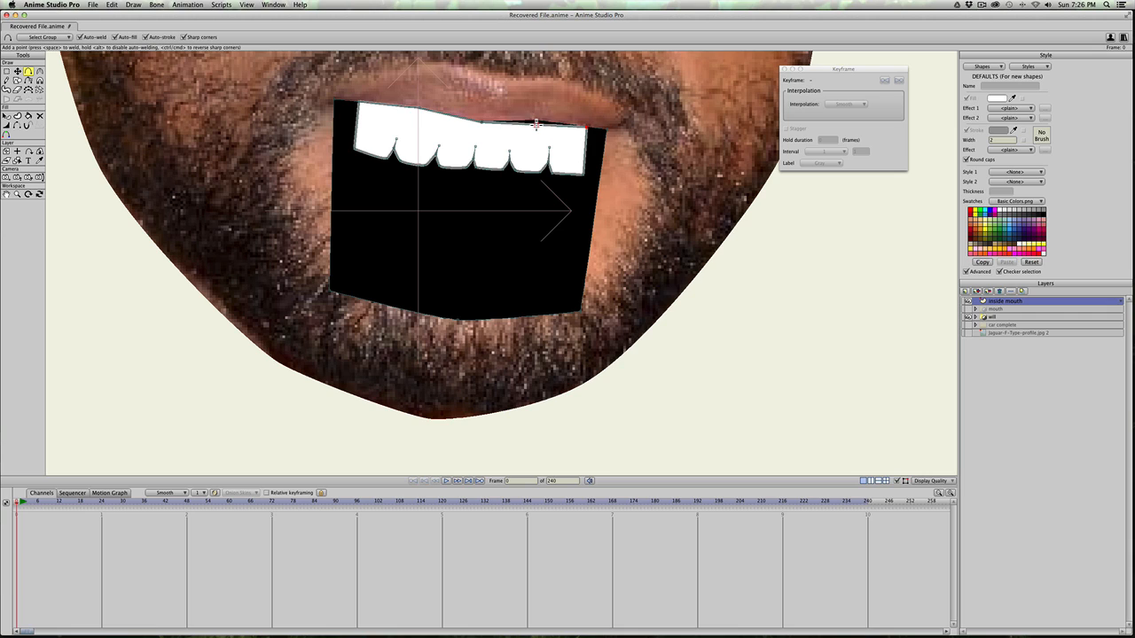
Step: Widen the teeth toward both mouth corners by moving the outer corner points outward
{"action": "key", "text": "t"}
{"action": "left_click", "coordinate": [335, 101]}
{"action": "key", "text": "c"}
{"action": "left_click", "coordinate": [584, 174]}
{"action": "key", "text": "t"}
{"action": "left_click_drag", "start_coordinate": [588, 128], "coordinate": [598, 130]}
{"action": "key", "text": "c"}
{"action": "key", "text": "t"}
{"action": "left_click_drag", "start_coordinate": [355, 149], "coordinate": [351, 152]}
{"action": "left_click_drag", "start_coordinate": [358, 104], "coordinate": [345, 104]}
Step: Add a small notch near the photo's left mouth corner to form a partial end tooth and adjust its outer edge
{"action": "key", "text": "a"}
{"action": "left_click_drag", "start_coordinate": [351, 148], "coordinate": [353, 145]}
{"action": "left_click", "coordinate": [359, 151]}
{"action": "key", "text": "t"}
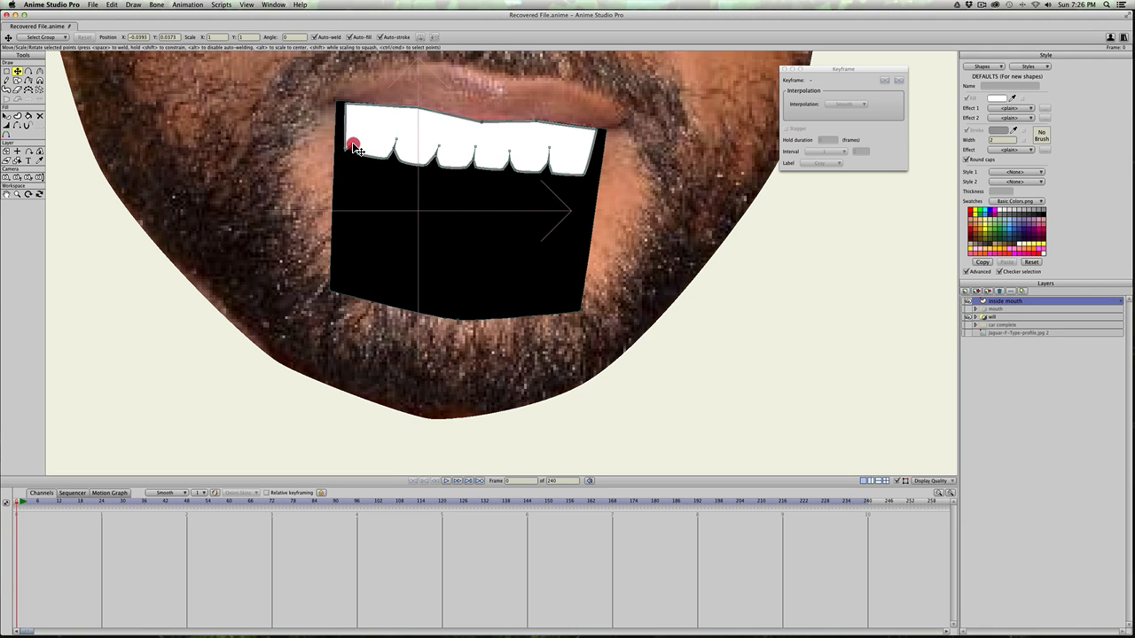
{"action": "key", "text": "a"}
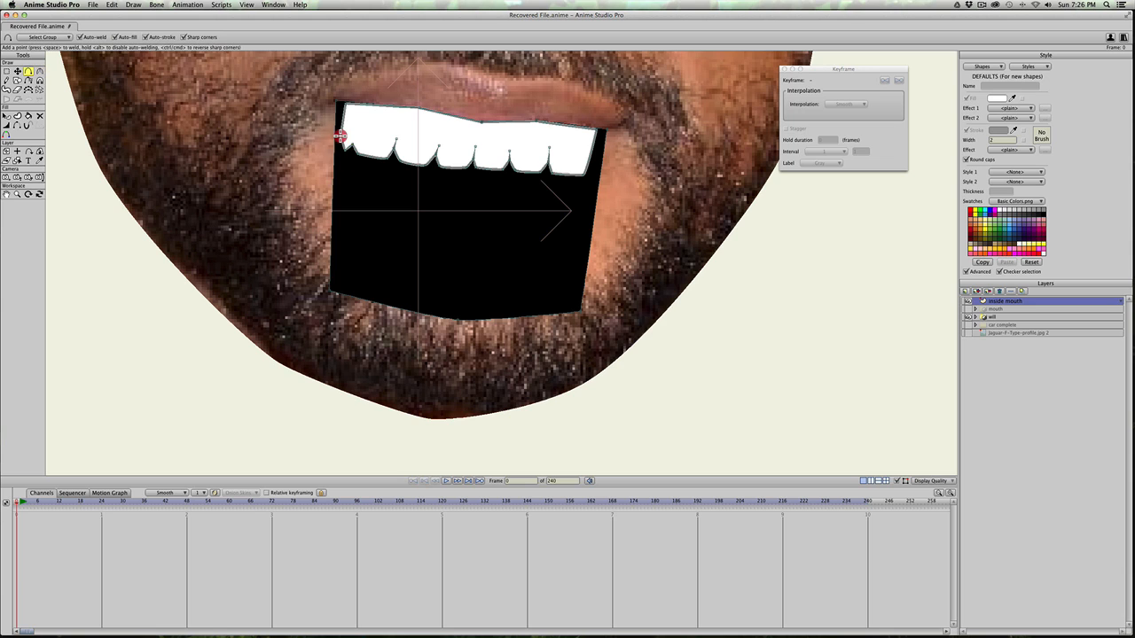
{"action": "key", "text": "t"}
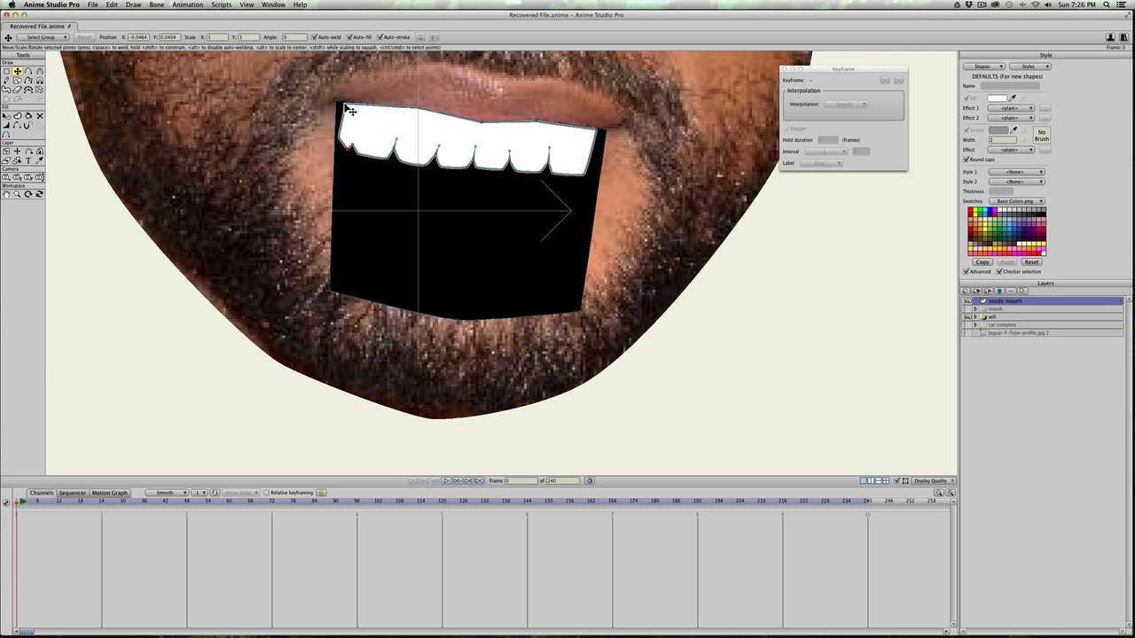
{"action": "left_click", "coordinate": [343, 105]}
Step: Set the fill color for new shapes to pink and choose the ellipse shape for drawing
{"action": "scroll", "coordinate": [485, 210], "scroll_direction": "down", "scroll_amount": 1}
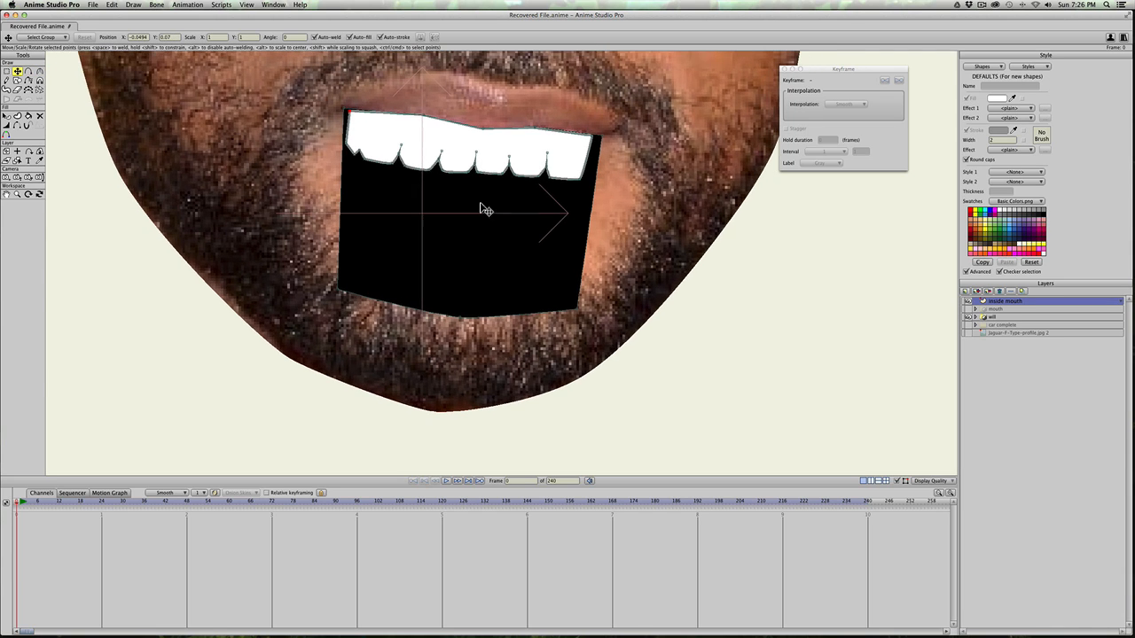
{"action": "left_click", "coordinate": [664, 237]}
{"action": "left_click", "coordinate": [1014, 251]}
{"action": "left_click_drag", "start_coordinate": [398, 220], "coordinate": [468, 252]}
{"action": "key", "text": "ctrl+z"}
{"action": "left_click", "coordinate": [8, 73]}
{"action": "left_click", "coordinate": [100, 36]}
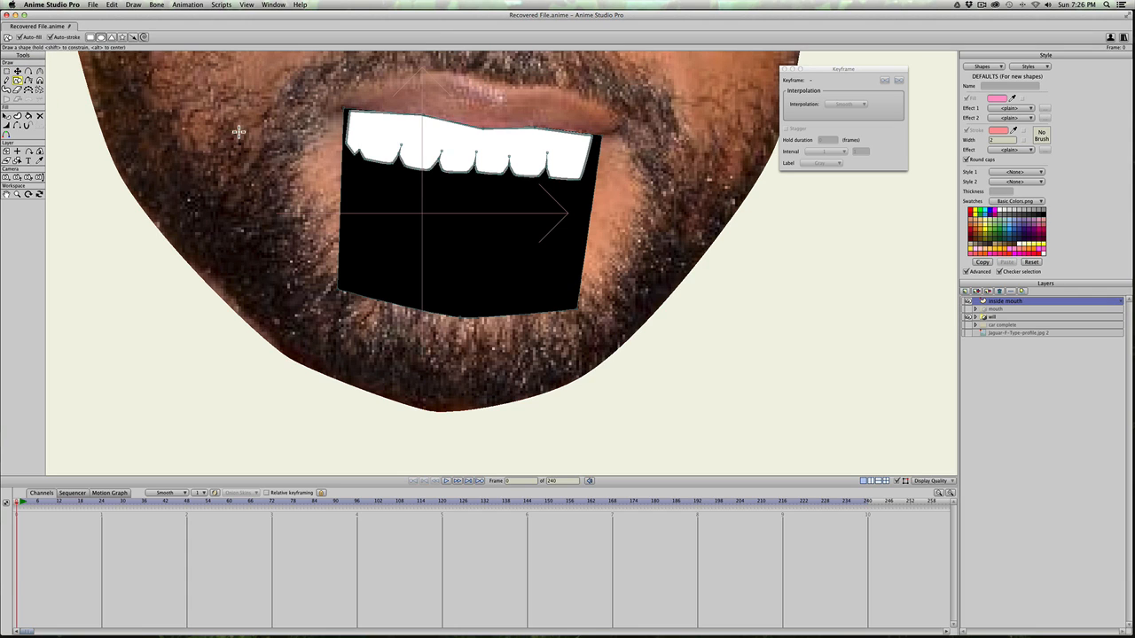
Step: Draw a pink ellipse without an outline as the tongue and position it in the lower half of the mouth
{"action": "left_click_drag", "start_coordinate": [388, 212], "coordinate": [540, 290]}
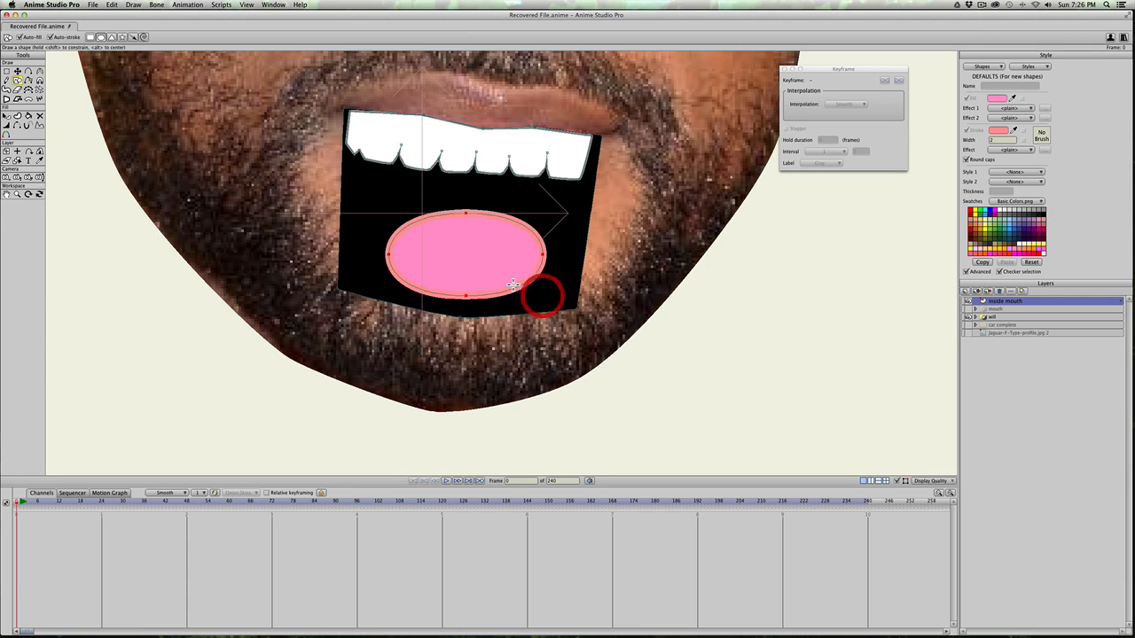
{"action": "key", "text": "ctrl+z"}
{"action": "left_click", "coordinate": [1030, 263]}
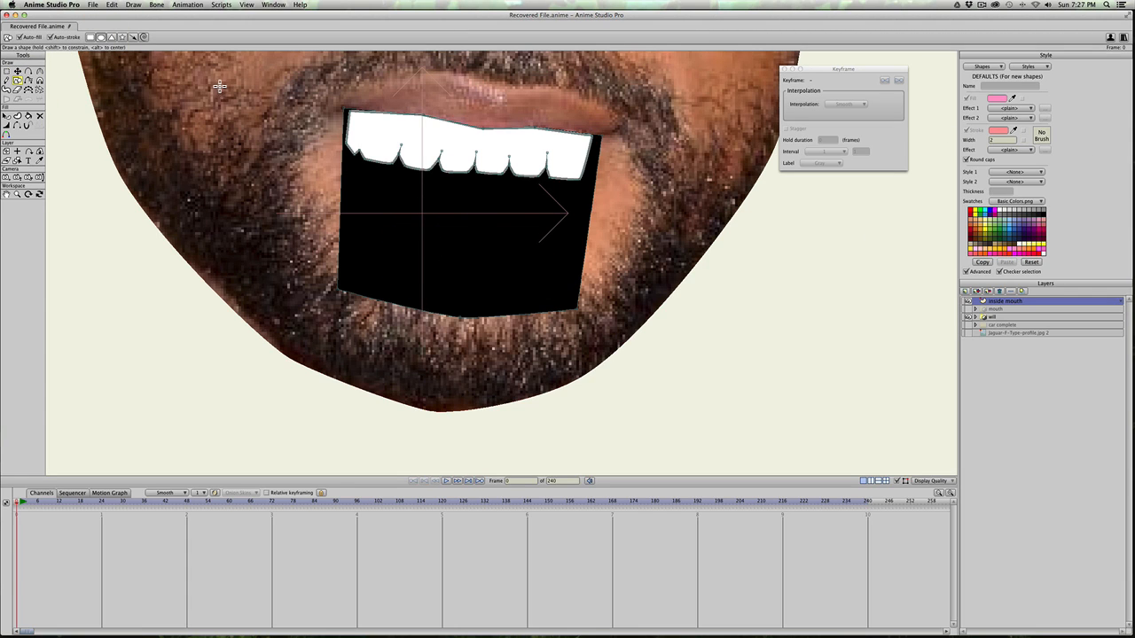
{"action": "left_click", "coordinate": [49, 38]}
{"action": "mouse_move", "coordinate": [383, 213]}
{"action": "left_mouse_down"}
{"action": "mouse_move", "coordinate": [553, 293]}
{"action": "mouse_move", "coordinate": [547, 306]}
{"action": "left_mouse_up"}
{"action": "key", "text": "t"}
{"action": "left_click_drag", "start_coordinate": [474, 286], "coordinate": [463, 274]}
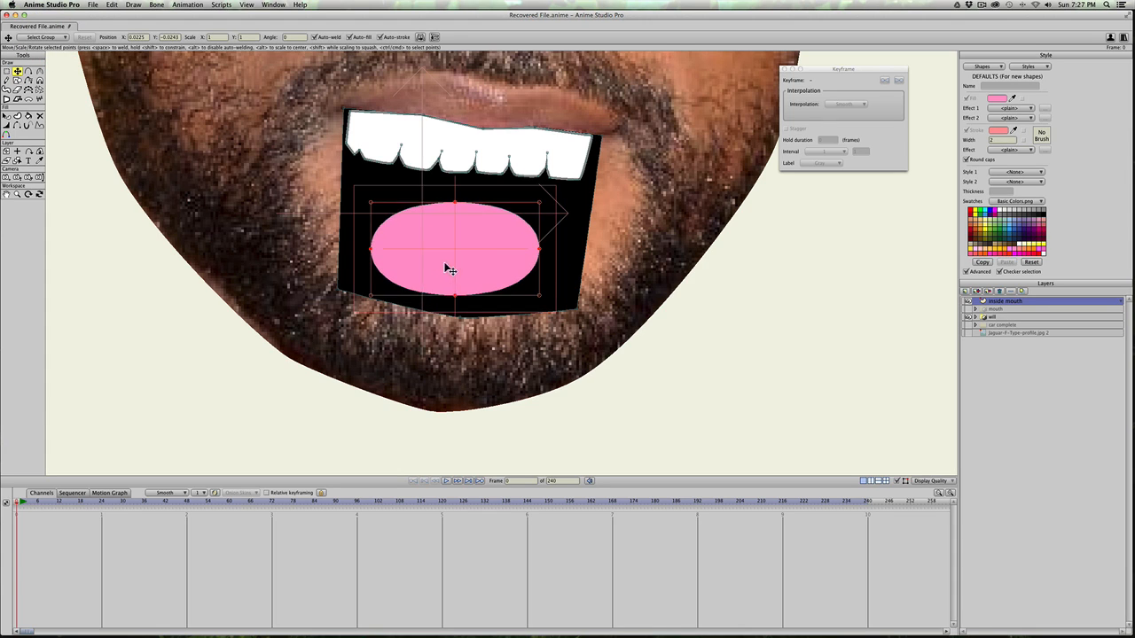
{"action": "left_click", "coordinate": [367, 205]}
Step: Show the mouth layer and place it above the inside mouth layer
{"action": "scroll", "coordinate": [372, 204], "scroll_direction": "down", "scroll_amount": 8}
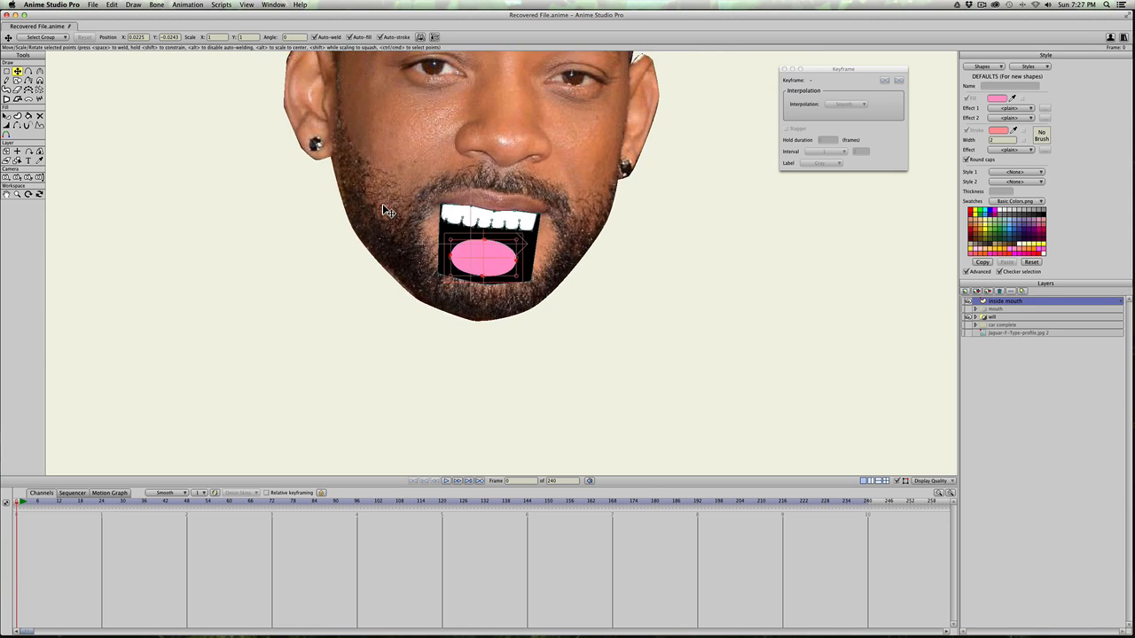
{"action": "scroll", "coordinate": [460, 253], "scroll_direction": "up", "scroll_amount": 5}
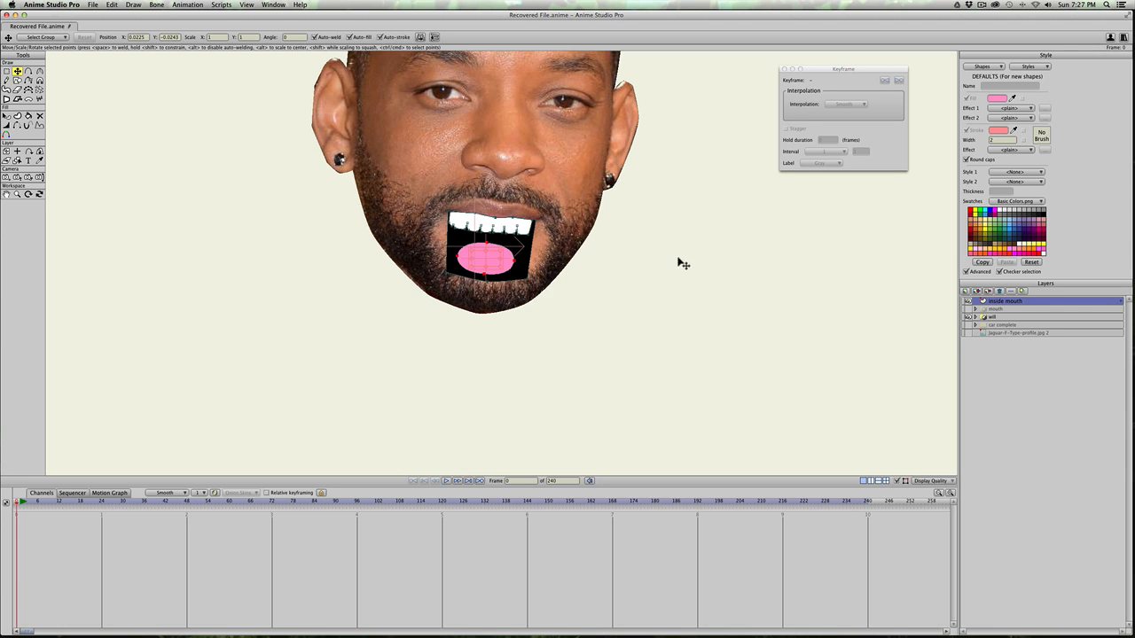
{"action": "left_click", "coordinate": [587, 271]}
{"action": "left_click", "coordinate": [967, 309]}
{"action": "left_click_drag", "start_coordinate": [1030, 310], "coordinate": [1021, 297]}
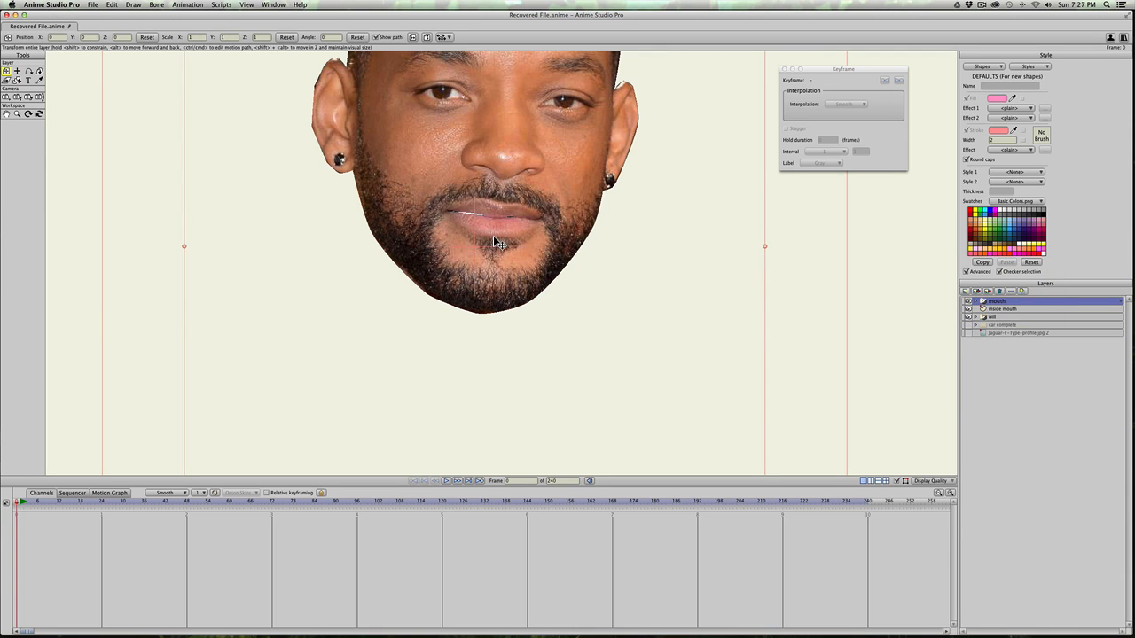
Step: Test opening the mouth by moving the mouth layer down toward the chin and back up
{"action": "scroll", "coordinate": [578, 261], "scroll_direction": "down", "scroll_amount": 1}
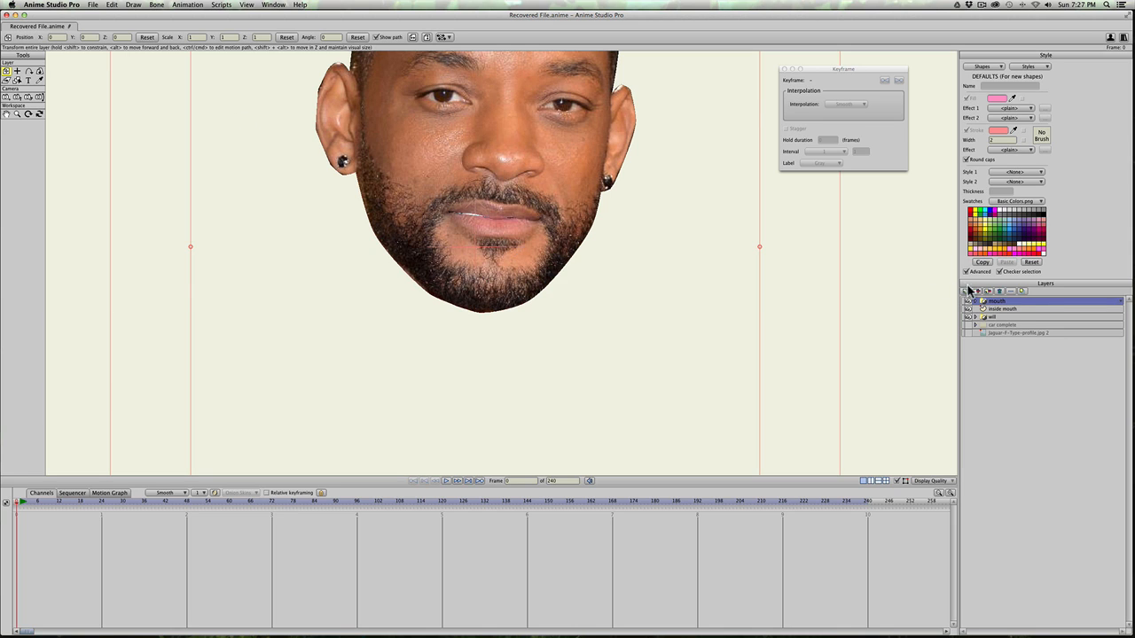
{"action": "left_click", "coordinate": [966, 291]}
{"action": "left_click", "coordinate": [1044, 308]}
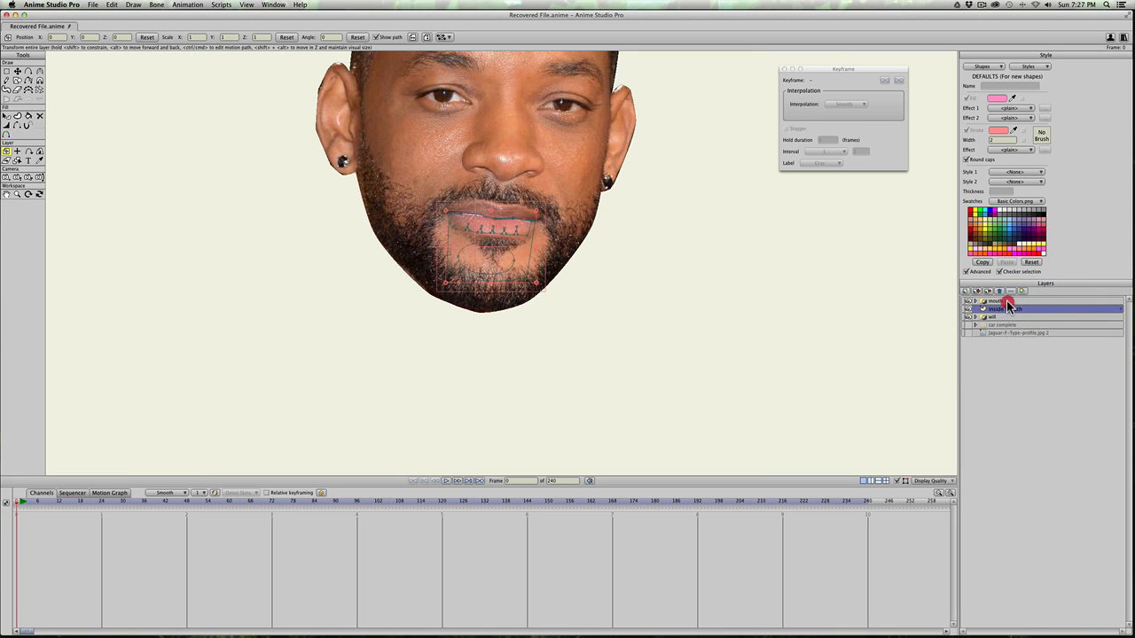
{"action": "left_click", "coordinate": [1006, 302]}
{"action": "scroll", "coordinate": [55, 109], "scroll_direction": "down", "scroll_amount": 1}
{"action": "scroll", "coordinate": [474, 203], "scroll_direction": "down", "scroll_amount": 2}
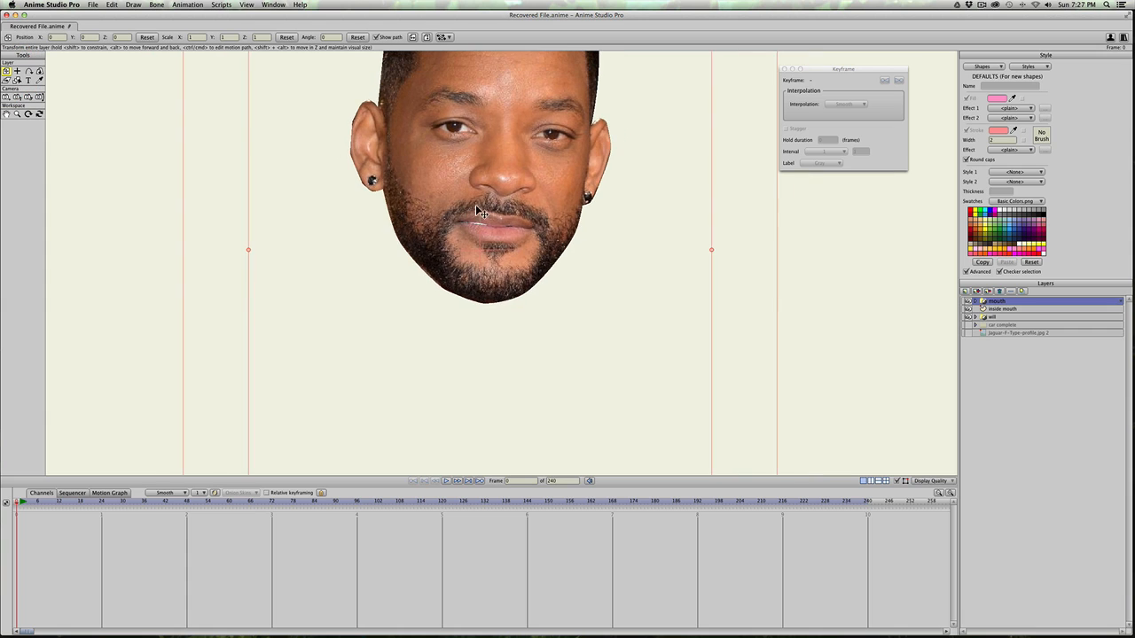
{"action": "left_click_drag", "start_coordinate": [491, 242], "coordinate": [479, 316]}
{"action": "scroll", "coordinate": [488, 232], "scroll_direction": "down", "scroll_amount": 1}
{"action": "left_click", "coordinate": [1, 493]}
{"action": "scroll", "coordinate": [451, 289], "scroll_direction": "down", "scroll_amount": 5}
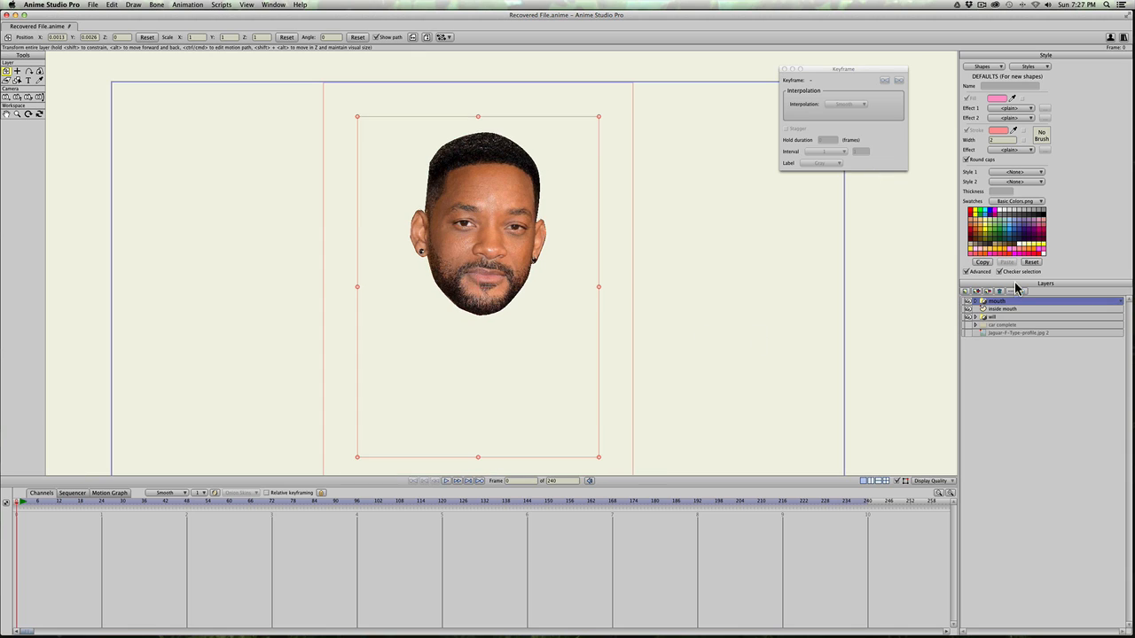
Step: Add a group layer named "wills head complete" at the top of the layer stack
{"action": "left_click", "coordinate": [963, 295]}
{"action": "left_click", "coordinate": [977, 312]}
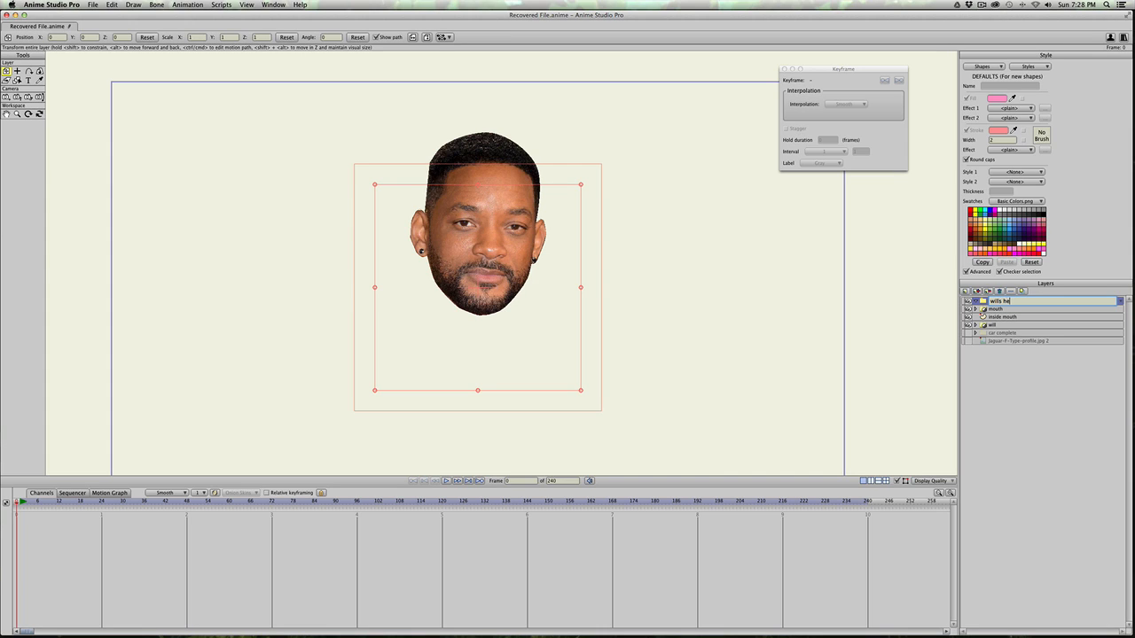
{"action": "key", "text": "Return"}
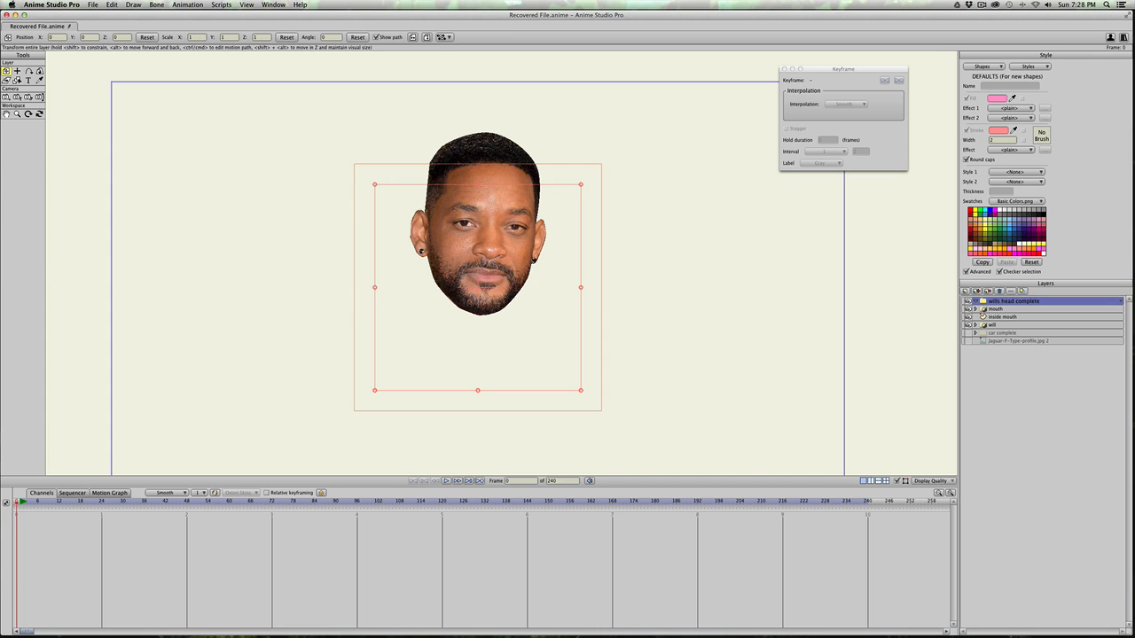
Step: Move the mouth, inside mouth and will layers into the "wills head complete" group
{"action": "left_click", "coordinate": [1011, 309]}
{"action": "left_click", "coordinate": [1013, 326], "text": "shift"}
{"action": "left_click_drag", "start_coordinate": [1010, 310], "coordinate": [1009, 303]}
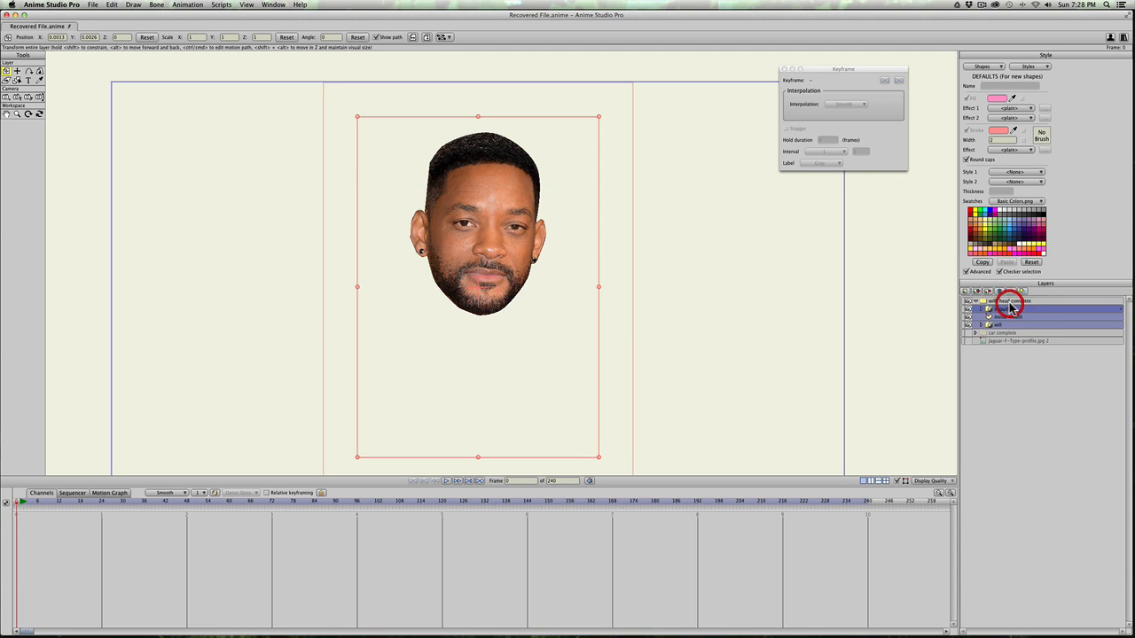
Step: Collapse the "wills head complete" group and move the whole head down and to the right on the canvas
{"action": "left_click", "coordinate": [1003, 300]}
{"action": "left_click", "coordinate": [975, 302]}
{"action": "left_click_drag", "start_coordinate": [510, 248], "coordinate": [550, 283]}
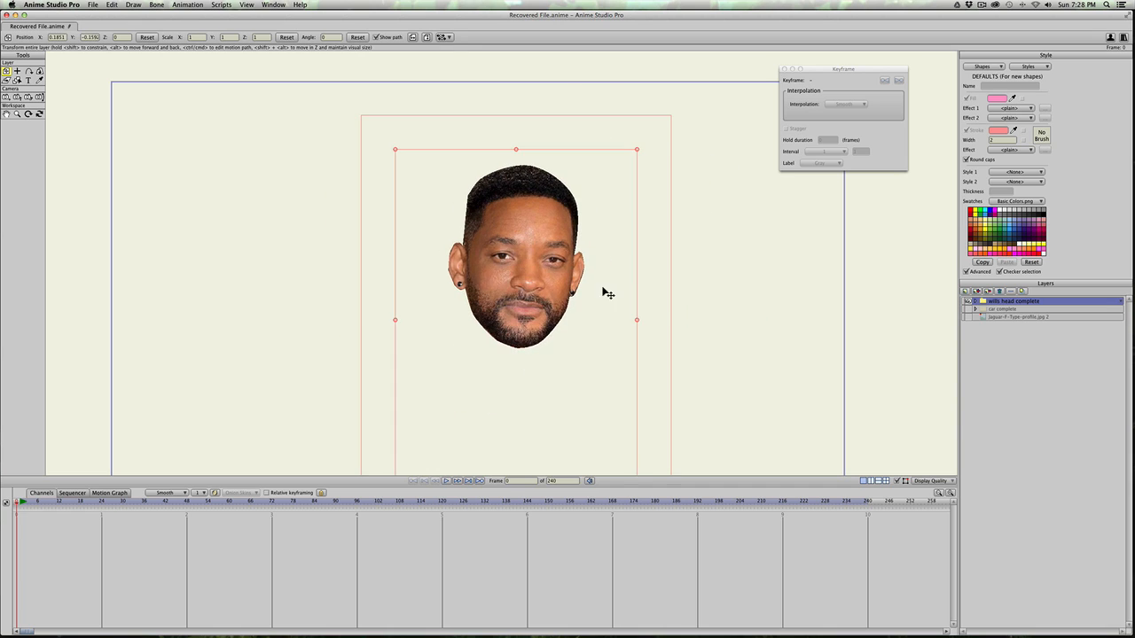
Step: Show the "car complete" group and the "Jaguar-F-Type-profile.jpg 2" layer
{"action": "scroll", "coordinate": [612, 288], "scroll_direction": "down", "scroll_amount": 2}
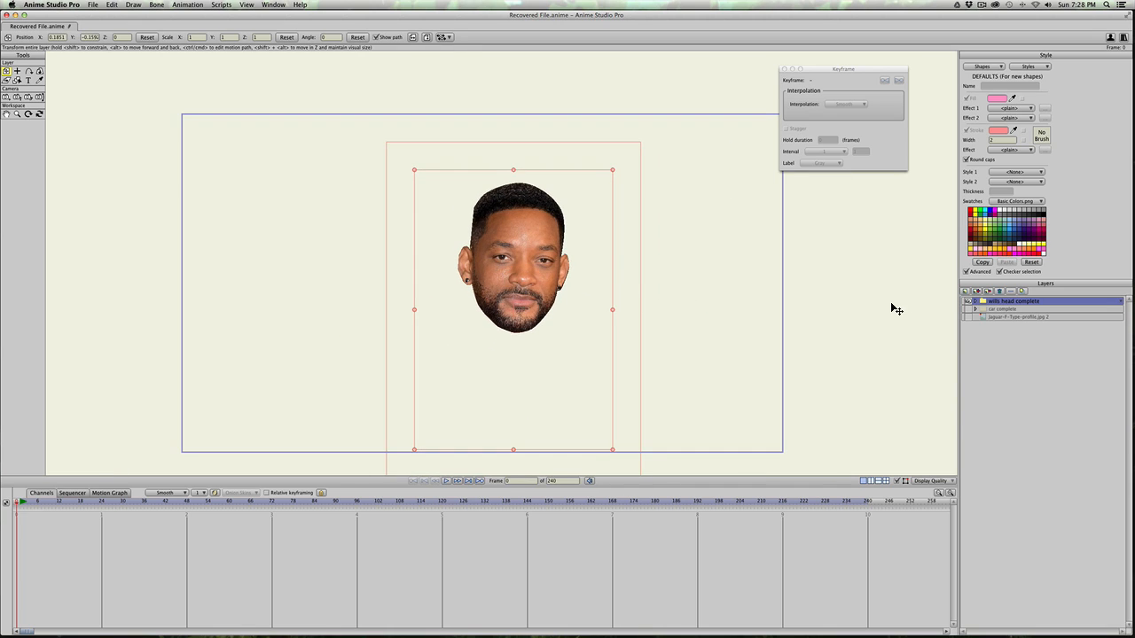
{"action": "left_click", "coordinate": [967, 309]}
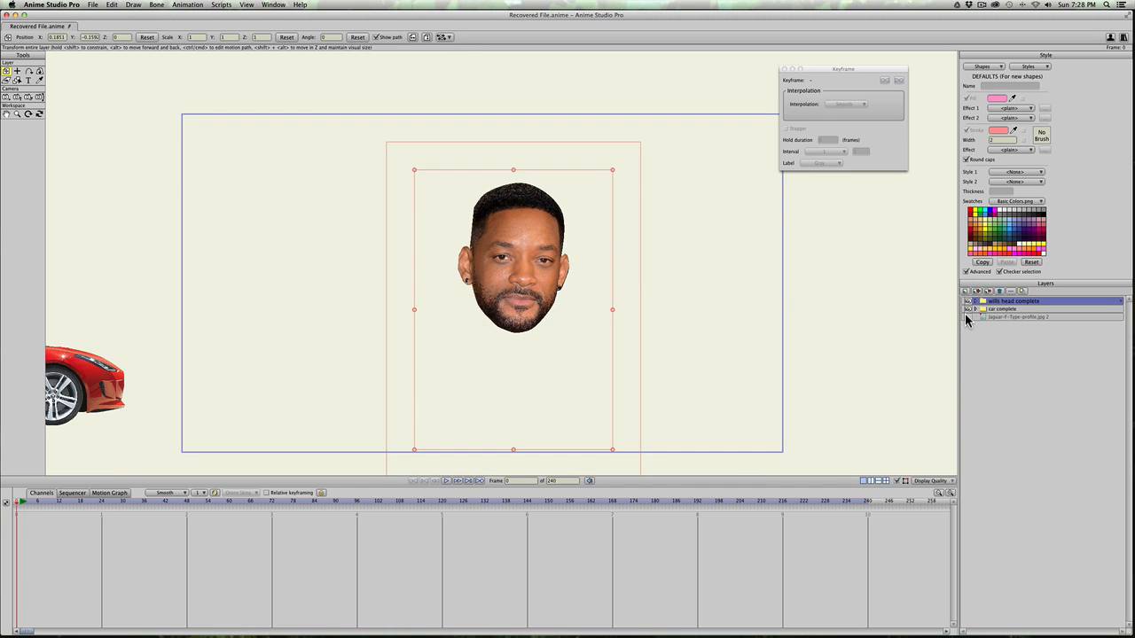
{"action": "left_click", "coordinate": [966, 315]}
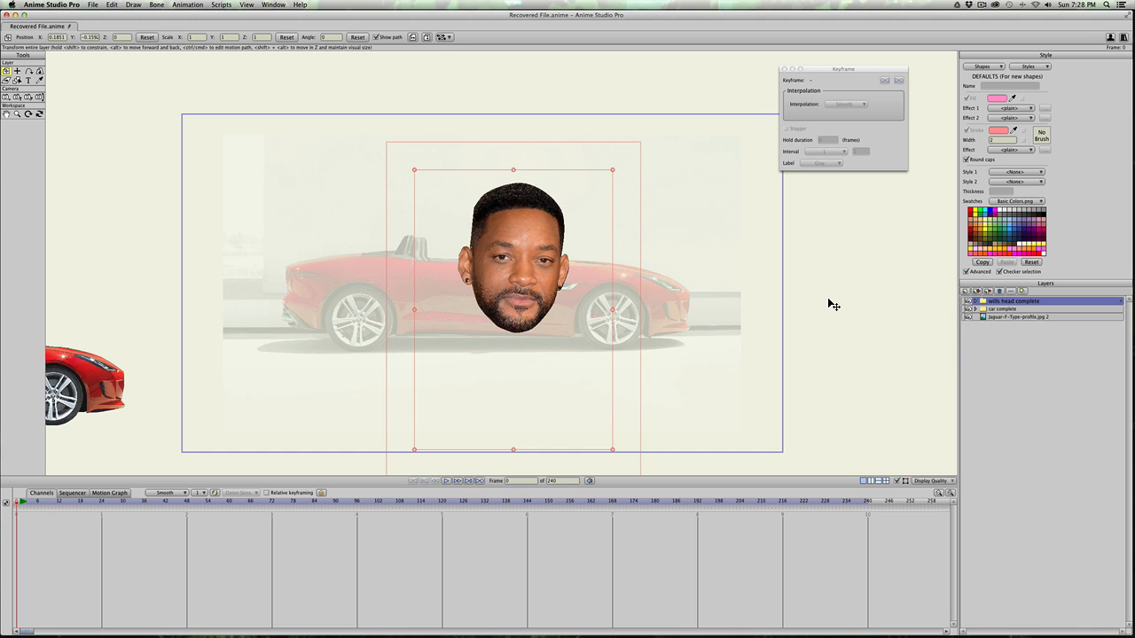
Step: Delete the "Jaguar-F-Type-profile.jpg 2" layer and move the complete car to the middle of the frame, beneath the head
{"action": "left_click", "coordinate": [1005, 316]}
{"action": "left_click", "coordinate": [999, 292]}
{"action": "scroll", "coordinate": [425, 283], "scroll_direction": "down", "scroll_amount": 2}
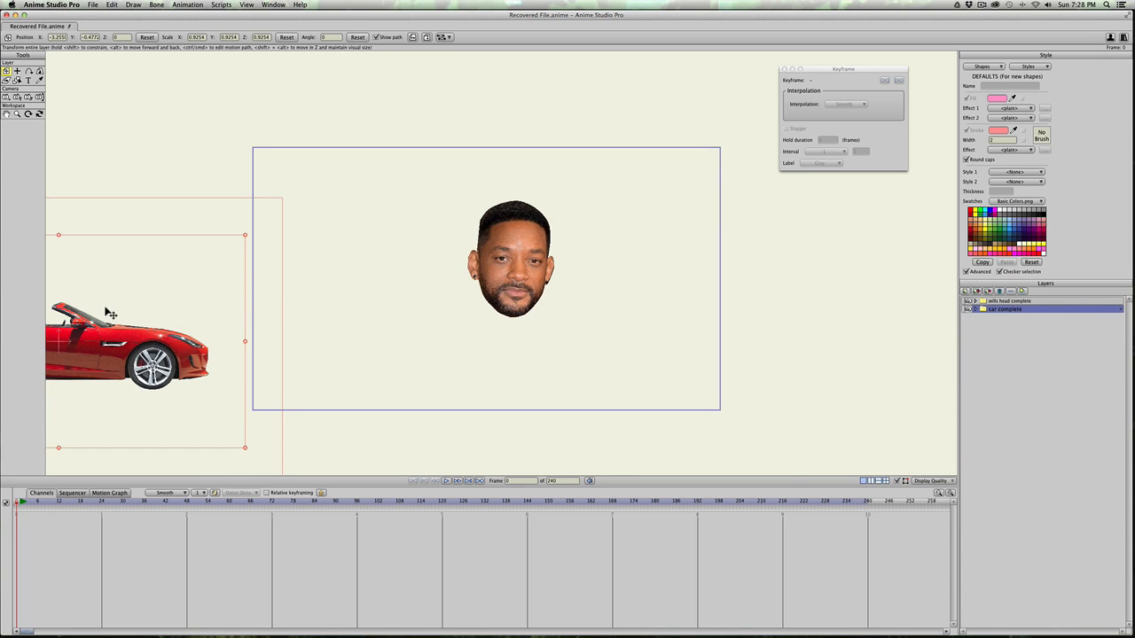
{"action": "left_click_drag", "start_coordinate": [173, 341], "coordinate": [578, 351]}
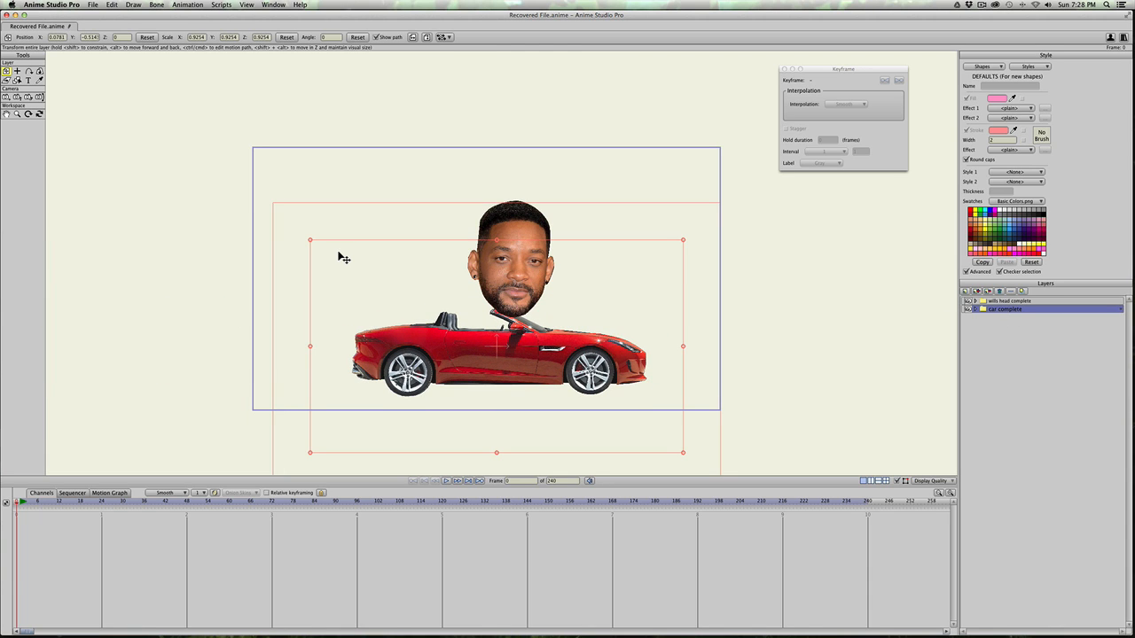
{"action": "left_click", "coordinate": [265, 271]}
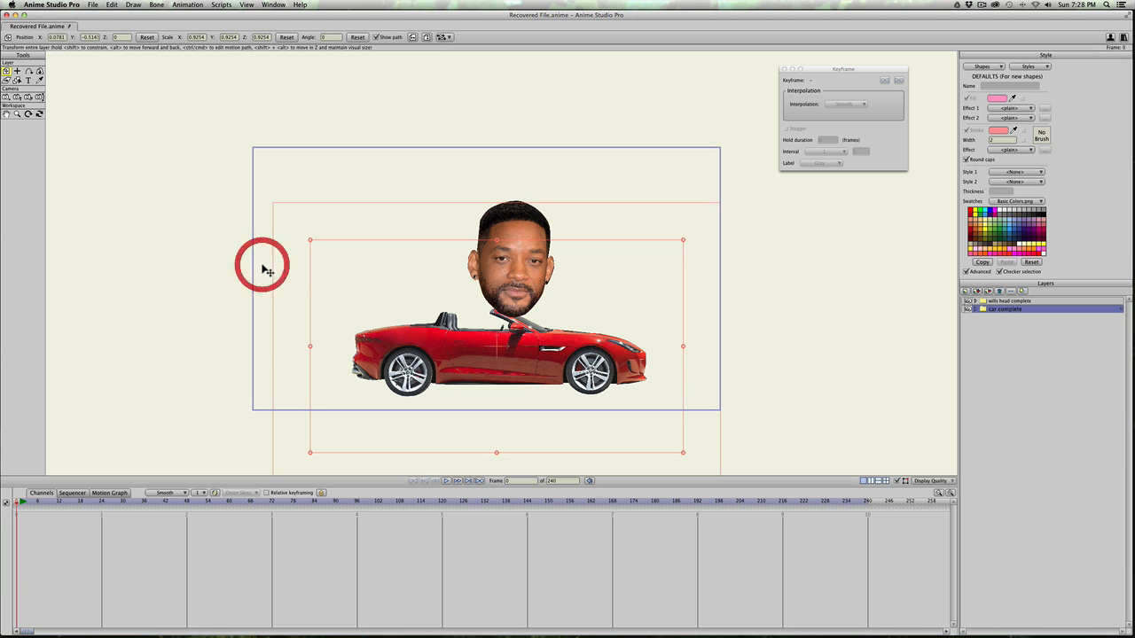
Step: Import the "Character Builder One" object from "Character 2016 ready.anime" on the Desktop
{"action": "left_click", "coordinate": [89, 6]}
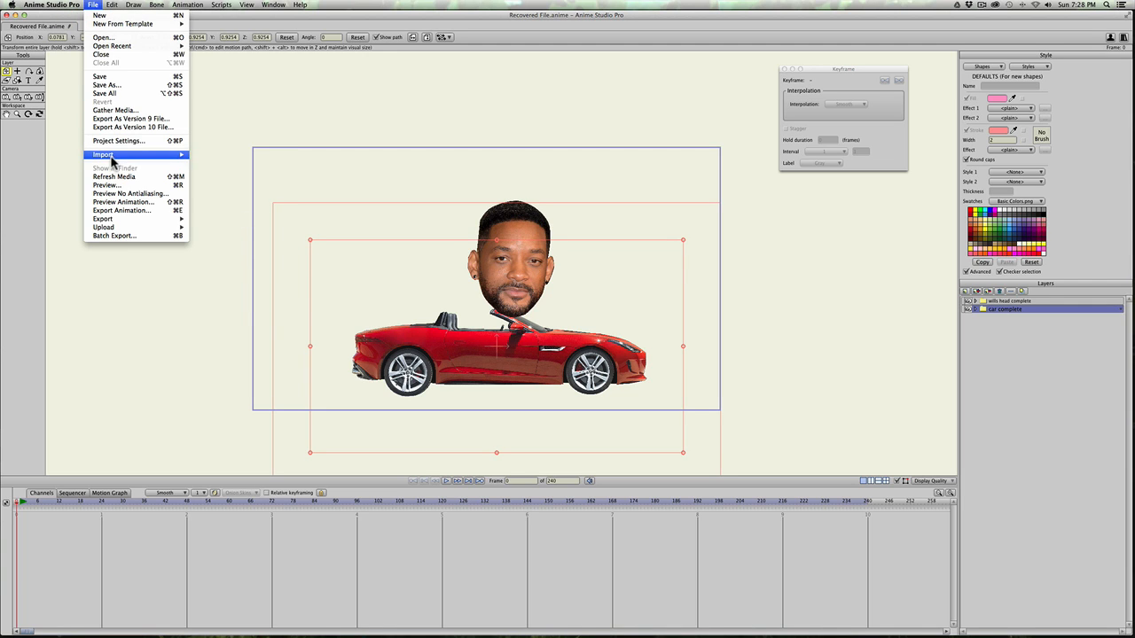
{"action": "mouse_move", "coordinate": [111, 156]}
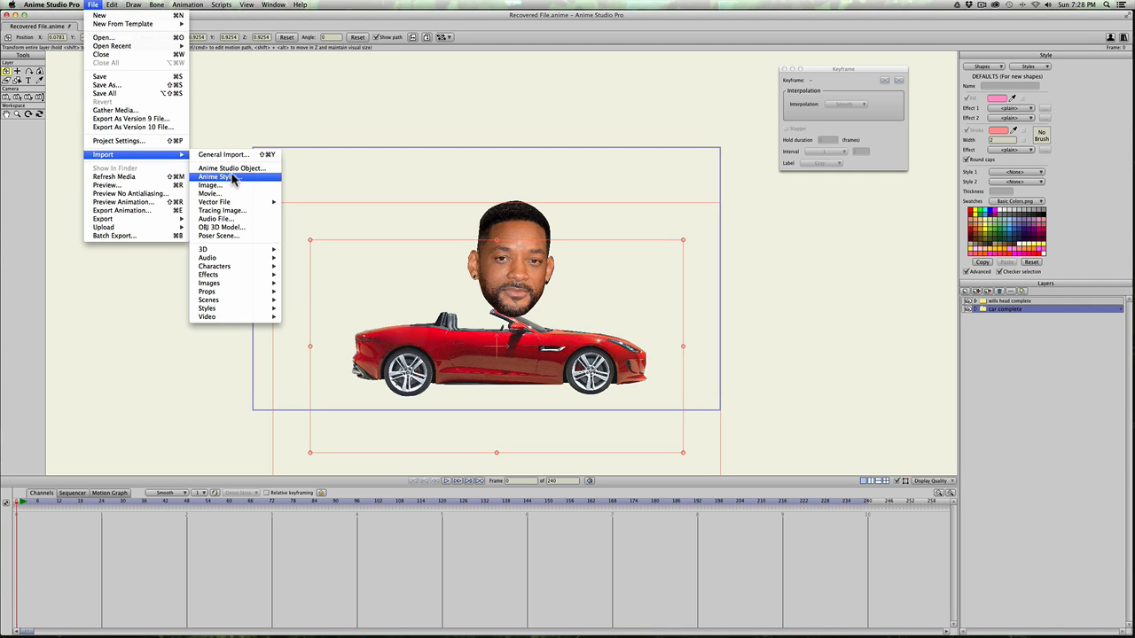
{"action": "left_click", "coordinate": [263, 185]}
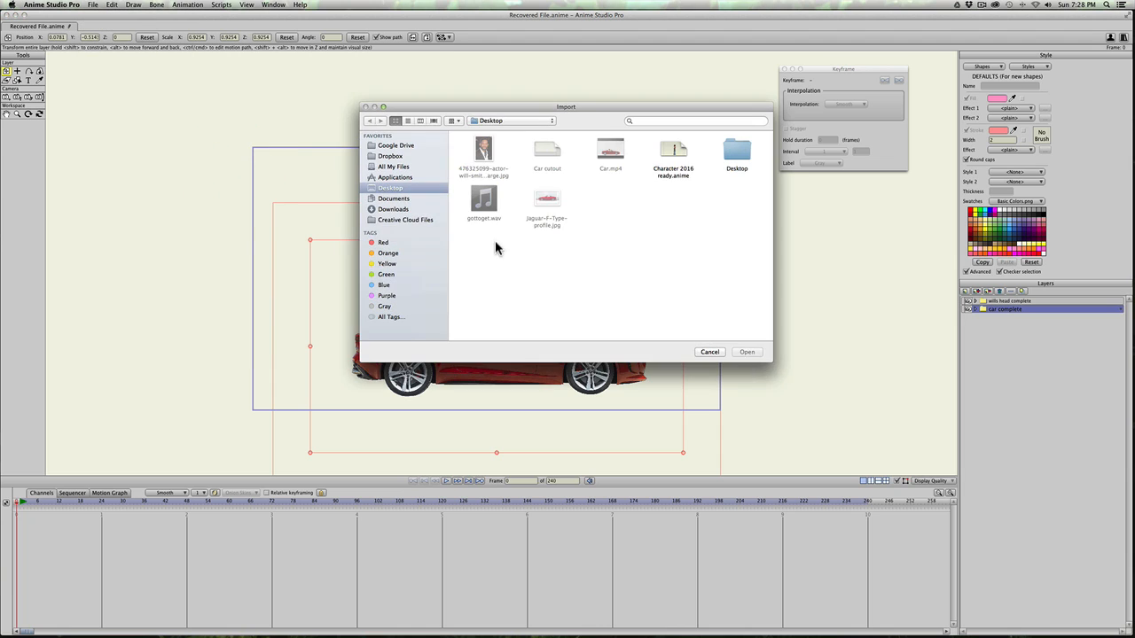
{"action": "left_click", "coordinate": [673, 152]}
{"action": "left_click", "coordinate": [747, 352]}
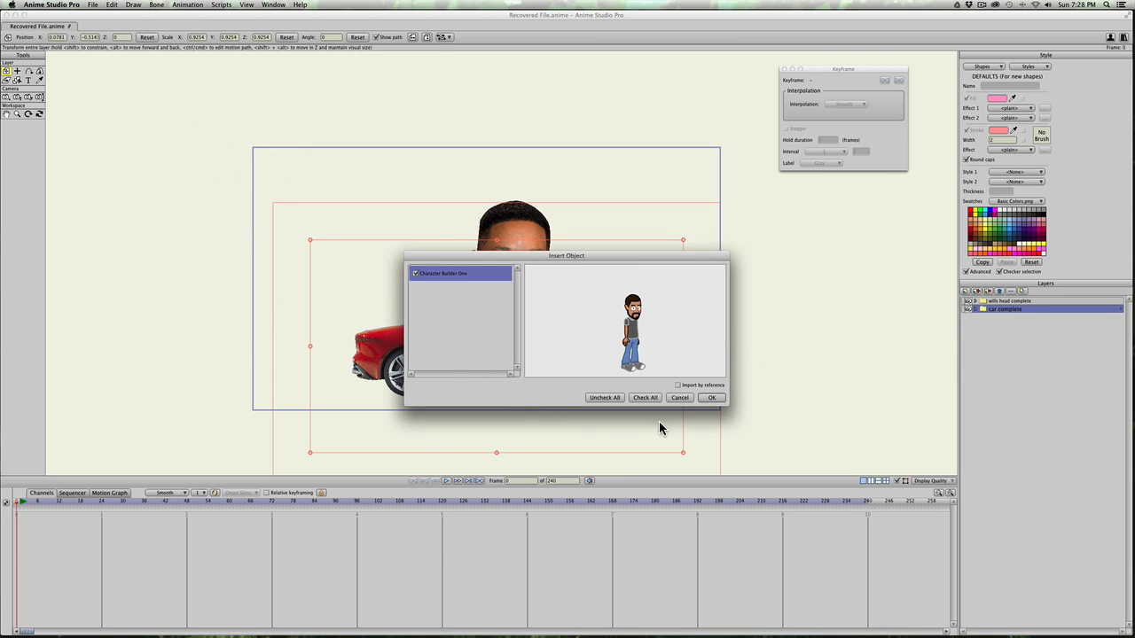
{"action": "left_click", "coordinate": [711, 397]}
Step: Move the imported character up beside the rear of the car and collapse the "Character Builder One" layer
{"action": "scroll", "coordinate": [505, 419], "scroll_direction": "down", "scroll_amount": 2}
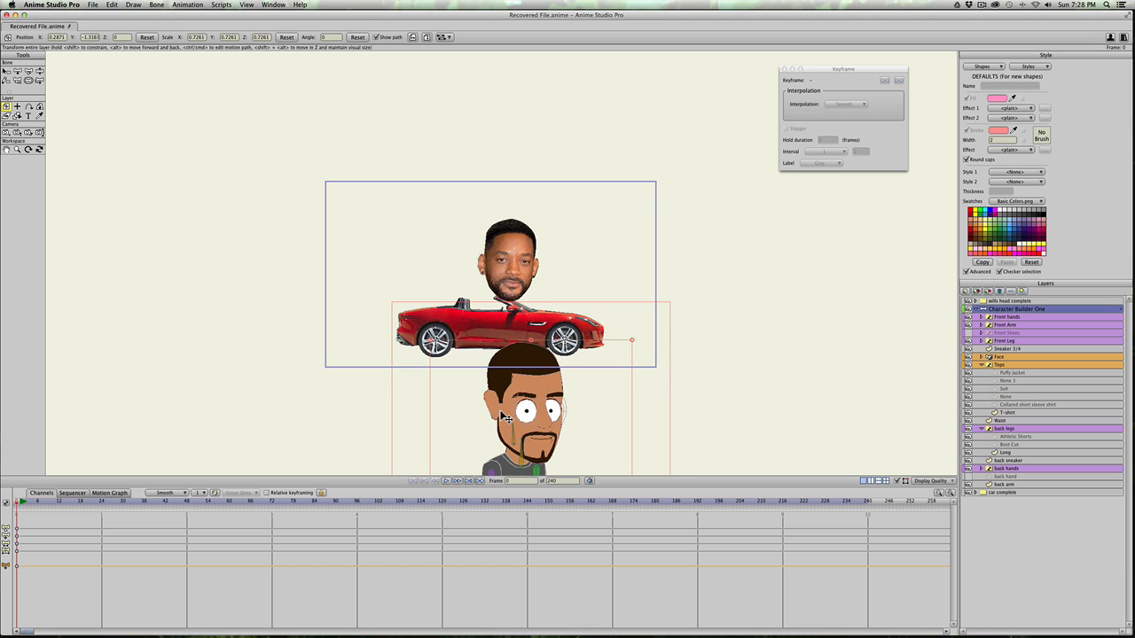
{"action": "left_click_drag", "start_coordinate": [510, 467], "coordinate": [364, 229]}
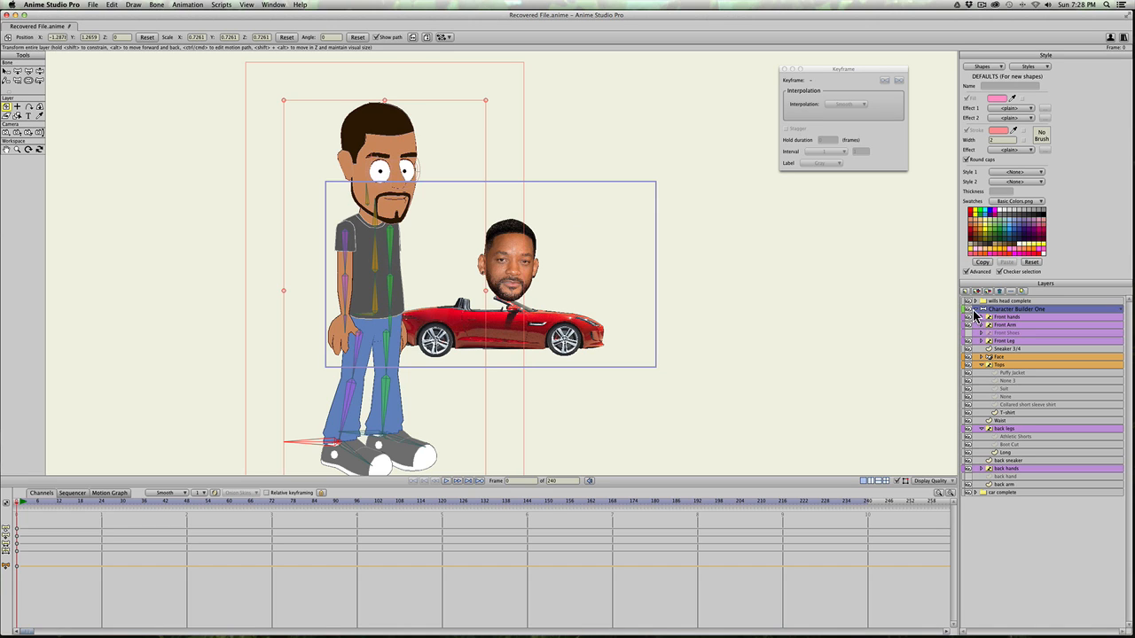
{"action": "left_click", "coordinate": [976, 310]}
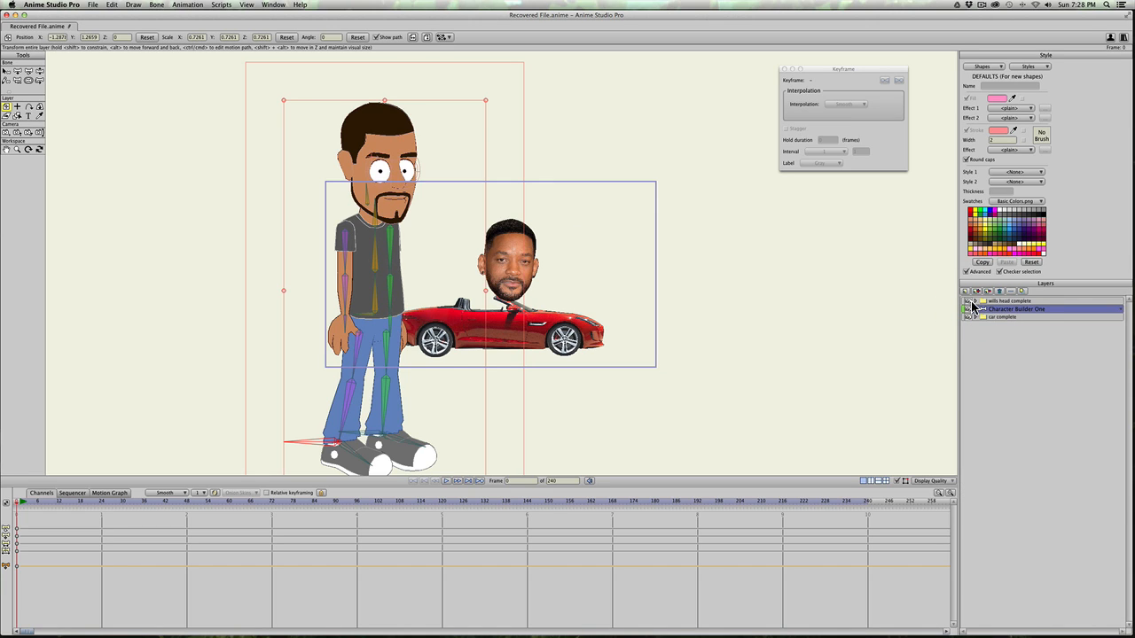
Step: Expand the "wills head complete" group, scale the "Character Builder One" character down to about 0.52 and reposition it by the car's rear
{"action": "left_click", "coordinate": [972, 301]}
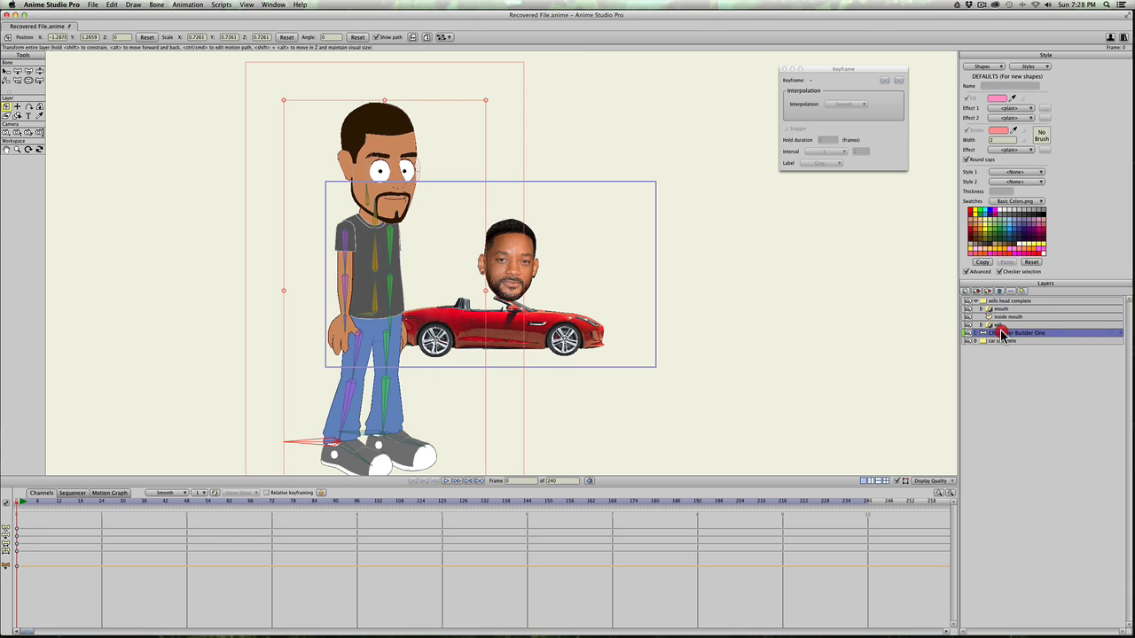
{"action": "left_click_drag", "start_coordinate": [1000, 331], "coordinate": [1001, 329]}
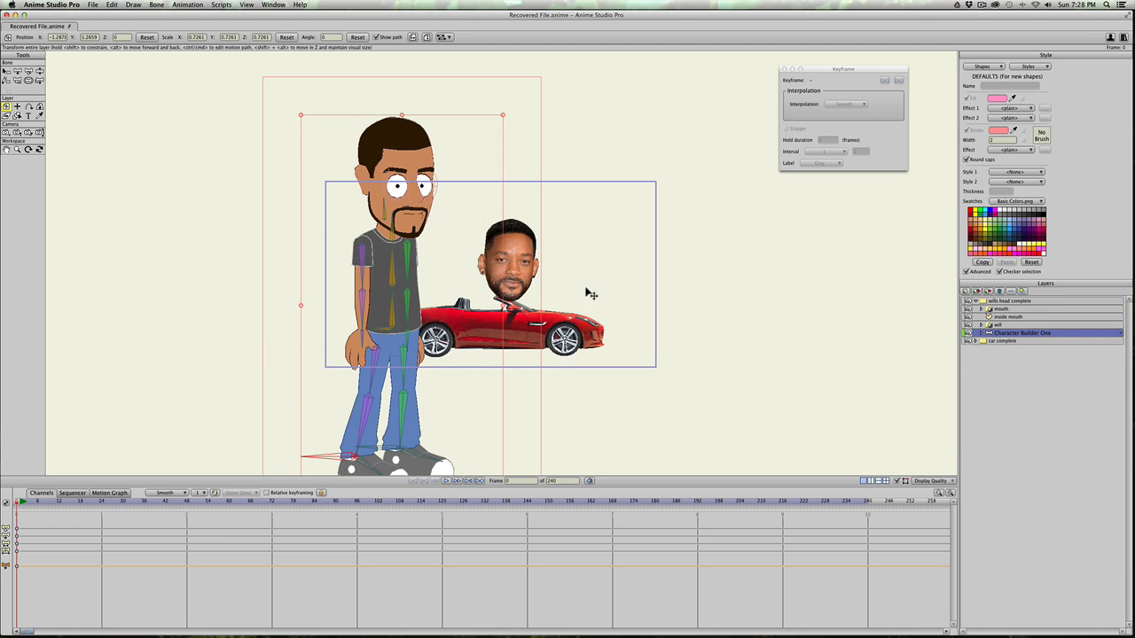
{"action": "left_click_drag", "start_coordinate": [300, 116], "coordinate": [316, 149]}
{"action": "left_click_drag", "start_coordinate": [383, 273], "coordinate": [418, 324]}
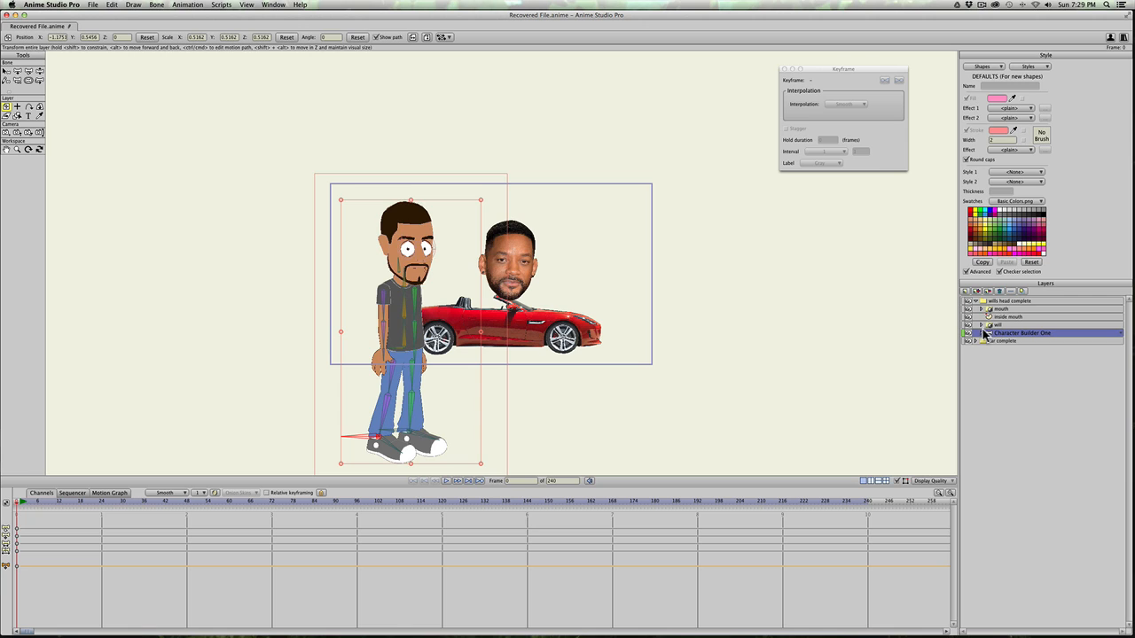
Step: Expand "Character Builder One" and hide its Face layer
{"action": "left_click", "coordinate": [983, 331]}
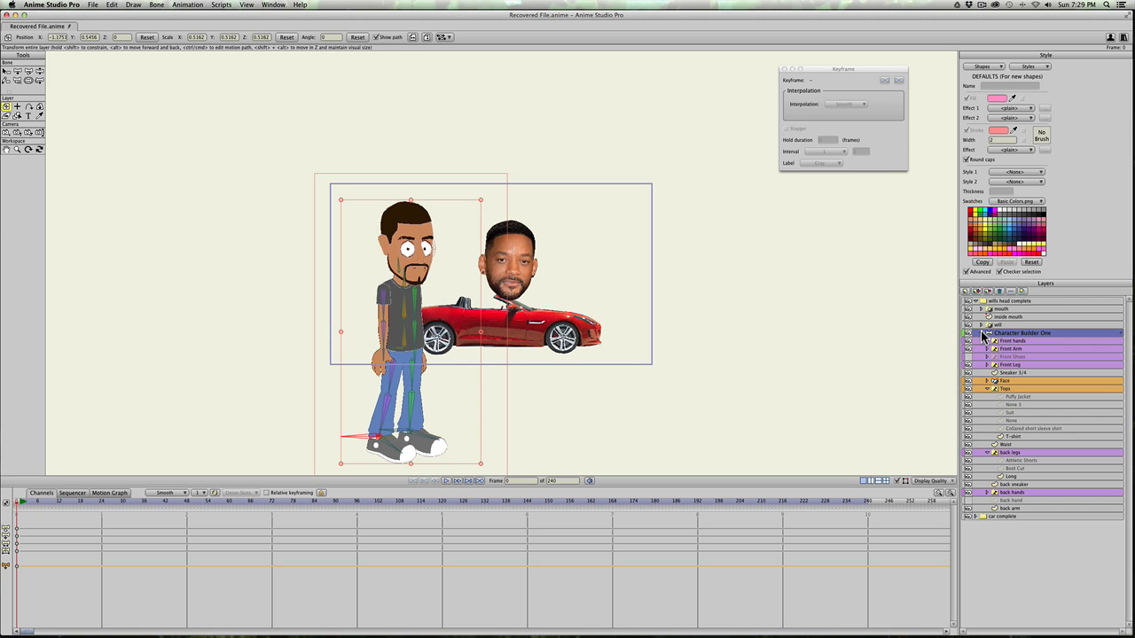
{"action": "left_click", "coordinate": [967, 380]}
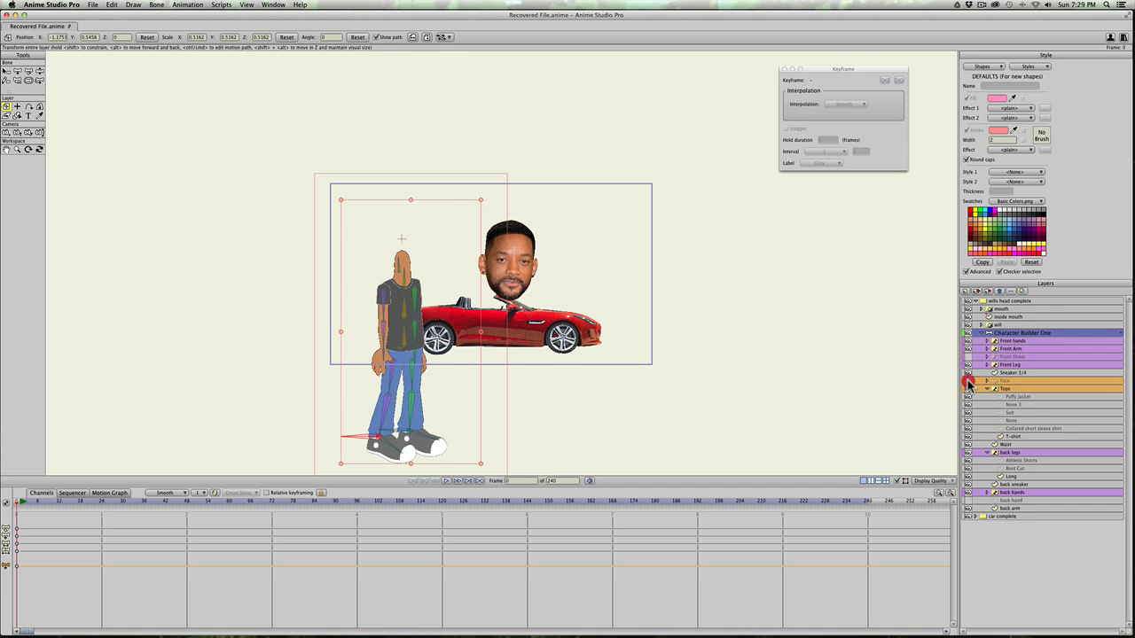
{"action": "left_click", "coordinate": [991, 302]}
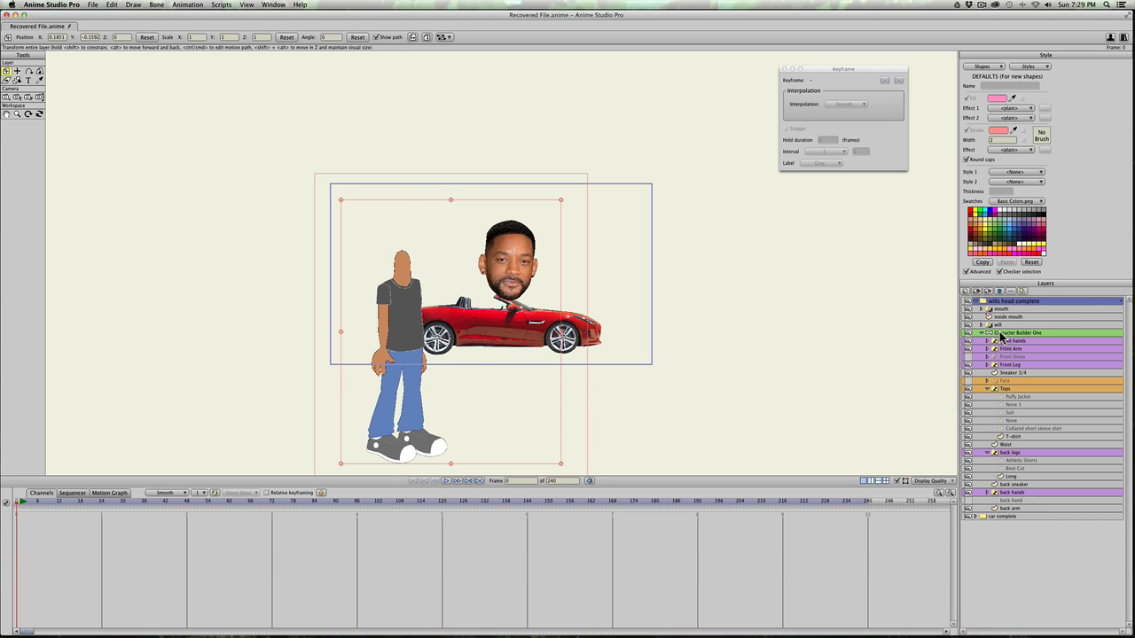
Step: Place "Character Builder One" above "wills head complete" and move that head group into it, directly above the Face layer
{"action": "left_click", "coordinate": [998, 333]}
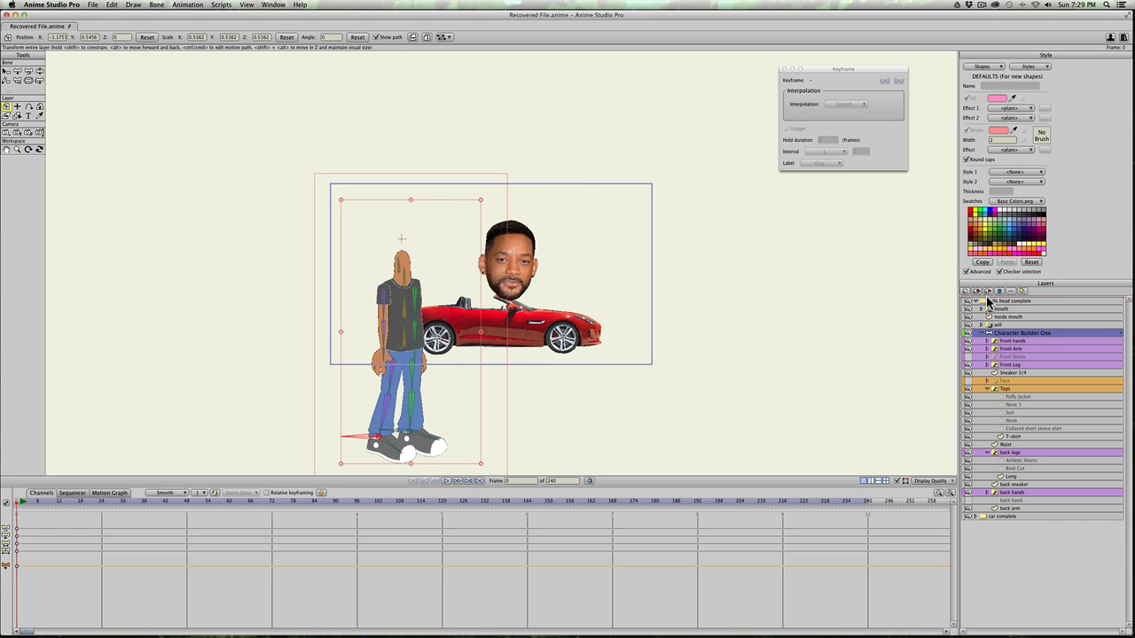
{"action": "left_click", "coordinate": [986, 293]}
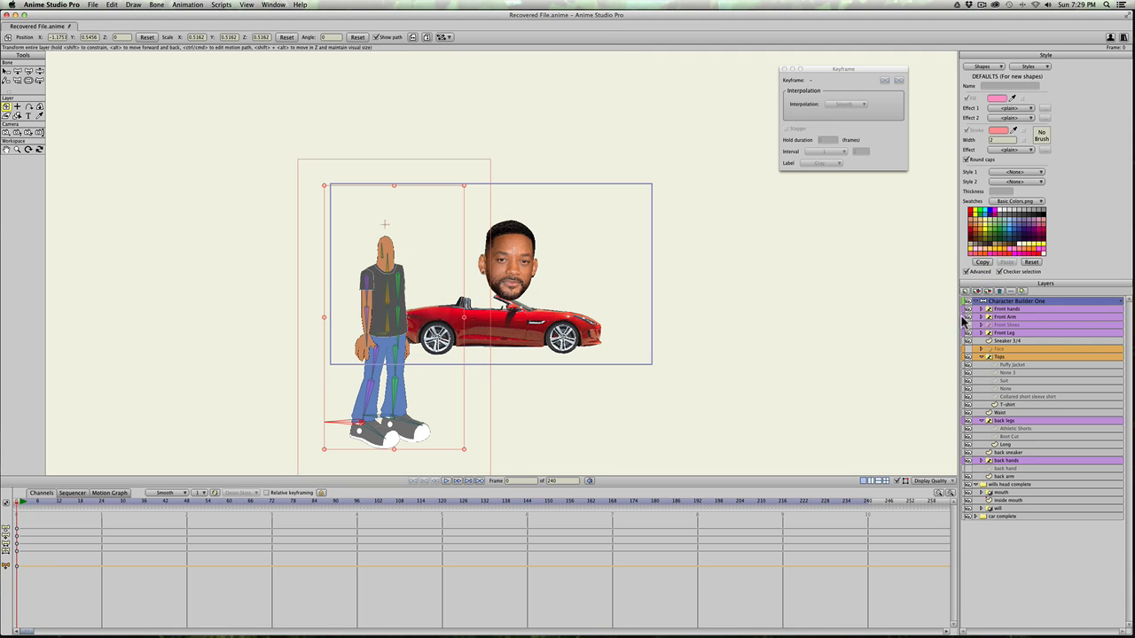
{"action": "left_click", "coordinate": [975, 485]}
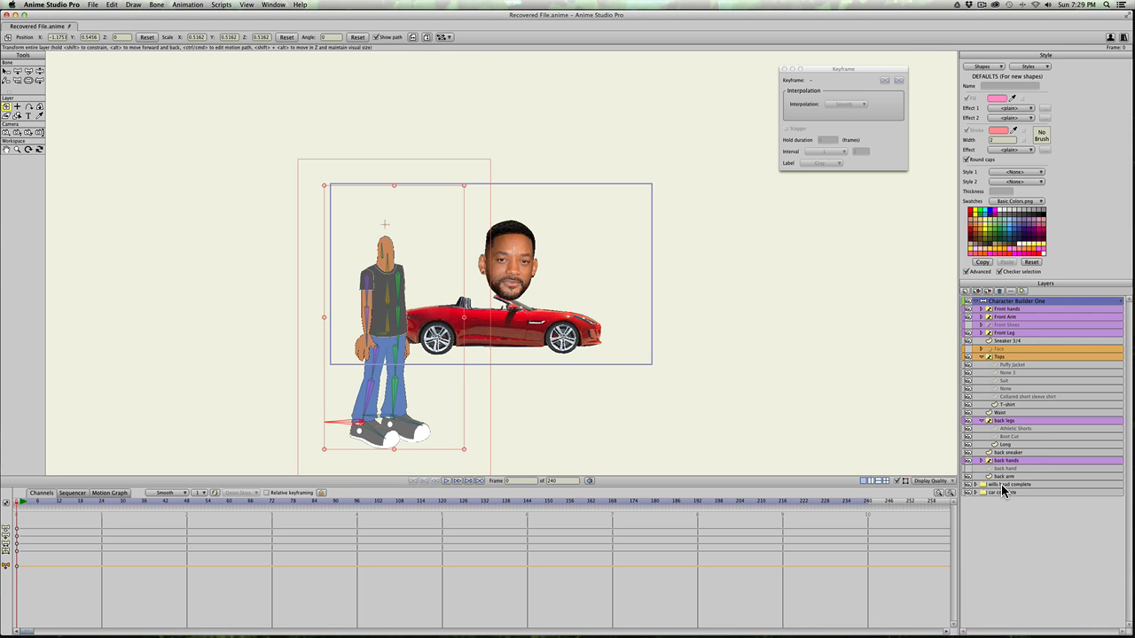
{"action": "left_click_drag", "start_coordinate": [1002, 486], "coordinate": [993, 349]}
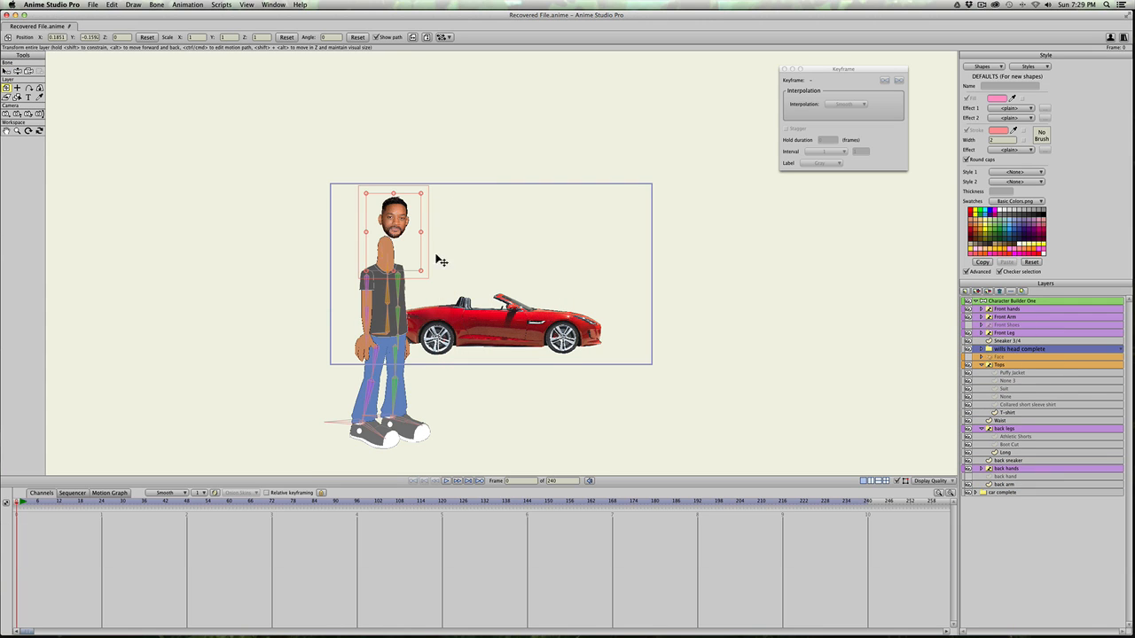
Step: Enlarge the photo head to a scale of about 1.93 and place it on the character's neck
{"action": "scroll", "coordinate": [355, 233], "scroll_direction": "up", "scroll_amount": 3}
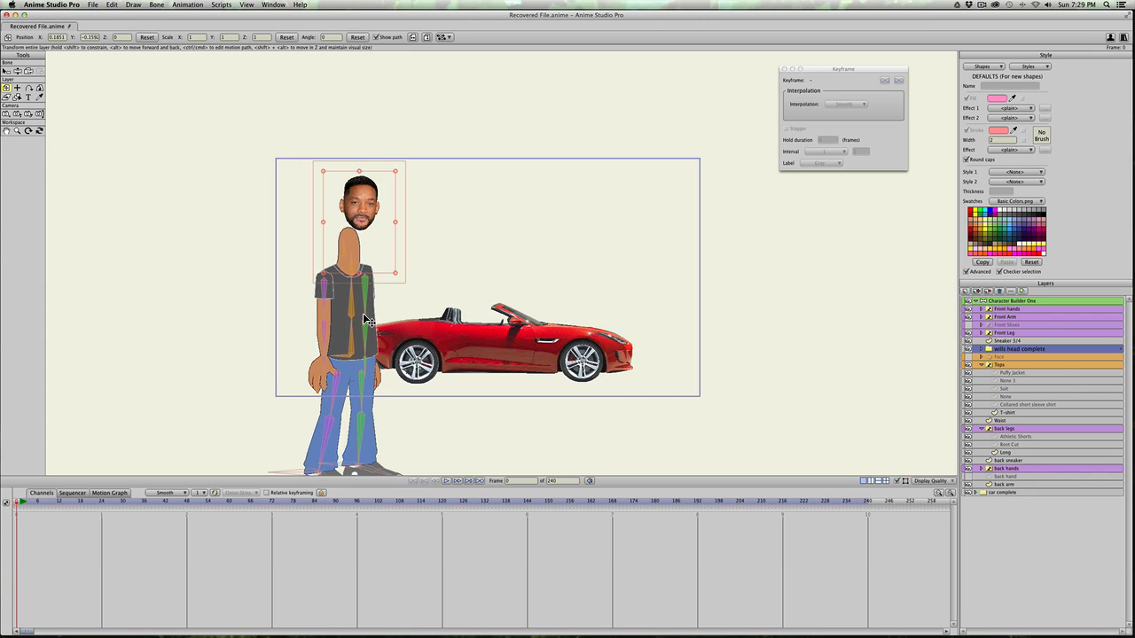
{"action": "left_click_drag", "start_coordinate": [396, 277], "coordinate": [434, 305]}
{"action": "left_click_drag", "start_coordinate": [387, 197], "coordinate": [373, 221]}
{"action": "scroll", "coordinate": [346, 286], "scroll_direction": "down", "scroll_amount": 2}
{"action": "scroll", "coordinate": [286, 286], "scroll_direction": "up", "scroll_amount": 12}
{"action": "scroll", "coordinate": [282, 264], "scroll_direction": "down", "scroll_amount": 5}
{"action": "scroll", "coordinate": [285, 263], "scroll_direction": "down", "scroll_amount": 4}
{"action": "left_click_drag", "start_coordinate": [322, 258], "coordinate": [472, 243]}
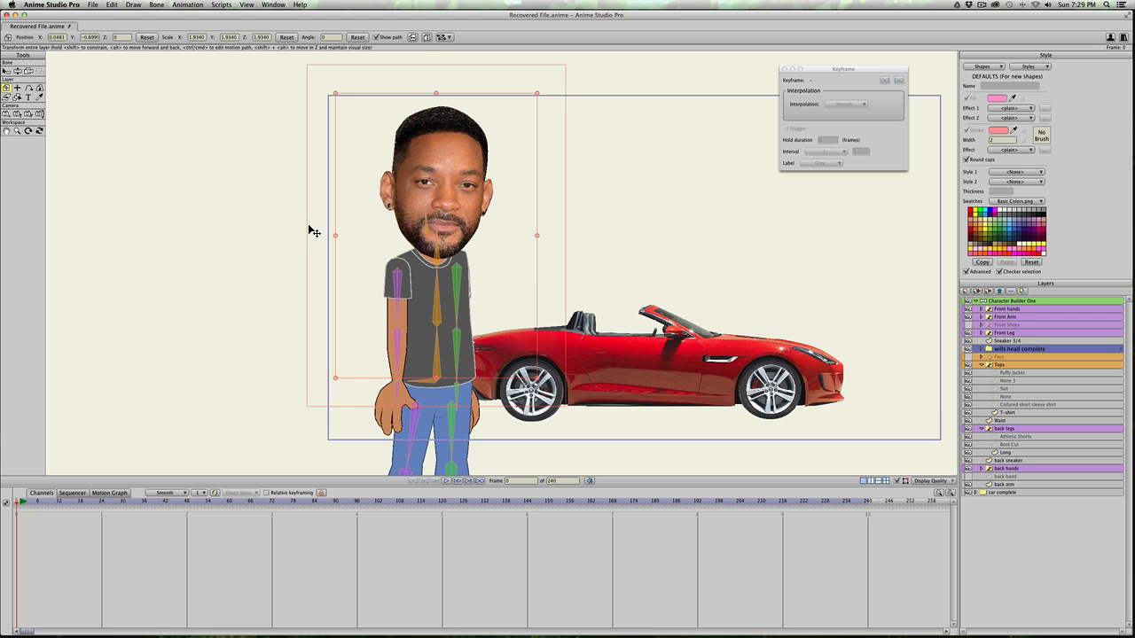
Step: Fine-tune the photo head to a scale of about 1.89 and adjust its position on the neck
{"action": "mouse_move", "coordinate": [468, 234]}
{"action": "left_mouse_down"}
{"action": "mouse_move", "coordinate": [448, 209]}
{"action": "mouse_move", "coordinate": [467, 237]}
{"action": "left_mouse_up"}
{"action": "left_click_drag", "start_coordinate": [334, 102], "coordinate": [337, 97]}
{"action": "left_click_drag", "start_coordinate": [413, 193], "coordinate": [413, 189]}
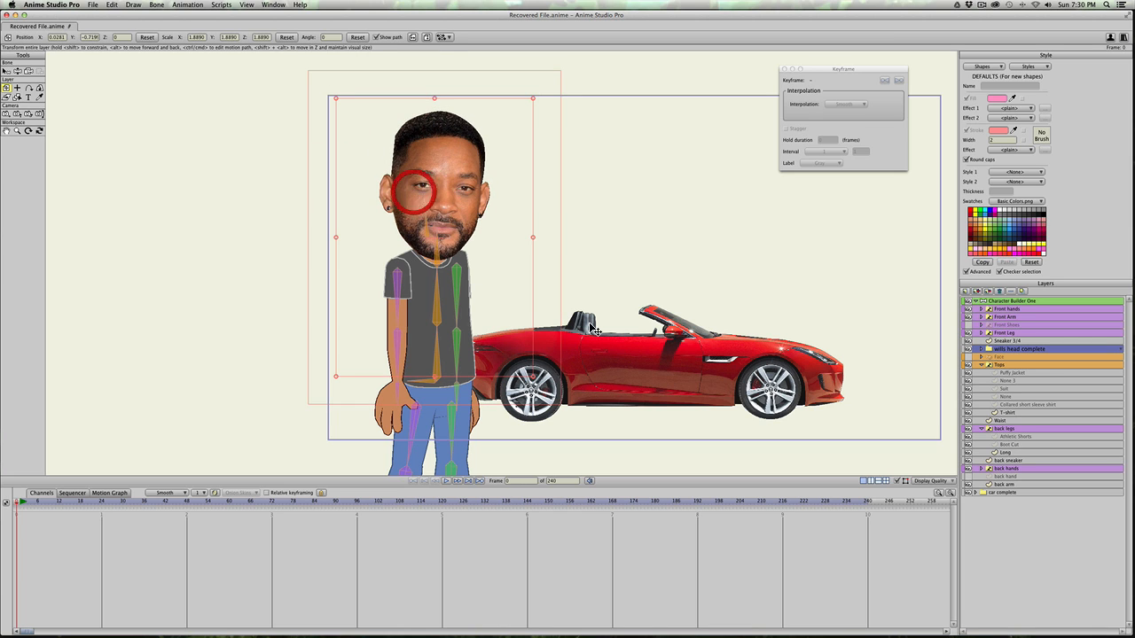
Step: Set the photo head's origin at the chin over the neck and rotate the head to about 6.9 degrees
{"action": "left_click_drag", "start_coordinate": [328, 93], "coordinate": [314, 92]}
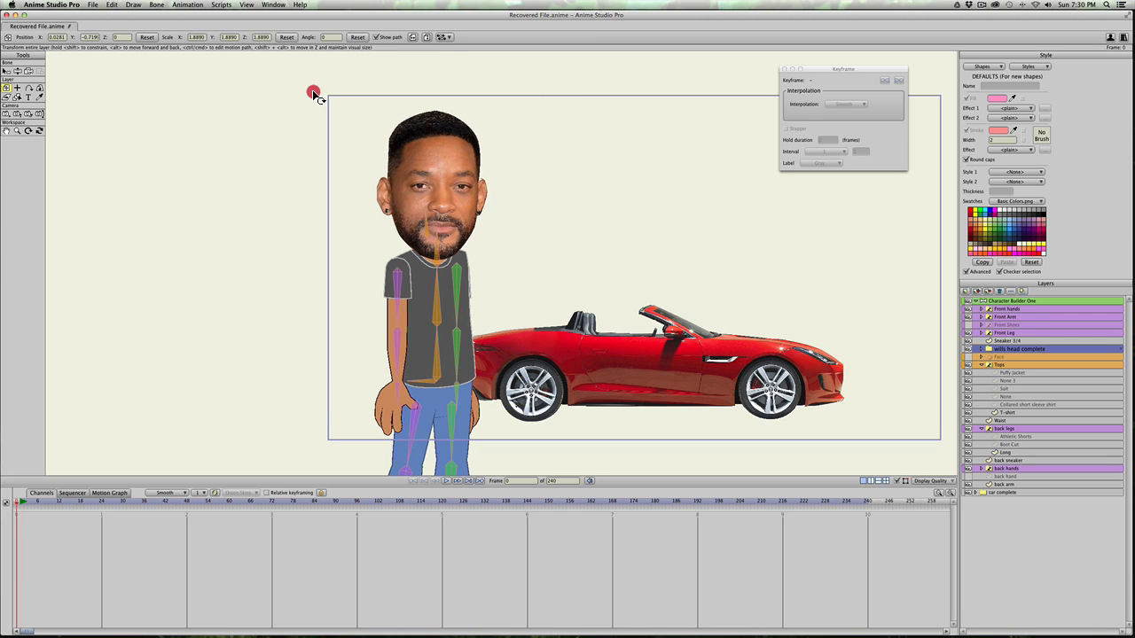
{"action": "left_click", "coordinate": [17, 88]}
{"action": "left_click", "coordinate": [436, 238]}
{"action": "left_click", "coordinate": [8, 89]}
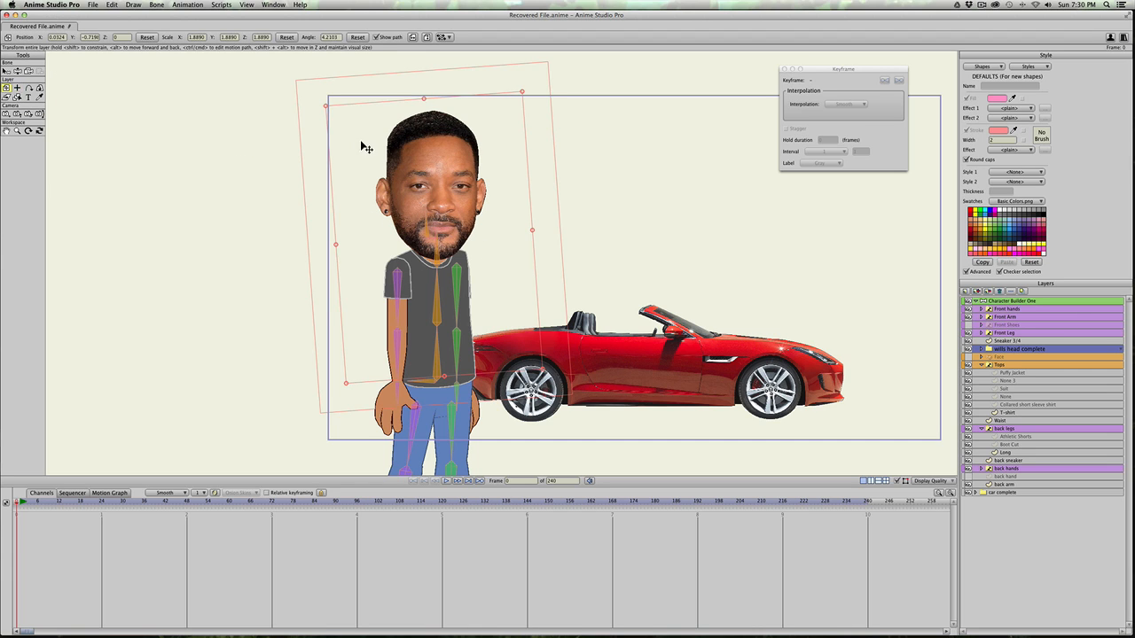
{"action": "left_click_drag", "start_coordinate": [322, 152], "coordinate": [313, 178]}
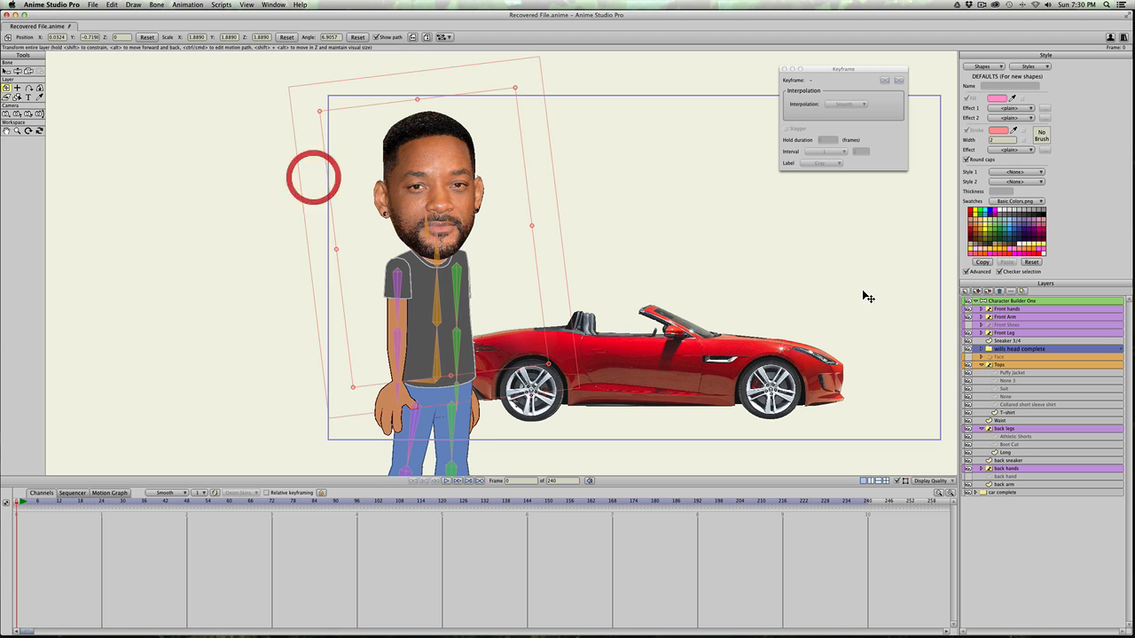
Step: Collapse the "Character Builder One" layer and scale the whole character down to about 0.27
{"action": "left_click", "coordinate": [1008, 301]}
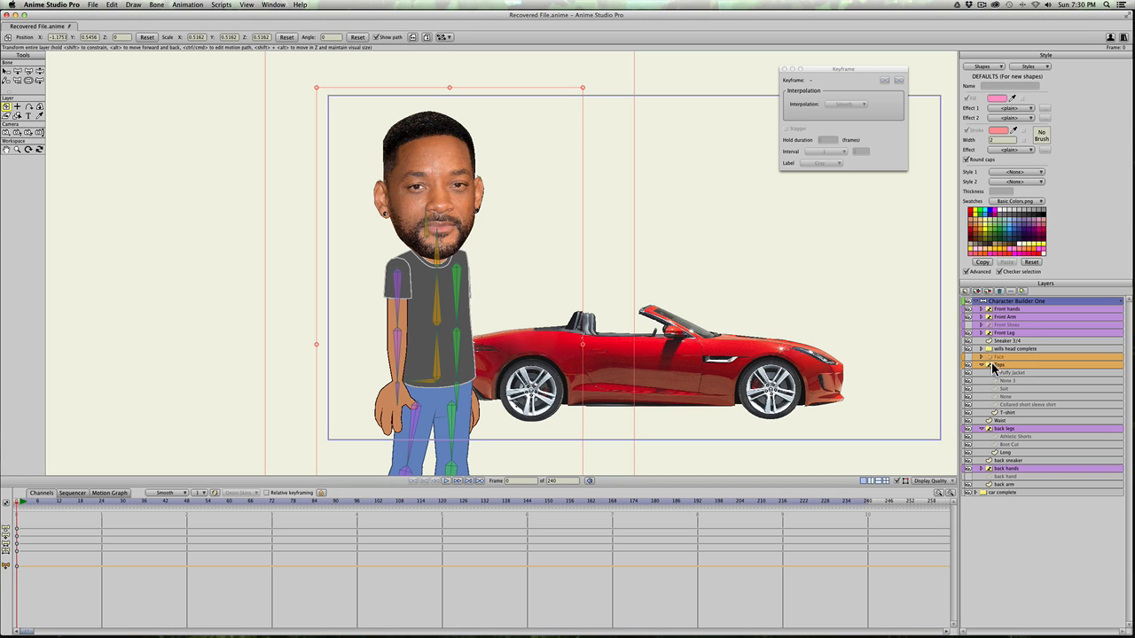
{"action": "left_click", "coordinate": [976, 302]}
{"action": "left_click_drag", "start_coordinate": [315, 90], "coordinate": [355, 147]}
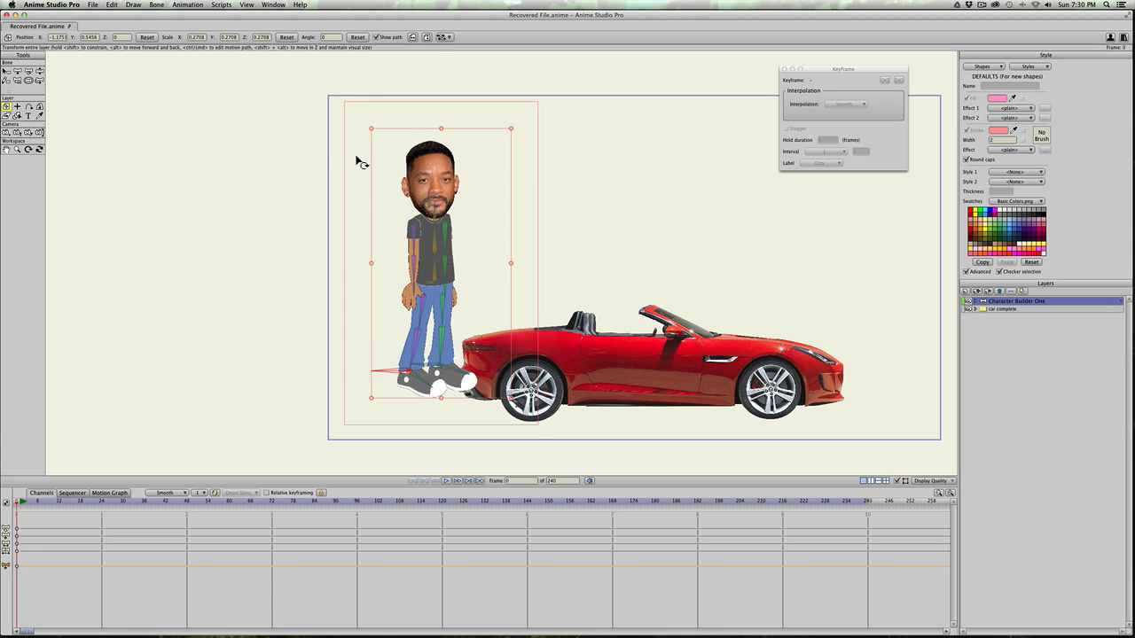
Step: At frame 0, move "Character Builder One" below "car complete" and scale the character down to about 0.23
{"action": "left_click", "coordinate": [19, 502]}
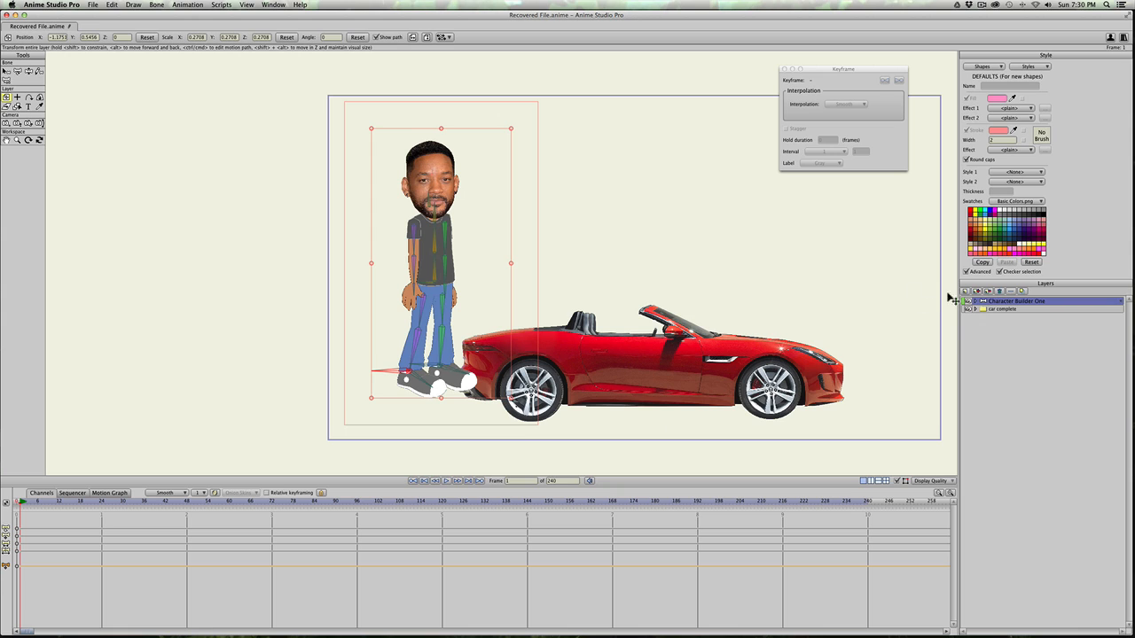
{"action": "left_click", "coordinate": [16, 502]}
{"action": "left_click_drag", "start_coordinate": [1026, 300], "coordinate": [1015, 312]}
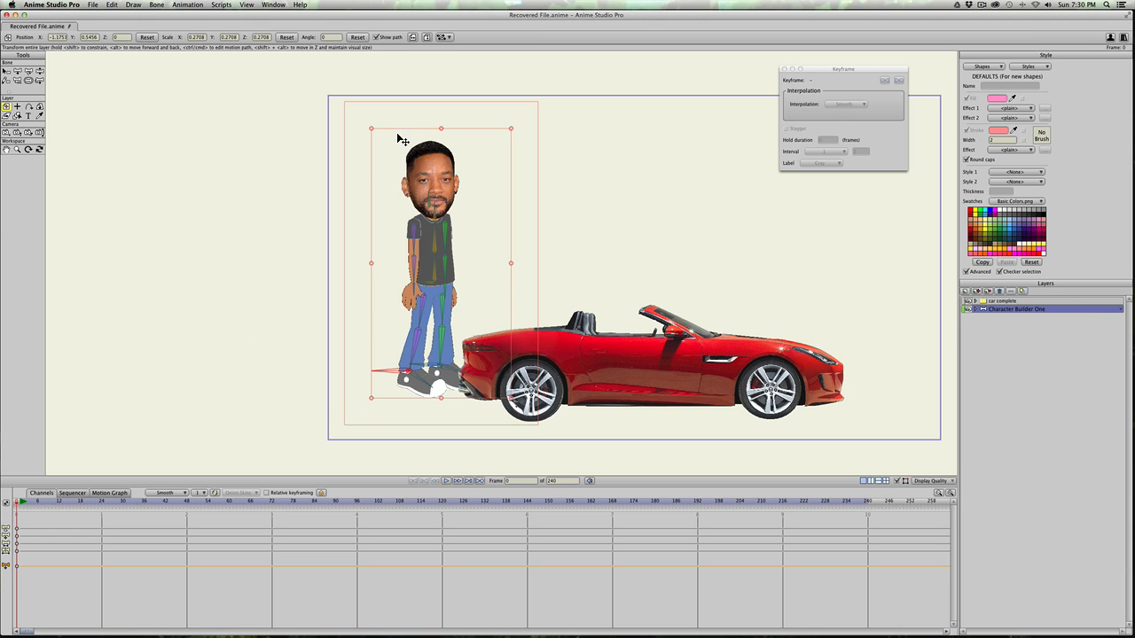
{"action": "left_click_drag", "start_coordinate": [370, 132], "coordinate": [380, 135]}
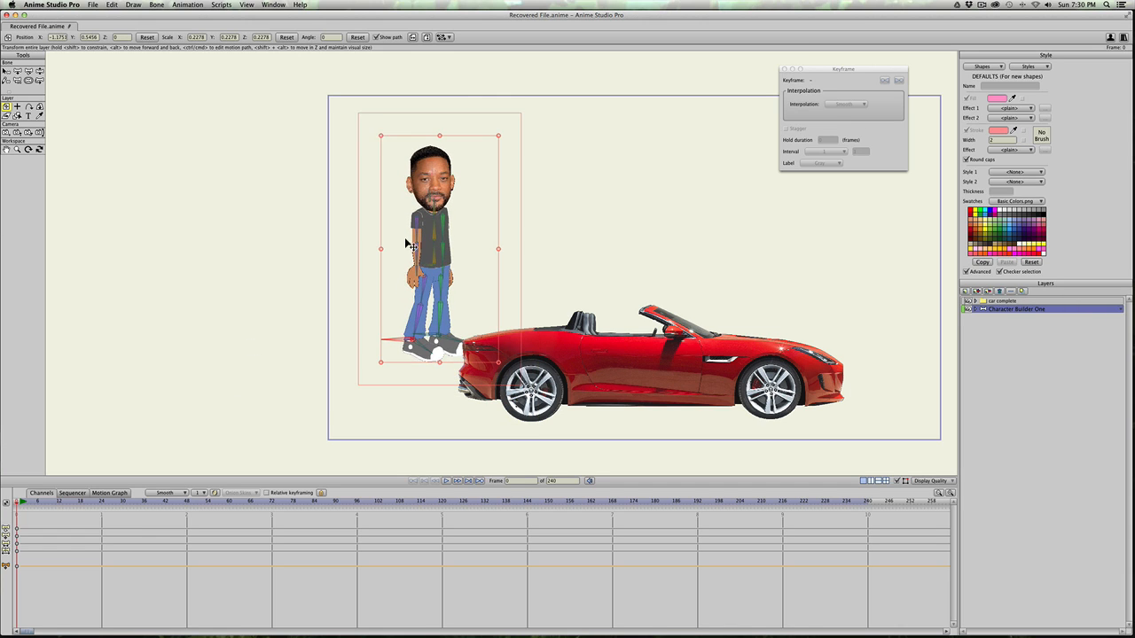
Step: At frame 1, move the character into the car's seat and pose the legs behind the door and an arm at the steering wheel
{"action": "left_click", "coordinate": [19, 503]}
{"action": "left_click_drag", "start_coordinate": [426, 257], "coordinate": [622, 354]}
{"action": "key", "text": "z"}
{"action": "left_click_drag", "start_coordinate": [631, 428], "coordinate": [660, 375]}
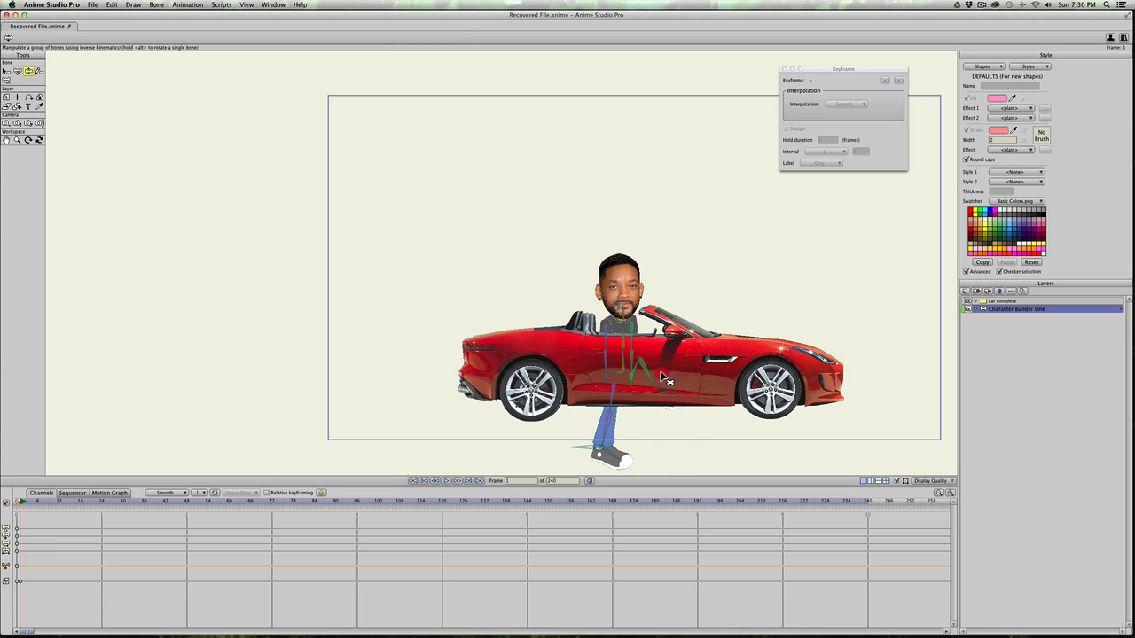
{"action": "left_click_drag", "start_coordinate": [604, 429], "coordinate": [683, 409]}
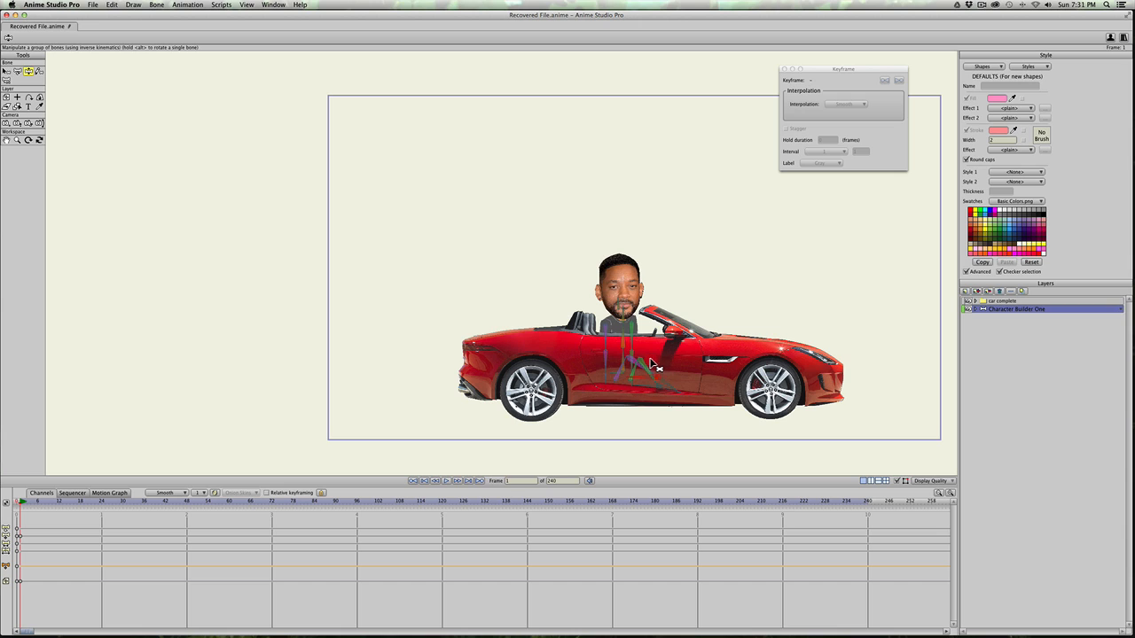
{"action": "left_click_drag", "start_coordinate": [602, 363], "coordinate": [648, 324]}
Step: At frame 0, create a group layer named "Scene" and place it above "car complete"
{"action": "left_click", "coordinate": [965, 292]}
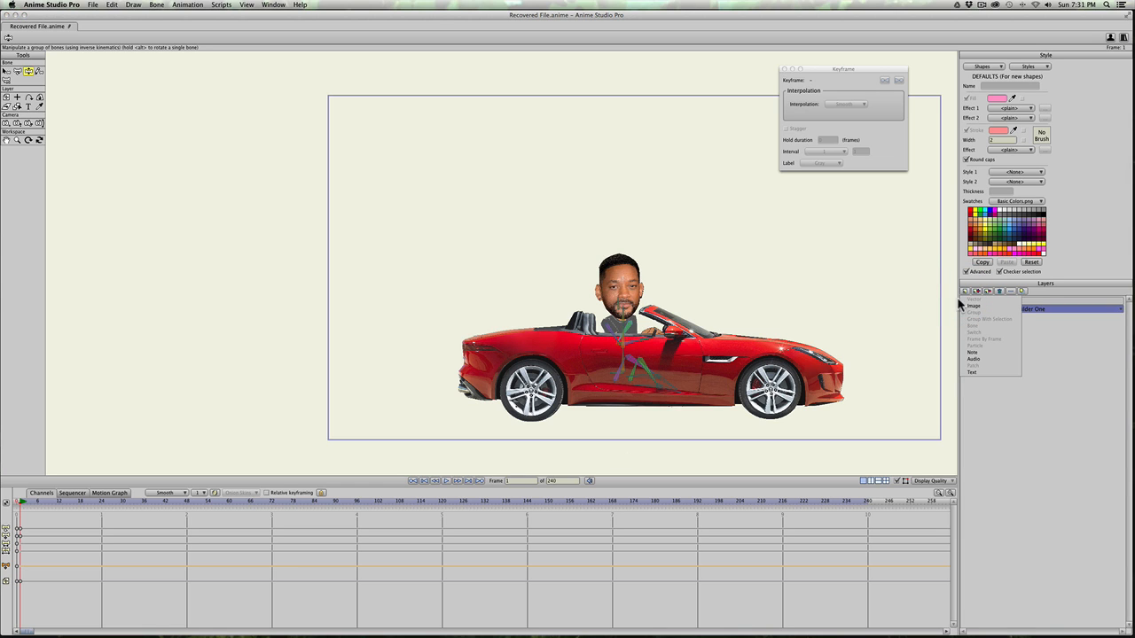
{"action": "left_click", "coordinate": [17, 503]}
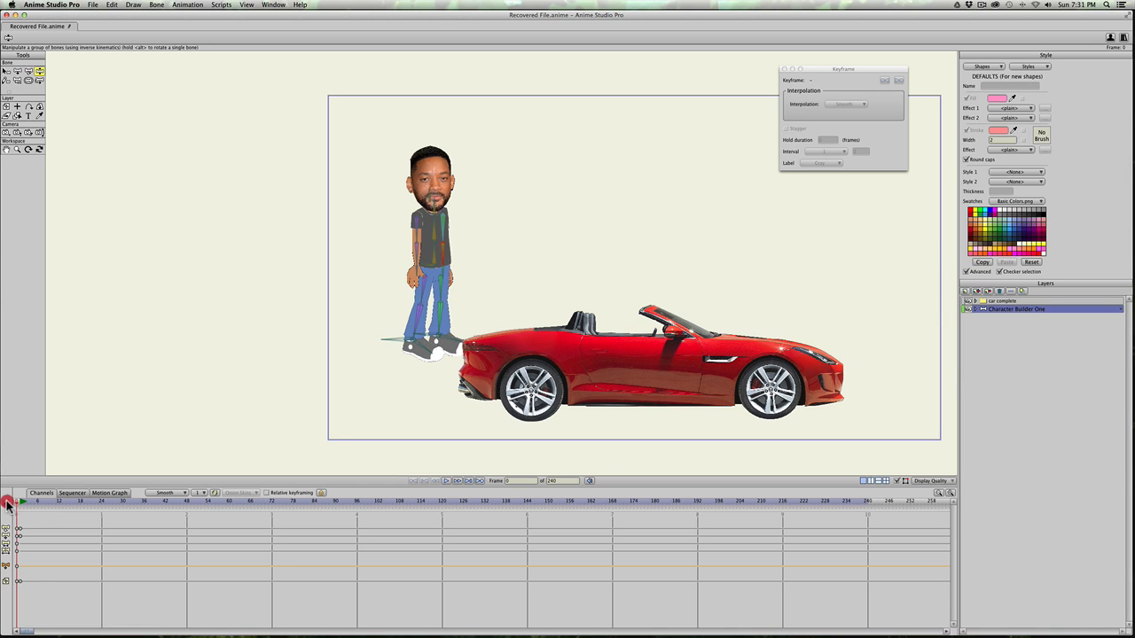
{"action": "left_click", "coordinate": [25, 503]}
{"action": "left_click_drag", "start_coordinate": [24, 501], "coordinate": [1, 506]}
{"action": "left_click", "coordinate": [964, 291]}
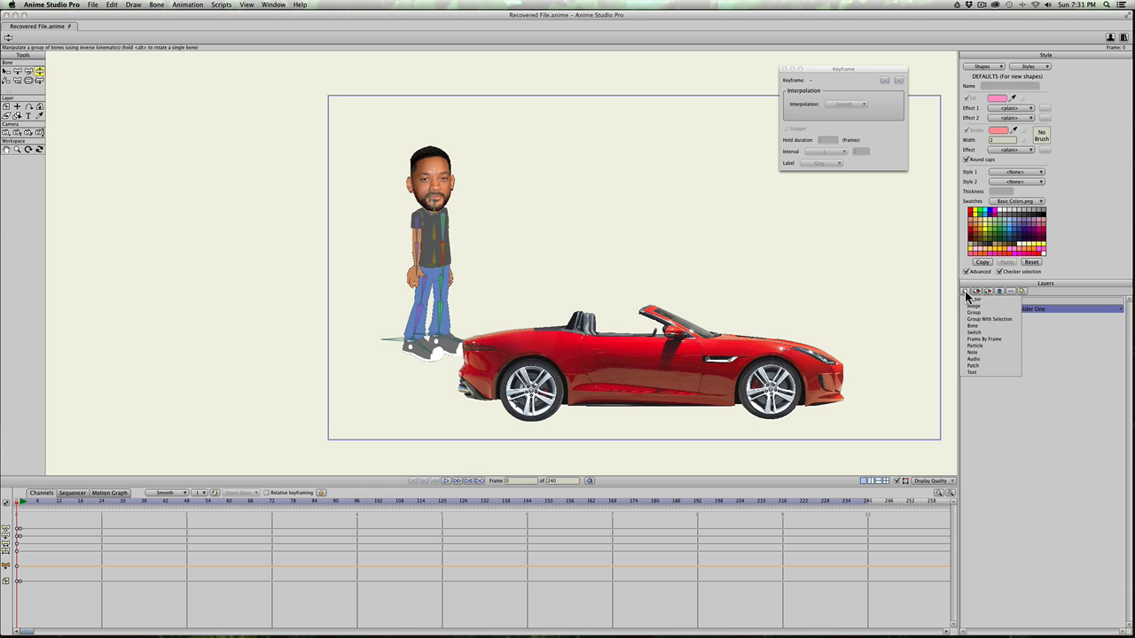
{"action": "left_click", "coordinate": [971, 313]}
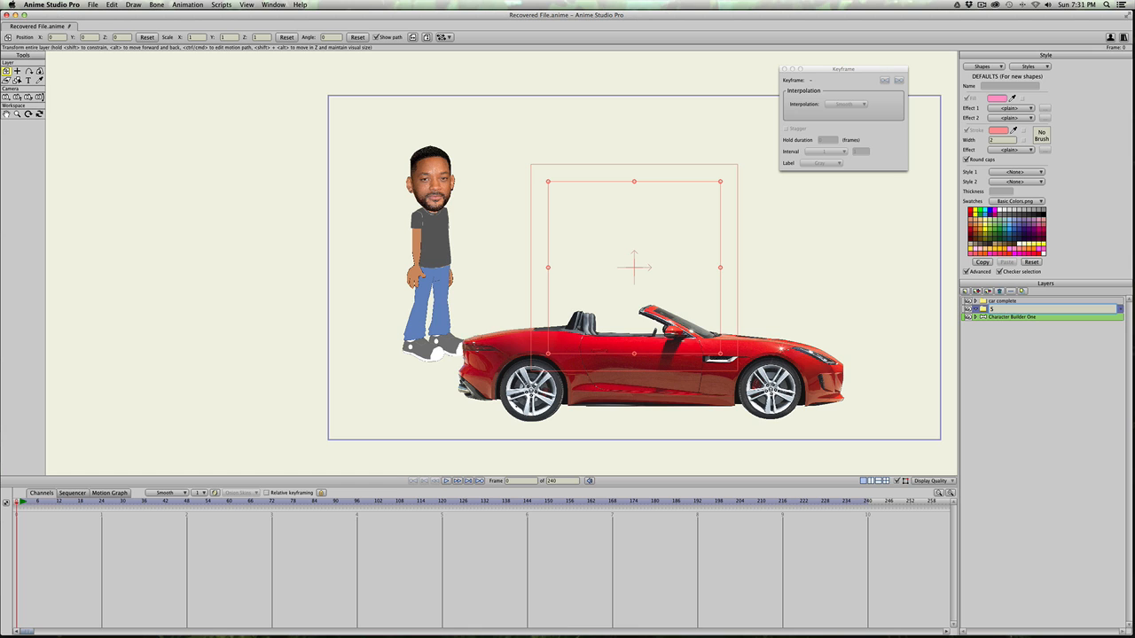
{"action": "left_click", "coordinate": [1012, 316]}
{"action": "left_click", "coordinate": [1008, 309]}
{"action": "left_click_drag", "start_coordinate": [1009, 301], "coordinate": [1008, 310]}
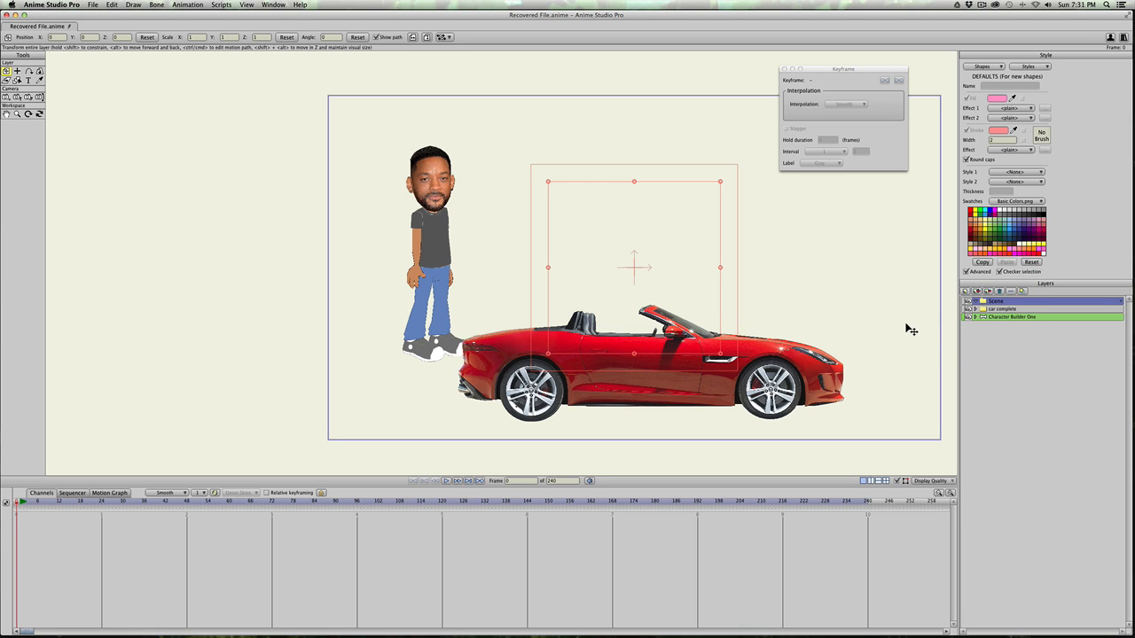
Step: Nest the "car complete" and "Character Builder One" layers inside the "Scene" group
{"action": "left_click", "coordinate": [992, 308]}
{"action": "left_click", "coordinate": [992, 316]}
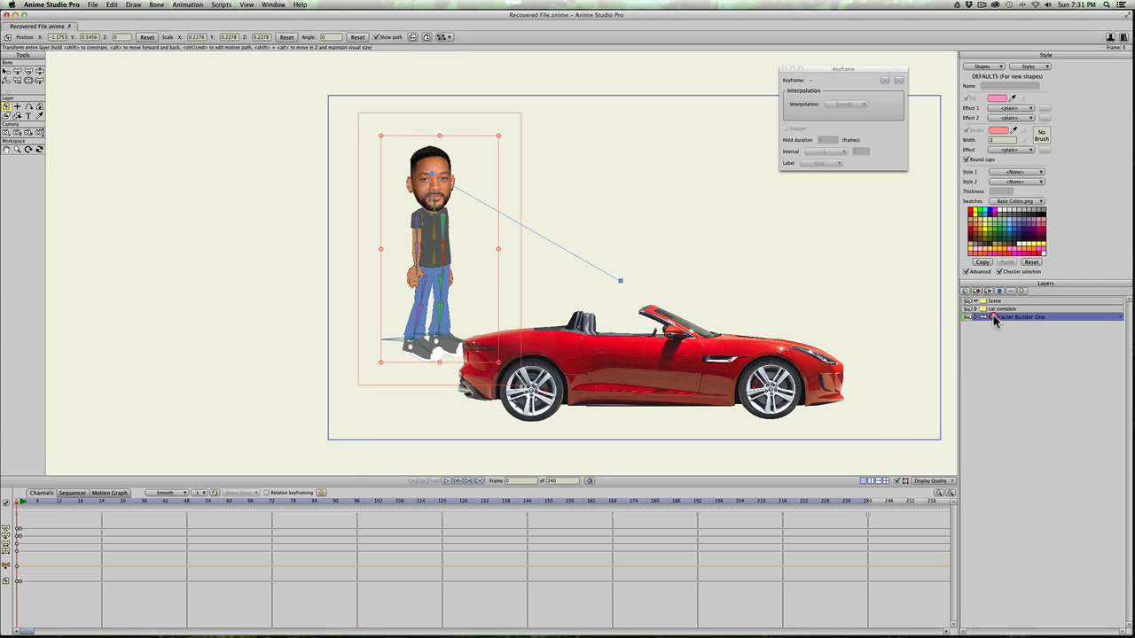
{"action": "left_click", "coordinate": [997, 308]}
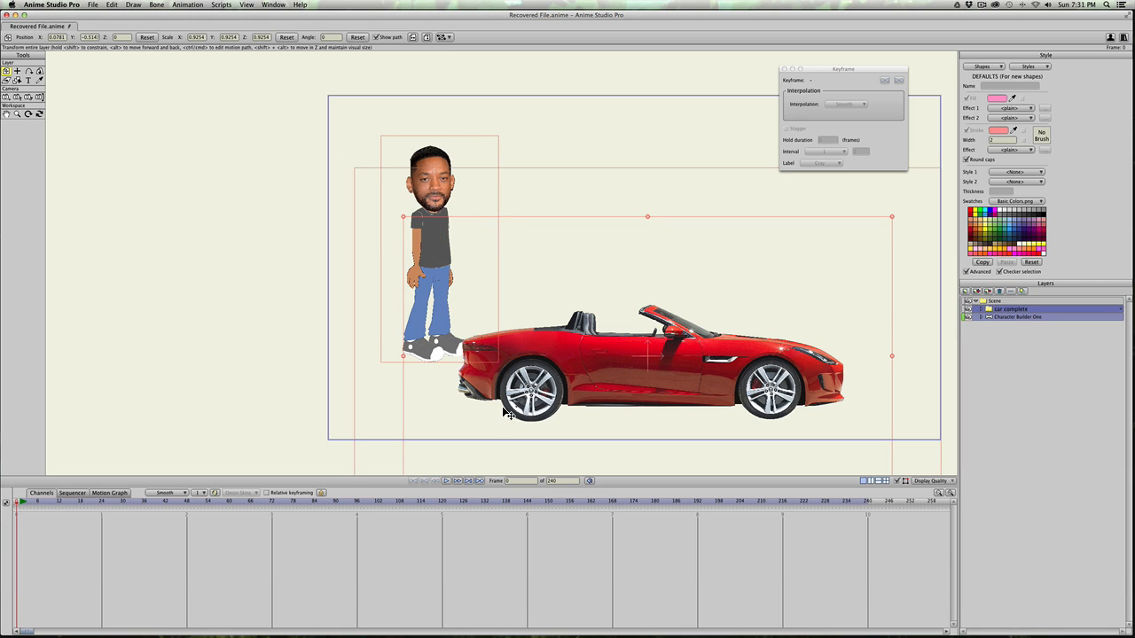
Step: At frame 1, move the "Scene" group left outside the camera frame to about X -3.24 and level its motion path
{"action": "left_click", "coordinate": [16, 502]}
{"action": "left_click", "coordinate": [20, 503]}
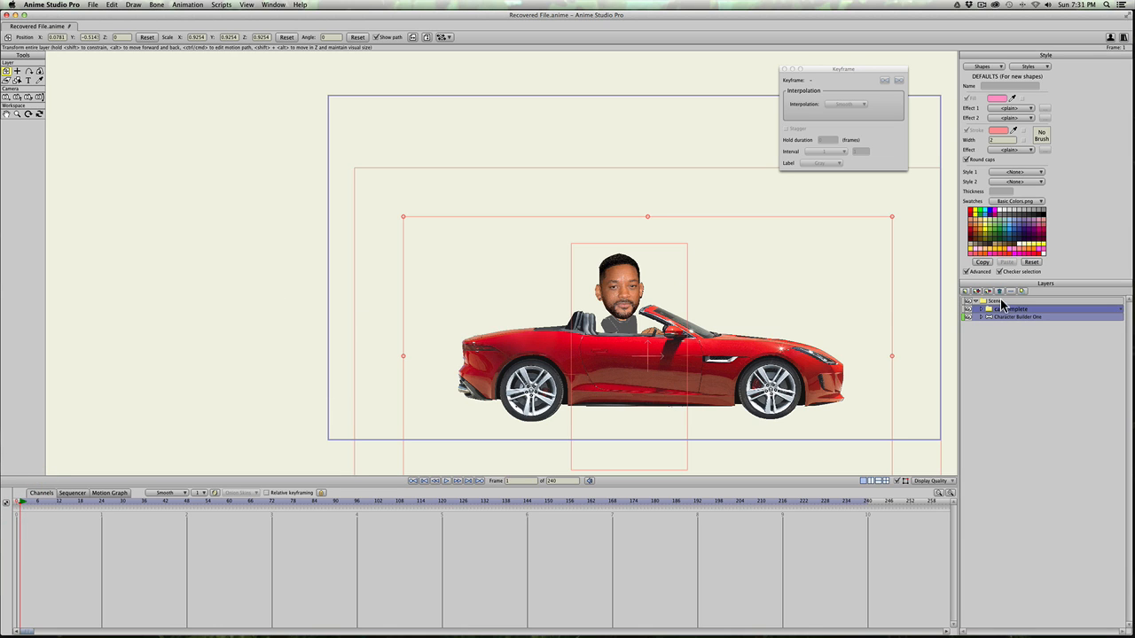
{"action": "left_click", "coordinate": [1001, 302]}
{"action": "scroll", "coordinate": [329, 284], "scroll_direction": "down", "scroll_amount": 3}
{"action": "left_click_drag", "start_coordinate": [589, 288], "coordinate": [238, 317]}
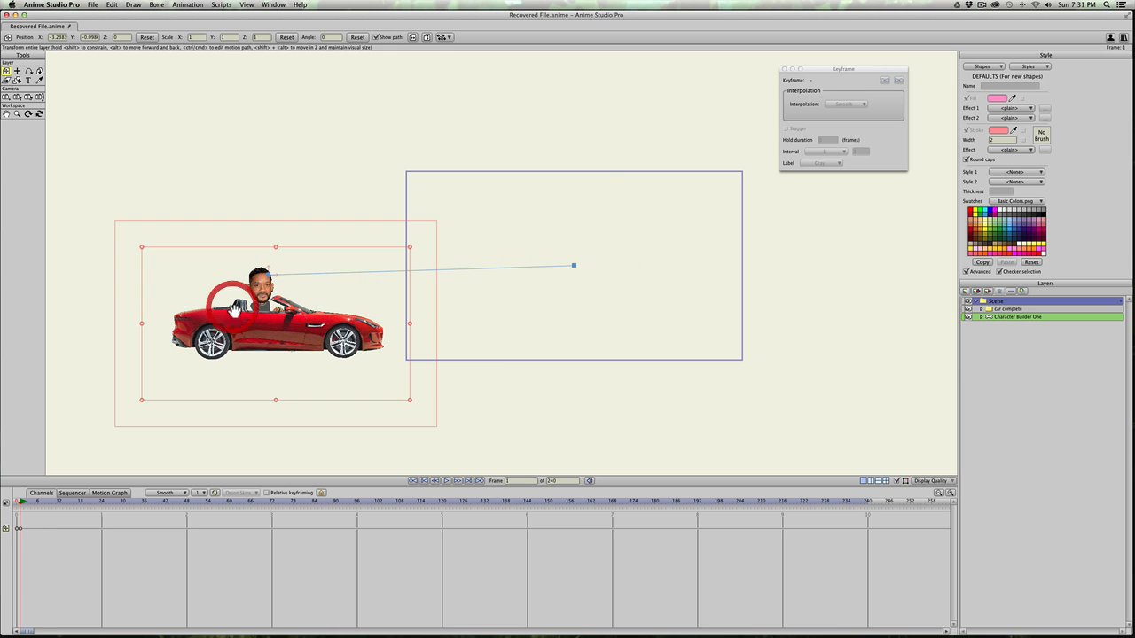
{"action": "key", "text": "space"}
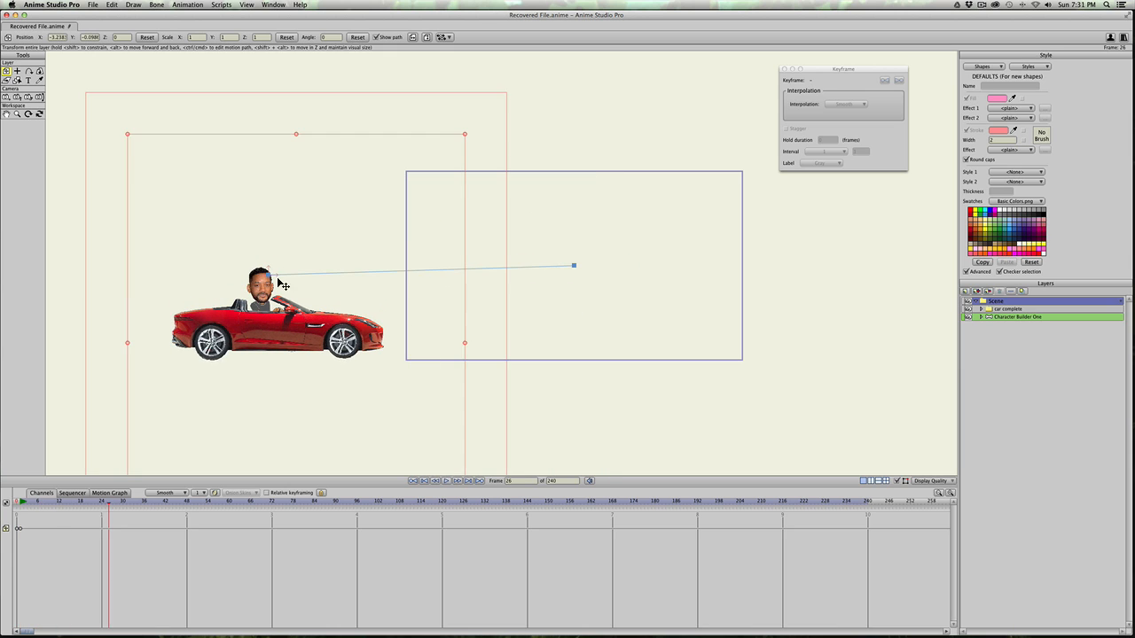
{"action": "key", "text": "space"}
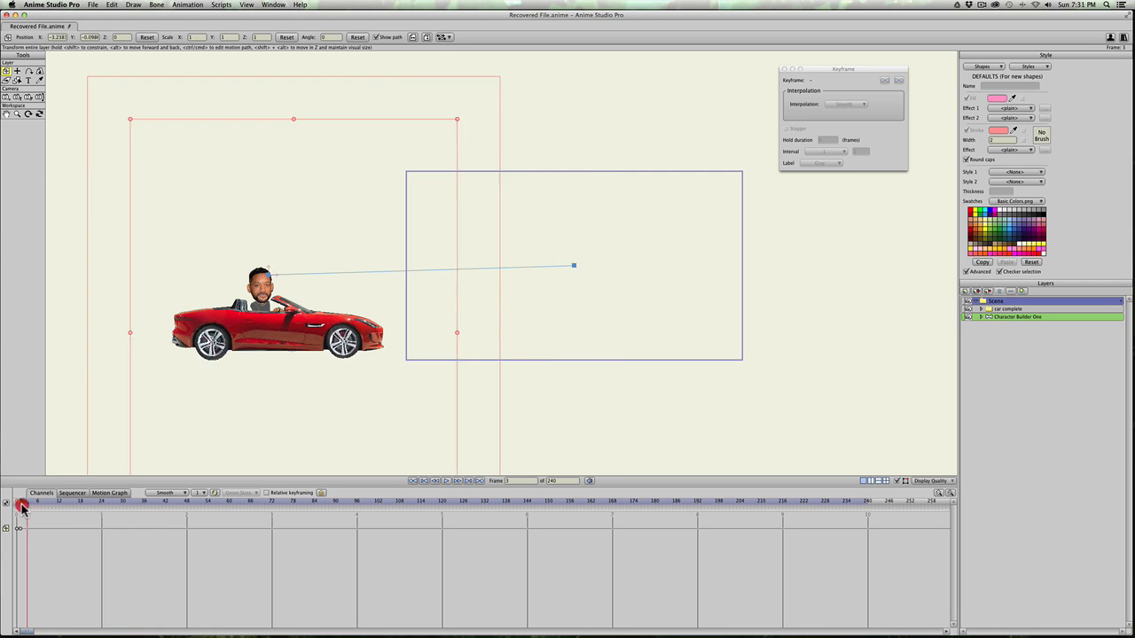
{"action": "left_click", "coordinate": [19, 502]}
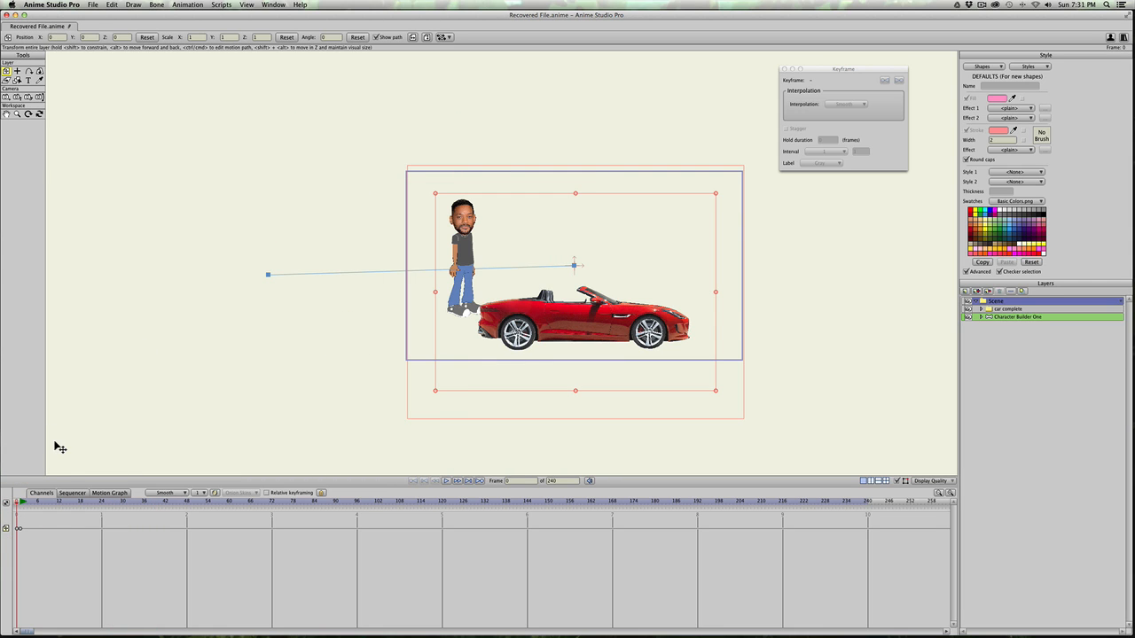
{"action": "left_click", "coordinate": [23, 502]}
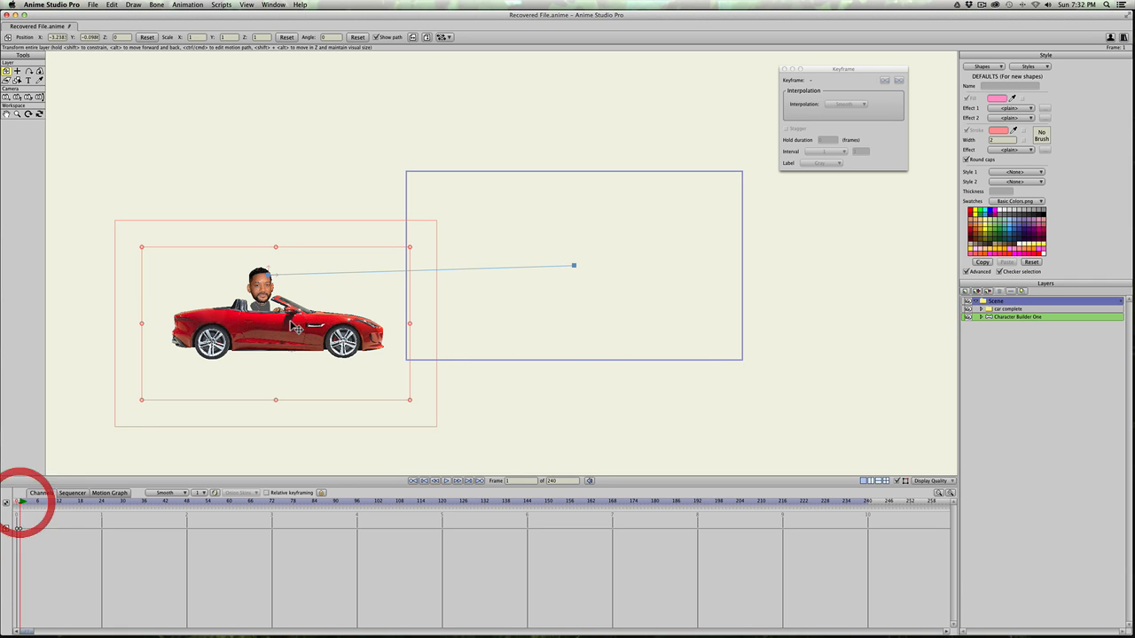
{"action": "left_click_drag", "start_coordinate": [287, 312], "coordinate": [288, 314]}
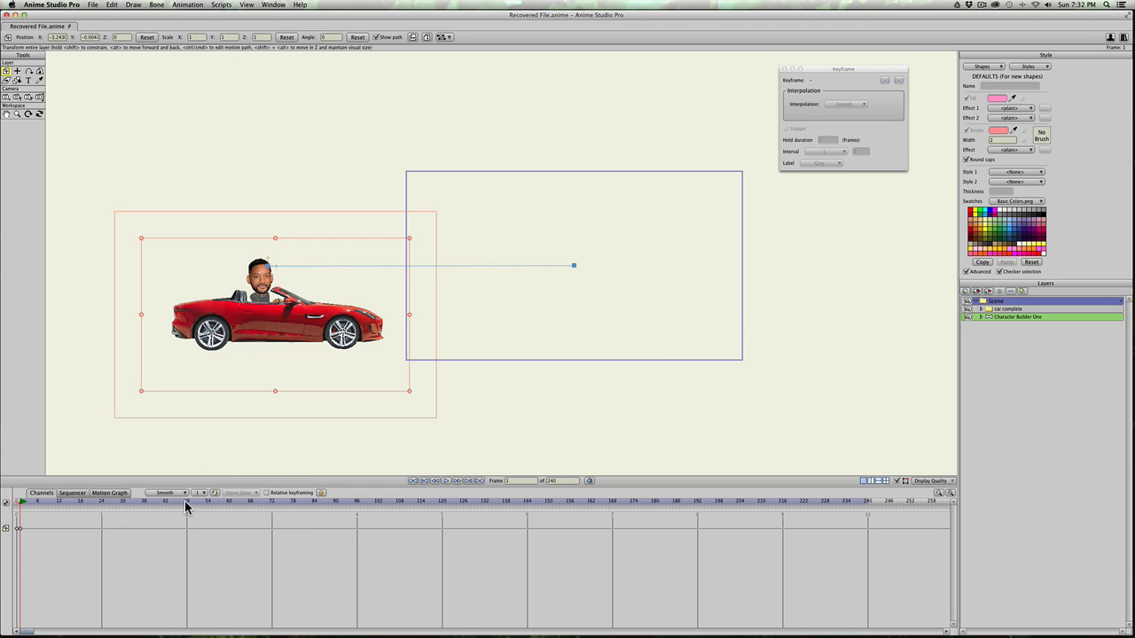
Step: At frame 24, move the "Scene" group horizontally back into the camera frame and play the drive-in from the start
{"action": "left_click", "coordinate": [102, 503]}
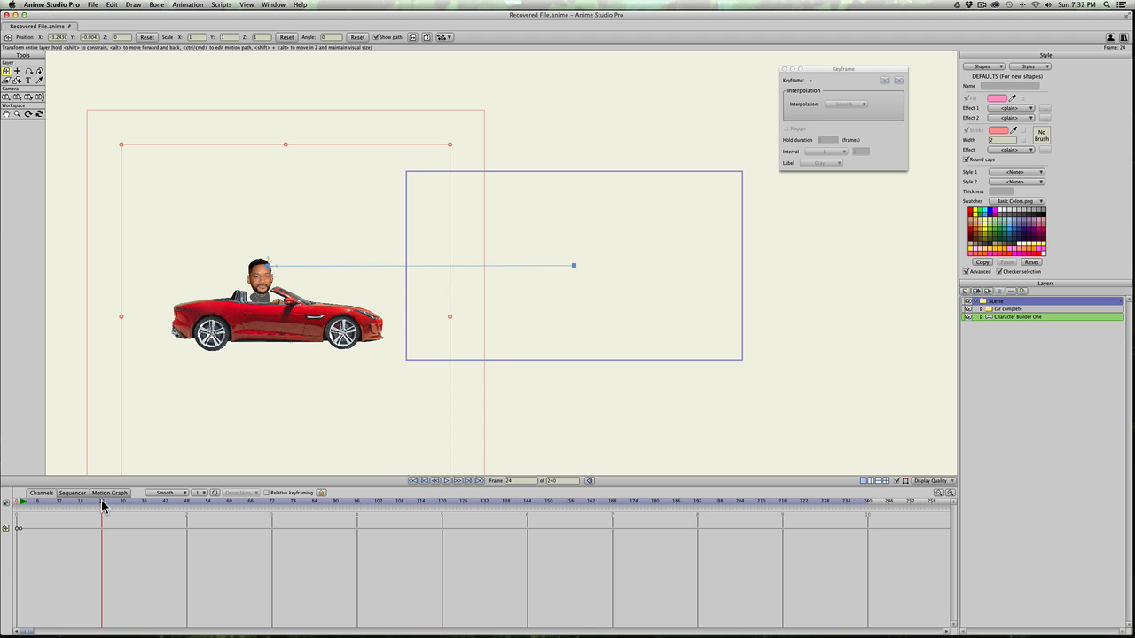
{"action": "left_click_drag", "start_coordinate": [177, 337], "coordinate": [481, 337]}
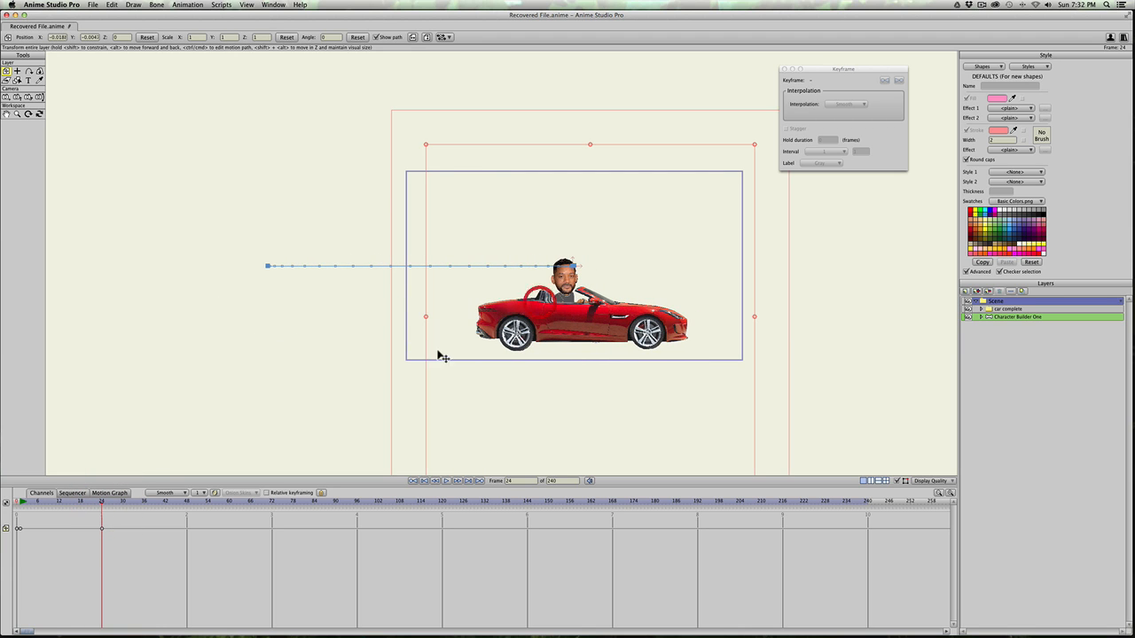
{"action": "left_click", "coordinate": [18, 502]}
{"action": "key", "text": "space"}
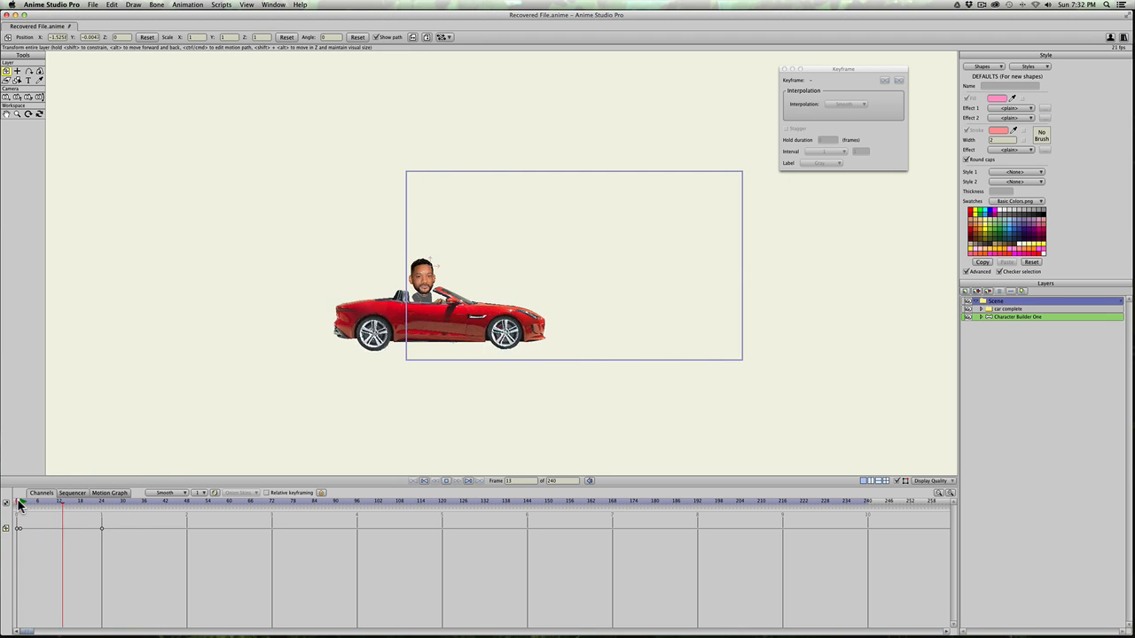
{"action": "key", "text": "space"}
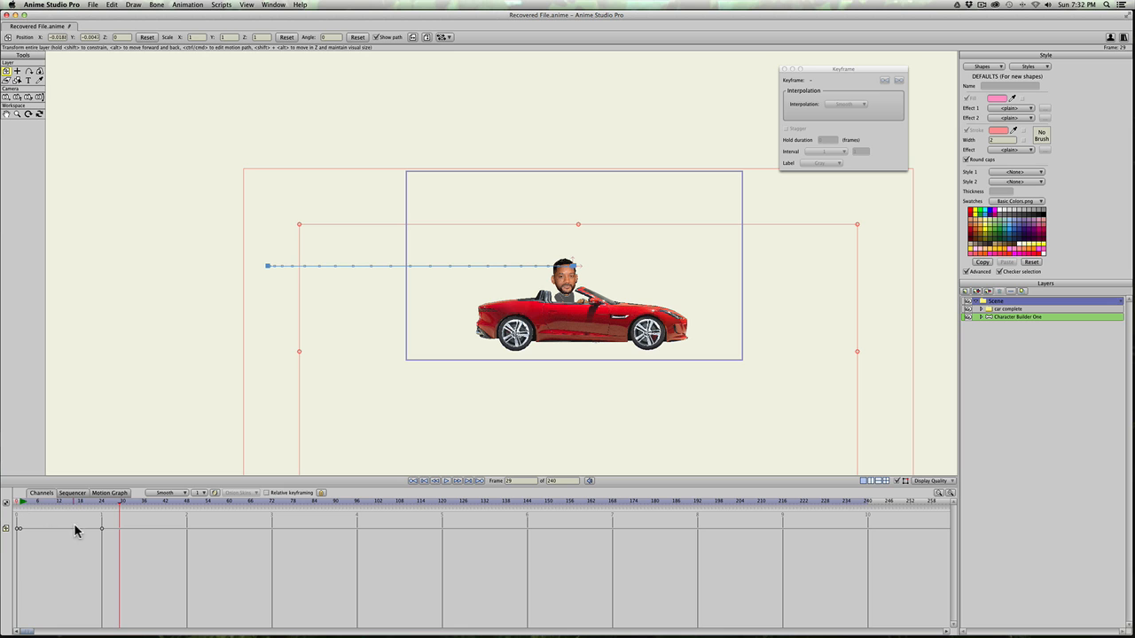
Step: Slow the drive-in by moving the "Scene" group's frame 24 keyframe to frame 48, and play it back
{"action": "left_click_drag", "start_coordinate": [99, 530], "coordinate": [186, 529]}
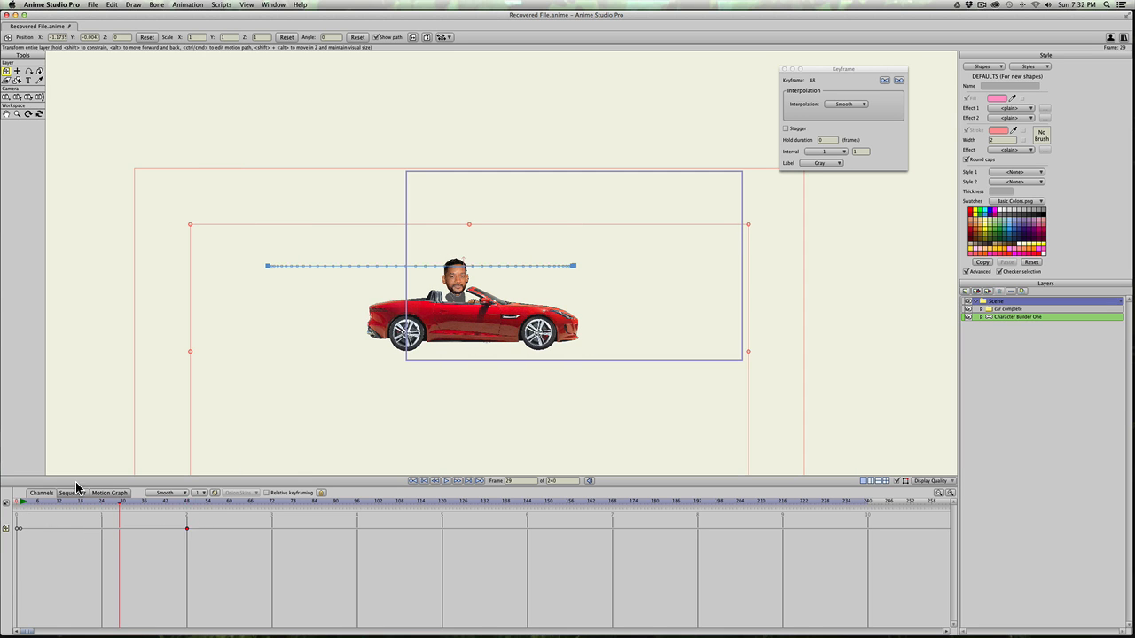
{"action": "left_click", "coordinate": [23, 503]}
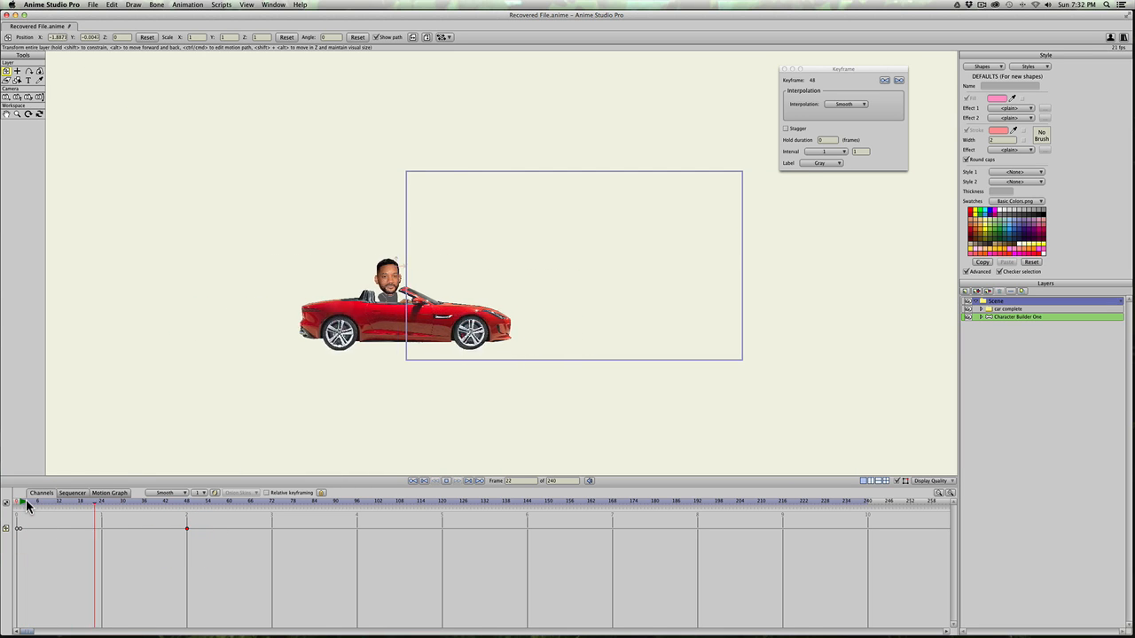
{"action": "key", "text": "space"}
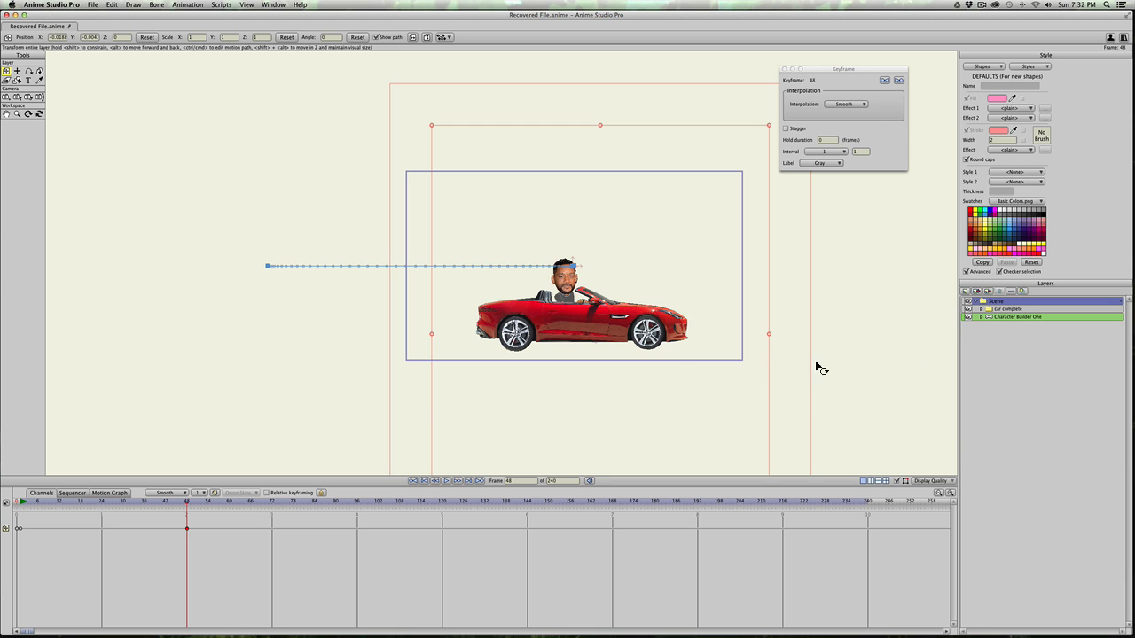
Step: Add a rotation keyframe at frame 48 to "wheel 2" and "wheel 1" inside "car complete", and play the animation
{"action": "left_click", "coordinate": [981, 308]}
{"action": "left_click", "coordinate": [1008, 317]}
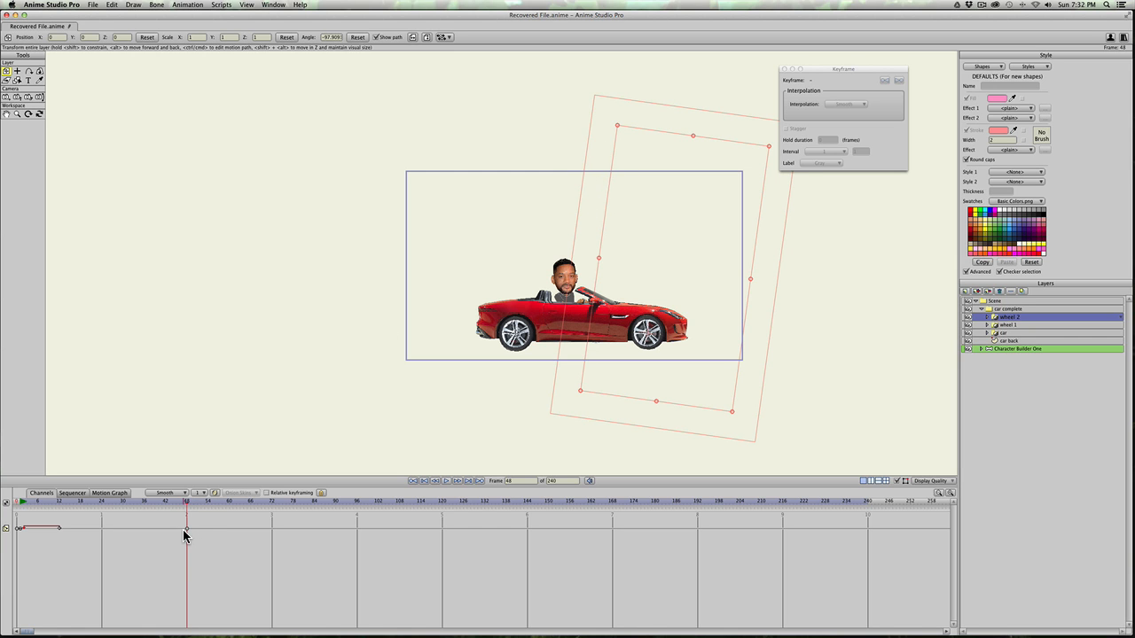
{"action": "left_click_drag", "start_coordinate": [112, 499], "coordinate": [186, 515]}
{"action": "left_click", "coordinate": [1003, 324]}
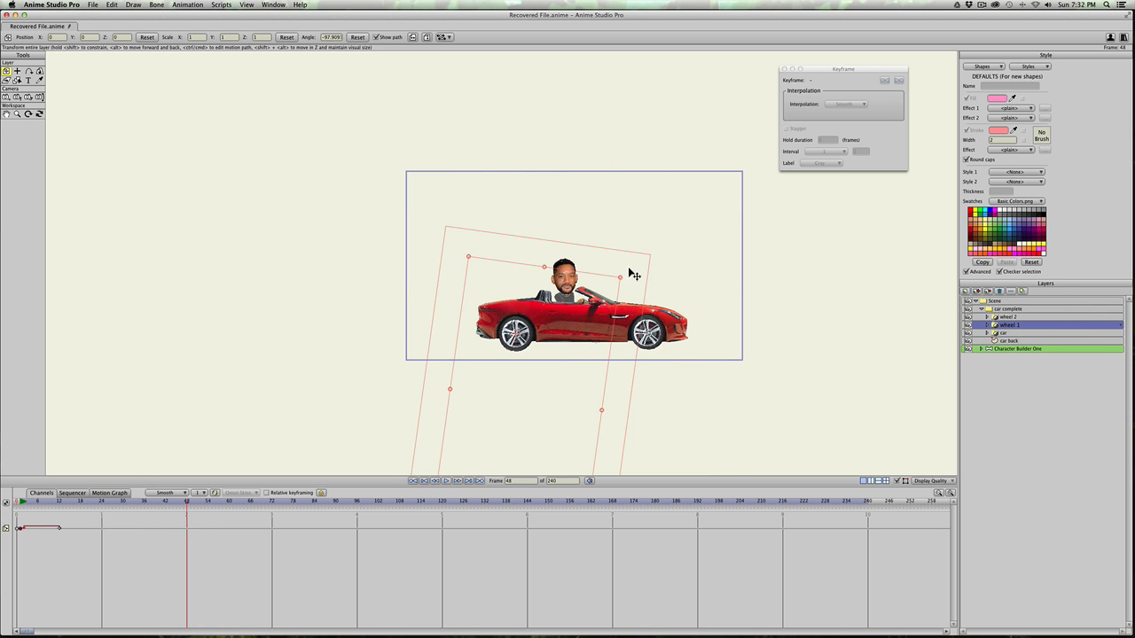
{"action": "left_click", "coordinate": [467, 245]}
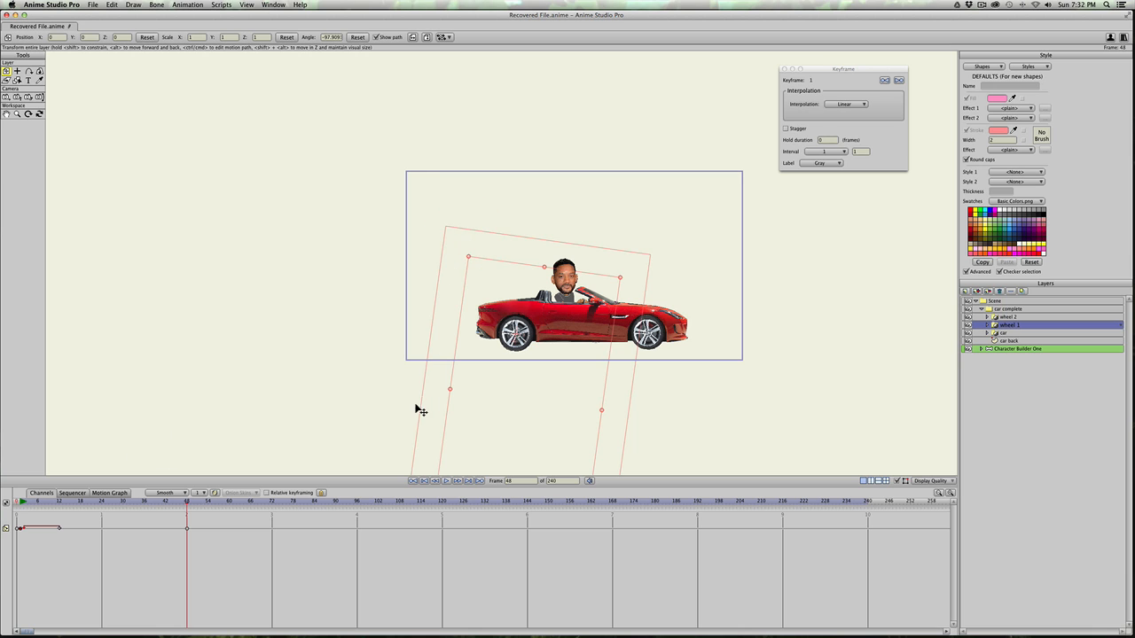
{"action": "left_click", "coordinate": [17, 503]}
{"action": "key", "text": "space"}
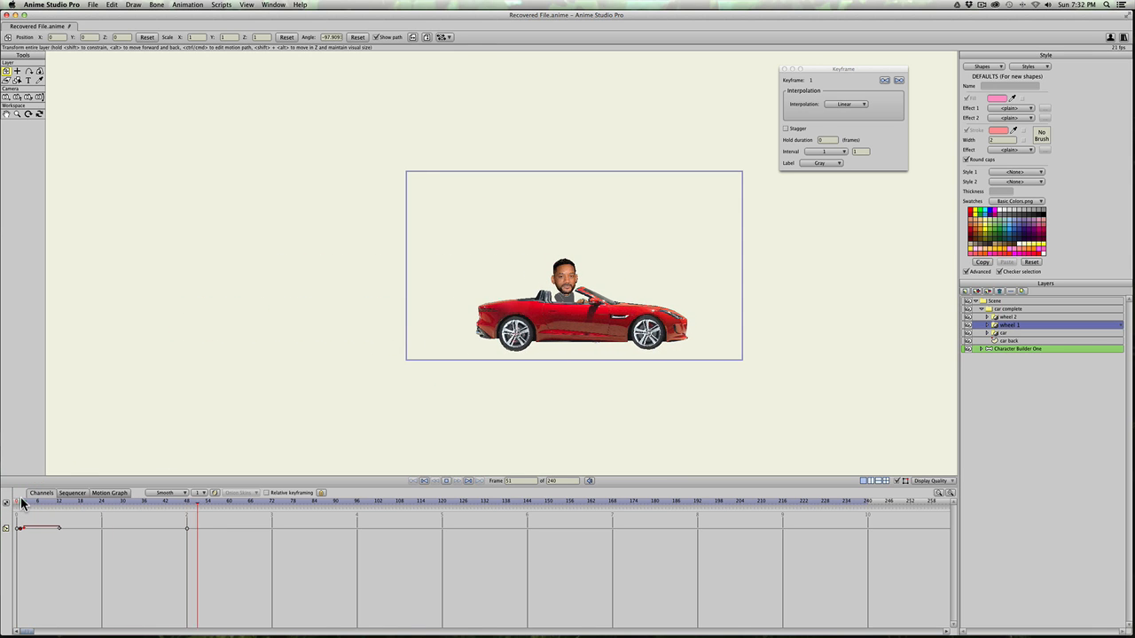
{"action": "key", "text": "space"}
Step: Import the audio file "gottoget.wav" at frame 60 and play it back
{"action": "left_click_drag", "start_coordinate": [168, 502], "coordinate": [230, 503]}
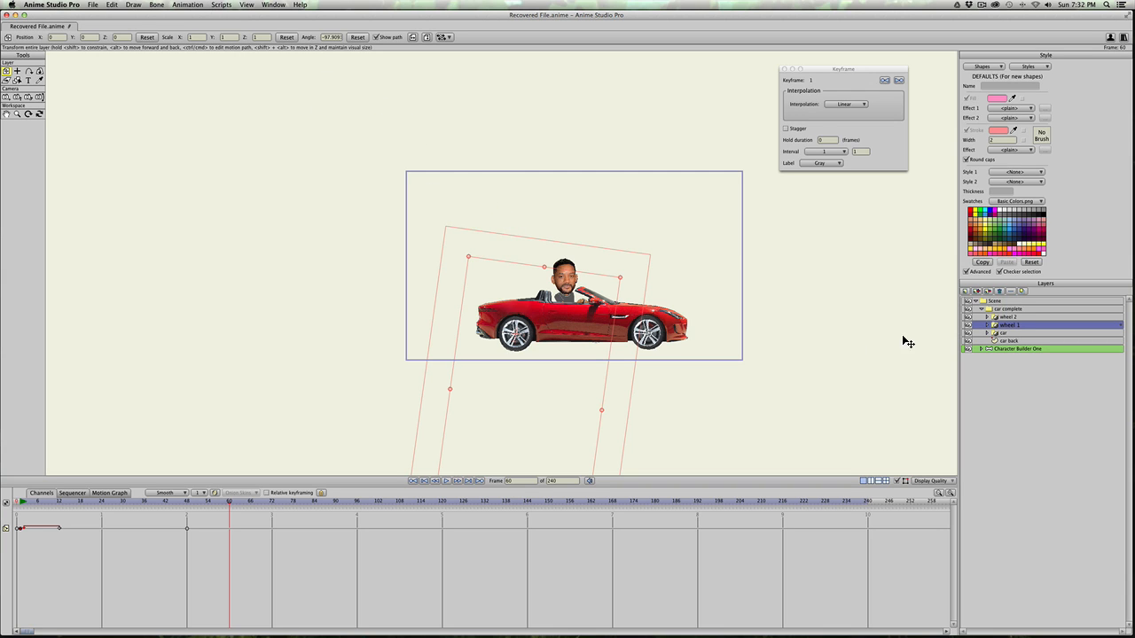
{"action": "left_click", "coordinate": [963, 292]}
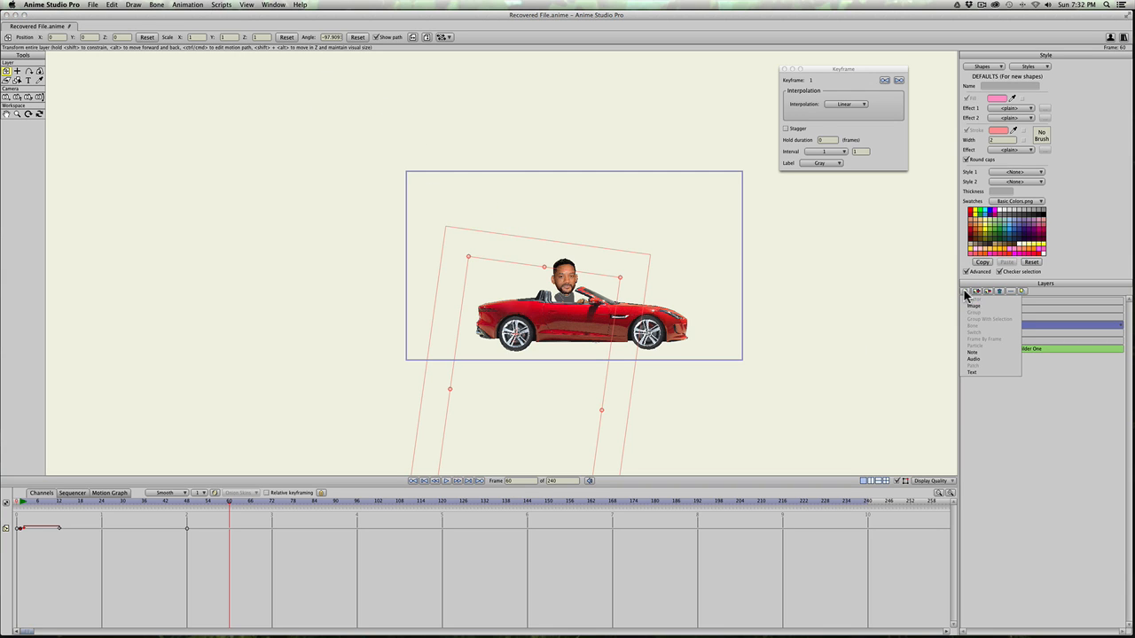
{"action": "left_click", "coordinate": [972, 358]}
{"action": "left_click", "coordinate": [478, 206]}
{"action": "left_click", "coordinate": [749, 353]}
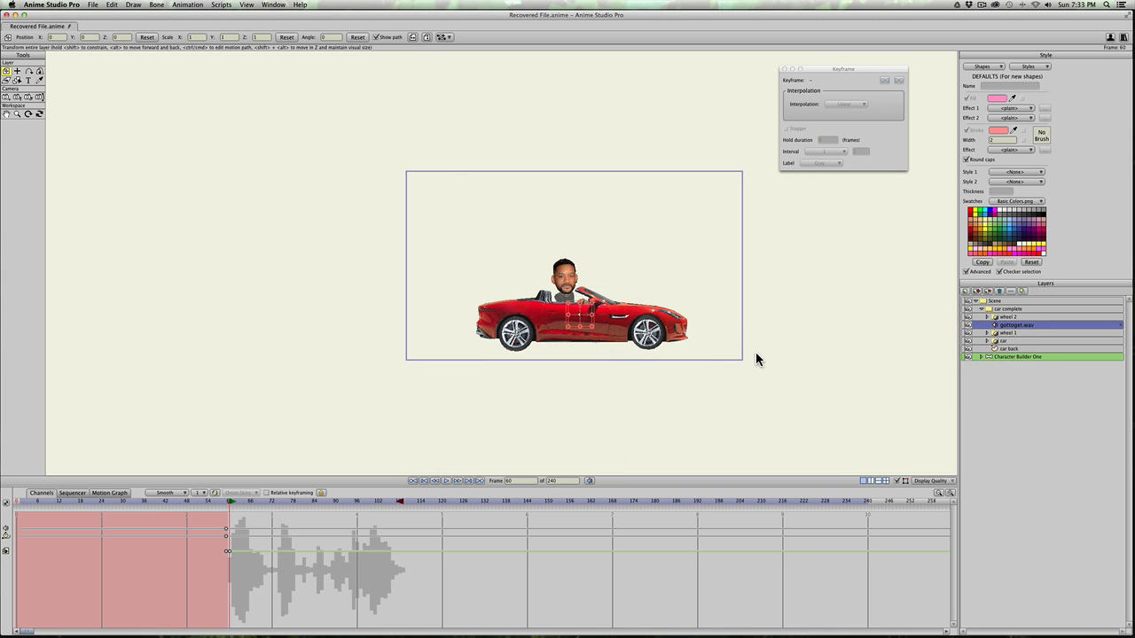
{"action": "key", "text": "space"}
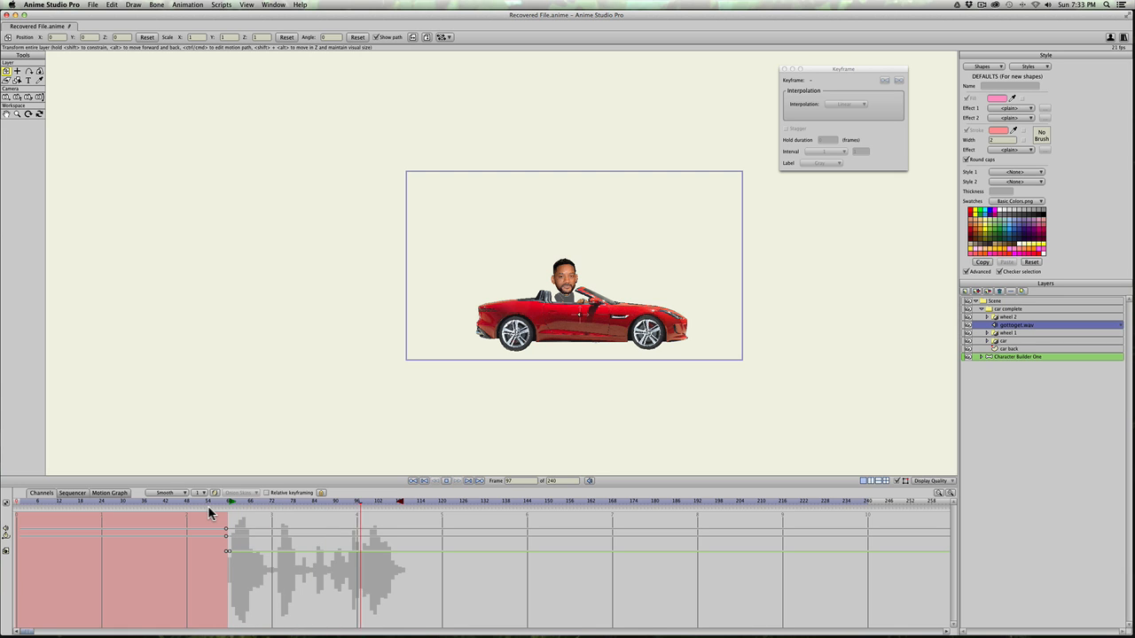
{"action": "key", "text": "space"}
Step: Undo the audio import
{"action": "scroll", "coordinate": [495, 305], "scroll_direction": "up", "scroll_amount": 5}
{"action": "left_click_drag", "start_coordinate": [507, 432], "coordinate": [451, 385]}
{"action": "scroll", "coordinate": [451, 384], "scroll_direction": "up", "scroll_amount": 3}
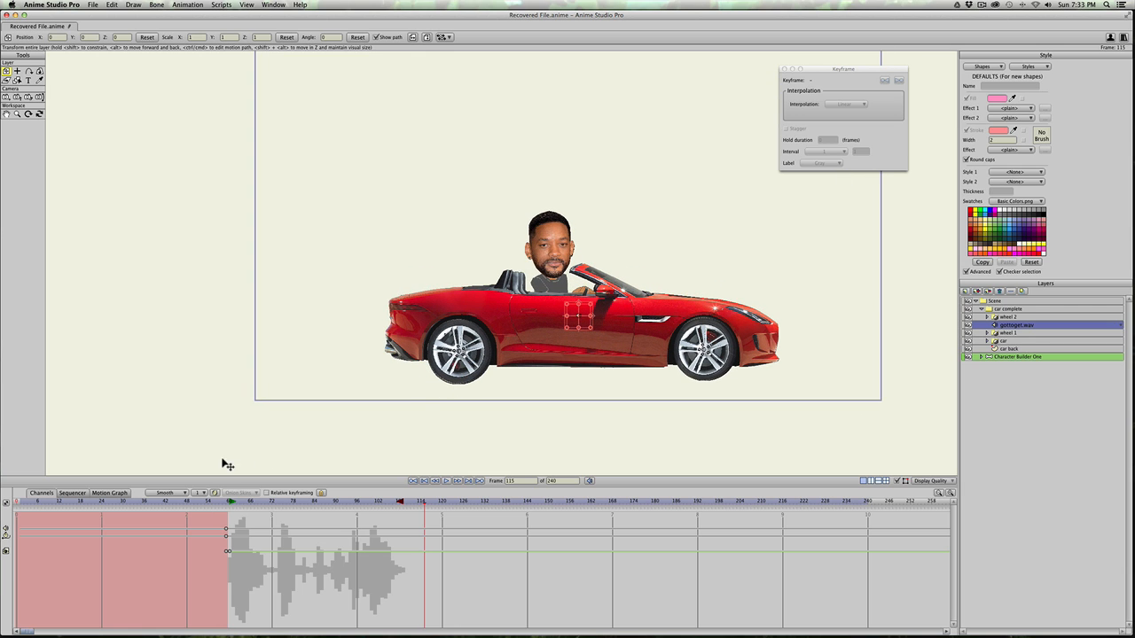
{"action": "scroll", "coordinate": [232, 465], "scroll_direction": "up", "scroll_amount": 3}
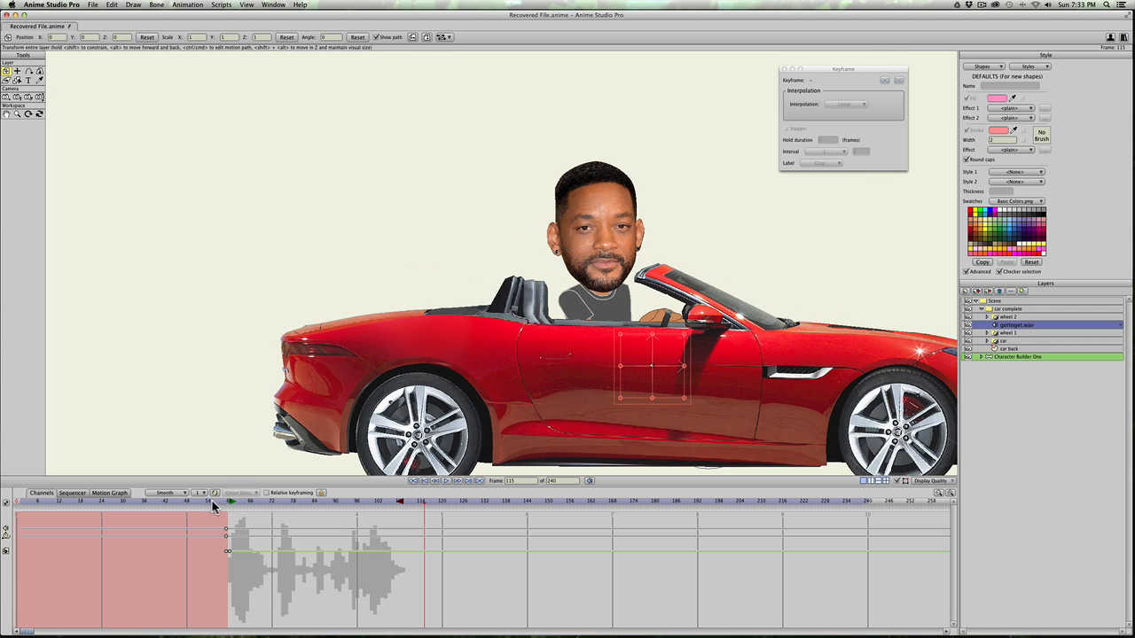
{"action": "key", "text": "super+z"}
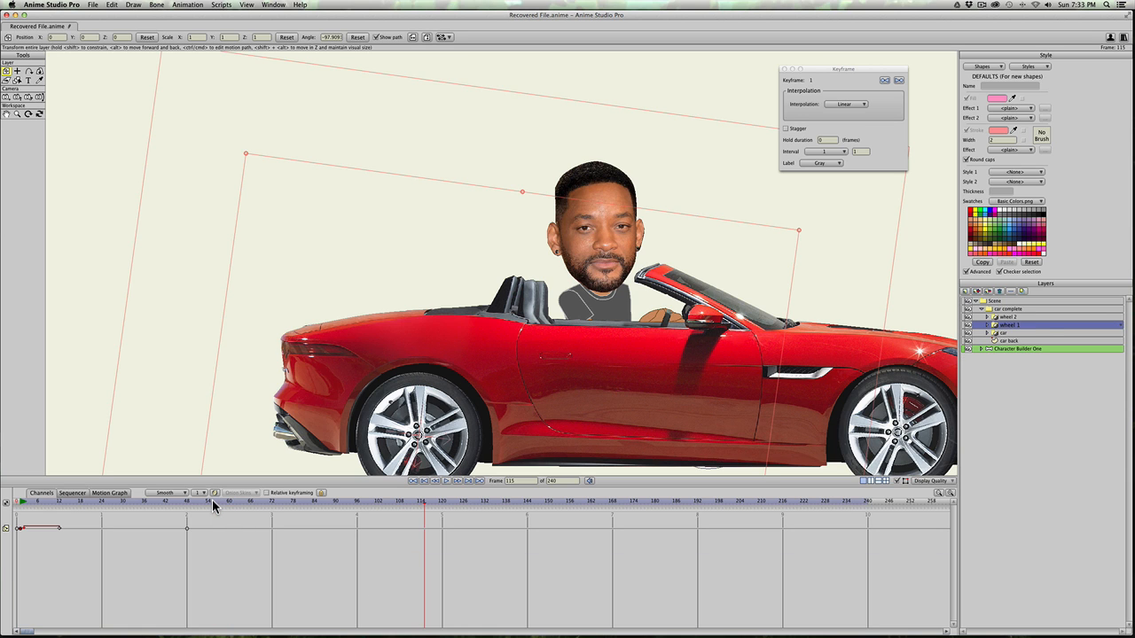
Step: Import the audio file "gottoget.wav" as an audio layer starting at frame 78
{"action": "left_click_drag", "start_coordinate": [160, 502], "coordinate": [281, 503]}
{"action": "left_click", "coordinate": [293, 503]}
{"action": "left_click", "coordinate": [964, 290]}
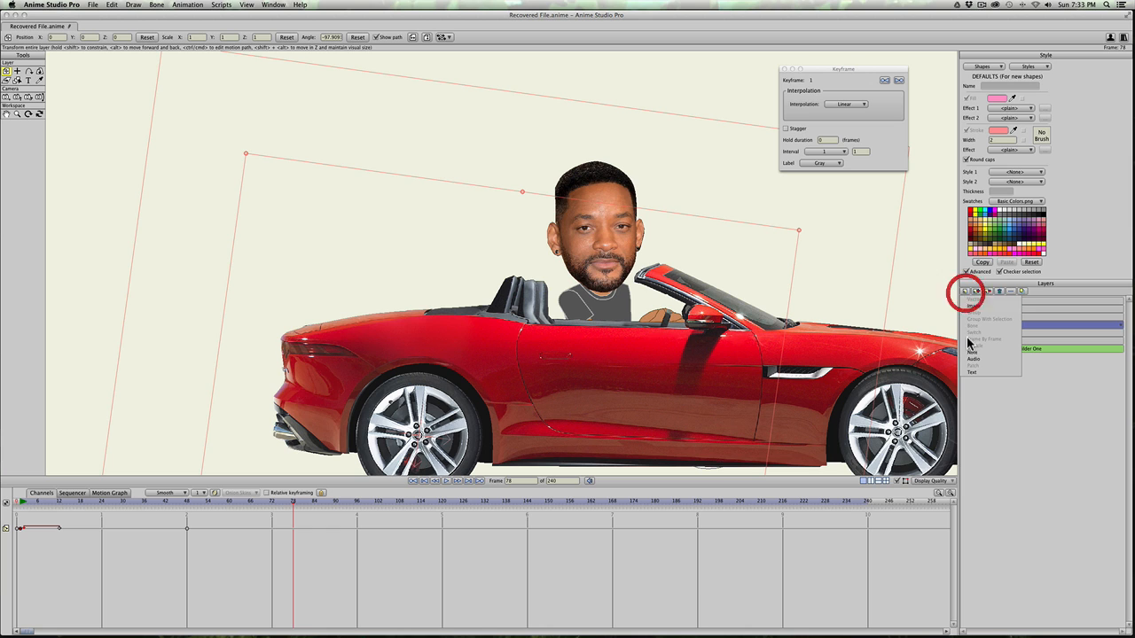
{"action": "left_click", "coordinate": [482, 203]}
{"action": "left_click", "coordinate": [741, 352]}
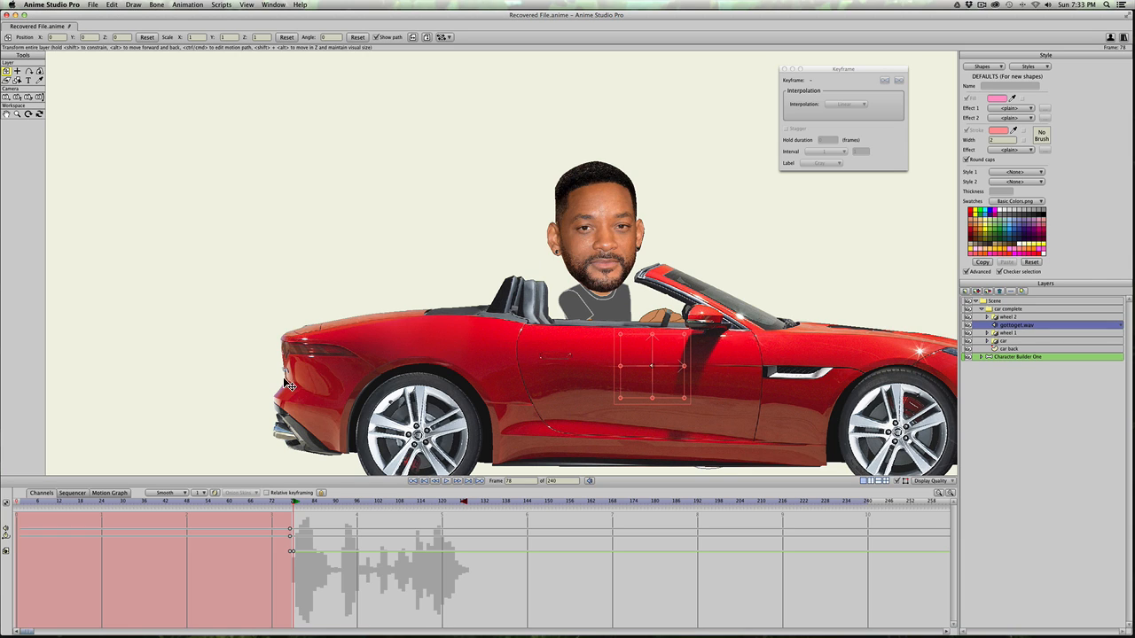
Step: Select the "mouth" layer inside "wills head complete" and set a closed-mouth position keyframe at frame 80
{"action": "left_click", "coordinate": [284, 503]}
{"action": "left_click", "coordinate": [287, 503]}
{"action": "left_click", "coordinate": [981, 356]}
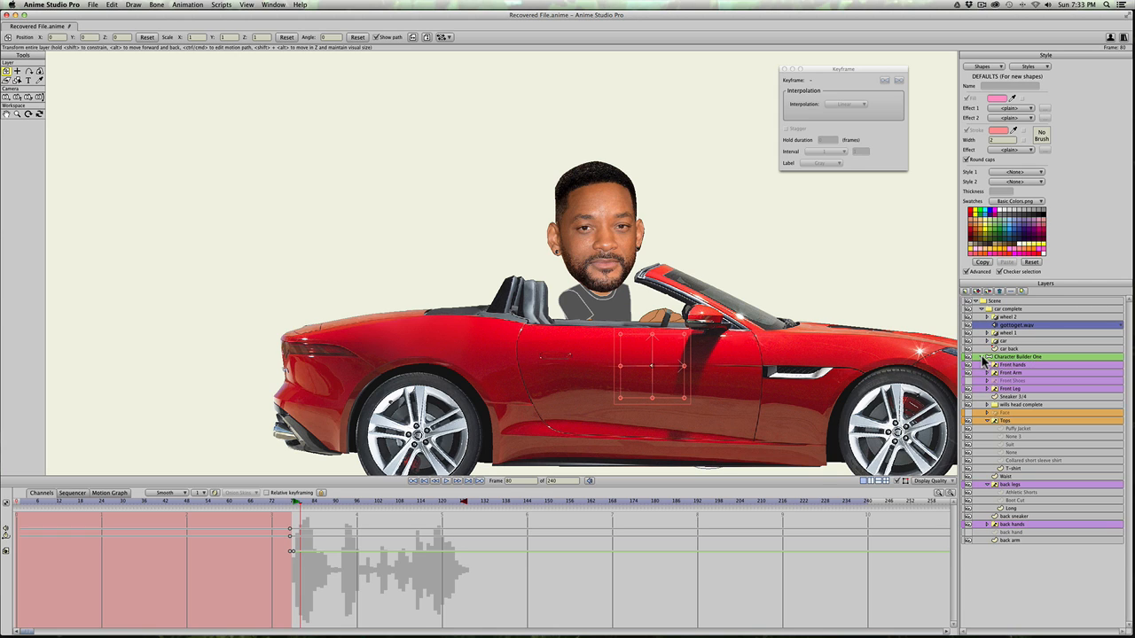
{"action": "left_click", "coordinate": [1006, 403]}
{"action": "left_click", "coordinate": [987, 405]}
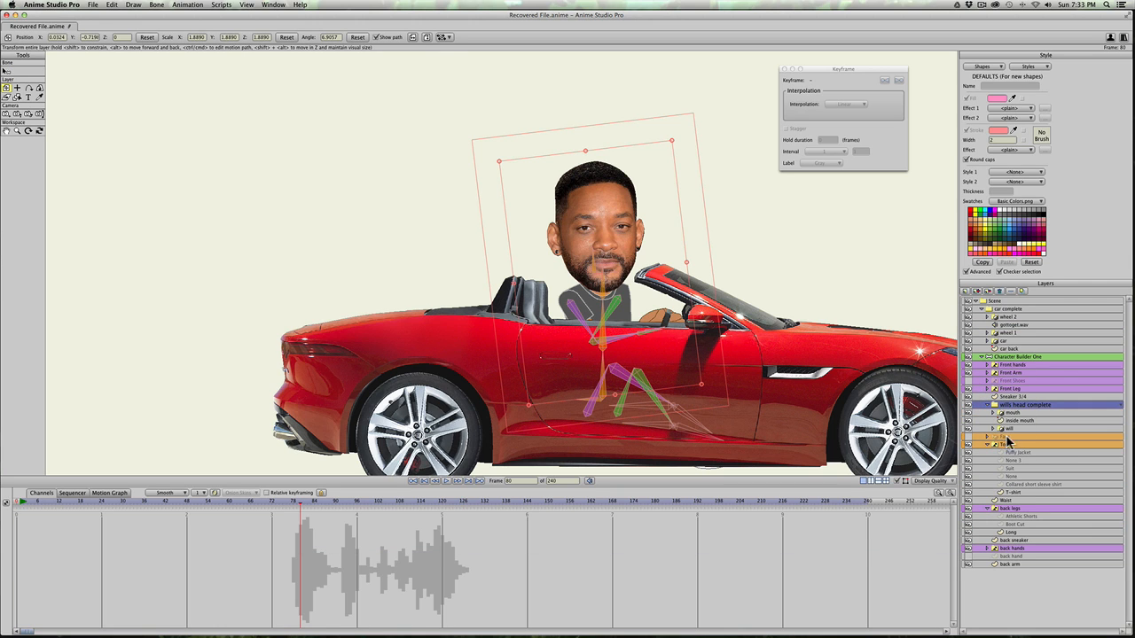
{"action": "left_click", "coordinate": [1009, 413]}
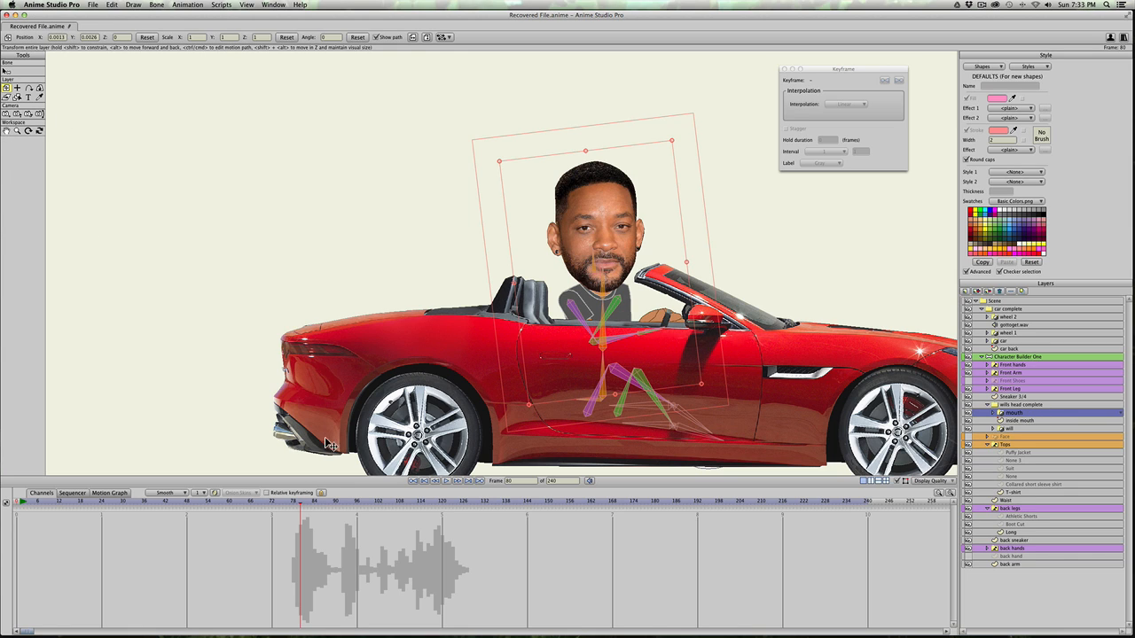
{"action": "left_click_drag", "start_coordinate": [606, 279], "coordinate": [602, 280]}
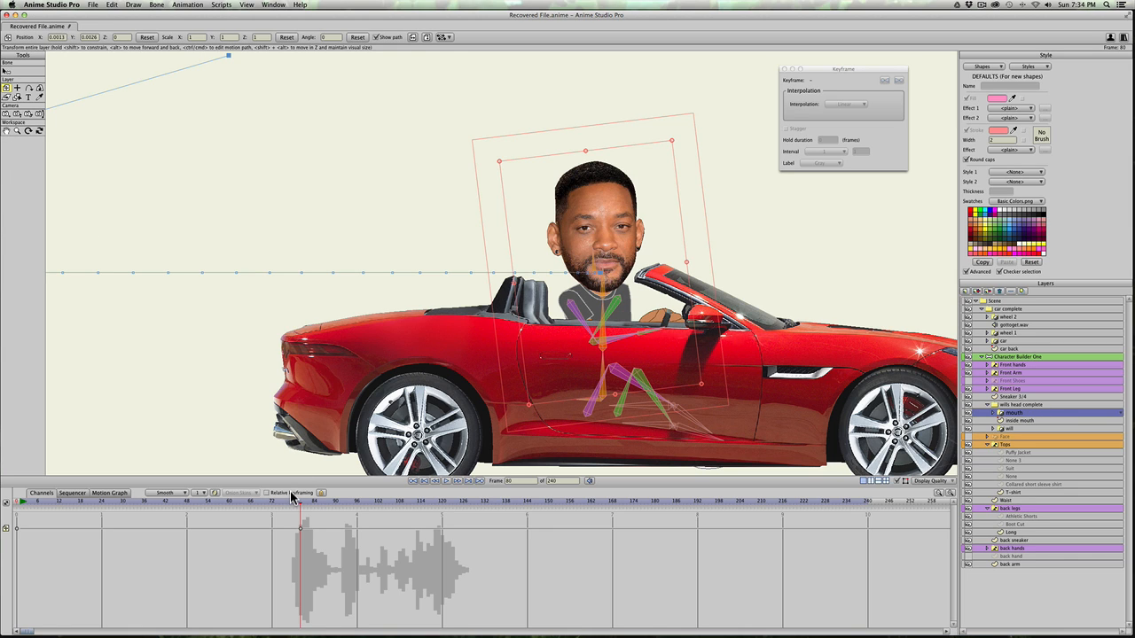
Step: Lower the "mouth" layer at frame 82 to open the mouth and raise it at frame 85 to close it
{"action": "key", "text": "Right"}
{"action": "key", "text": "Right"}
{"action": "left_click_drag", "start_coordinate": [603, 287], "coordinate": [605, 298]}
{"action": "key", "text": "Right"}
{"action": "key", "text": "Right"}
{"action": "key", "text": "Right"}
{"action": "key", "text": "Right"}
{"action": "key", "text": "Left"}
{"action": "mouse_move", "coordinate": [602, 301]}
{"action": "left_mouse_down"}
{"action": "mouse_move", "coordinate": [599, 279]}
{"action": "mouse_move", "coordinate": [606, 289]}
{"action": "left_mouse_up"}
Step: Continue keyframing the mouth open and closed along the audio waveform, ending closed at frame 125
{"action": "key", "text": "Right"}
{"action": "key", "text": "Right"}
{"action": "key", "text": "Right"}
{"action": "key", "text": "Right"}
{"action": "key", "text": "Right"}
{"action": "key", "text": "Right"}
{"action": "key", "text": "Right"}
{"action": "key", "text": "Right"}
{"action": "key", "text": "Right"}
{"action": "key", "text": "Right"}
{"action": "key", "text": "Right"}
{"action": "key", "text": "Right"}
{"action": "key", "text": "Right"}
{"action": "key", "text": "Right"}
{"action": "key", "text": "Right"}
{"action": "key", "text": "Right"}
{"action": "key", "text": "Right"}
{"action": "key", "text": "Right"}
{"action": "key", "text": "Right"}
{"action": "key", "text": "Right"}
{"action": "key", "text": "Right"}
{"action": "key", "text": "Right"}
{"action": "key", "text": "Right"}
{"action": "key", "text": "Right"}
{"action": "key", "text": "Right"}
{"action": "key", "text": "Right"}
{"action": "key", "text": "Right"}
{"action": "key", "text": "Right"}
{"action": "key", "text": "Right"}
{"action": "key", "text": "Right"}
{"action": "key", "text": "Right"}
{"action": "key", "text": "Right"}
{"action": "key", "text": "Right"}
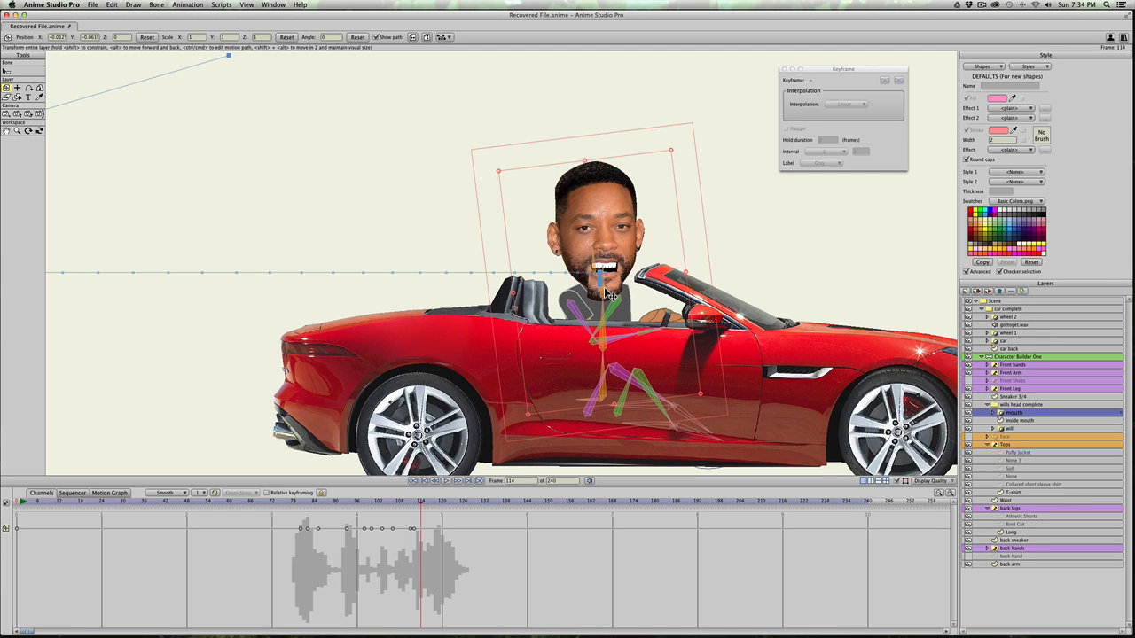
{"action": "key", "text": "Left"}
{"action": "left_click_drag", "start_coordinate": [604, 290], "coordinate": [608, 283]}
{"action": "key", "text": "Right"}
{"action": "key", "text": "Right"}
{"action": "key", "text": "Right"}
{"action": "key", "text": "Right"}
{"action": "key", "text": "Right"}
{"action": "key", "text": "Right"}
{"action": "key", "text": "Right"}
{"action": "key", "text": "Right"}
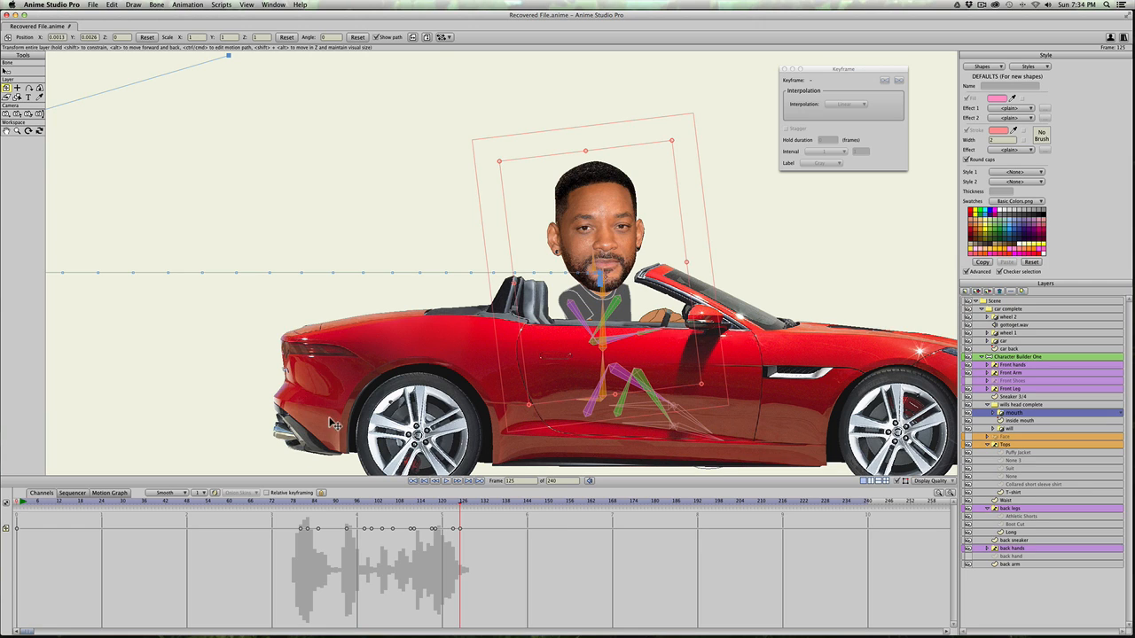
Step: Play back the lip sync from just before the audio starts and scrub past its end
{"action": "left_click", "coordinate": [286, 501]}
{"action": "key", "text": "space"}
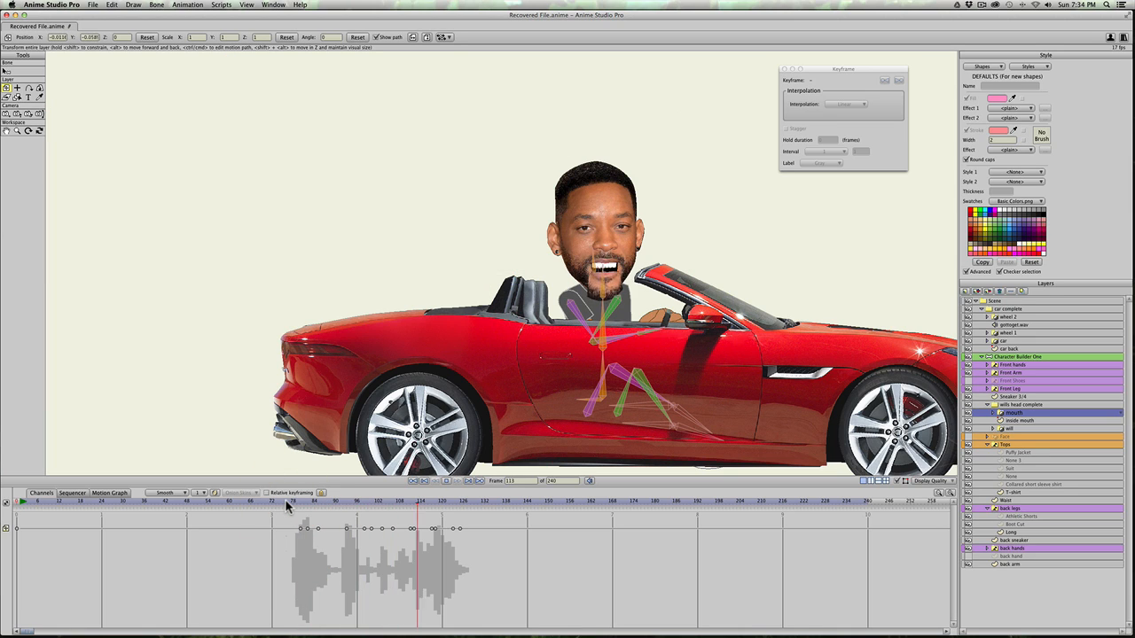
{"action": "key", "text": "space"}
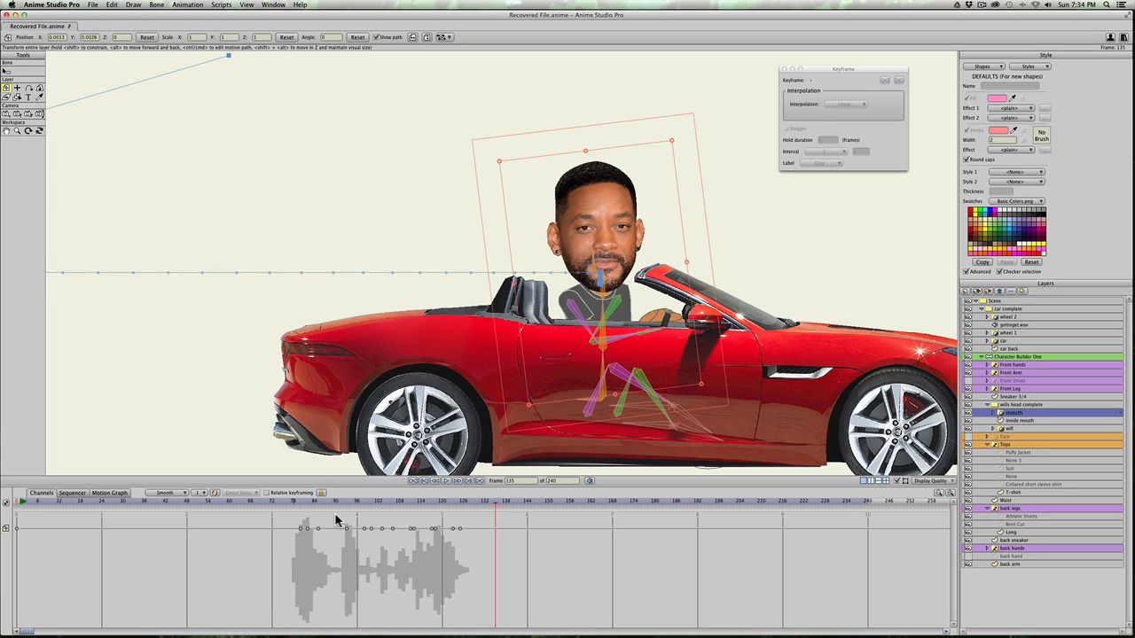
{"action": "left_click_drag", "start_coordinate": [271, 504], "coordinate": [567, 502]}
{"action": "left_click", "coordinate": [597, 503]}
Step: Select the "Scene" group and collapse the "car complete" and "Character Builder One" layers
{"action": "left_click", "coordinate": [975, 302]}
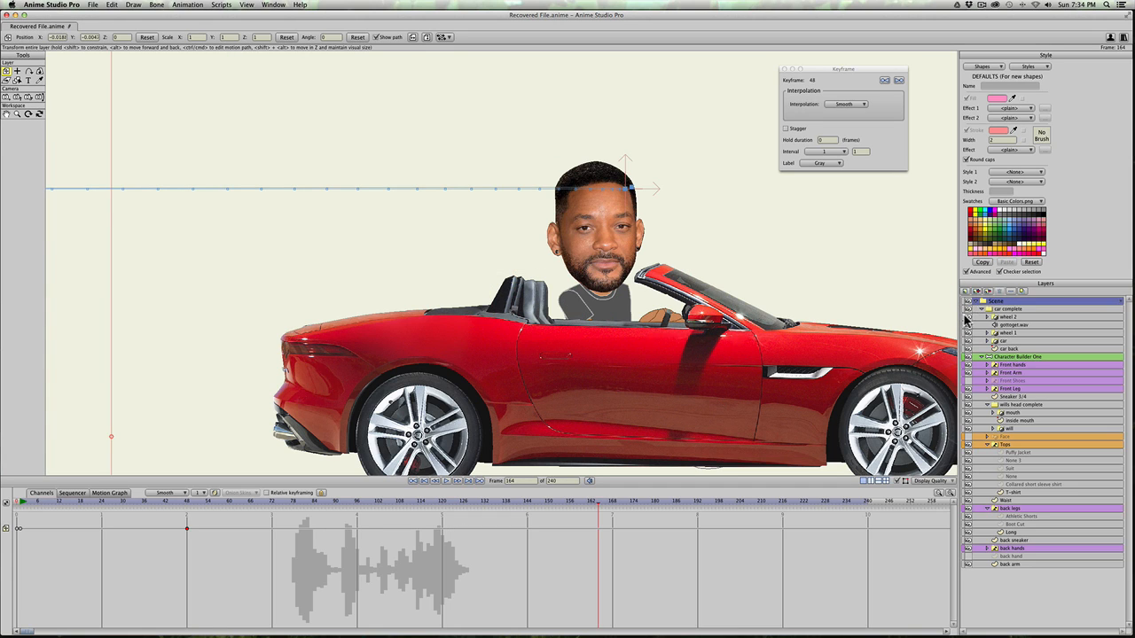
{"action": "left_click_drag", "start_coordinate": [333, 507], "coordinate": [587, 511]}
{"action": "left_click", "coordinate": [981, 309]}
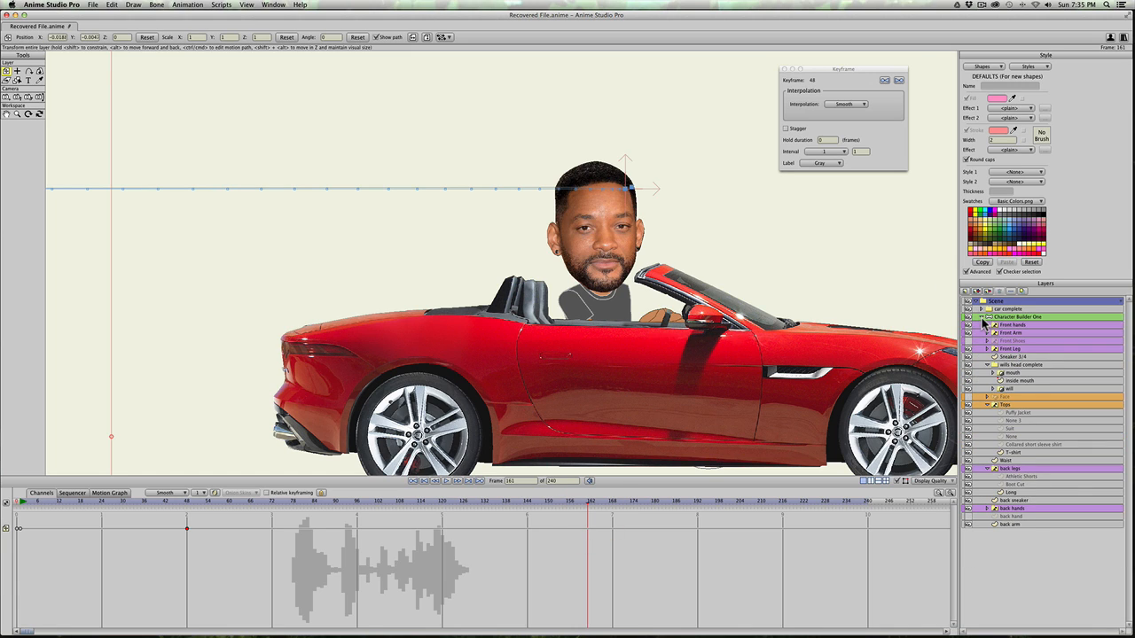
{"action": "left_click", "coordinate": [981, 316]}
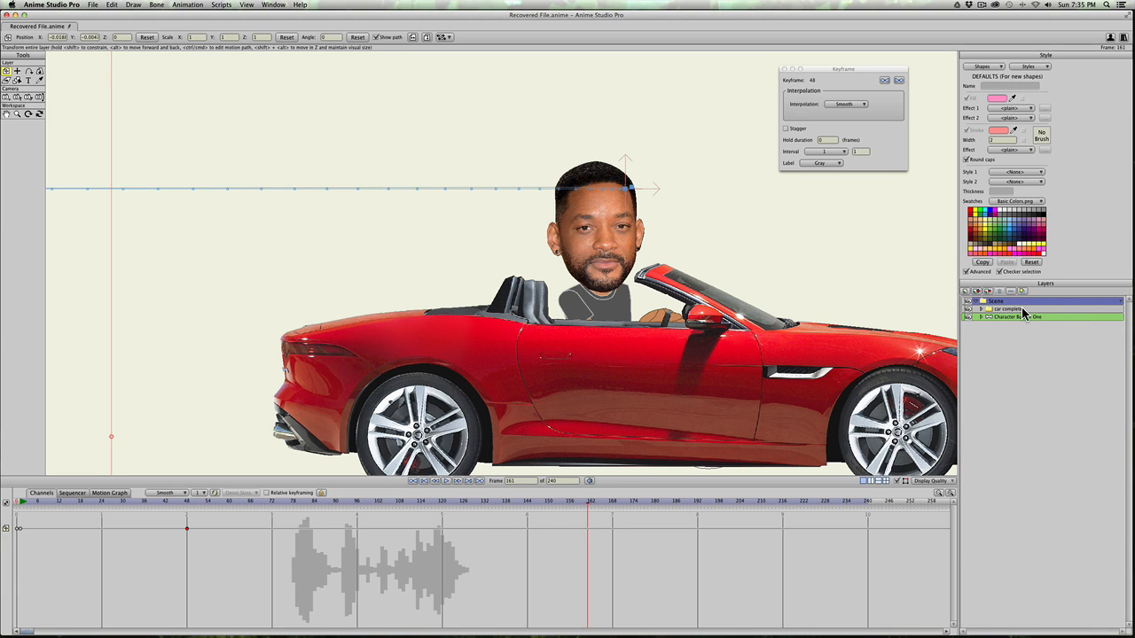
Step: Try to move only "car complete" out of the scene from frame 161 to 240, and undo its keyframes
{"action": "left_click", "coordinate": [1022, 310]}
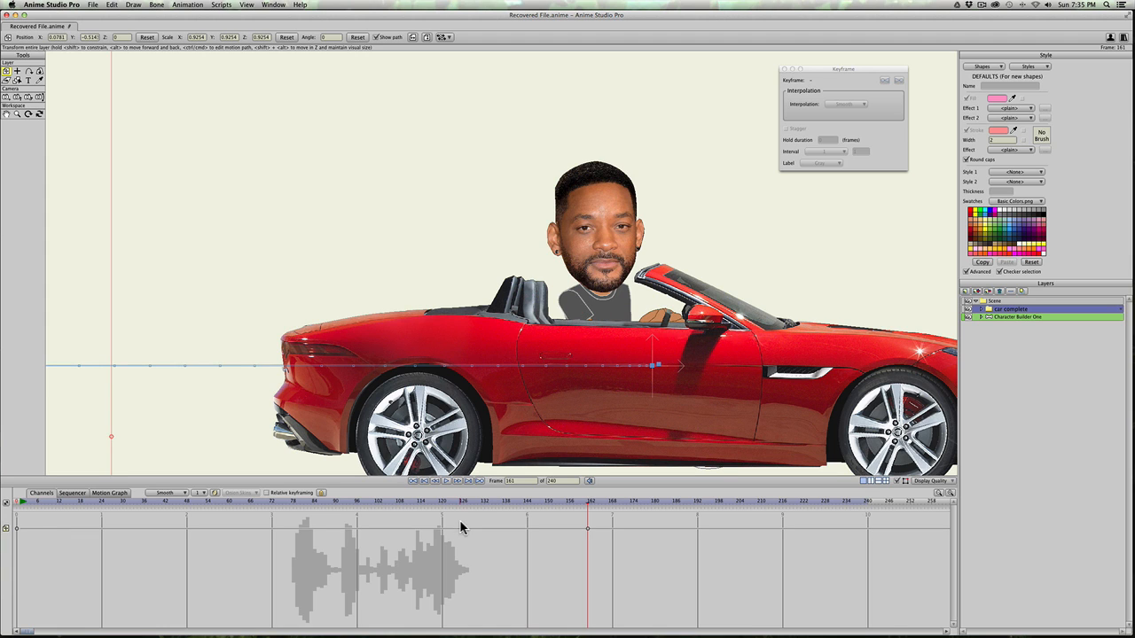
{"action": "scroll", "coordinate": [468, 409], "scroll_direction": "down", "scroll_amount": 5}
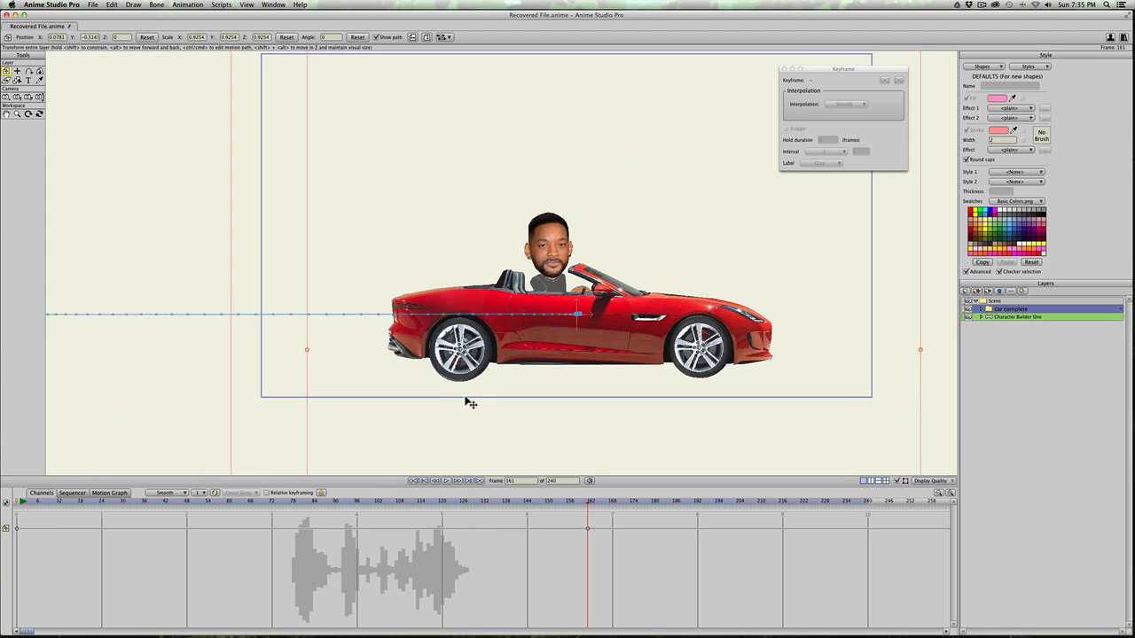
{"action": "scroll", "coordinate": [526, 398], "scroll_direction": "down", "scroll_amount": 2}
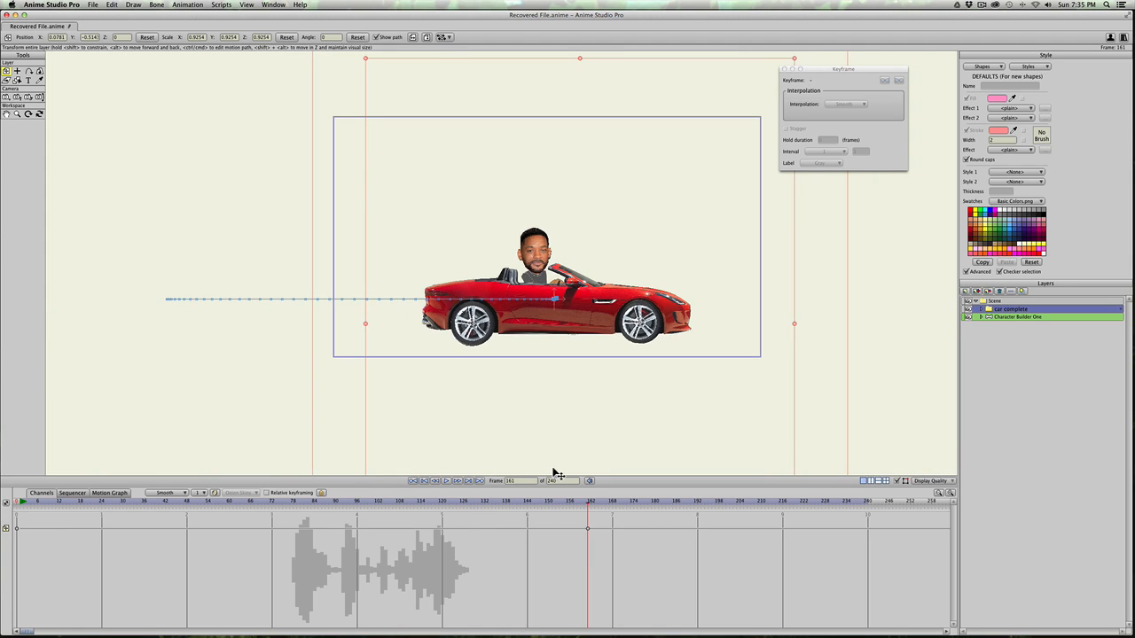
{"action": "left_click_drag", "start_coordinate": [642, 502], "coordinate": [869, 503]}
{"action": "left_click_drag", "start_coordinate": [624, 335], "coordinate": [770, 342]}
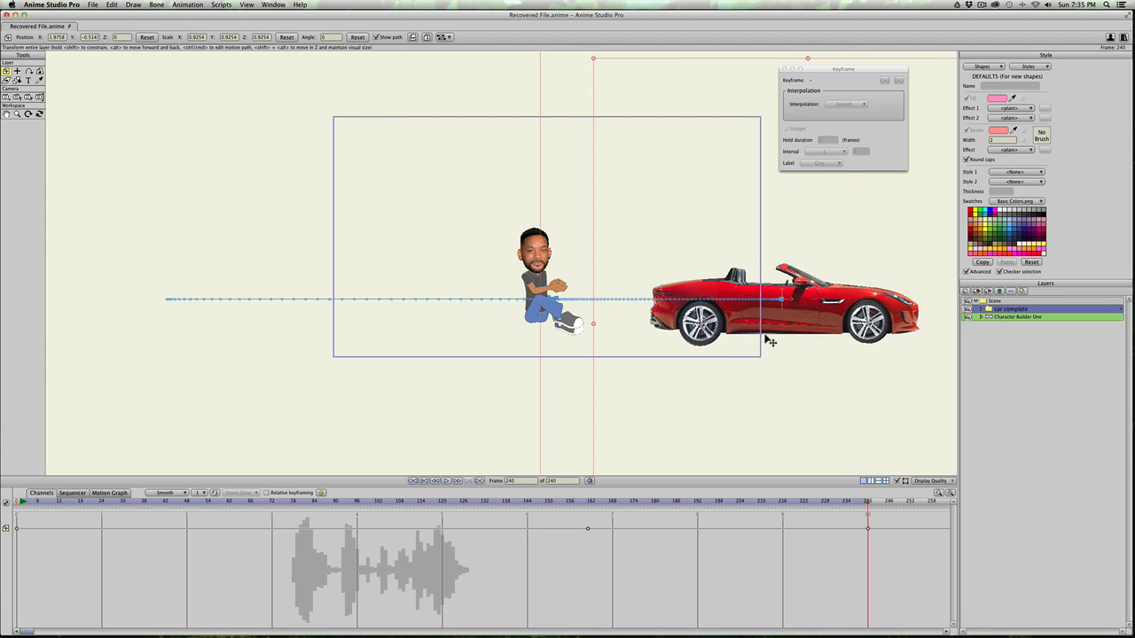
{"action": "key", "text": "super+z"}
{"action": "key", "text": "super+z"}
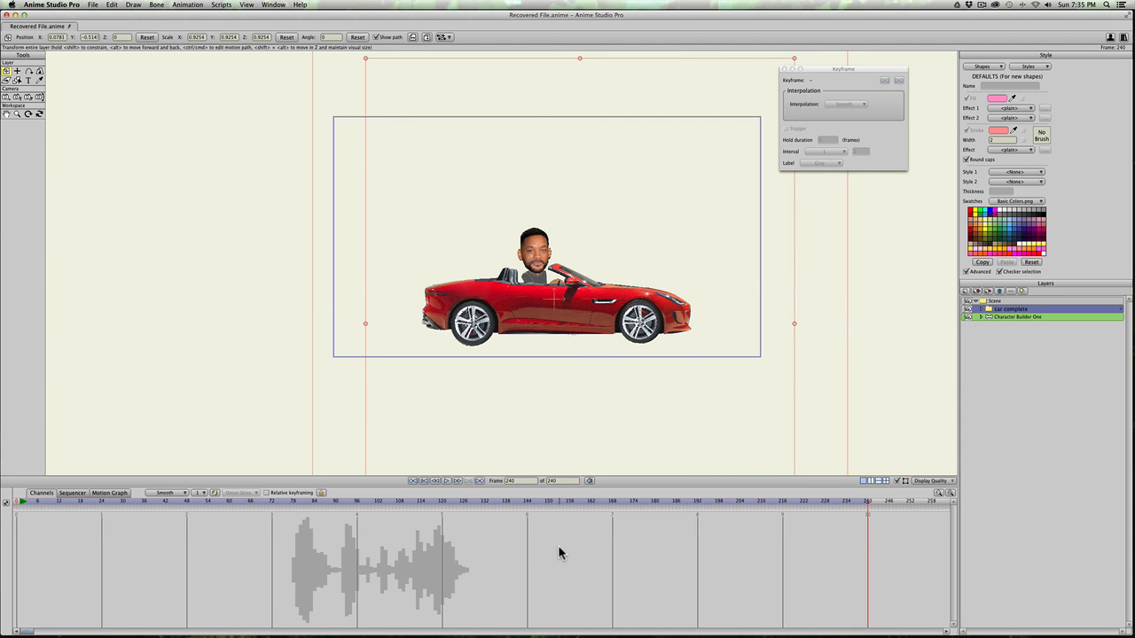
Step: Keyframe the "Scene" group's position at frame 147, move it right beyond the camera frame at frame 240, and play the exit
{"action": "left_click", "coordinate": [538, 501]}
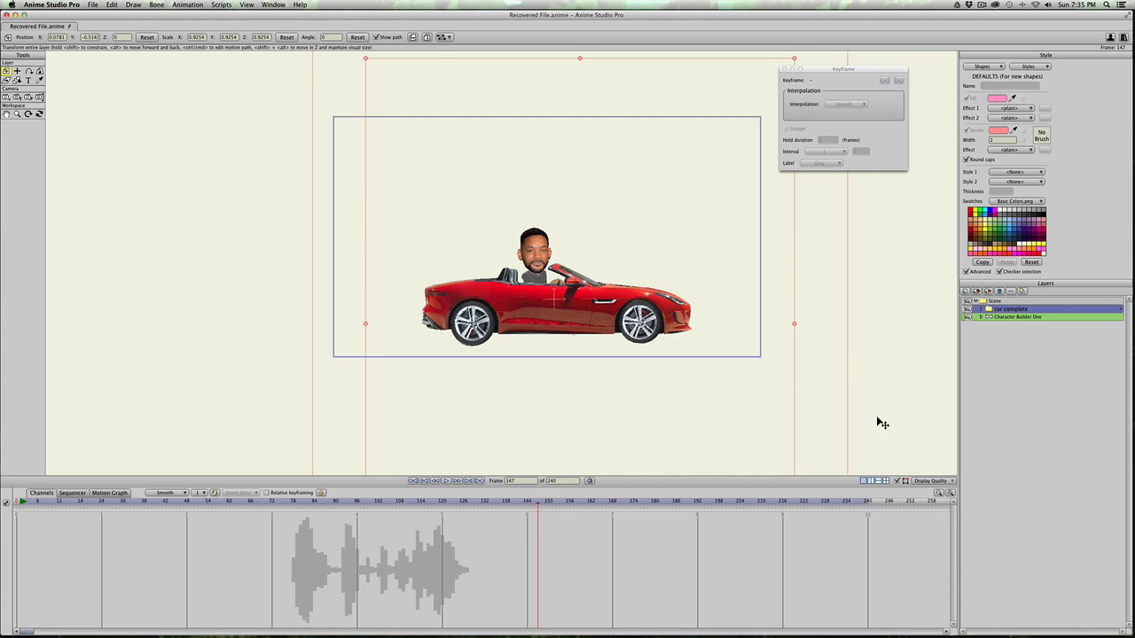
{"action": "left_click", "coordinate": [1014, 301]}
{"action": "left_click", "coordinate": [542, 266]}
{"action": "left_click_drag", "start_coordinate": [588, 502], "coordinate": [866, 506]}
{"action": "left_click_drag", "start_coordinate": [523, 328], "coordinate": [871, 341]}
{"action": "scroll", "coordinate": [723, 302], "scroll_direction": "down", "scroll_amount": 2}
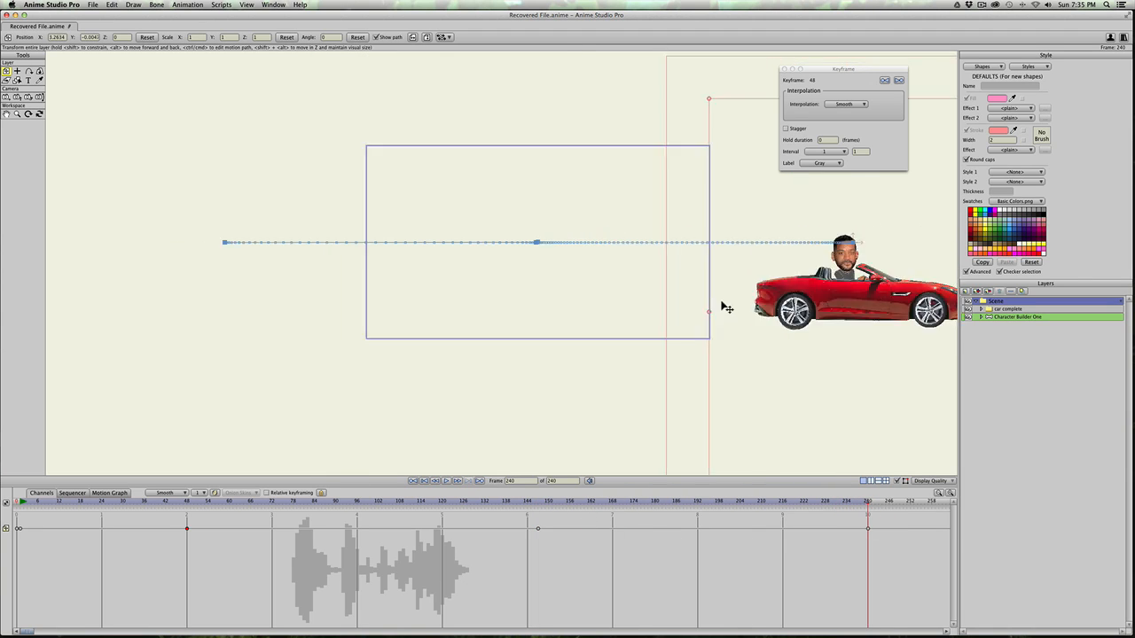
{"action": "scroll", "coordinate": [722, 307], "scroll_direction": "down", "scroll_amount": 2}
{"action": "left_click_drag", "start_coordinate": [327, 505], "coordinate": [461, 499]}
{"action": "key", "text": "space"}
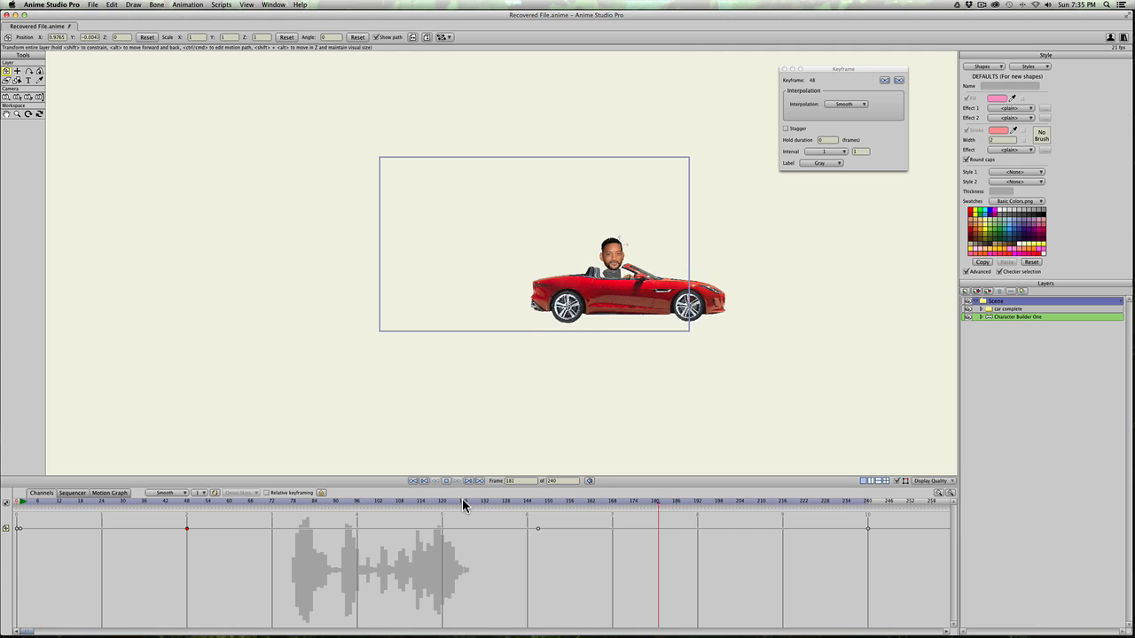
{"action": "key", "text": "space"}
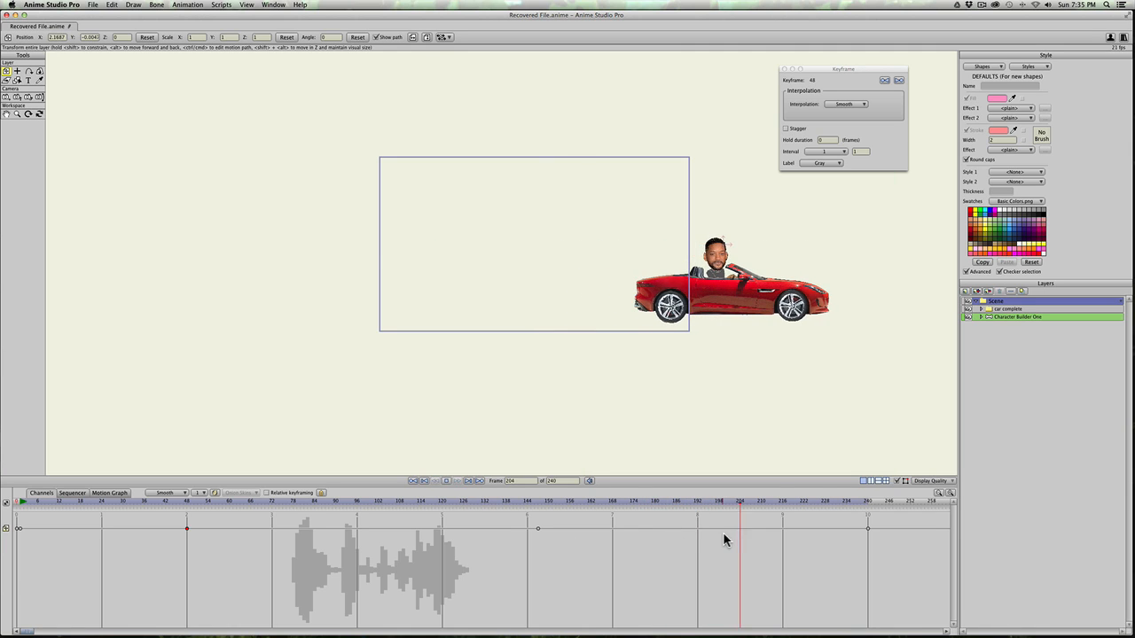
Step: Shift the "Scene" group's last position keyframe to frame 192 and play back the faster drive-off
{"action": "left_click", "coordinate": [537, 504]}
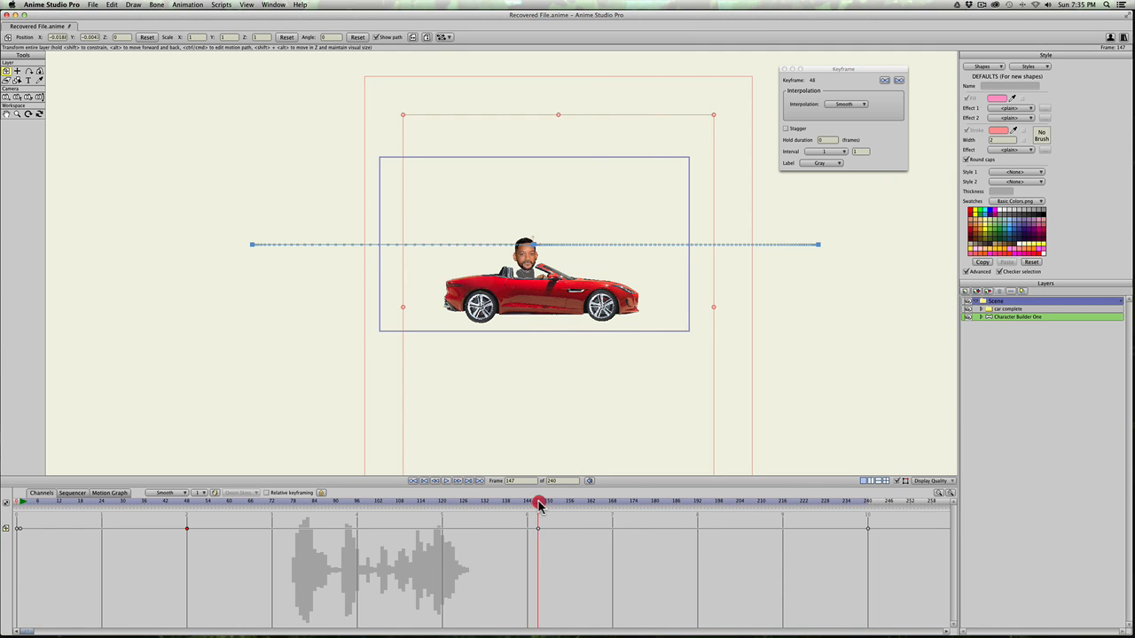
{"action": "left_click_drag", "start_coordinate": [868, 529], "coordinate": [697, 527]}
{"action": "left_click", "coordinate": [523, 503]}
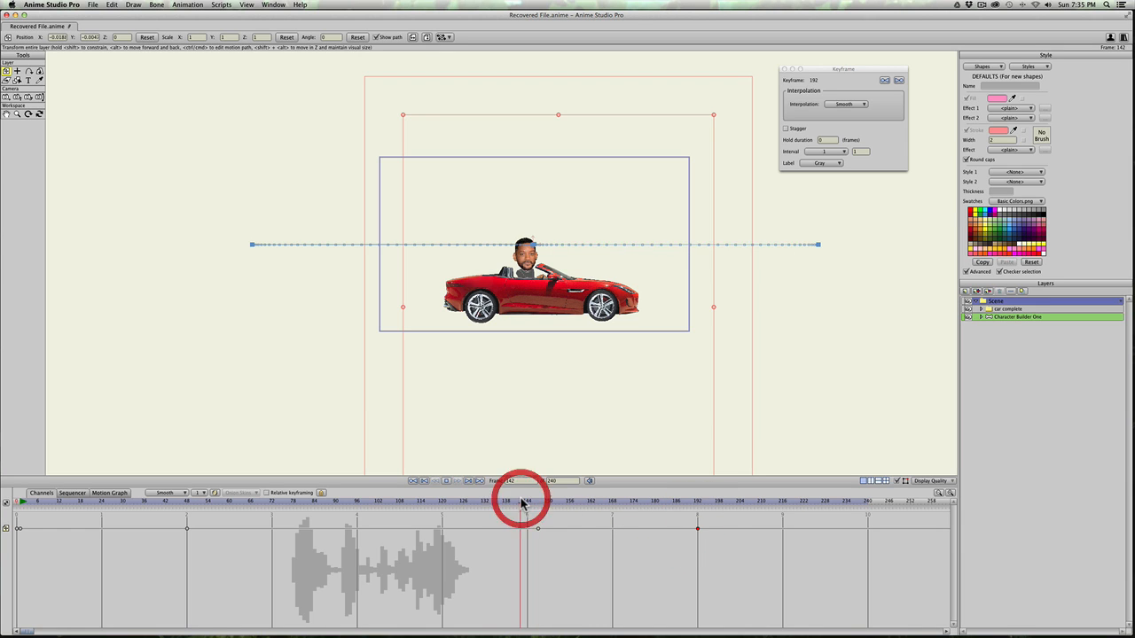
{"action": "key", "text": "space"}
{"action": "key", "text": "space"}
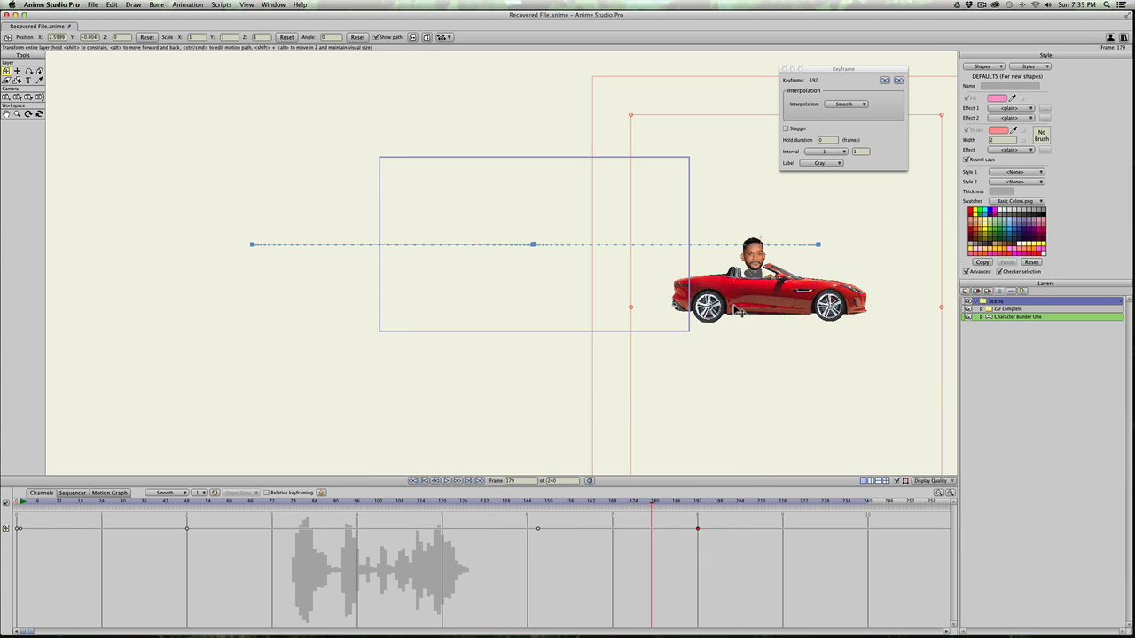
Step: Add a rotation keyframe to "wheel 1" at frame 147 and rotate the wheel to about -453 degrees at frame 159
{"action": "left_click", "coordinate": [539, 502]}
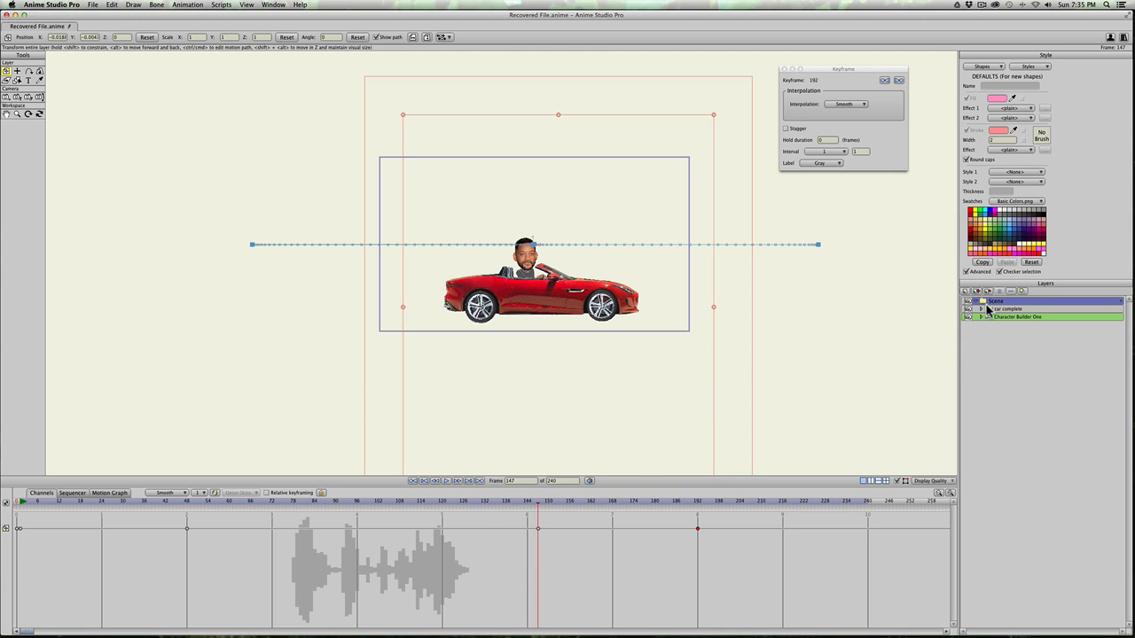
{"action": "left_click", "coordinate": [981, 308]}
{"action": "left_click", "coordinate": [1001, 332]}
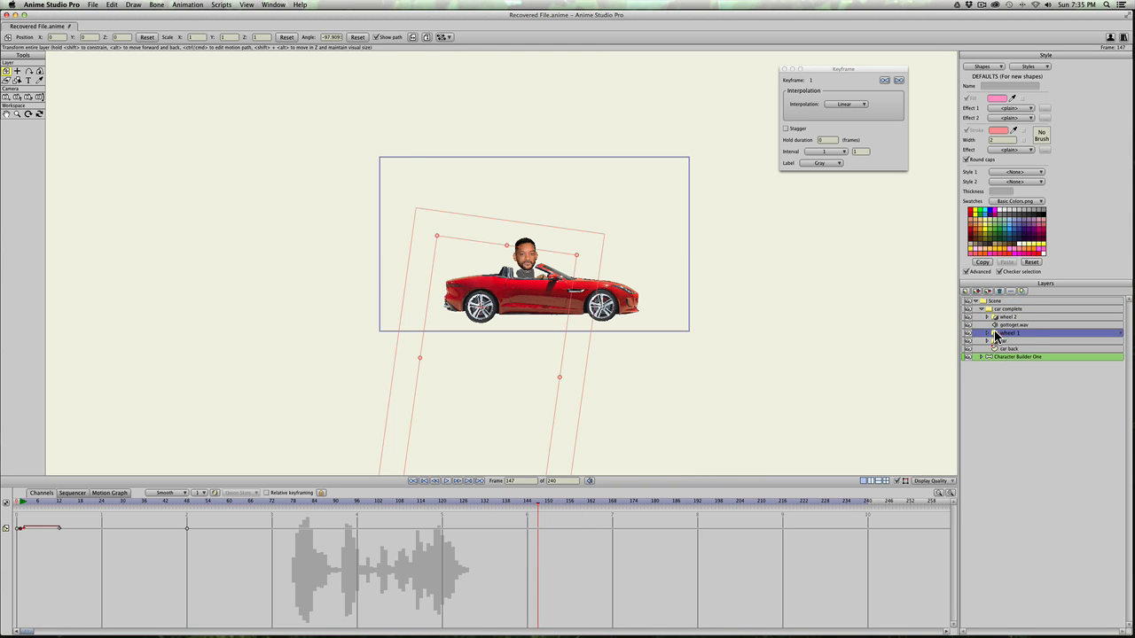
{"action": "scroll", "coordinate": [478, 266], "scroll_direction": "up", "scroll_amount": 2}
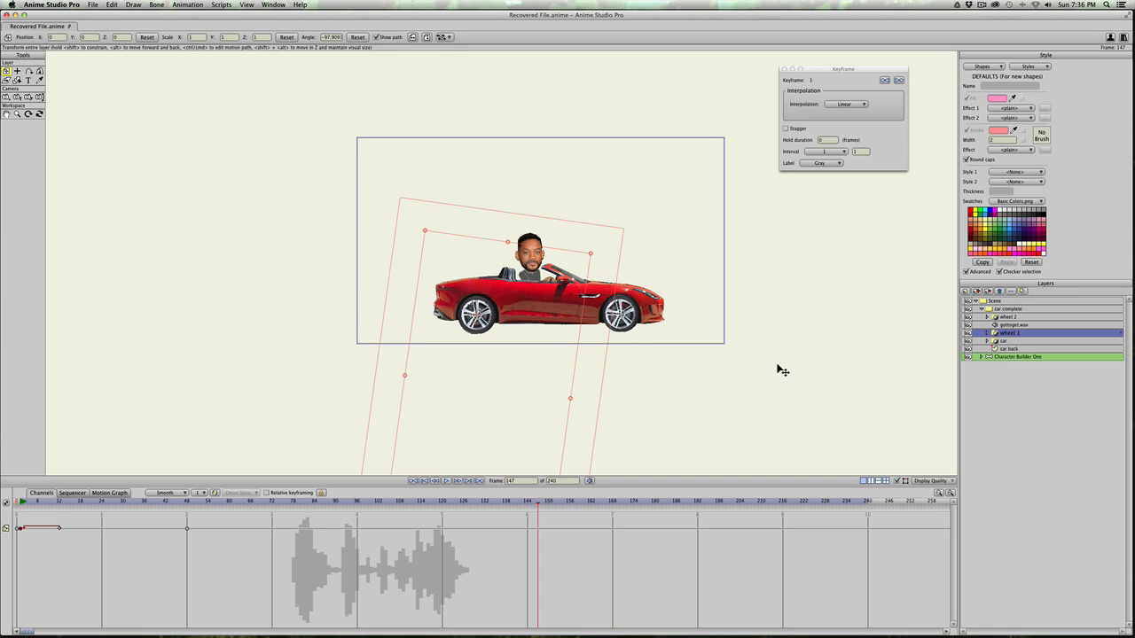
{"action": "left_click", "coordinate": [413, 286]}
{"action": "left_click_drag", "start_coordinate": [543, 512], "coordinate": [581, 507]}
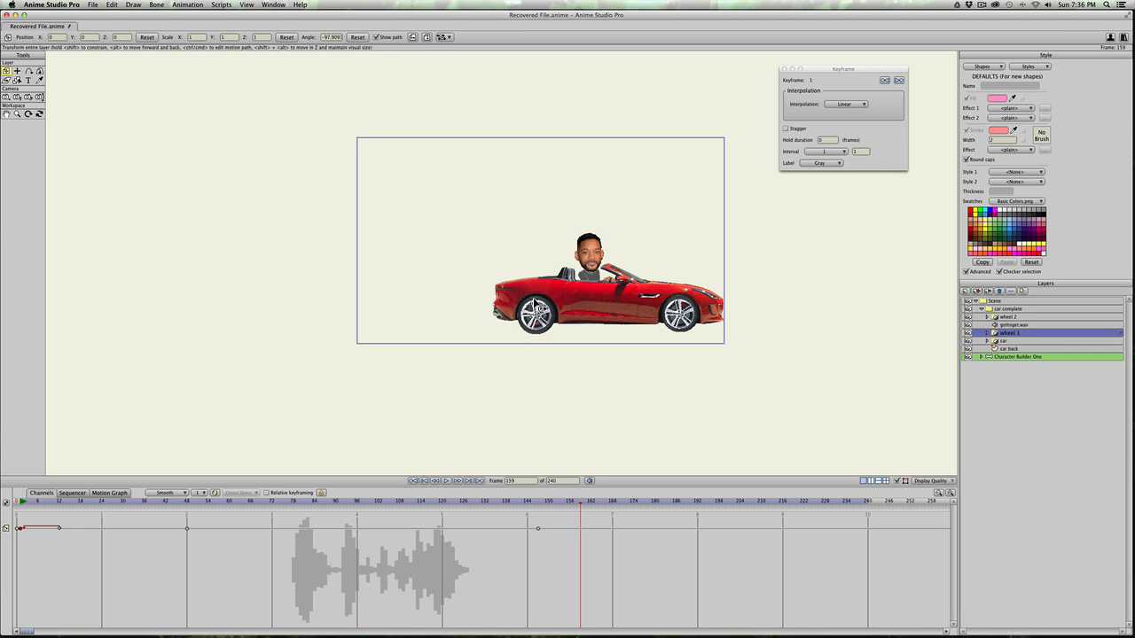
{"action": "left_click_drag", "start_coordinate": [536, 308], "coordinate": [563, 535]}
Step: Set the "wheel 1" keyframe at frame 159 to Cycle interpolation, cycling back a relative 11 frames
{"action": "right_click", "coordinate": [581, 528]}
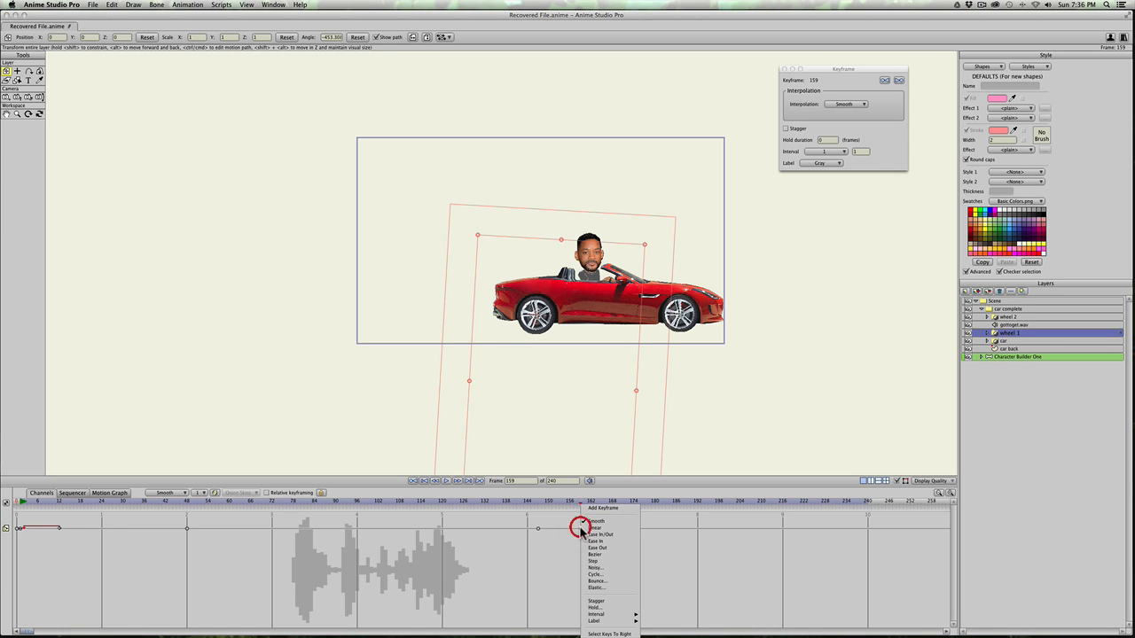
{"action": "left_click", "coordinate": [593, 609]}
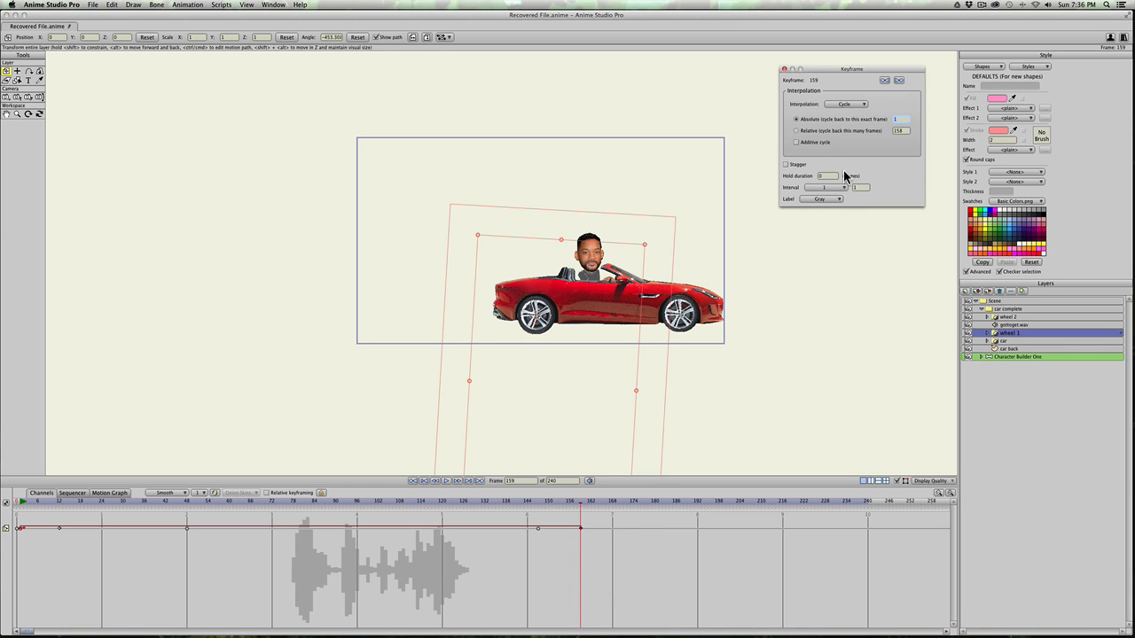
{"action": "left_click", "coordinate": [904, 131]}
{"action": "type", "text": "11"}
{"action": "key", "text": "Return"}
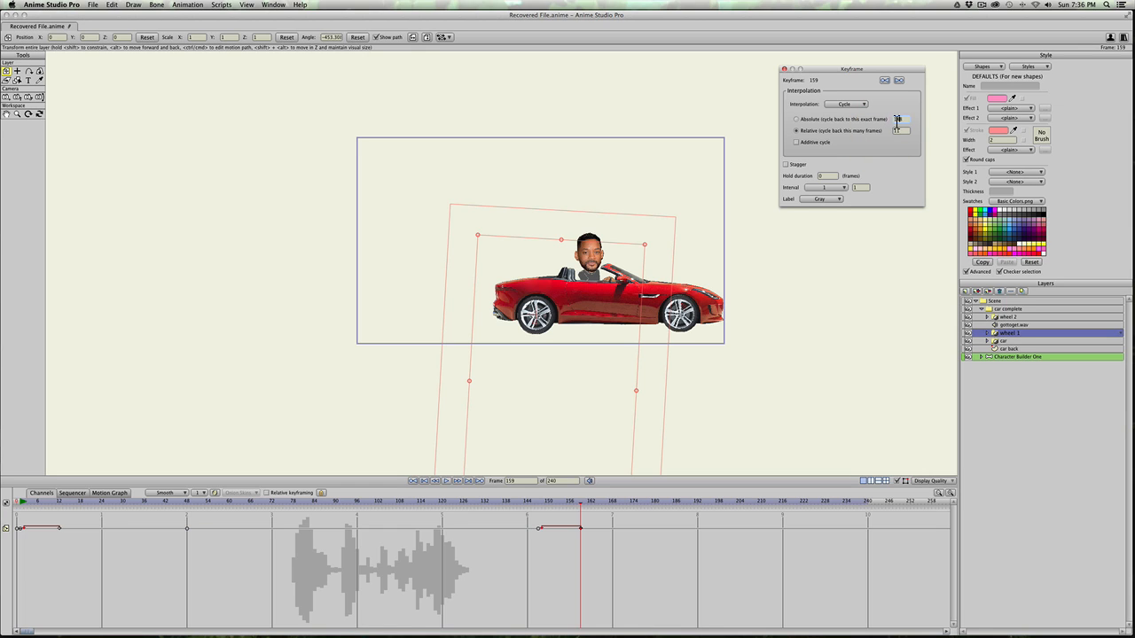
Step: Set the "wheel 1" keyframe at frame 147 to Linear interpolation and return to that frame
{"action": "right_click", "coordinate": [537, 531]}
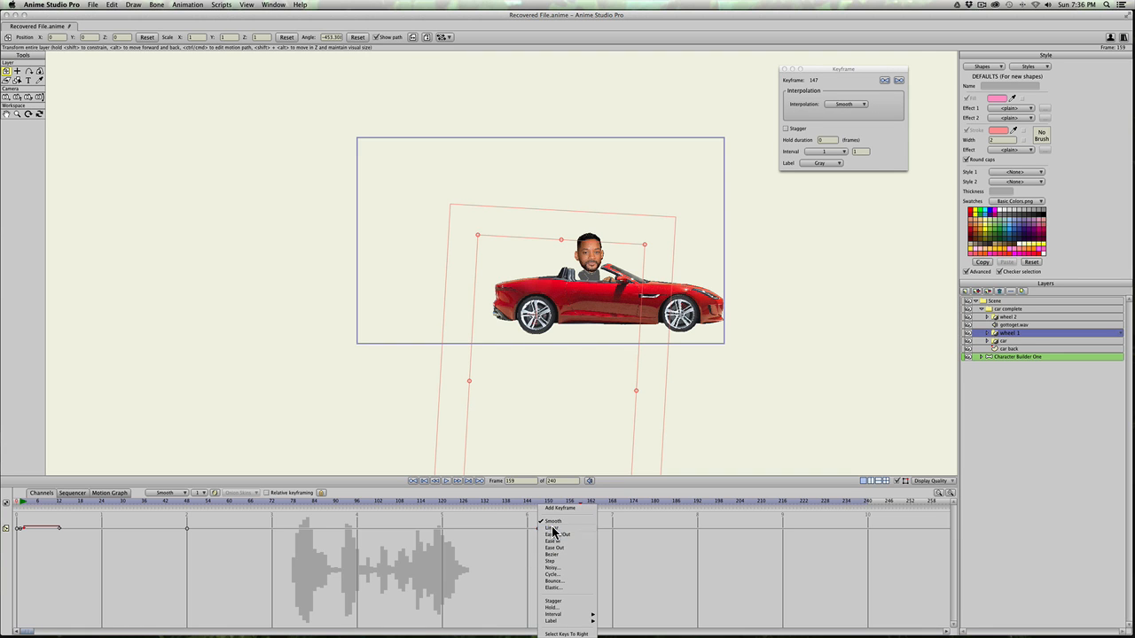
{"action": "left_click", "coordinate": [557, 541]}
{"action": "mouse_move", "coordinate": [537, 501]}
{"action": "left_mouse_down"}
{"action": "mouse_move", "coordinate": [611, 502]}
{"action": "mouse_move", "coordinate": [529, 502]}
{"action": "mouse_move", "coordinate": [577, 501]}
{"action": "mouse_move", "coordinate": [539, 503]}
{"action": "left_mouse_up"}
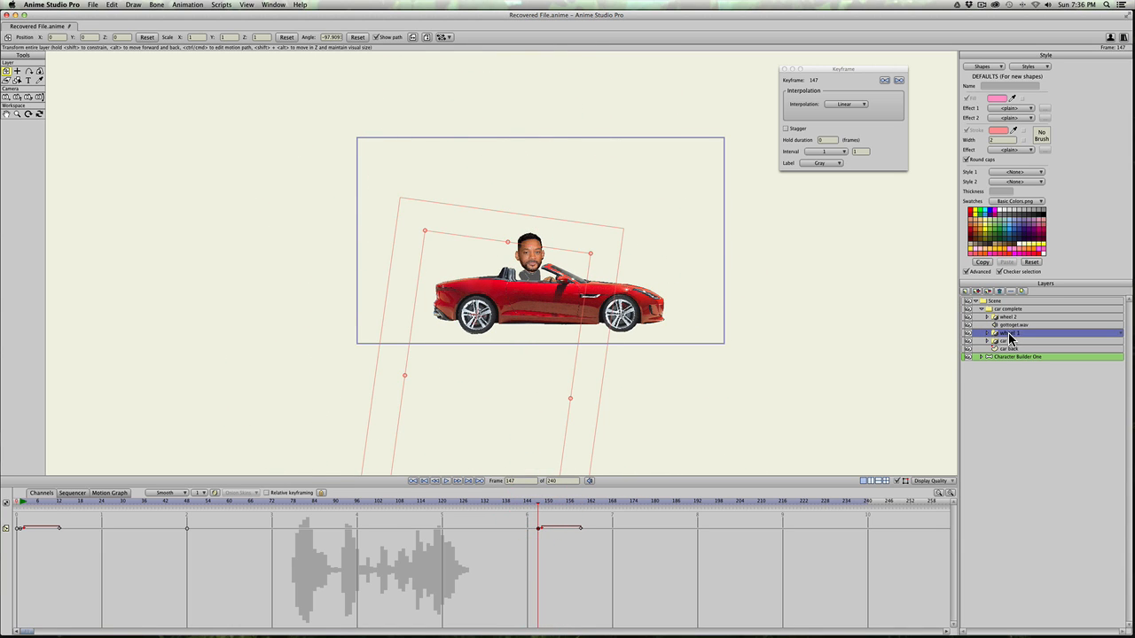
Step: Add a rotation keyframe to the "wheel 2" layer at frame 147
{"action": "left_click", "coordinate": [1009, 317]}
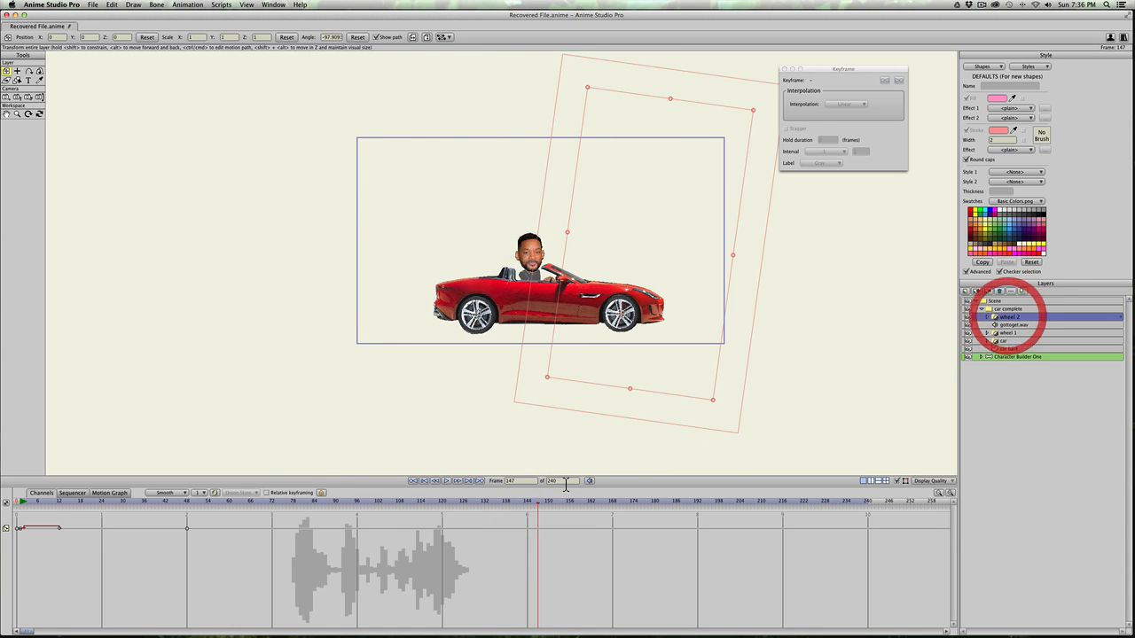
{"action": "left_click", "coordinate": [549, 331]}
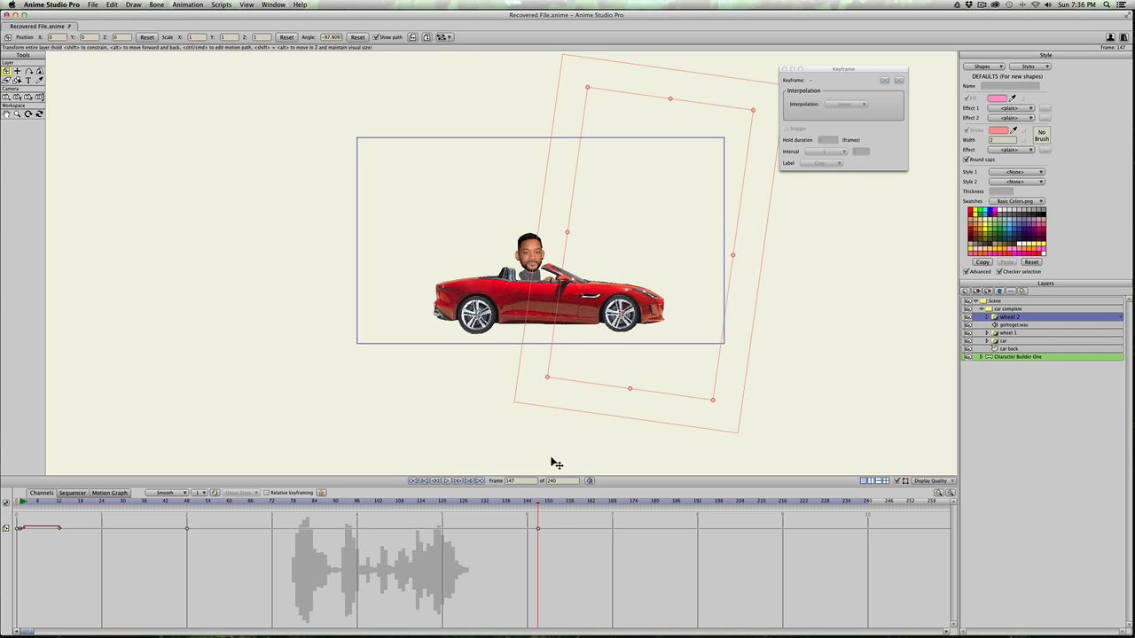
Step: Rotate "wheel 2" to about -458 degrees at frame 159 and try to give that keyframe Cycle interpolation
{"action": "left_click_drag", "start_coordinate": [539, 505], "coordinate": [581, 505]}
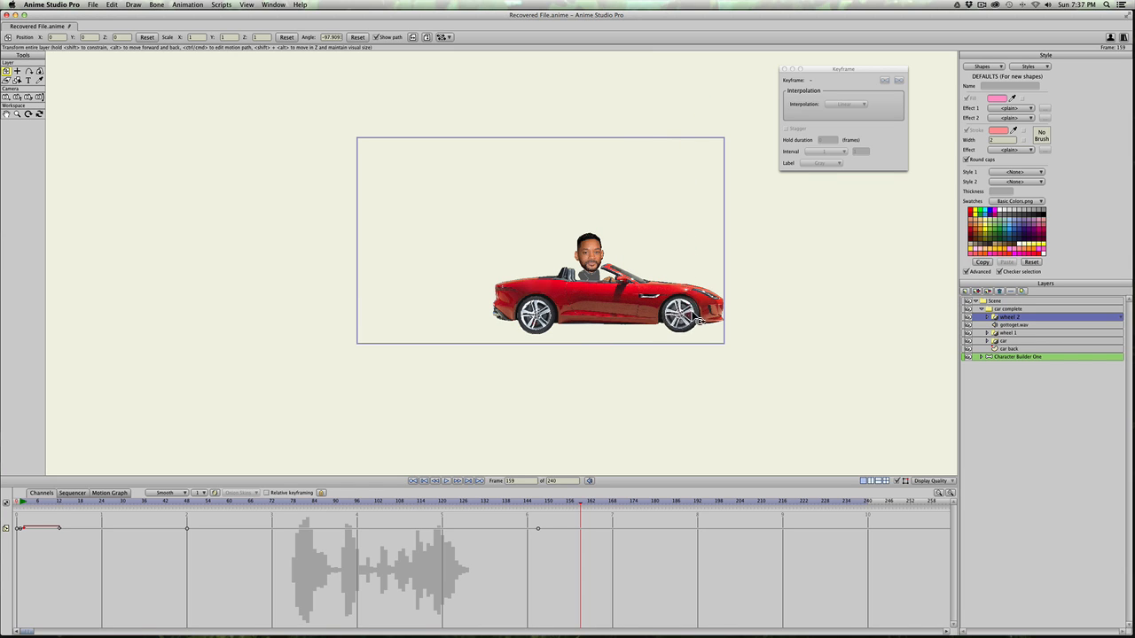
{"action": "mouse_move", "coordinate": [690, 329]}
{"action": "left_mouse_down"}
{"action": "mouse_move", "coordinate": [665, 321]}
{"action": "mouse_move", "coordinate": [670, 300]}
{"action": "mouse_move", "coordinate": [693, 303]}
{"action": "mouse_move", "coordinate": [681, 312]}
{"action": "left_mouse_up"}
{"action": "right_click", "coordinate": [581, 531]}
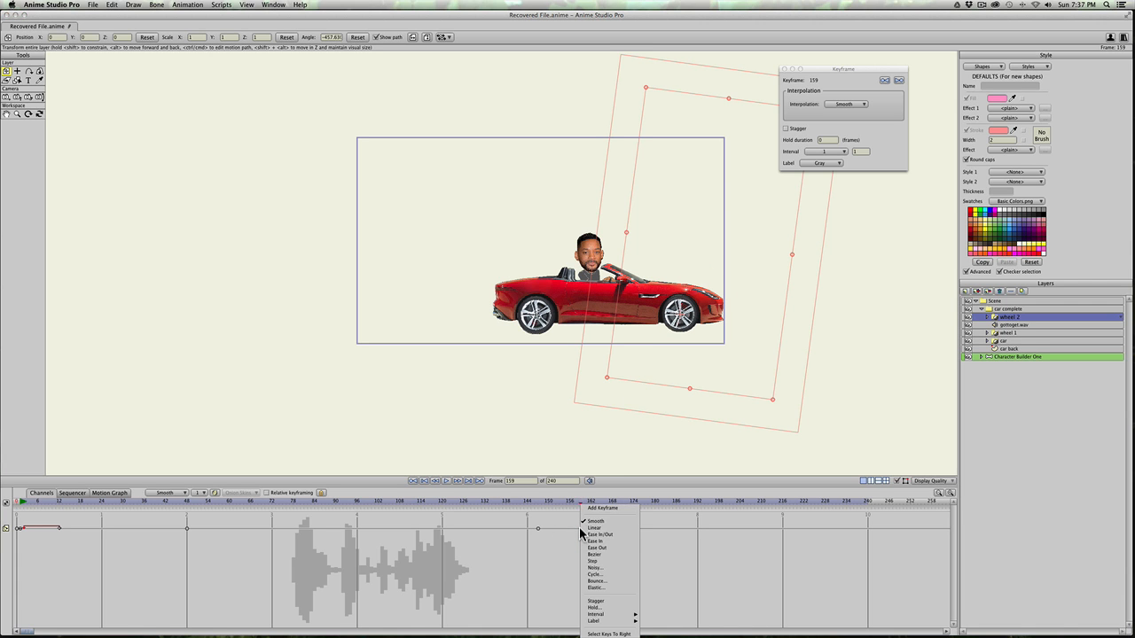
{"action": "left_click", "coordinate": [587, 571]}
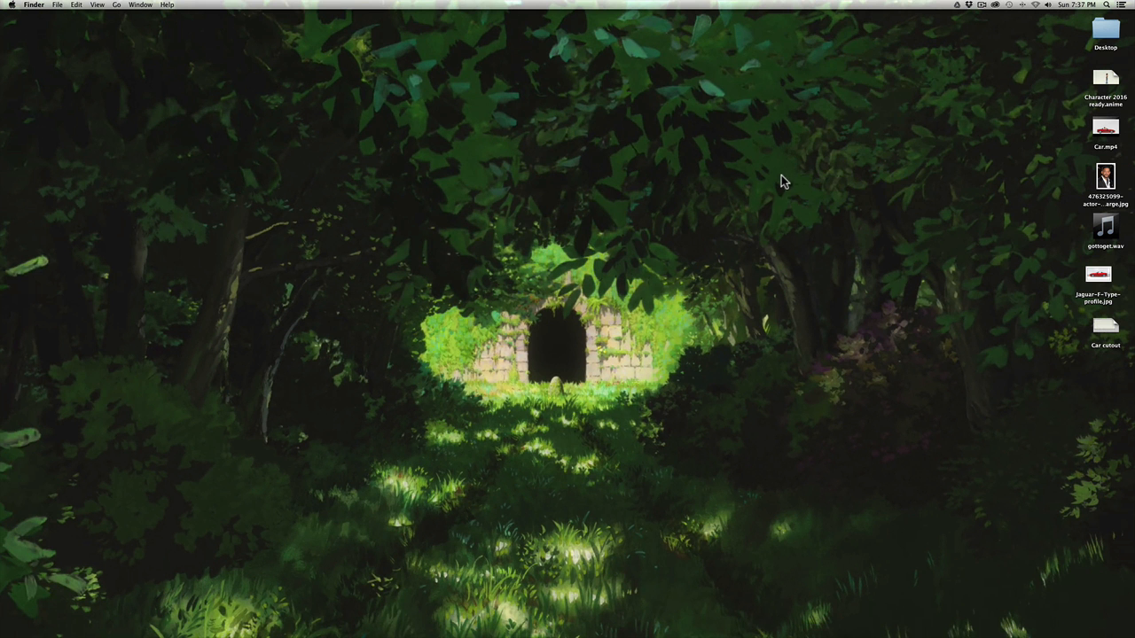
Step: Reopen Anime Studio Pro with the unsaved file recovered and go to frame 147
{"action": "left_click", "coordinate": [633, 220]}
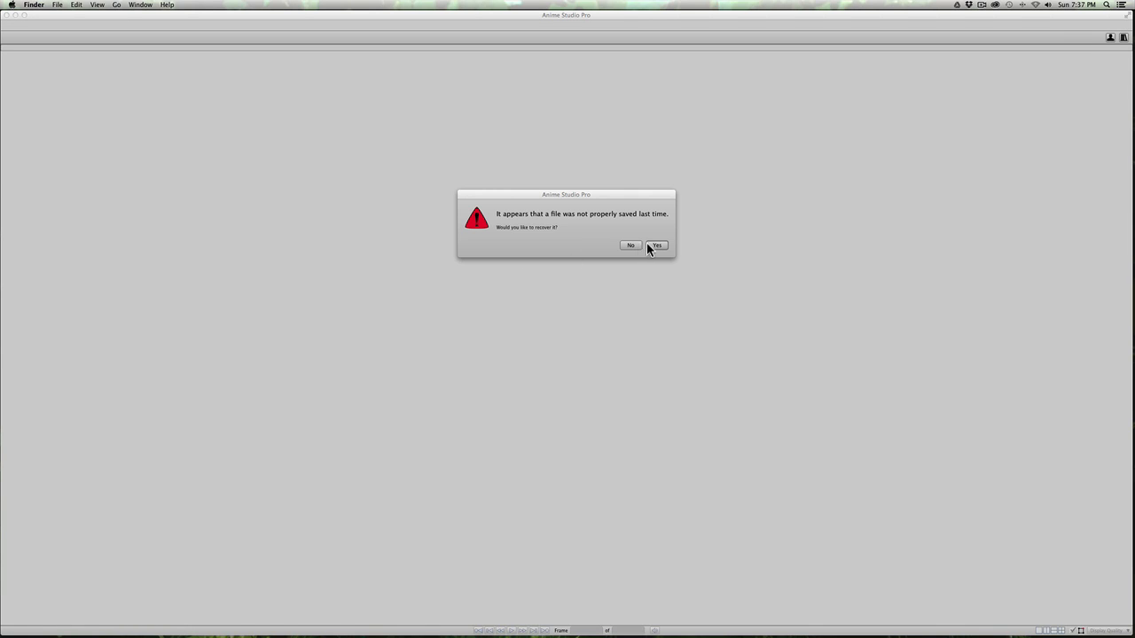
{"action": "left_click", "coordinate": [648, 245]}
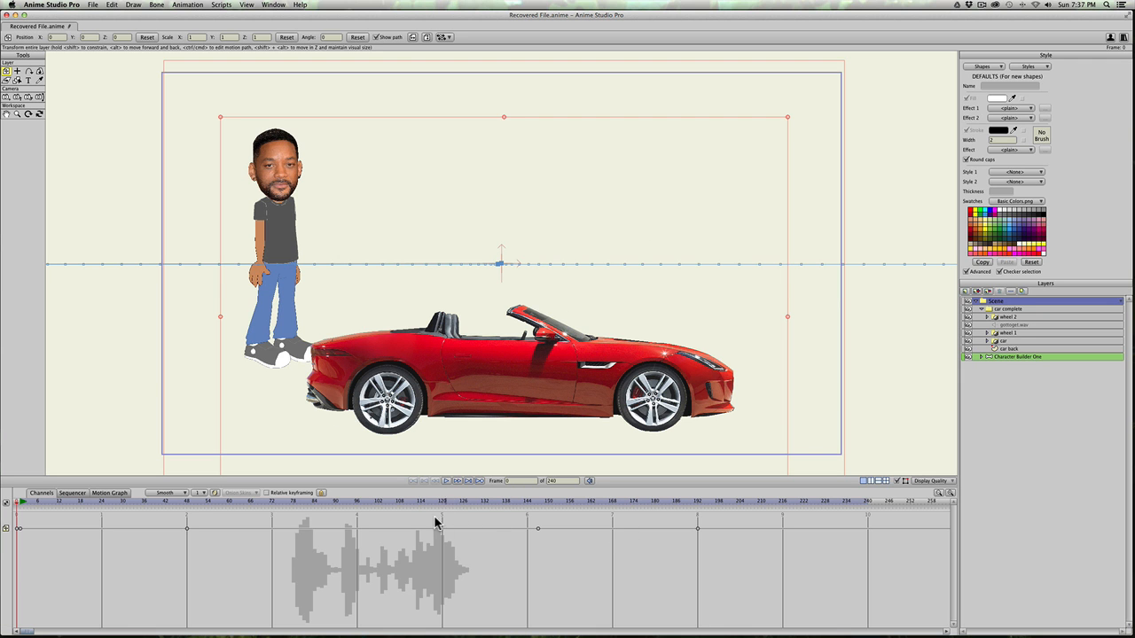
{"action": "left_click_drag", "start_coordinate": [426, 500], "coordinate": [535, 511]}
{"action": "left_click", "coordinate": [538, 505]}
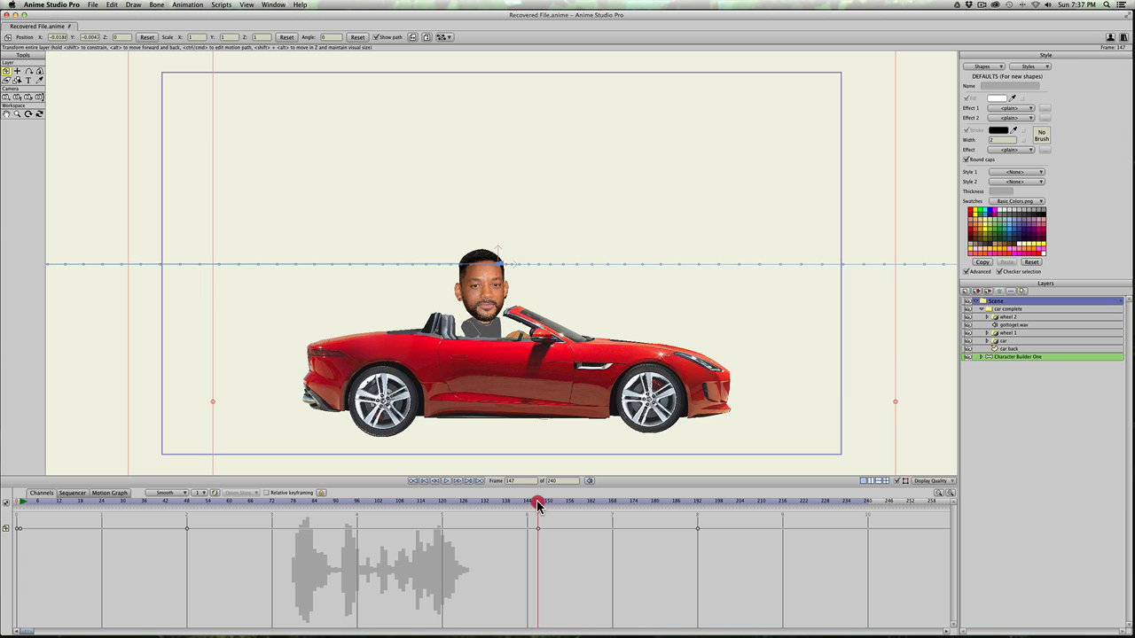
Step: Rotate the "wheel 2" layer to about -457 degrees at frame 159
{"action": "left_click", "coordinate": [996, 331]}
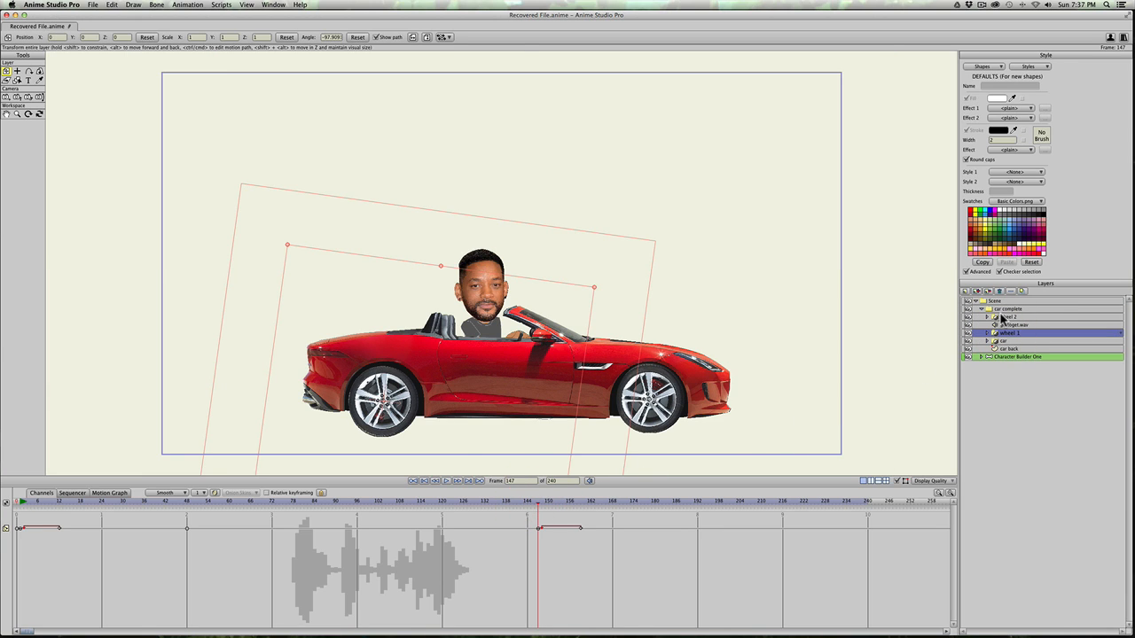
{"action": "left_click", "coordinate": [1002, 318]}
{"action": "left_click_drag", "start_coordinate": [584, 500], "coordinate": [579, 502]}
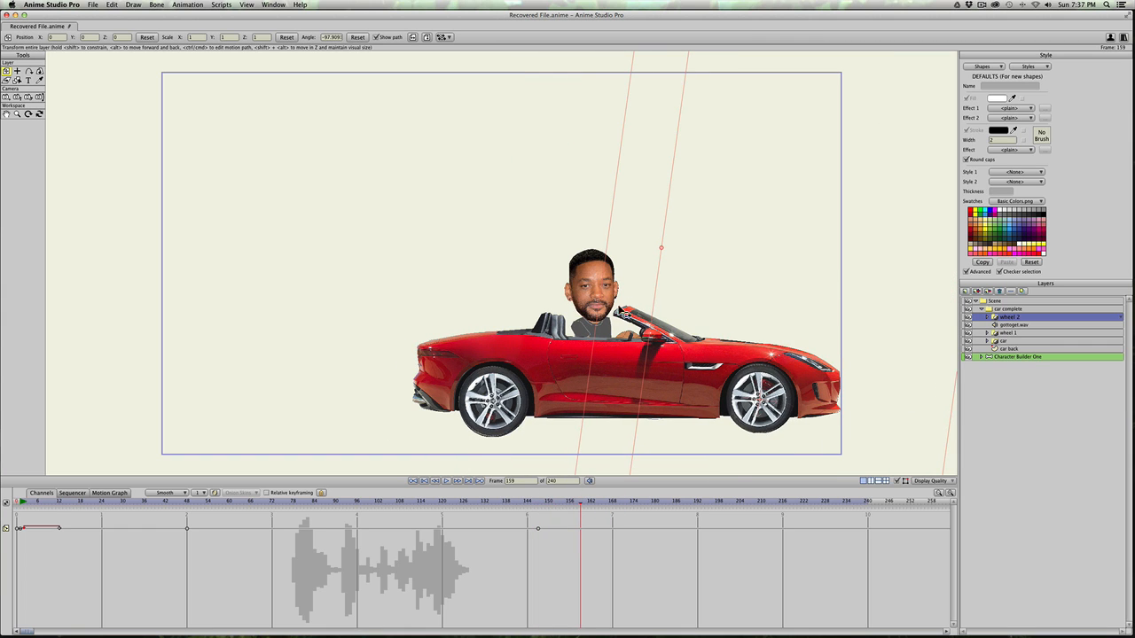
{"action": "scroll", "coordinate": [621, 326], "scroll_direction": "down", "scroll_amount": 5}
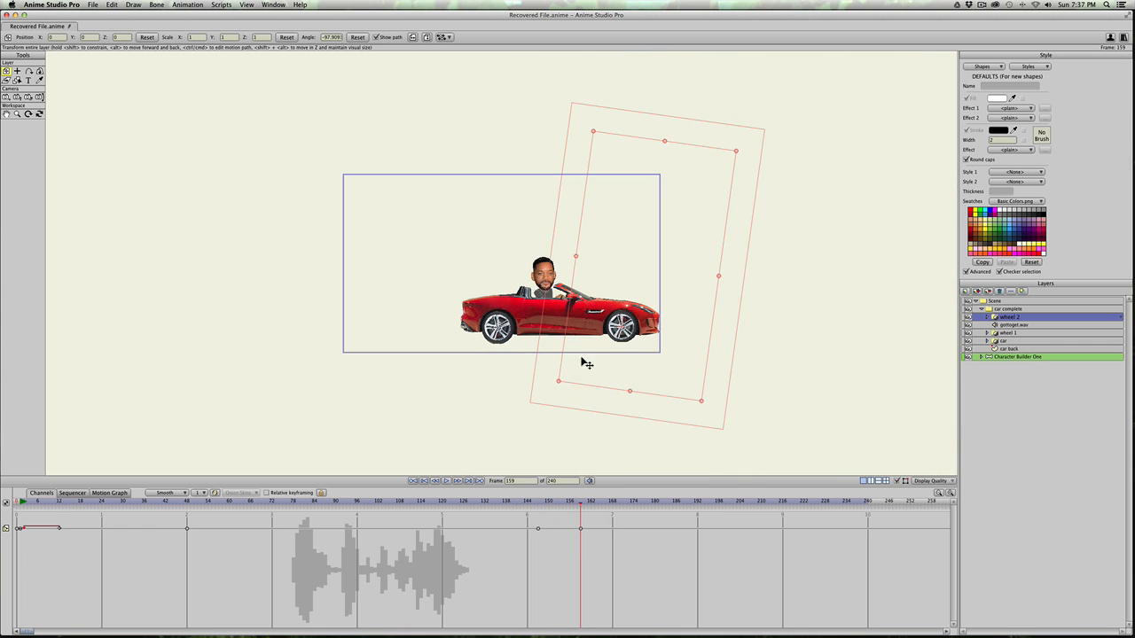
{"action": "left_click_drag", "start_coordinate": [627, 133], "coordinate": [625, 271]}
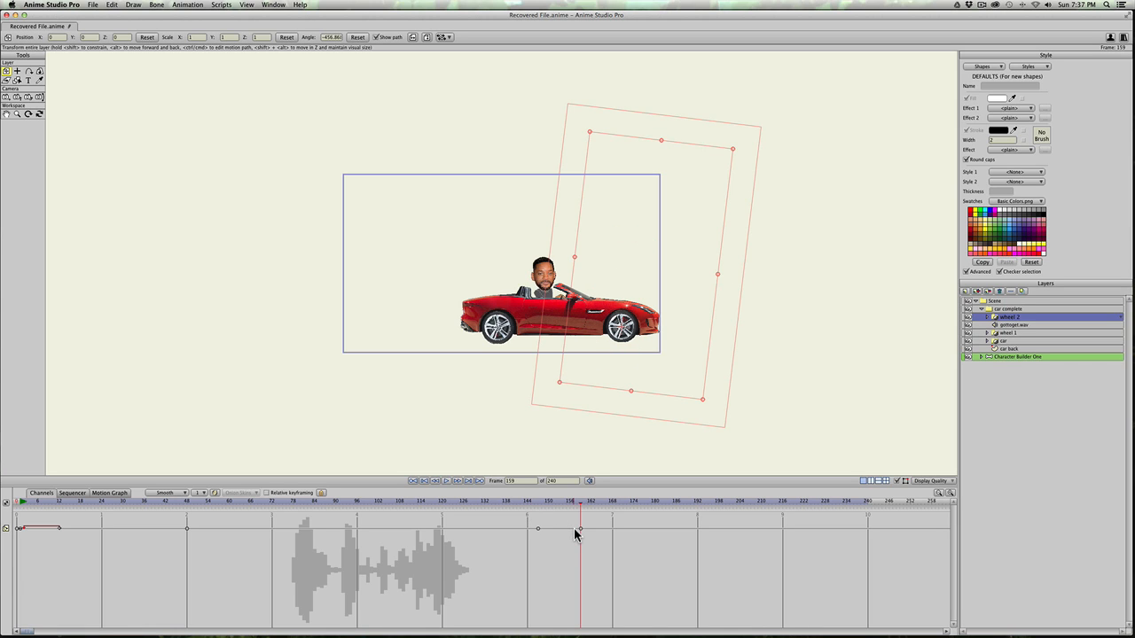
Step: Set the "wheel 2" keyframe at frame 159 to Cycle interpolation, cycling back a relative 11 frames
{"action": "right_click", "coordinate": [579, 529]}
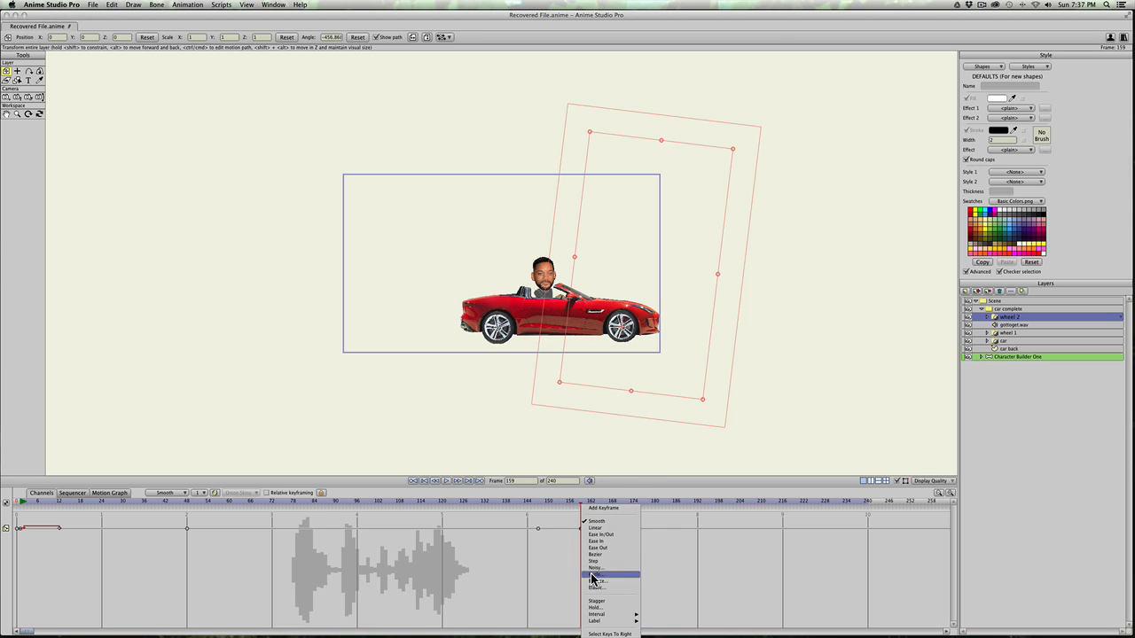
{"action": "left_click", "coordinate": [592, 575]}
{"action": "left_click", "coordinate": [903, 130]}
{"action": "type", "text": "11"}
{"action": "key", "text": "Return"}
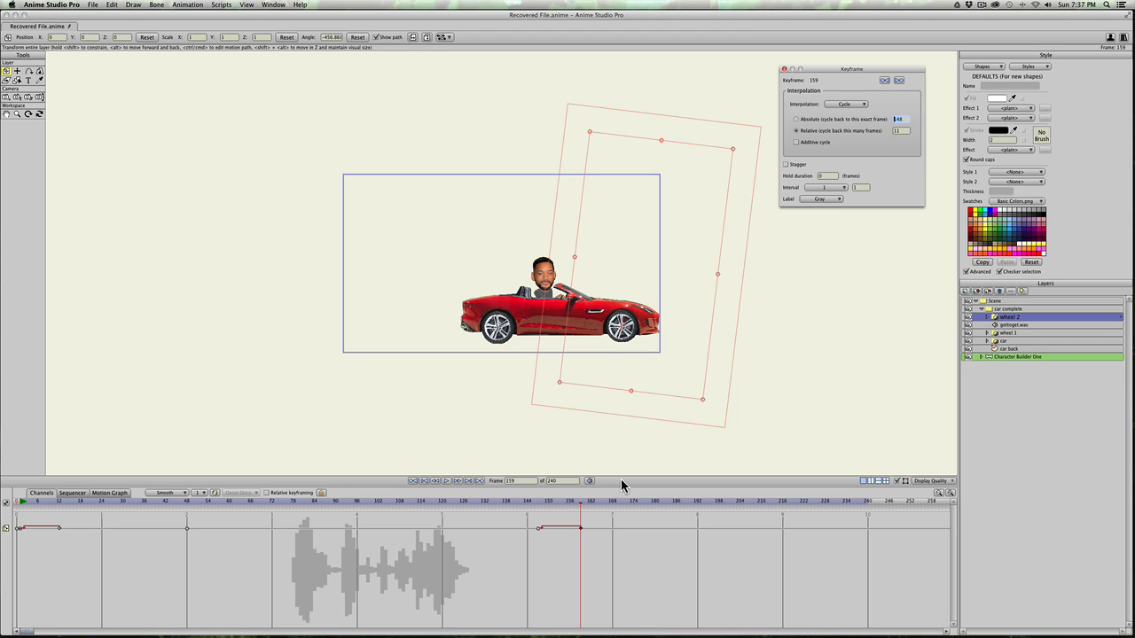
Step: Set the "wheel 2" keyframe at frame 147 to Linear interpolation
{"action": "left_click", "coordinate": [539, 528]}
{"action": "right_click", "coordinate": [539, 527]}
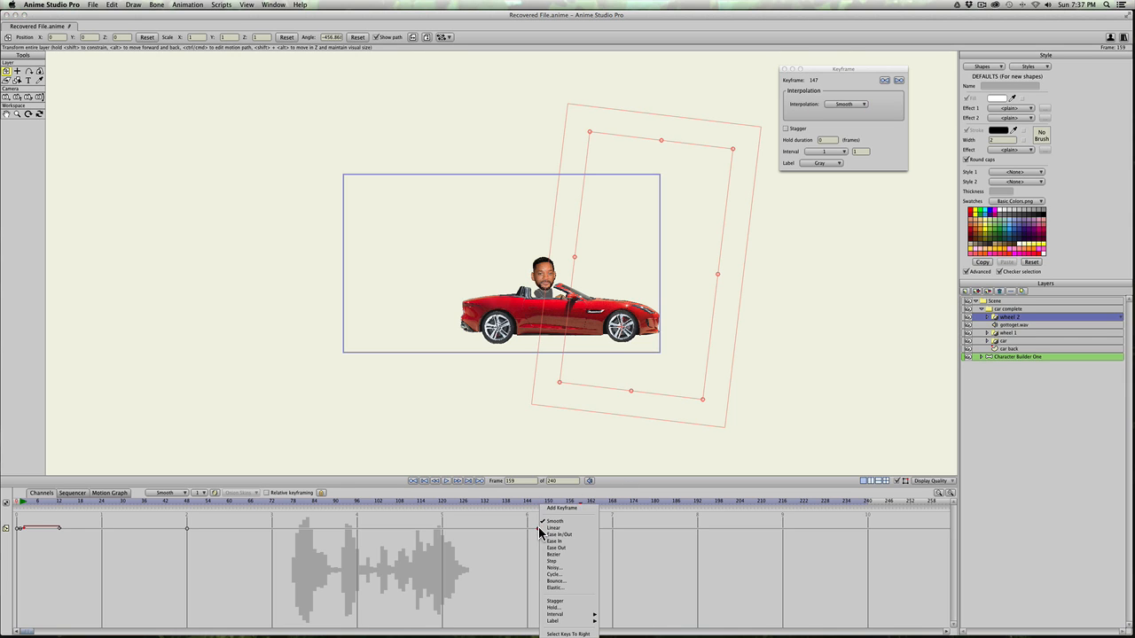
{"action": "left_click", "coordinate": [556, 529]}
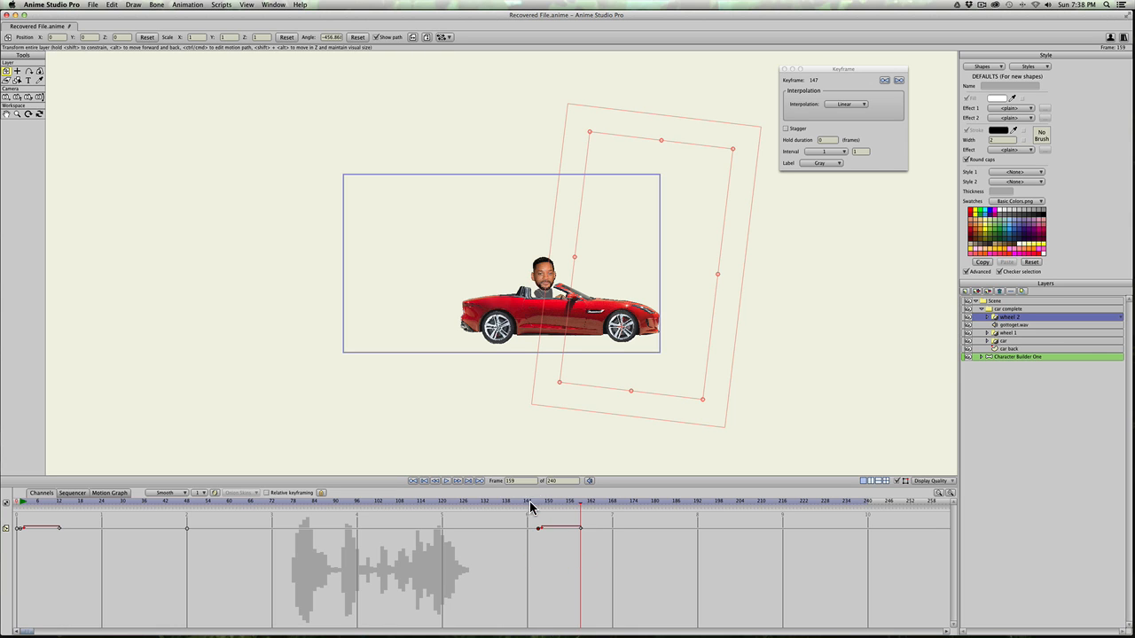
Step: Play back the animation from the start through the drive-off to check the spinning wheels
{"action": "left_click", "coordinate": [15, 503]}
{"action": "key", "text": "space"}
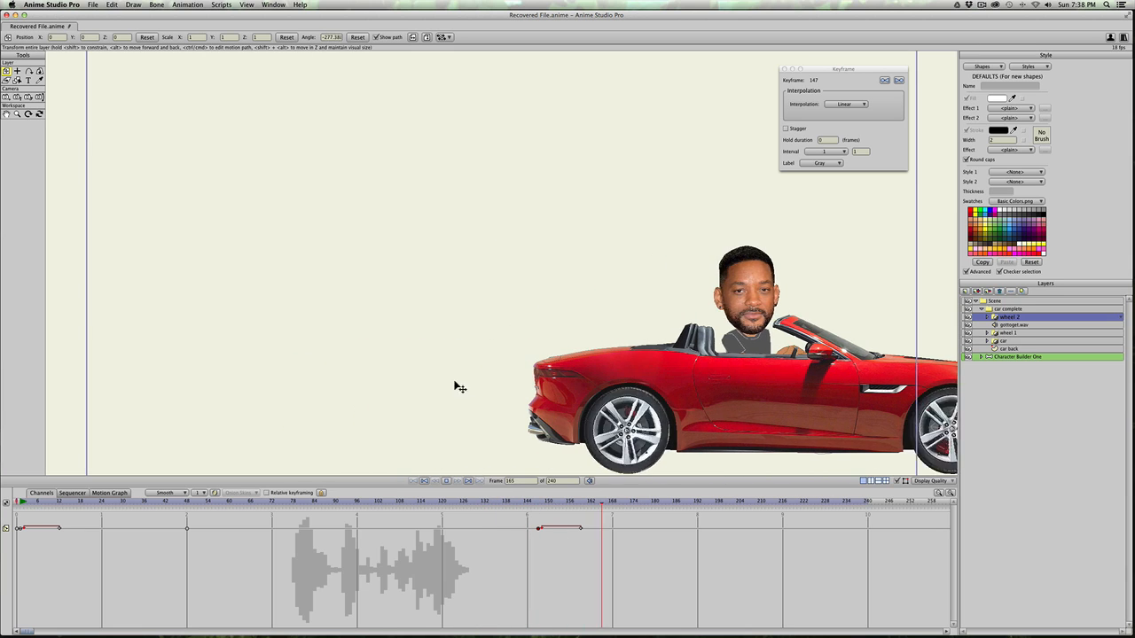
{"action": "scroll", "coordinate": [294, 357], "scroll_direction": "up", "scroll_amount": 2}
{"action": "scroll", "coordinate": [293, 357], "scroll_direction": "down", "scroll_amount": 6}
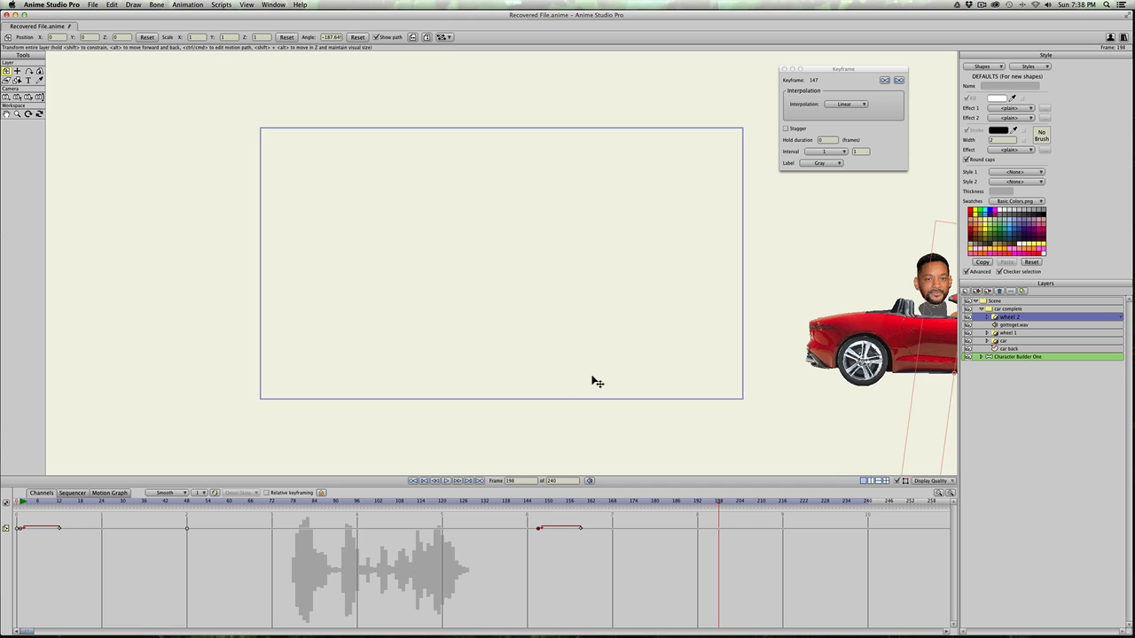
{"action": "scroll", "coordinate": [490, 365], "scroll_direction": "down", "scroll_amount": 2}
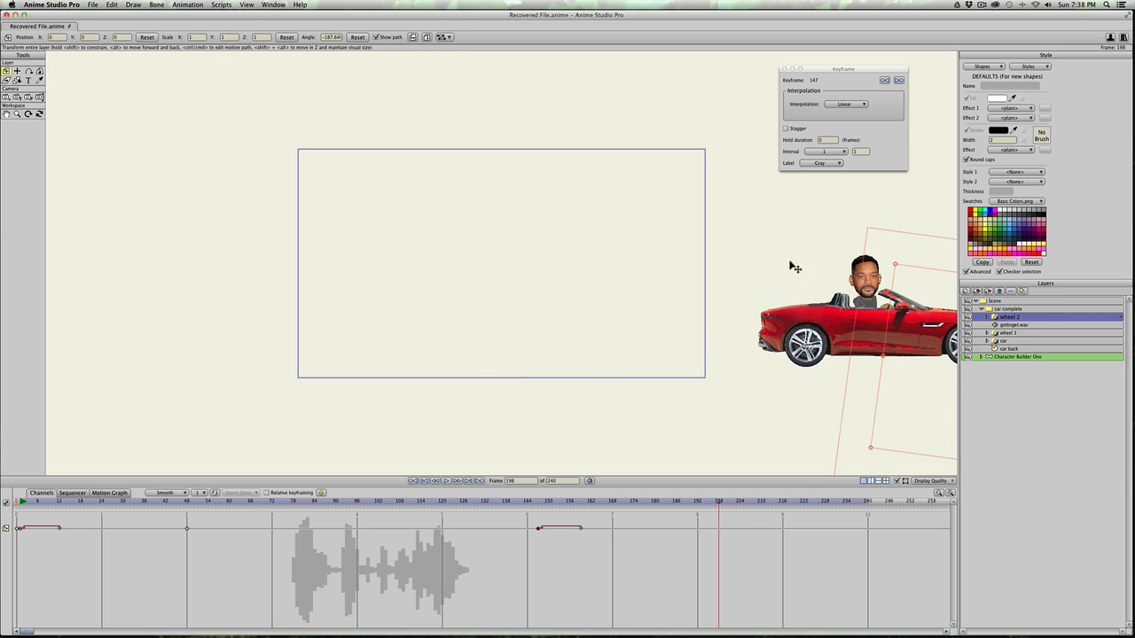